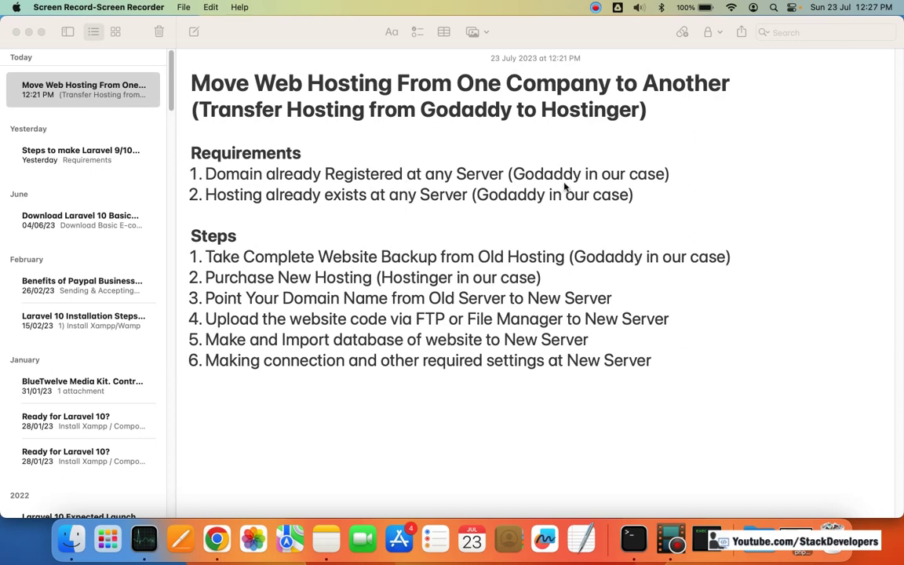
Step: Select 'Hosting' in the note's second requirement, then bring the shop site forward
double_click(219, 194)
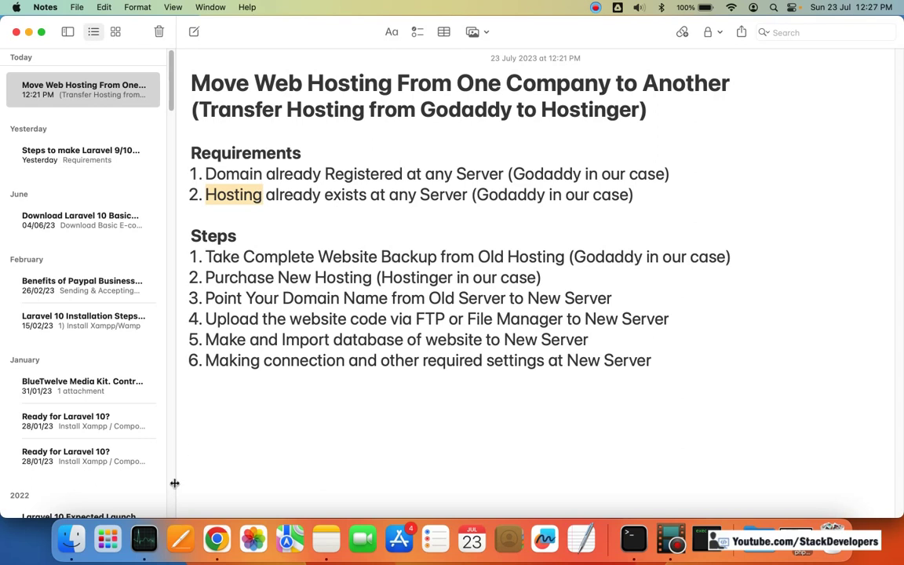
left_click(216, 538)
Step: Switch to the GoDaddy products page and scroll down to All Products and Services
scroll(452, 266, "down", 15)
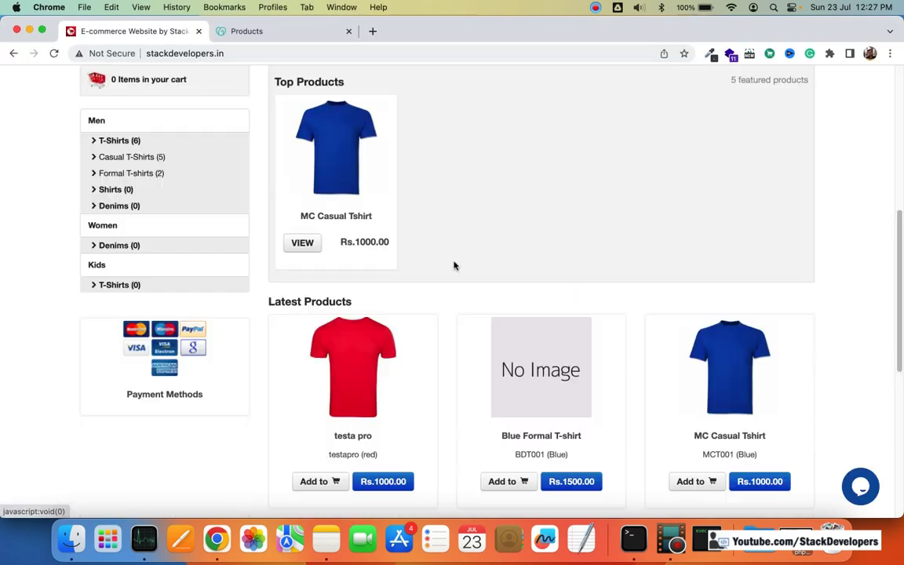
scroll(452, 287, "up", 15)
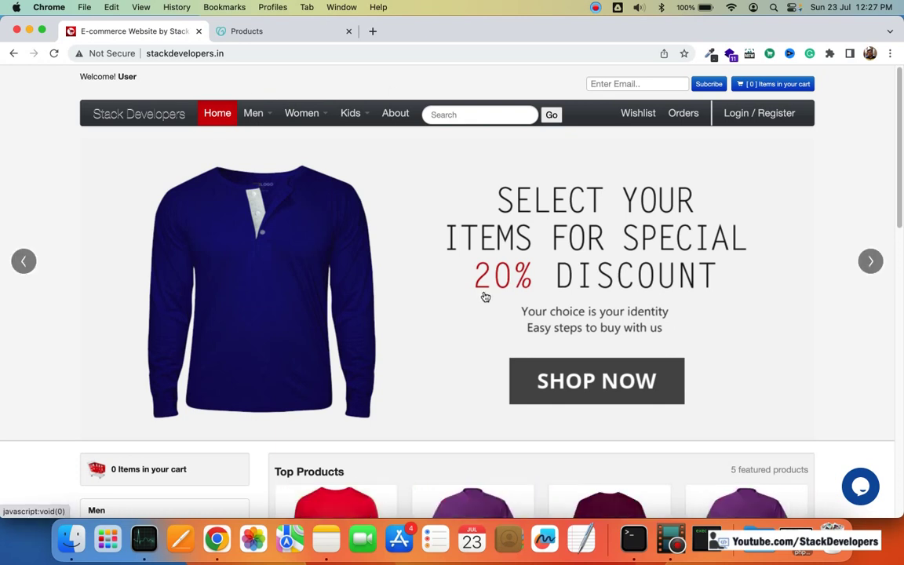
scroll(485, 296, "down", 8)
scroll(484, 295, "up", 8)
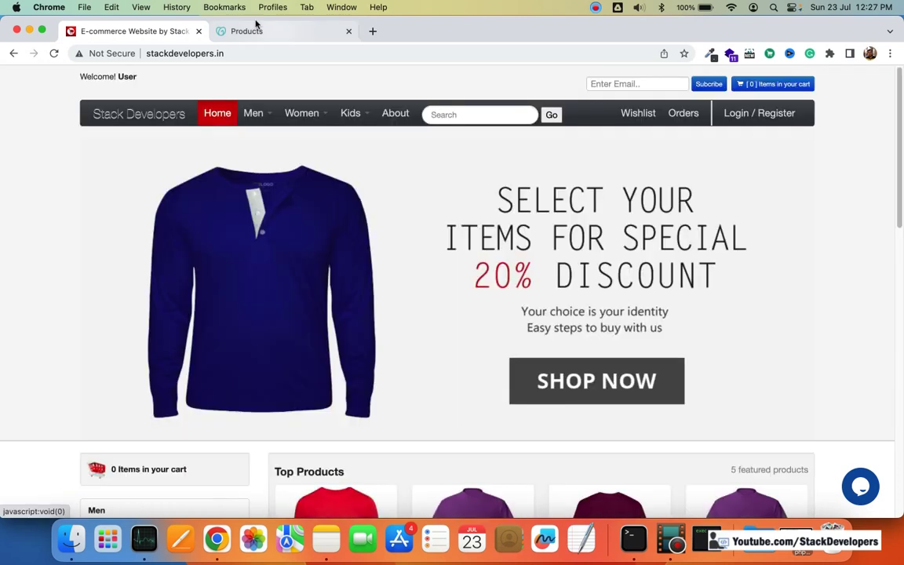
left_click(298, 30)
scroll(739, 168, "up", 10)
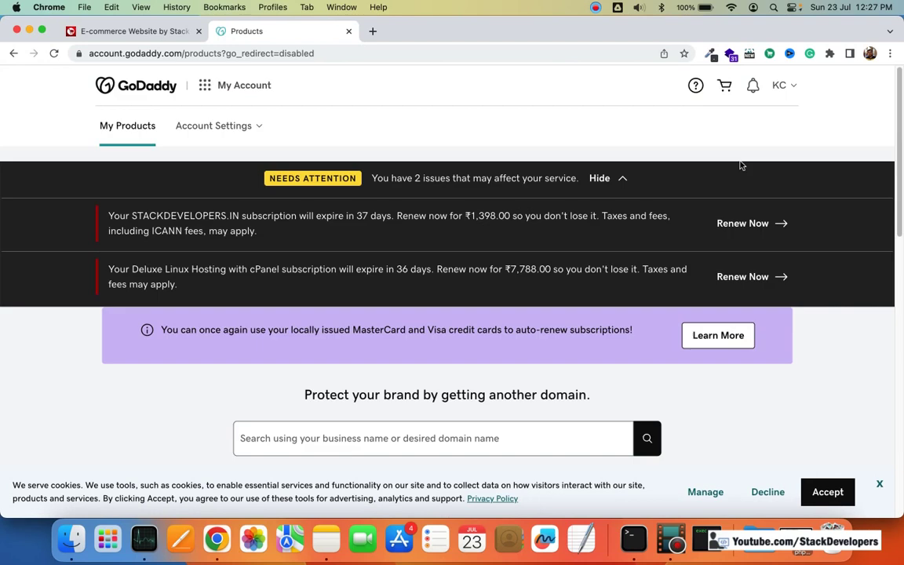
scroll(740, 164, "down", 10)
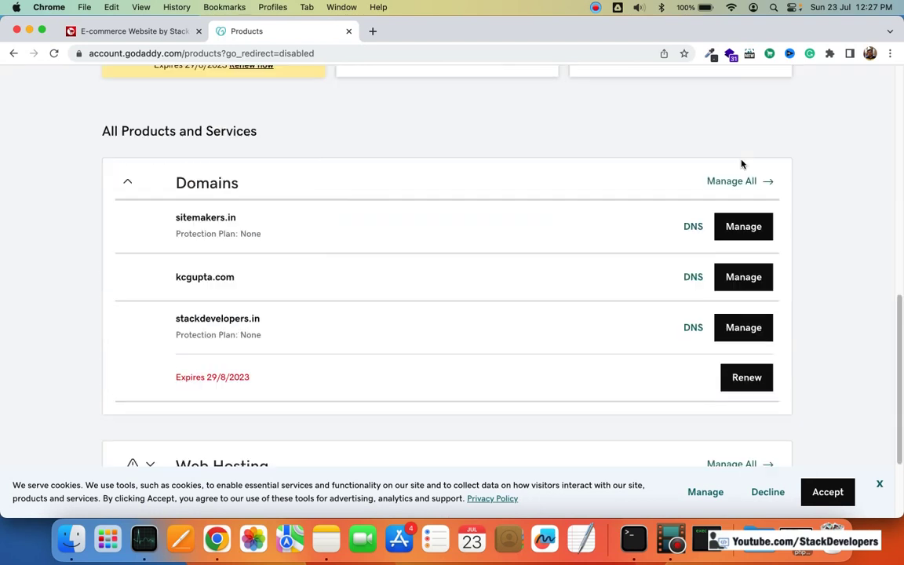
scroll(742, 164, "up", 10)
scroll(540, 198, "down", 10)
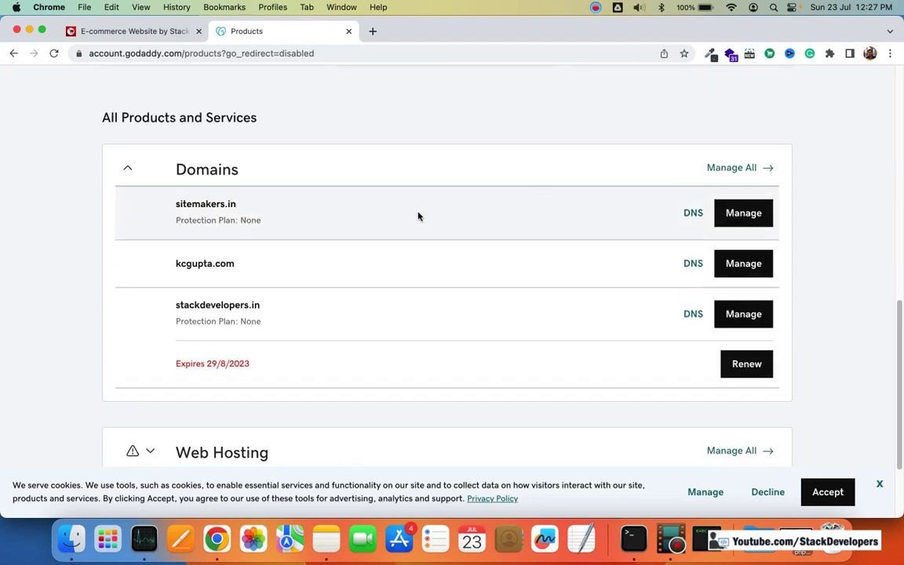
scroll(251, 295, "down", 1)
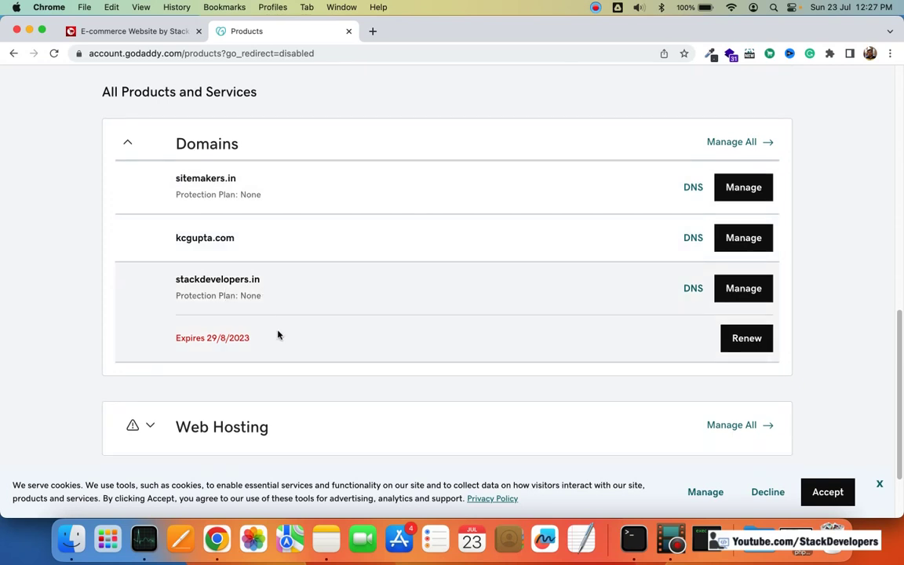
scroll(353, 333, "up", 3)
scroll(354, 329, "down", 5)
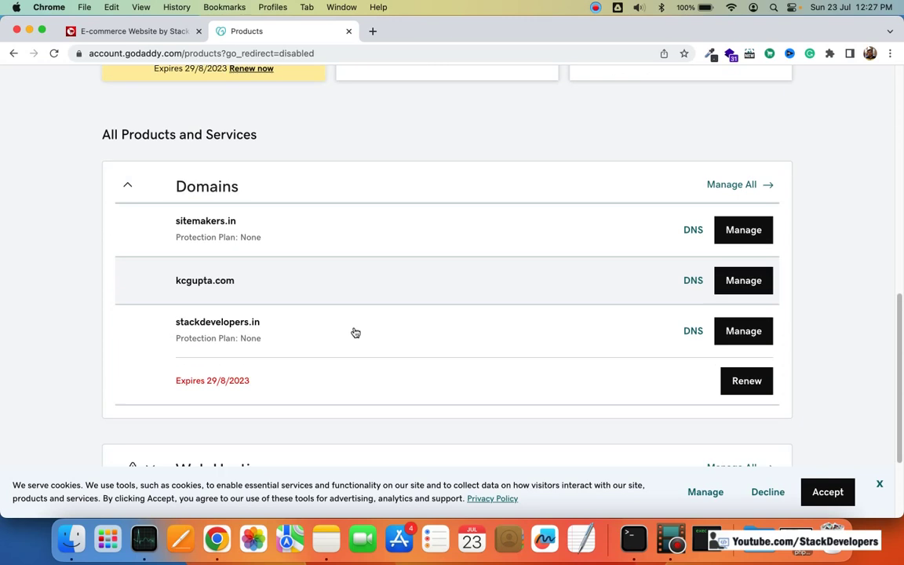
Step: Expand Web Hosting to show Deluxe Linux Hosting with cPanel for stackdevelopers.in
left_click(435, 329)
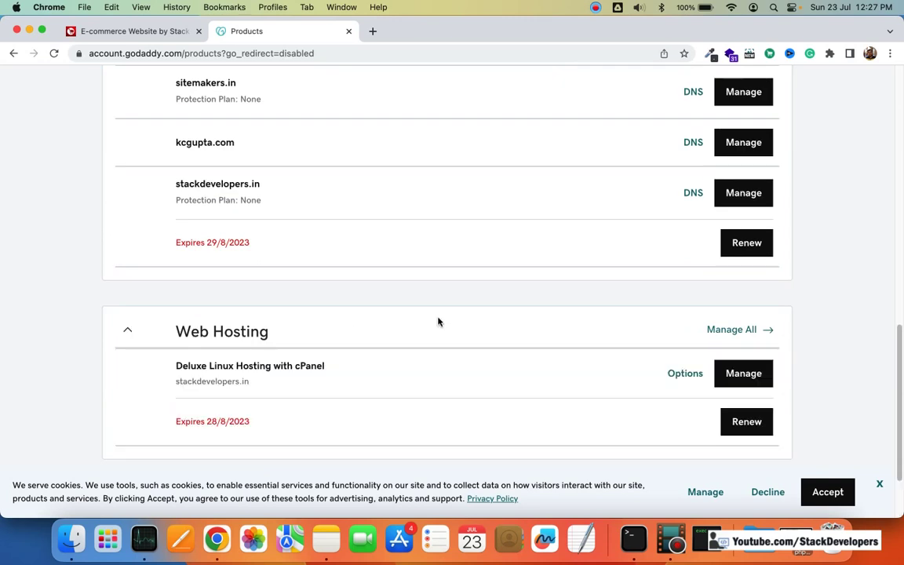
scroll(440, 320, "down", 2)
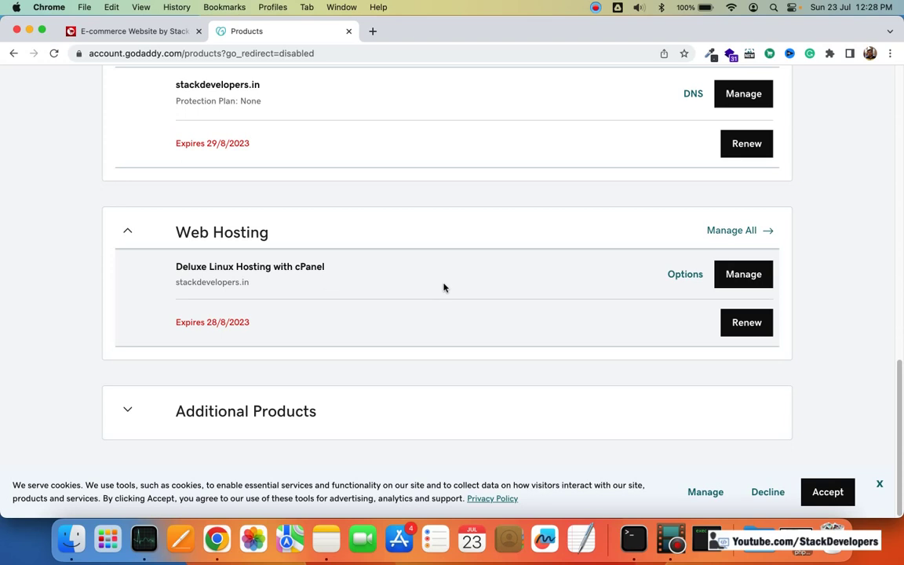
scroll(443, 287, "up", 5)
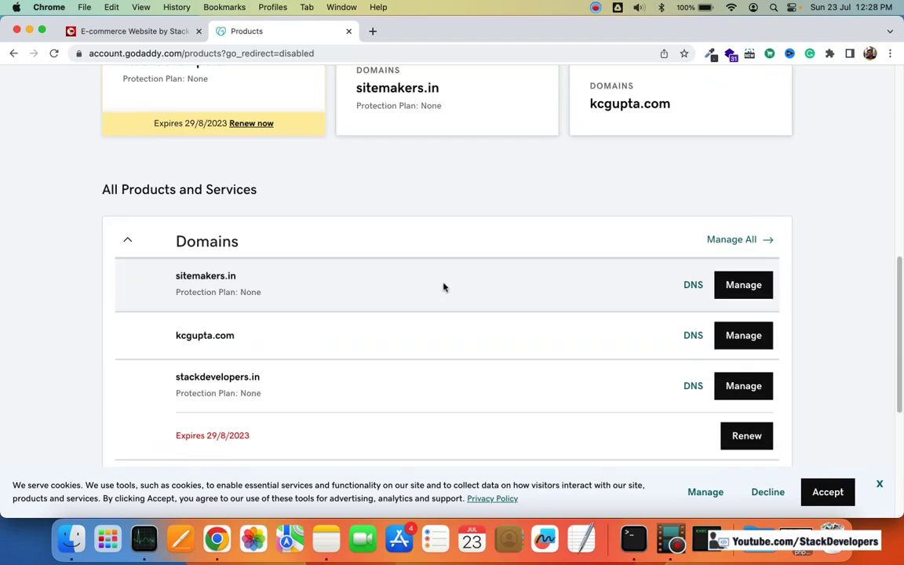
scroll(443, 287, "down", 4)
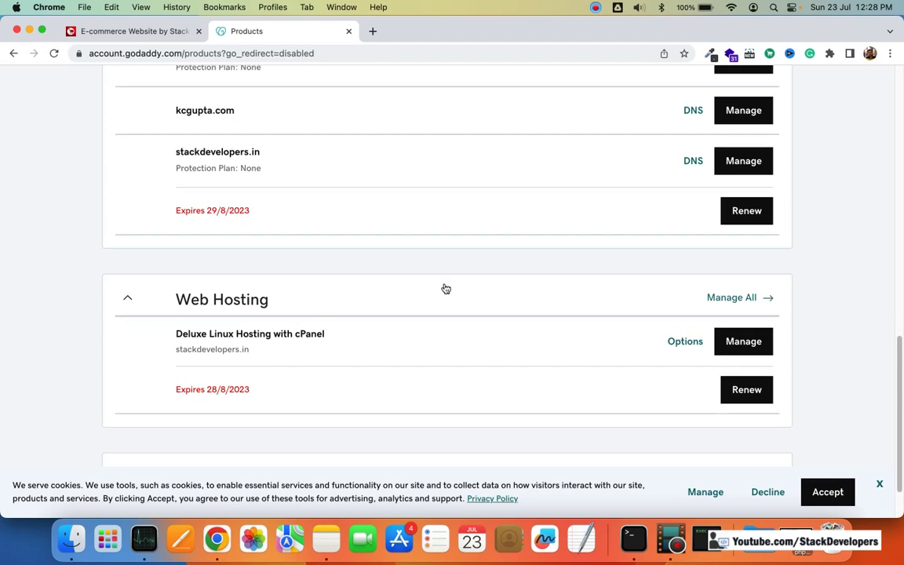
scroll(443, 287, "up", 8)
scroll(346, 249, "down", 4)
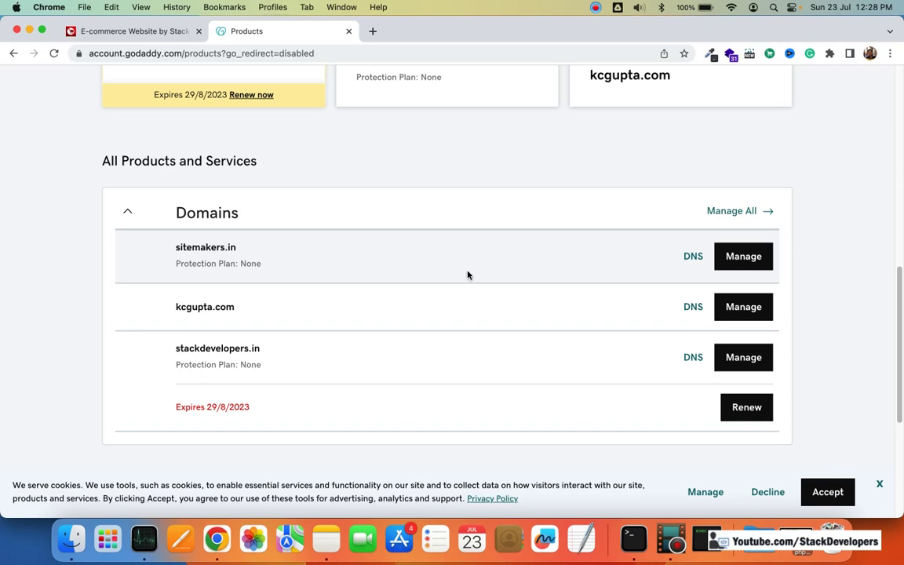
scroll(469, 274, "down", 5)
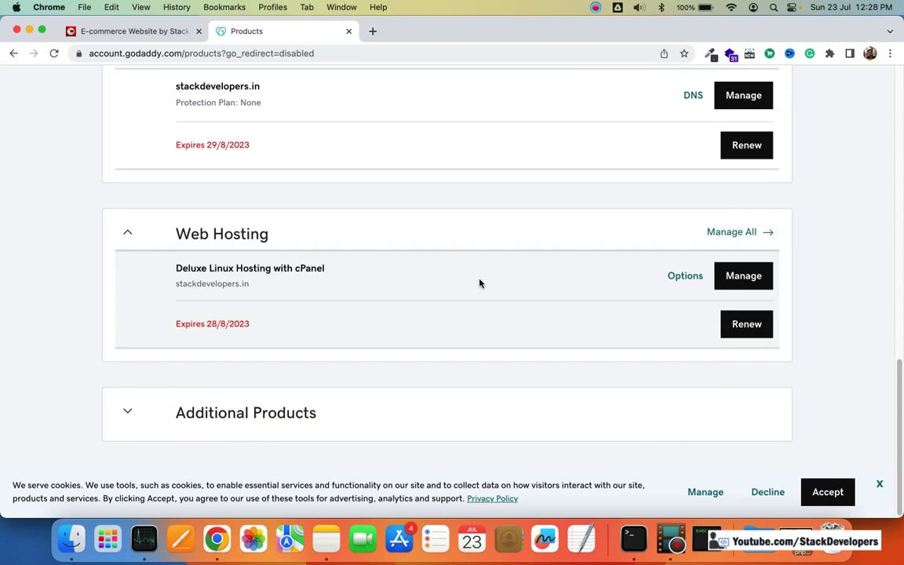
Step: Search for 'hostinger' in a new browser tab and scroll through the hosting plans
left_click(373, 31)
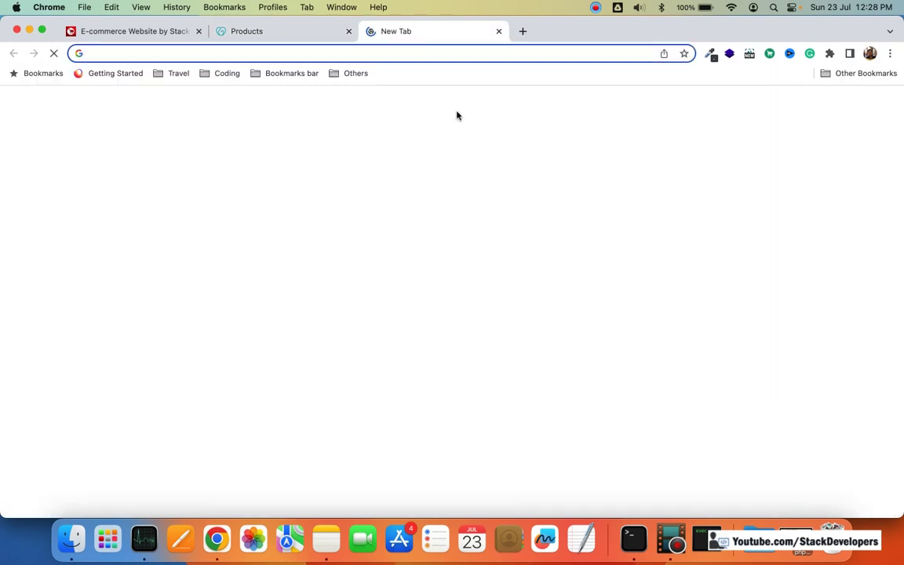
type("host")
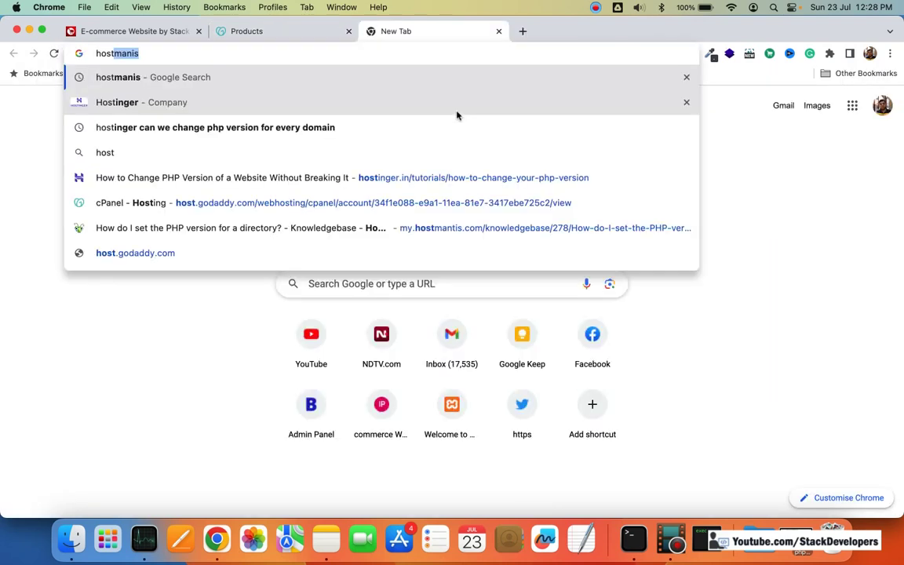
type("i")
key("Return")
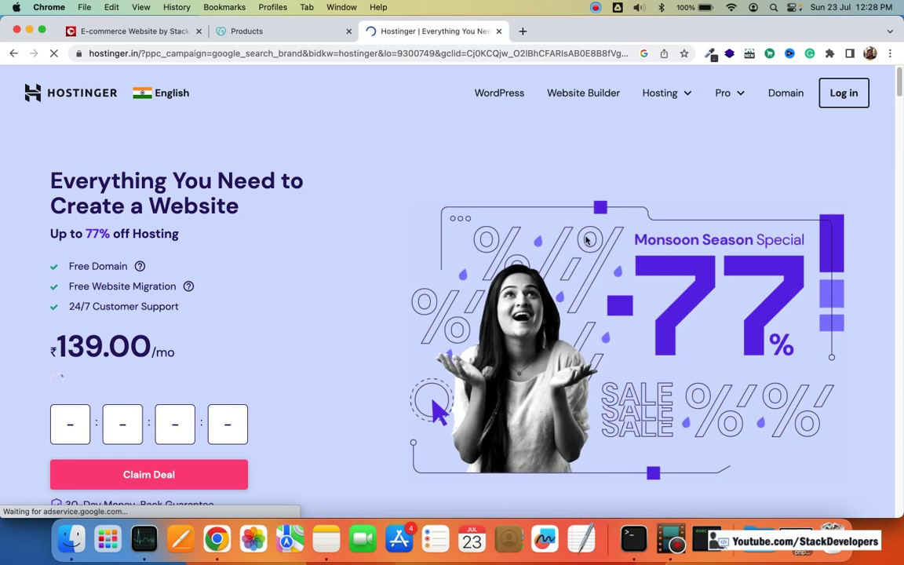
scroll(546, 254, "down", 10)
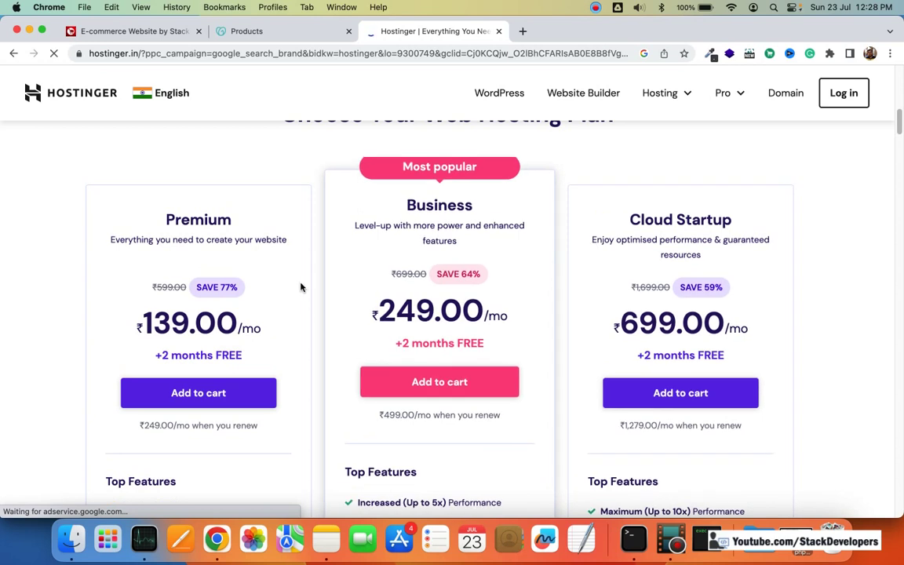
scroll(296, 305, "down", 2)
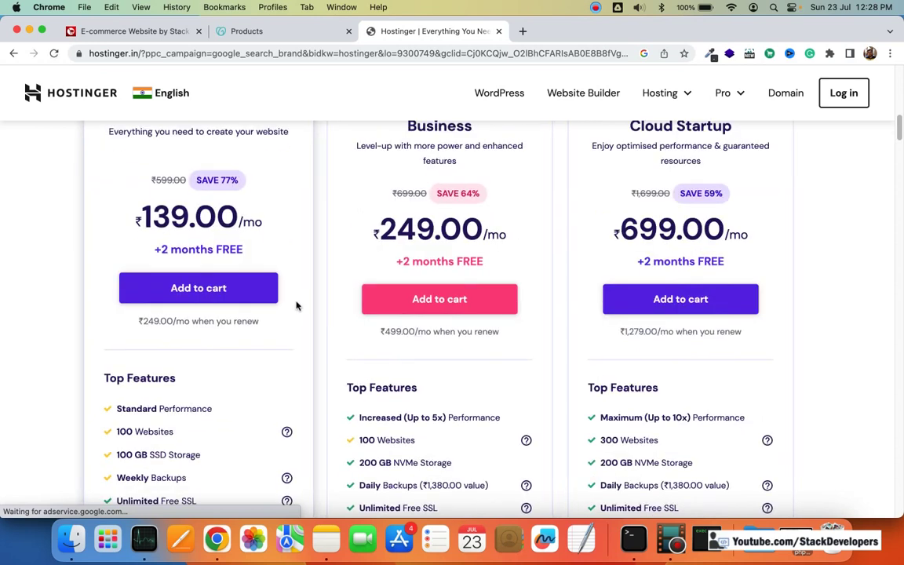
scroll(296, 306, "down", 3)
scroll(297, 304, "up", 4)
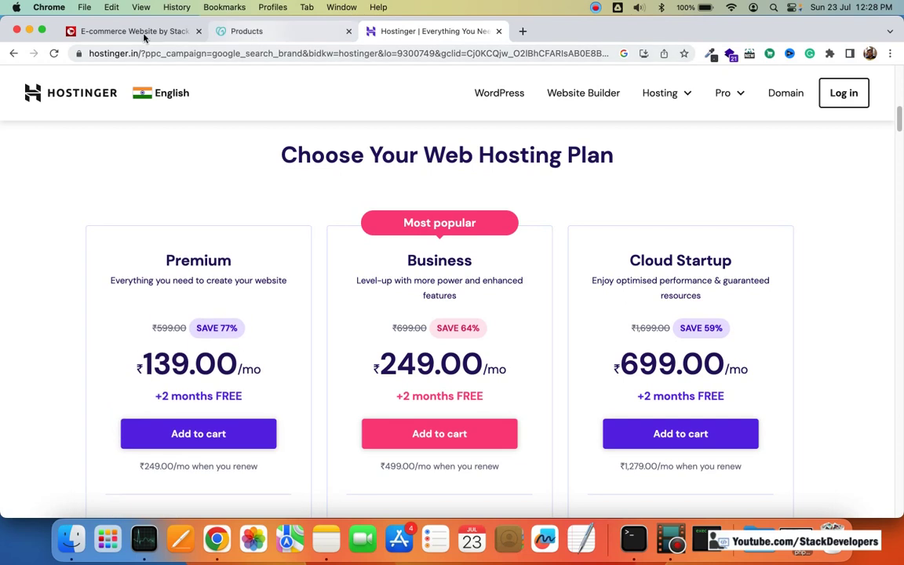
Step: Compare the GoDaddy products page with Hostinger's plans, then return to the transfer note
left_click(241, 32)
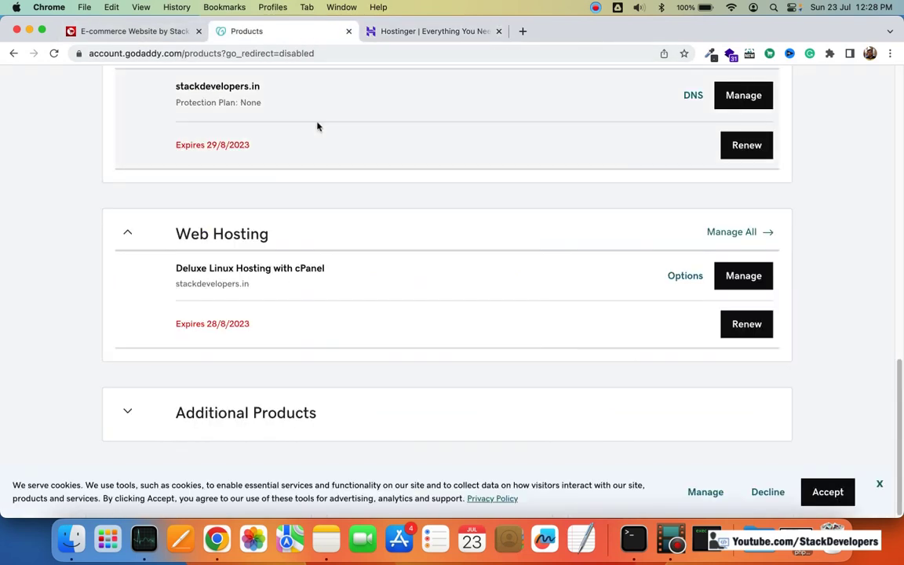
left_click(399, 33)
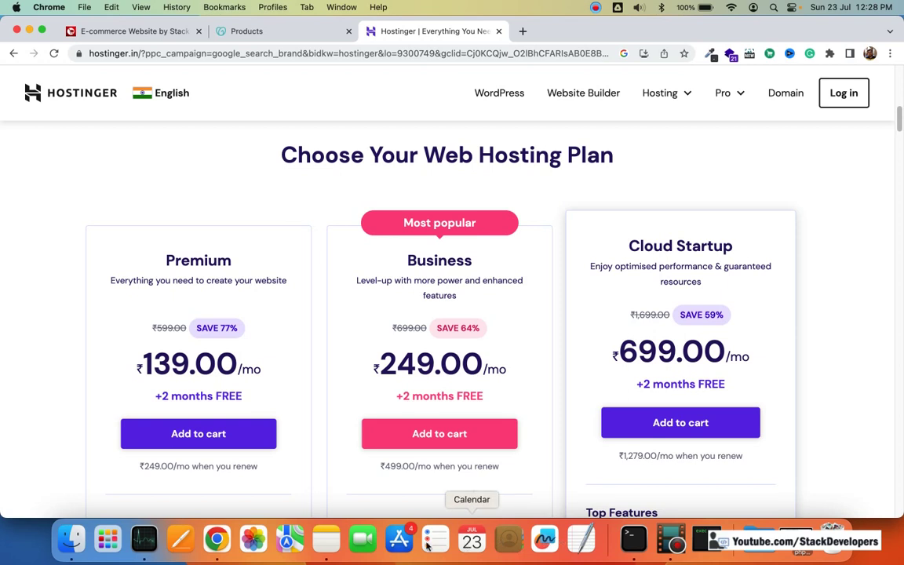
left_click(332, 540)
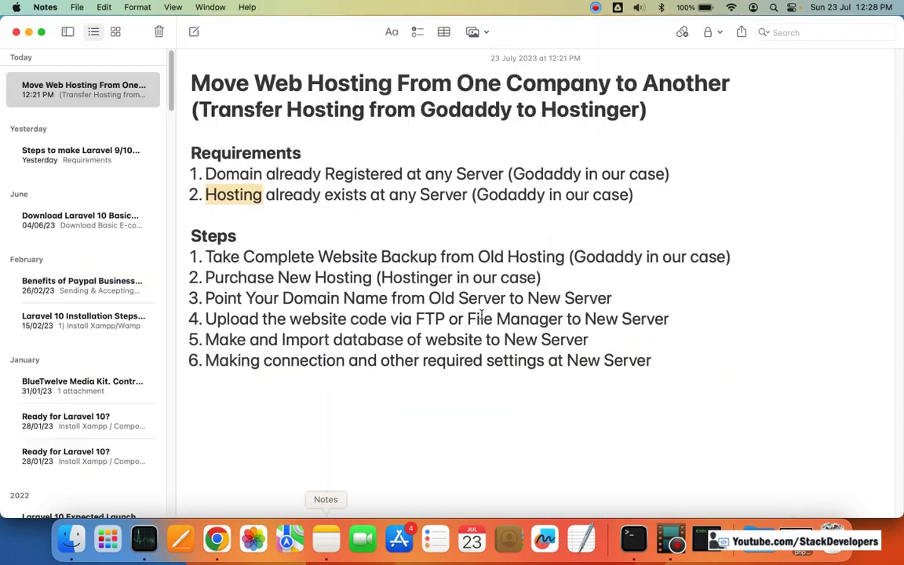
Step: Deselect 'Hosting' in the transfer note and return to the browser
left_click(381, 218)
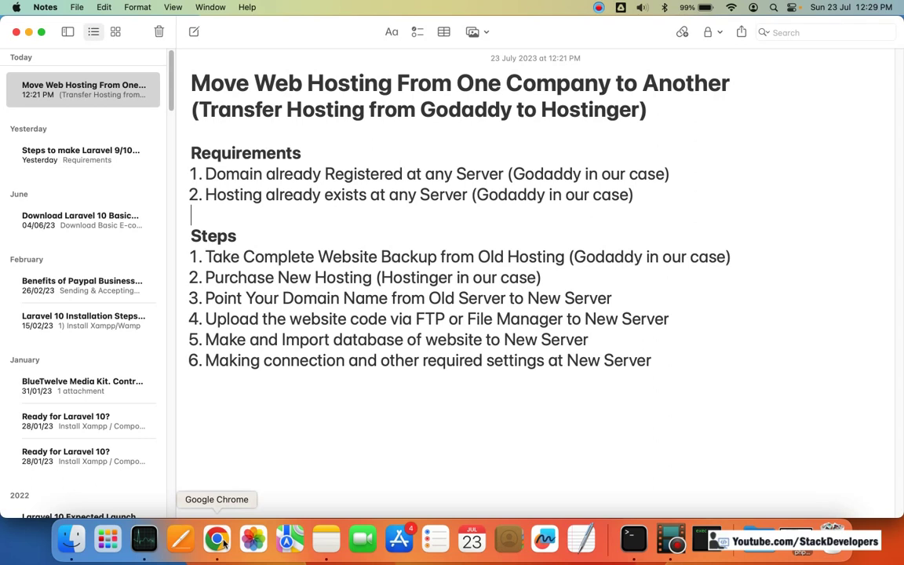
left_click(216, 538)
Step: Check the Stack Developers shop's web address, then review the hosting-transfer note
left_click(141, 31)
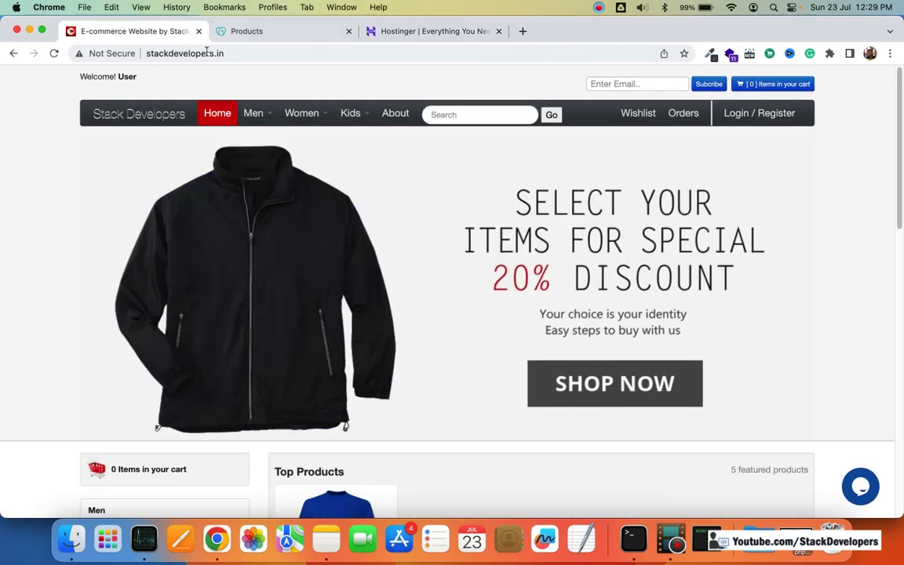
left_click(122, 53)
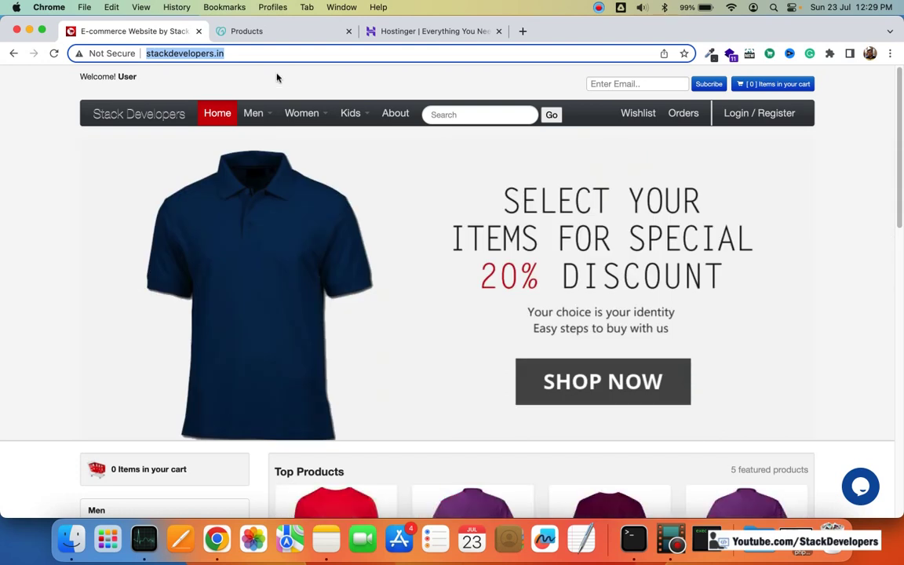
left_click(271, 31)
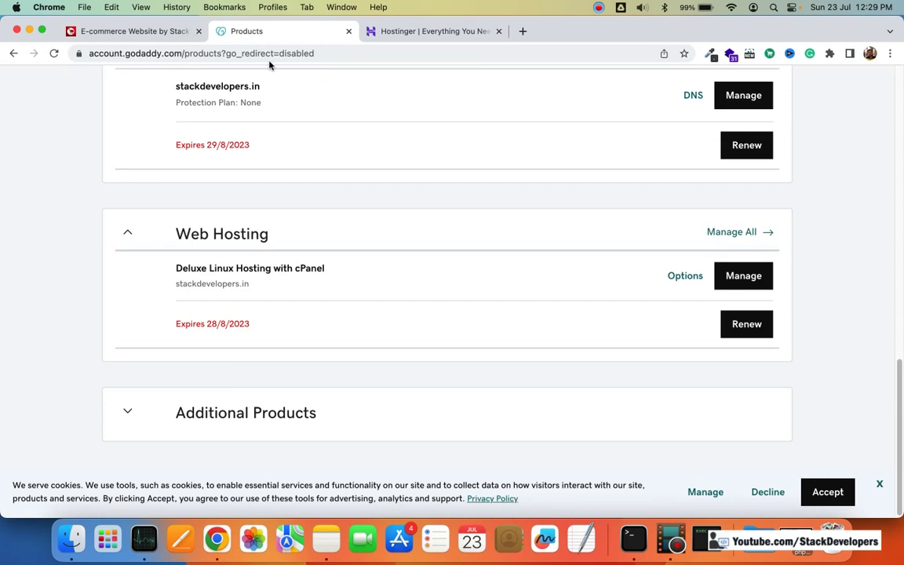
key("super+Tab")
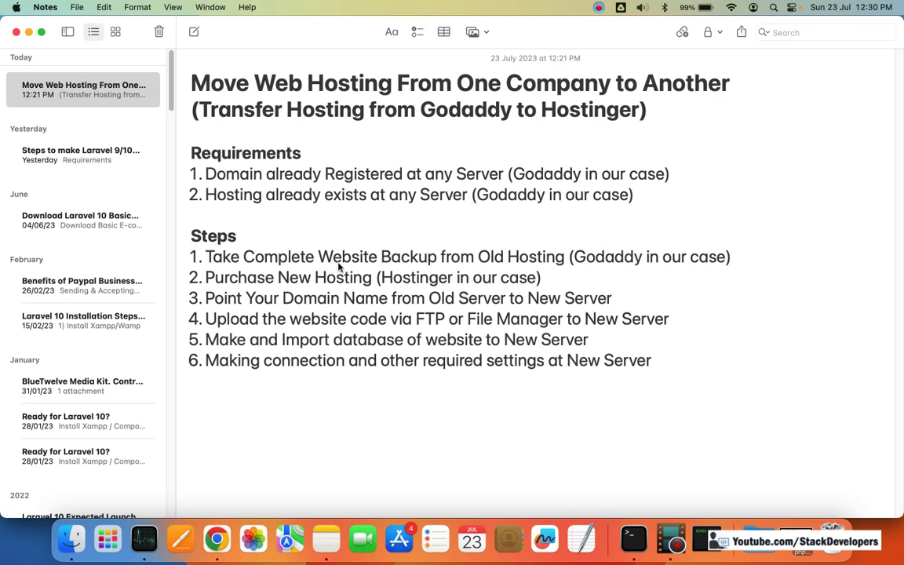
Step: Return to GoDaddy products and scroll to the Deluxe Linux Hosting with cPanel plan
key("super+Tab")
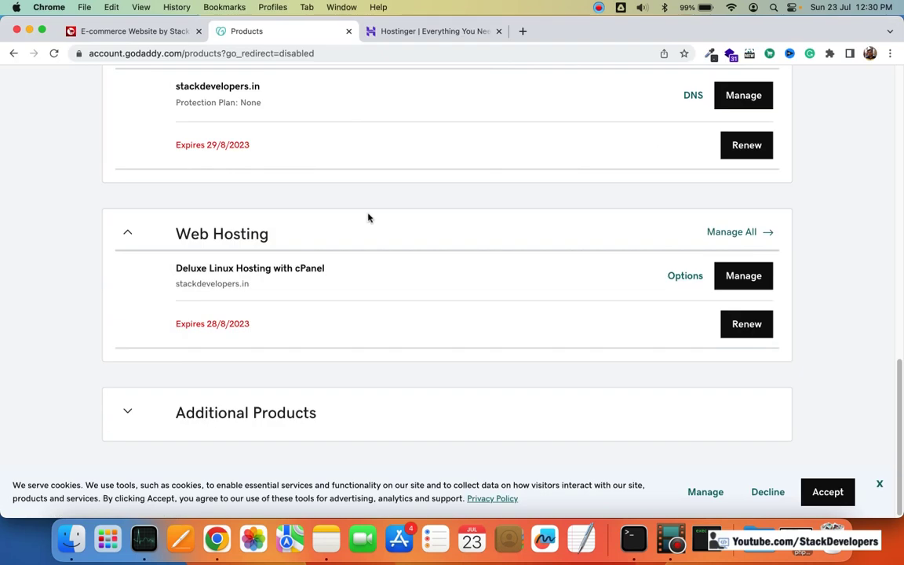
scroll(368, 218, "up", 5)
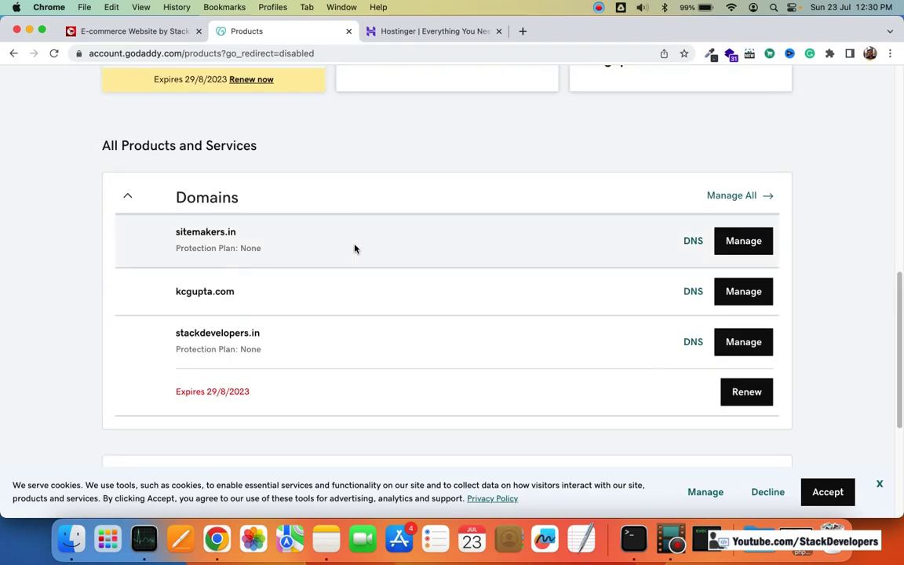
scroll(354, 249, "down", 2)
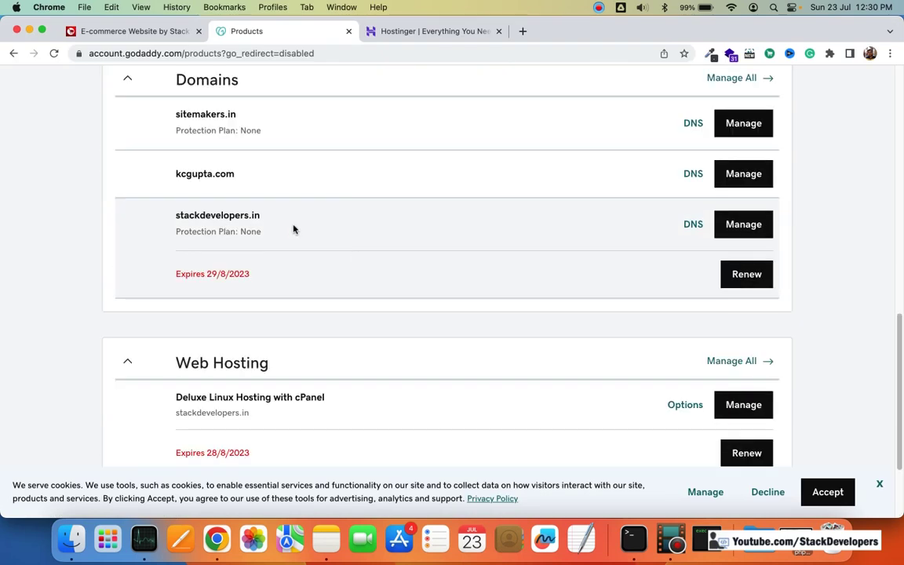
scroll(344, 239, "up", 2)
scroll(353, 251, "down", 4)
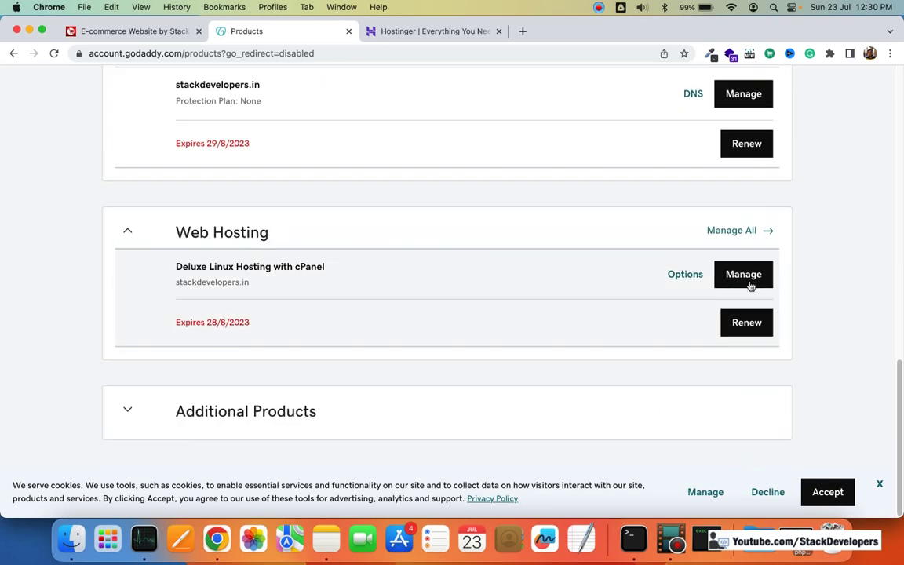
Step: Manage the Deluxe Linux Hosting plan and log into its cPanel
left_click(744, 277)
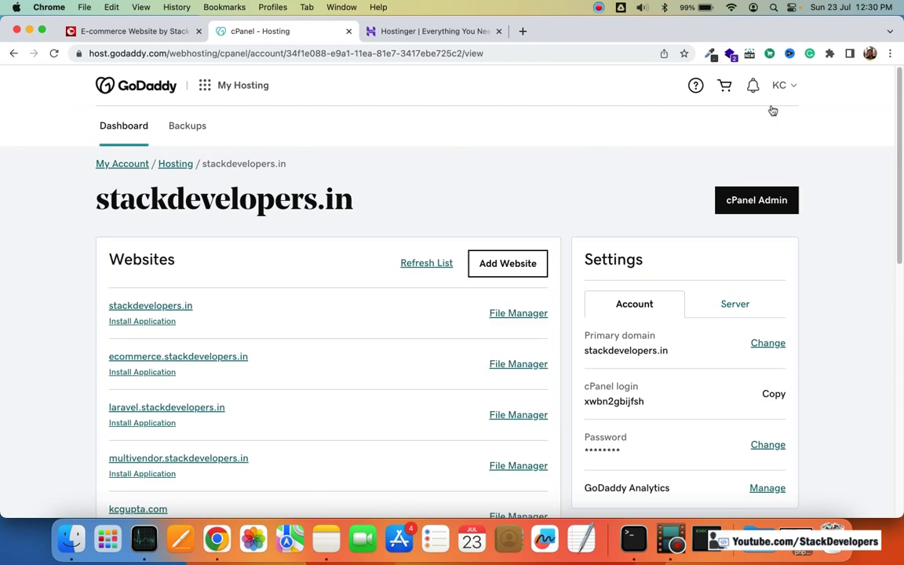
scroll(753, 210, "up", 4)
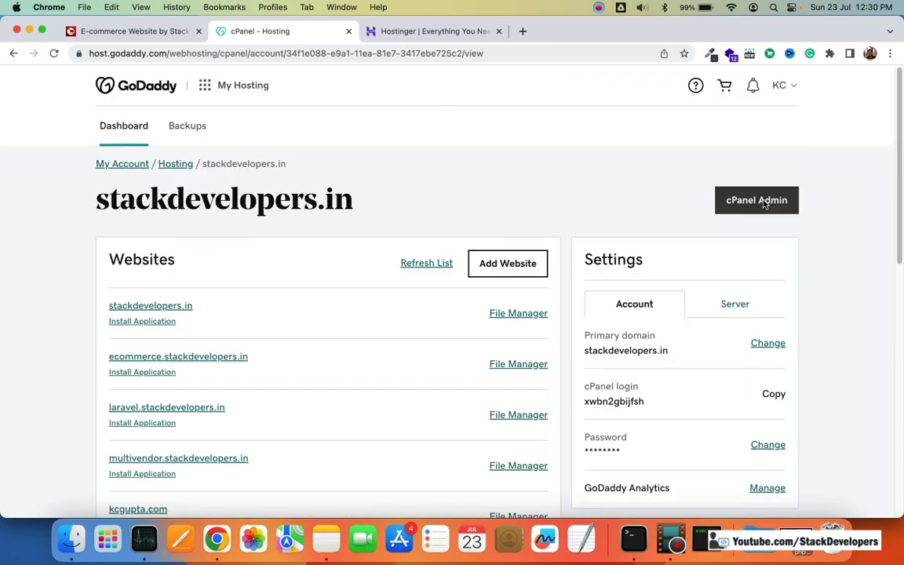
left_click(755, 203)
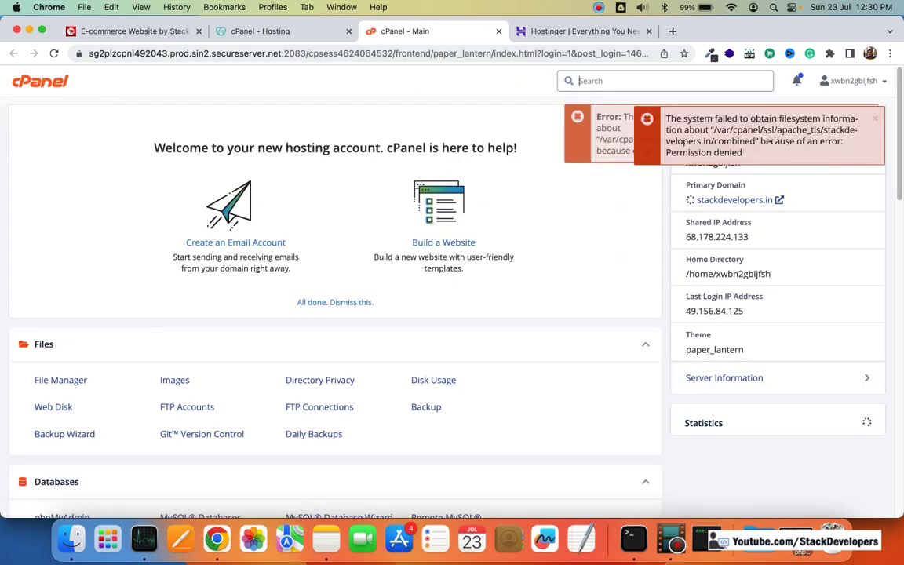
Step: Export the stackdevelopers database from phpMyAdmin as stackdevelopers.sql
left_click(611, 83)
type("php")
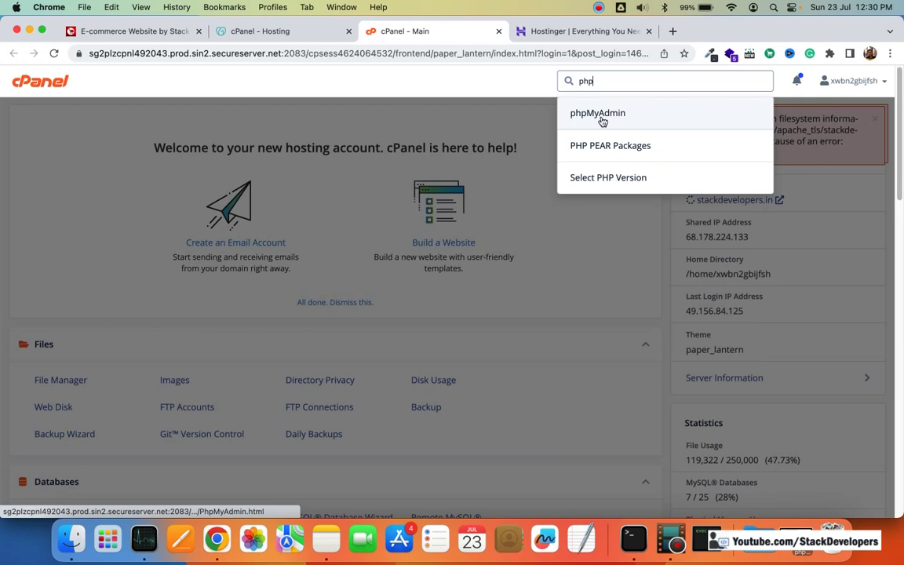
left_click(598, 114)
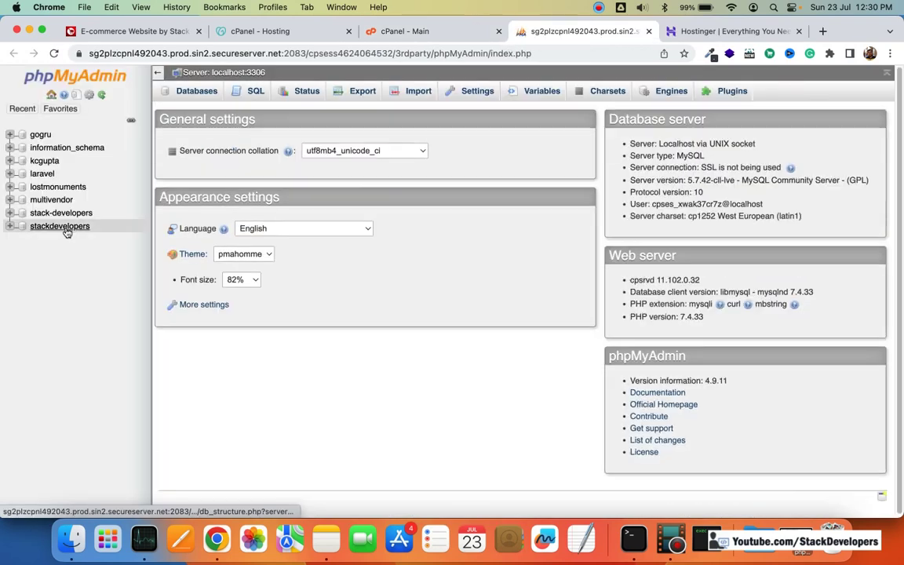
left_click(66, 229)
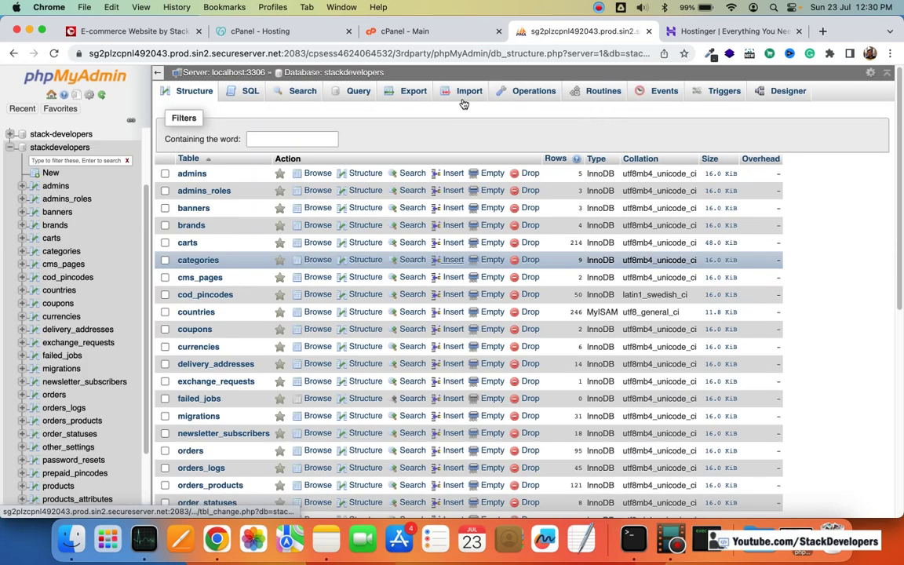
left_click(413, 93)
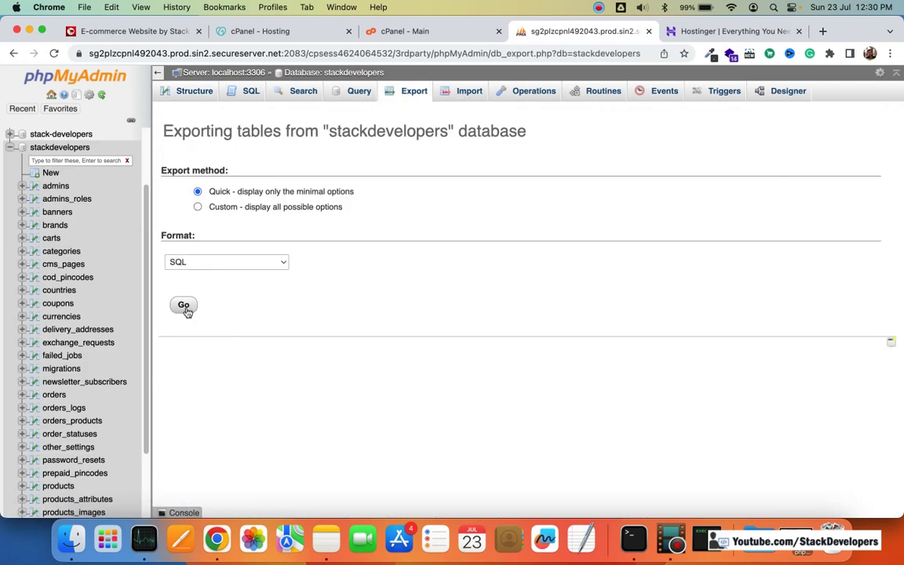
left_click(184, 307)
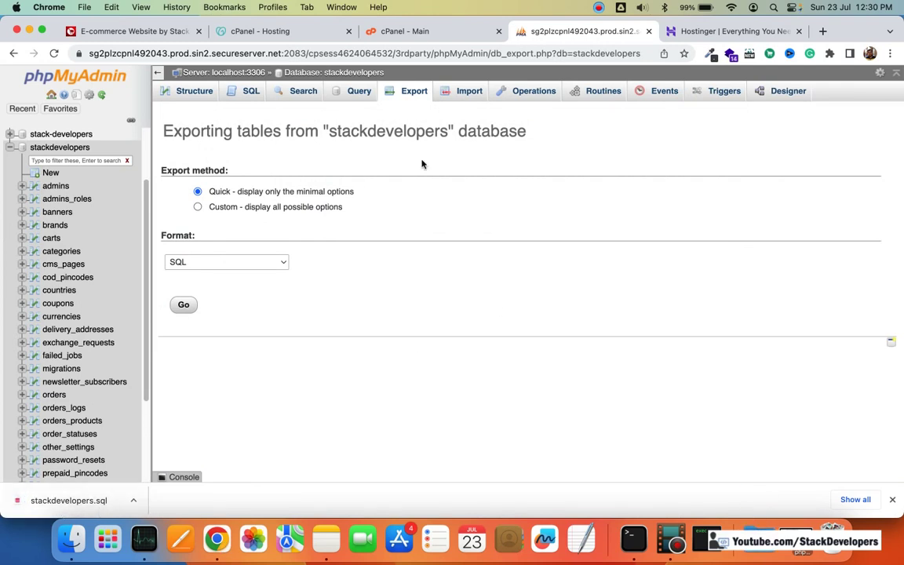
Step: Back on the cPanel home page, dismiss both error notifications
left_click(389, 31)
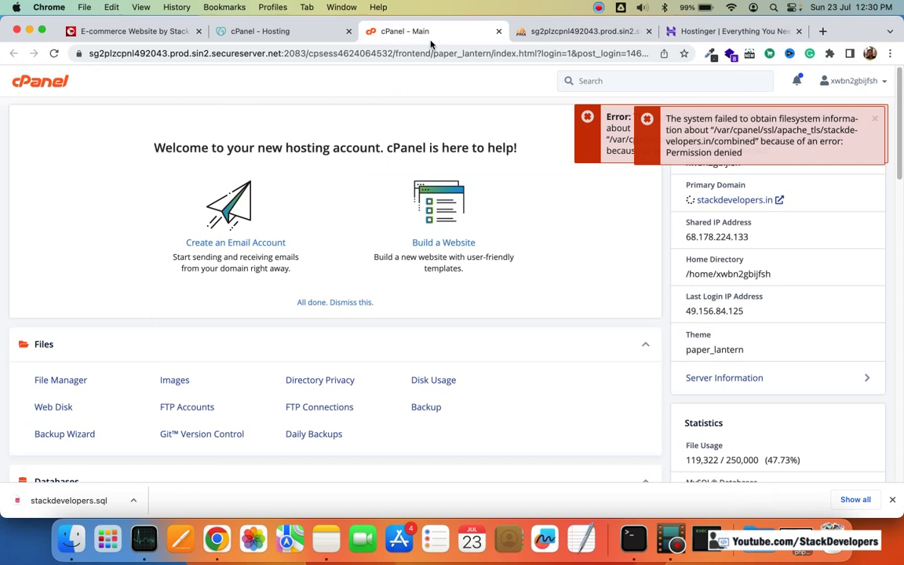
left_click(876, 119)
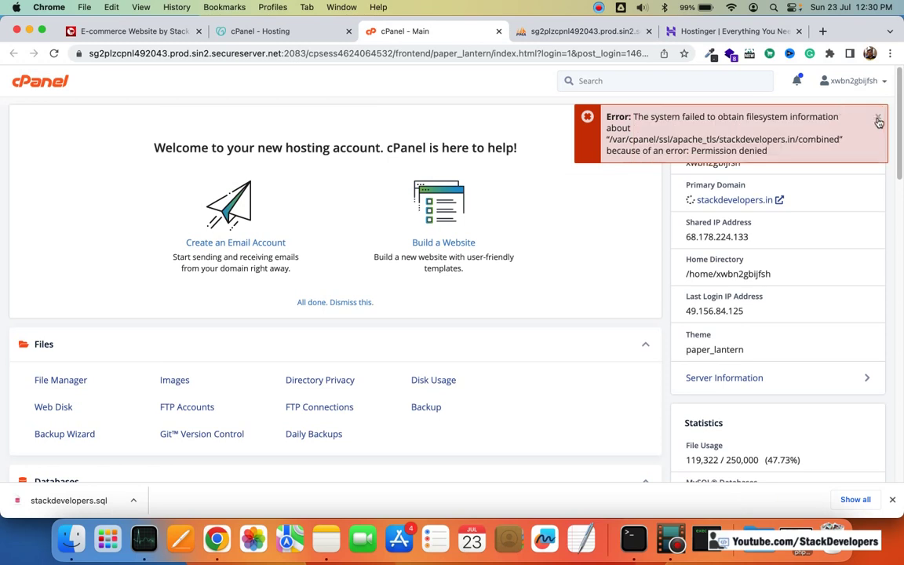
left_click(876, 120)
Step: Open the public_html folder in cPanel's File Manager
left_click(647, 81)
type("file")
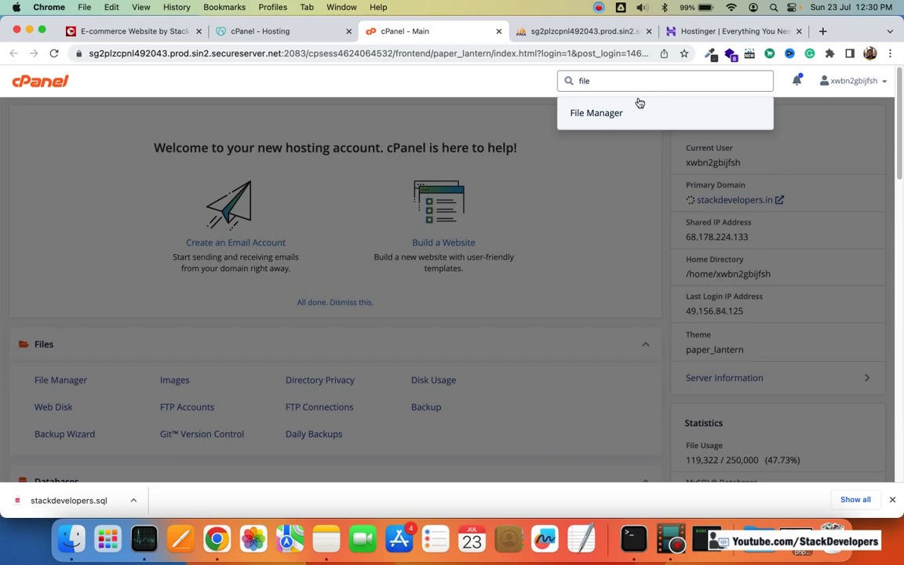
left_click(637, 104)
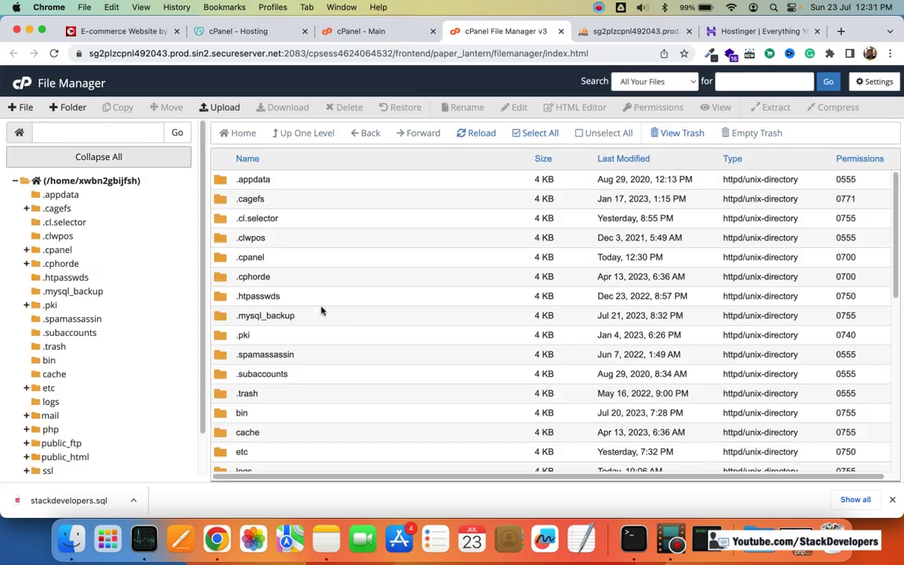
scroll(298, 359, "down", 5)
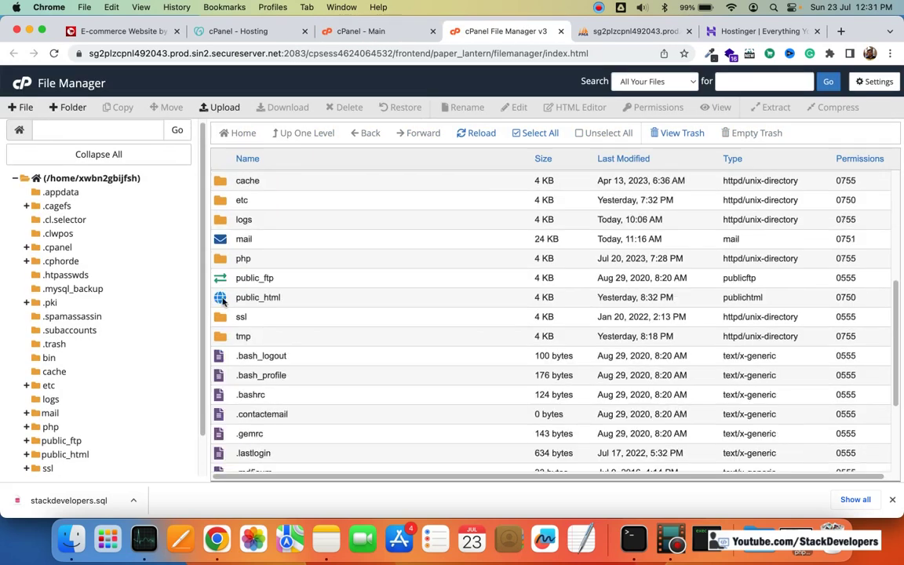
double_click(234, 297)
scroll(366, 290, "down", 10)
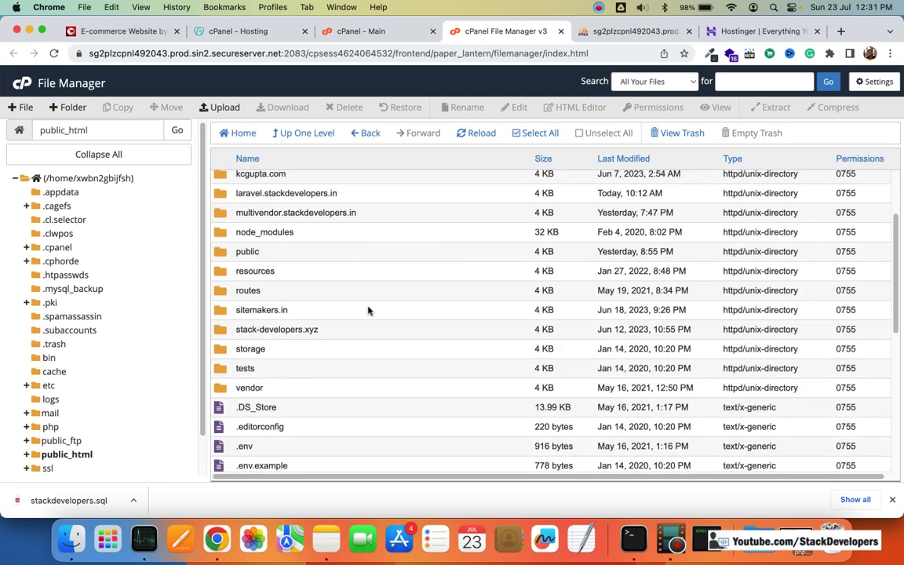
scroll(370, 306, "up", 10)
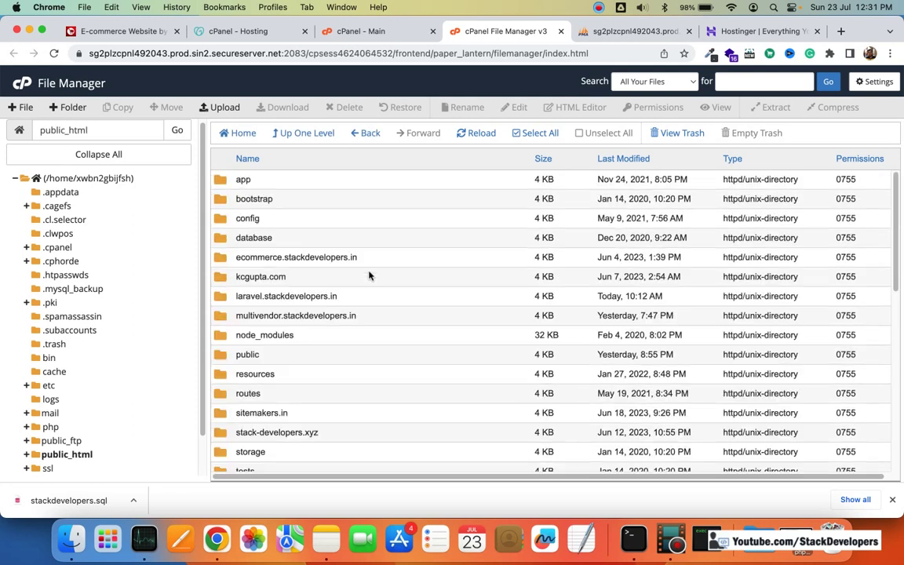
Step: Select everything in public_html, then deselect the six other domain folders
left_click(531, 133)
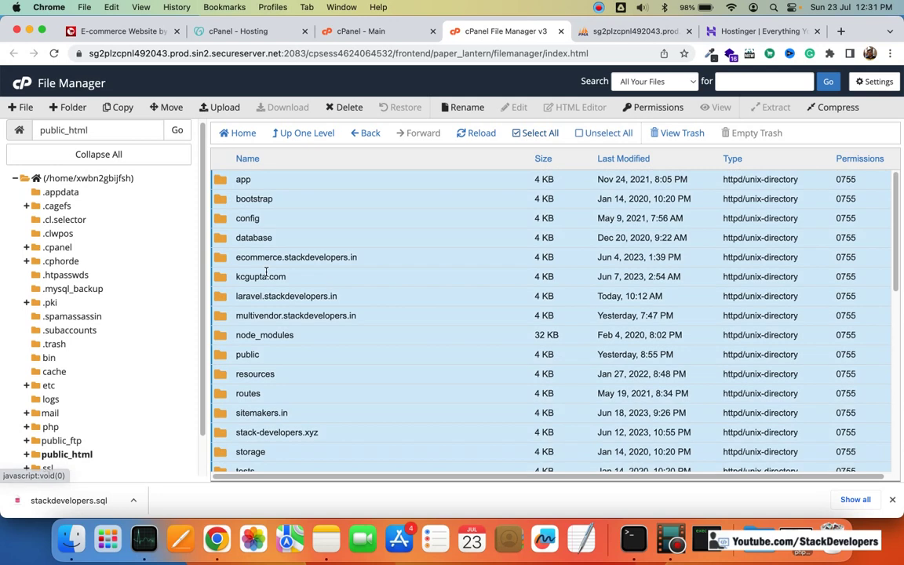
left_click(226, 262, "super")
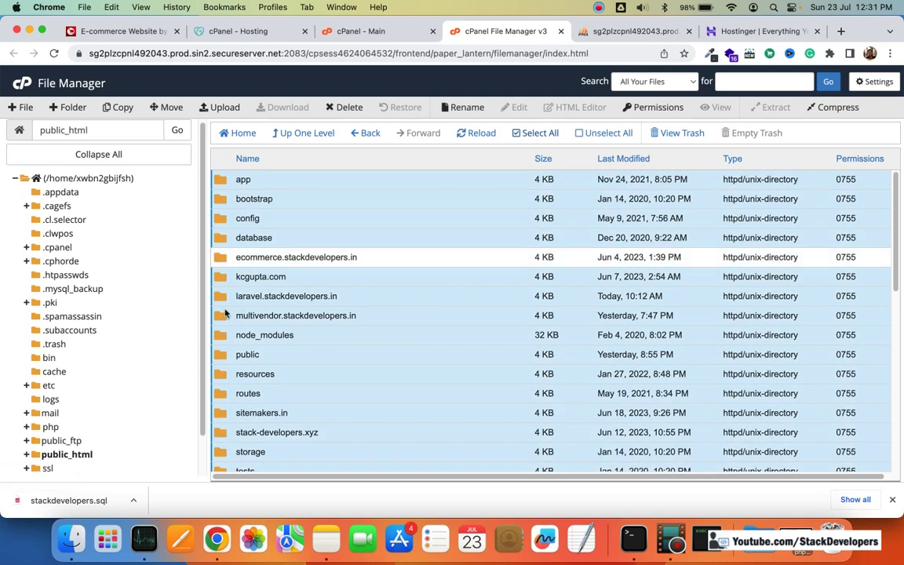
left_click(223, 302, "super")
left_click(237, 314, "super")
left_click(313, 276, "super")
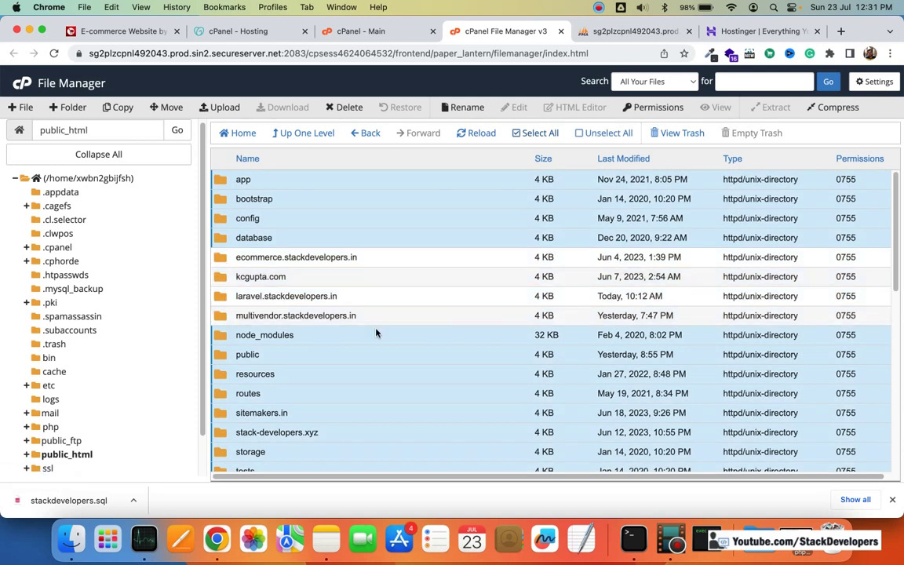
scroll(377, 335, "down", 5)
left_click(221, 203, "super")
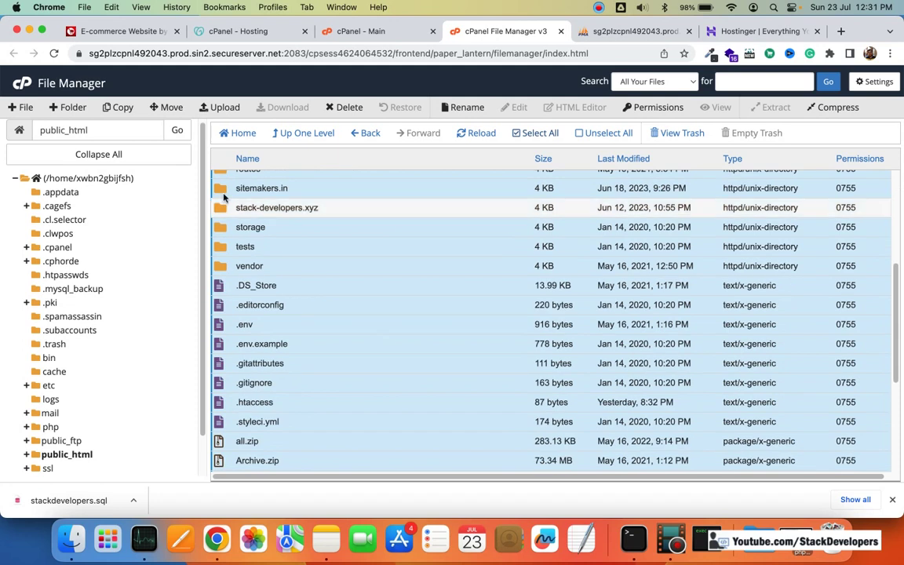
left_click(220, 192, "super")
Step: Deselect the all.zip, Archive.zip and public.zip archives
scroll(339, 271, "up", 6)
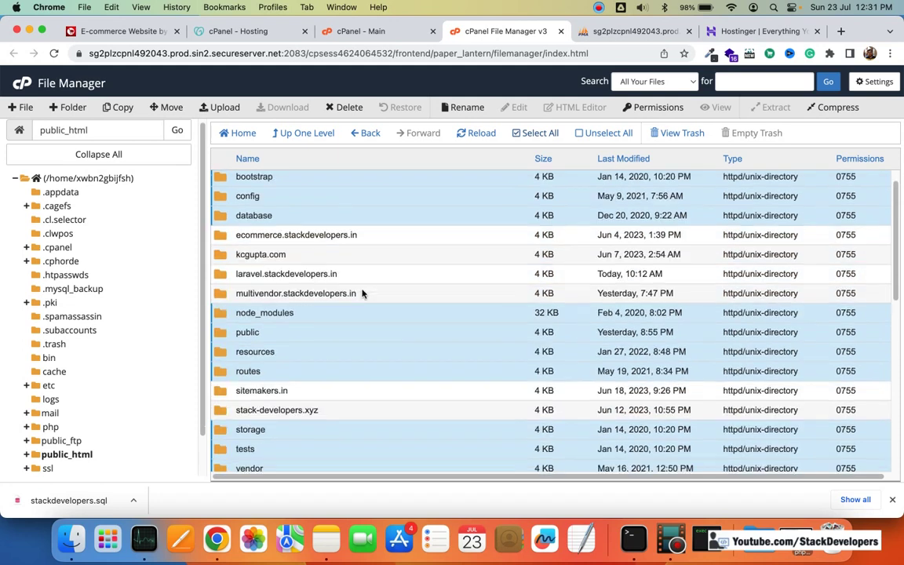
scroll(363, 293, "down", 1)
scroll(368, 298, "down", 10)
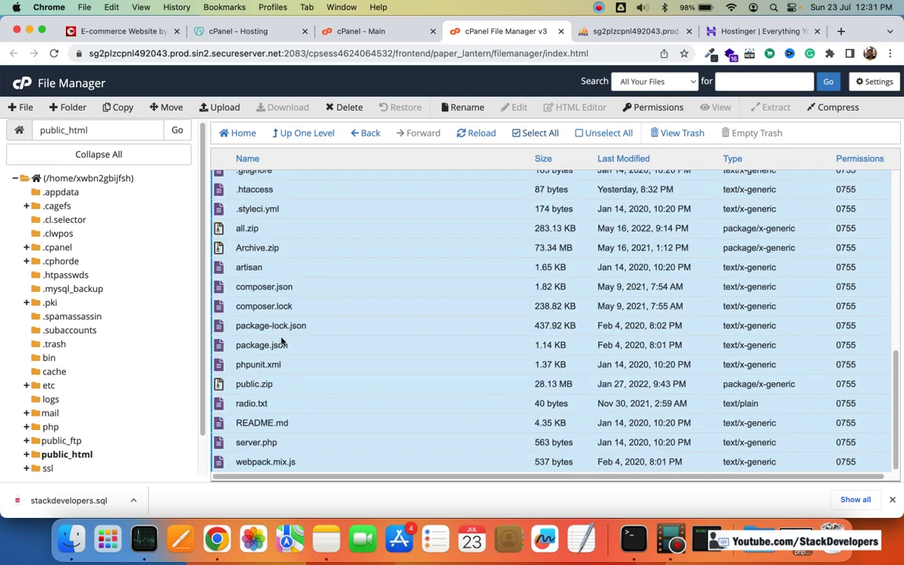
scroll(233, 291, "up", 1)
left_click(221, 268, "super")
left_click(221, 251, "super")
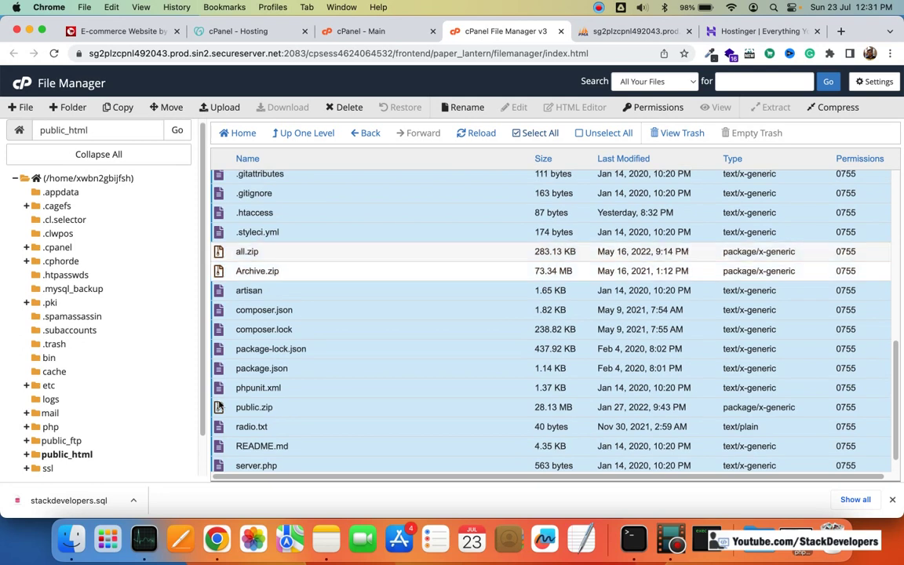
left_click(347, 402, "super")
scroll(349, 397, "up", 8)
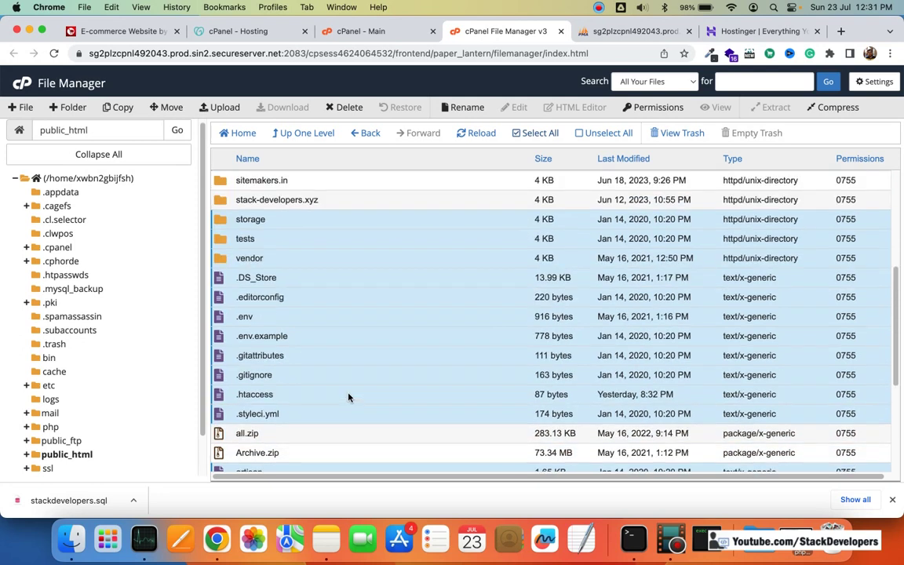
scroll(348, 397, "up", 2)
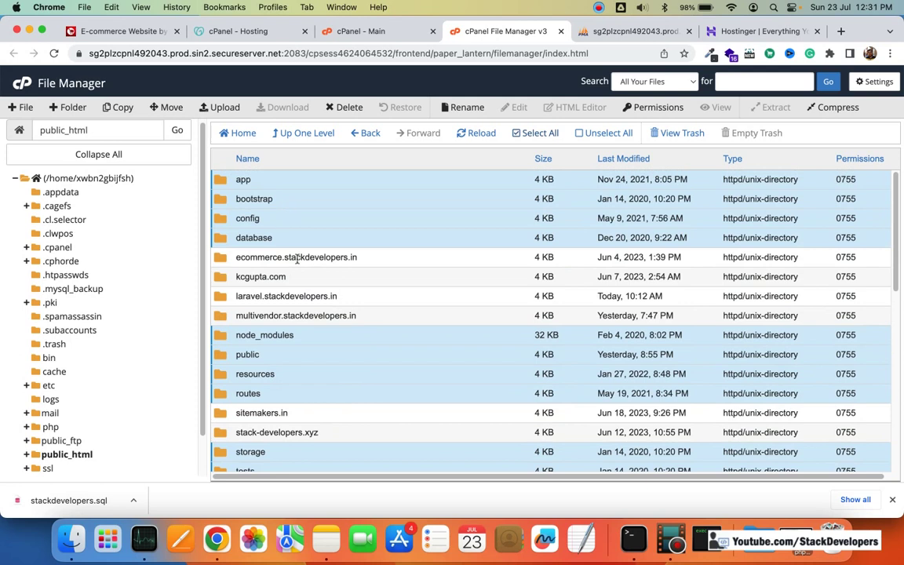
scroll(306, 294, "down", 10)
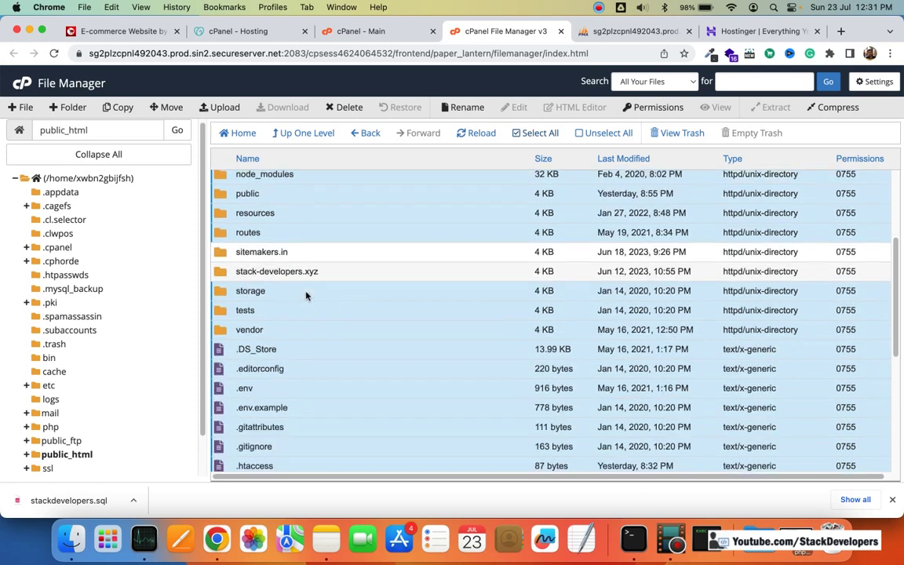
scroll(323, 298, "down", 2)
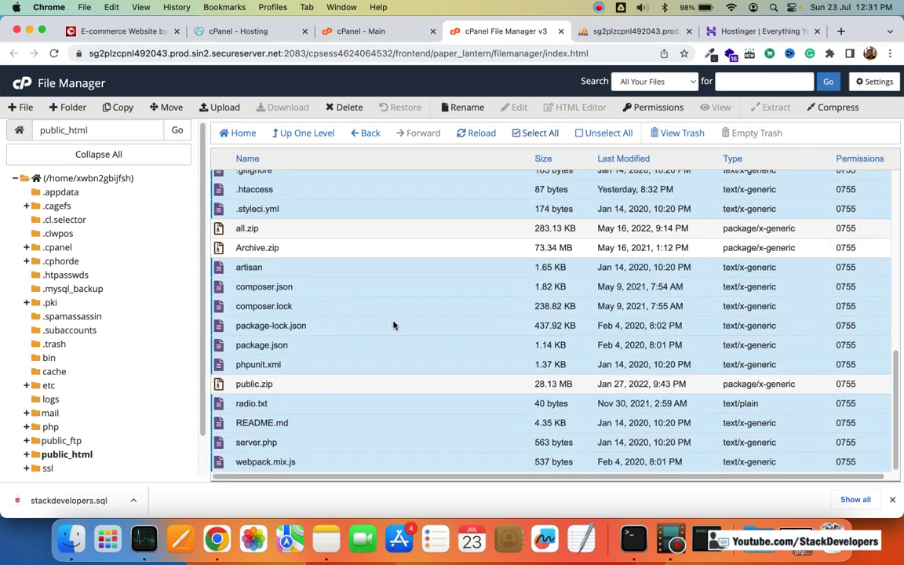
scroll(393, 324, "up", 8)
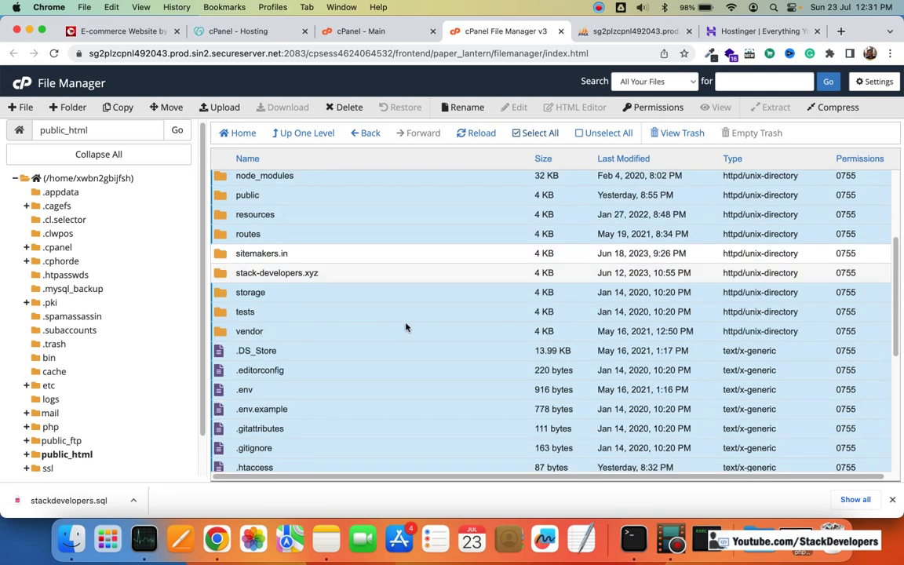
Step: Compress the selected files into a zip named stackdevelopers and close the results report
right_click(406, 327)
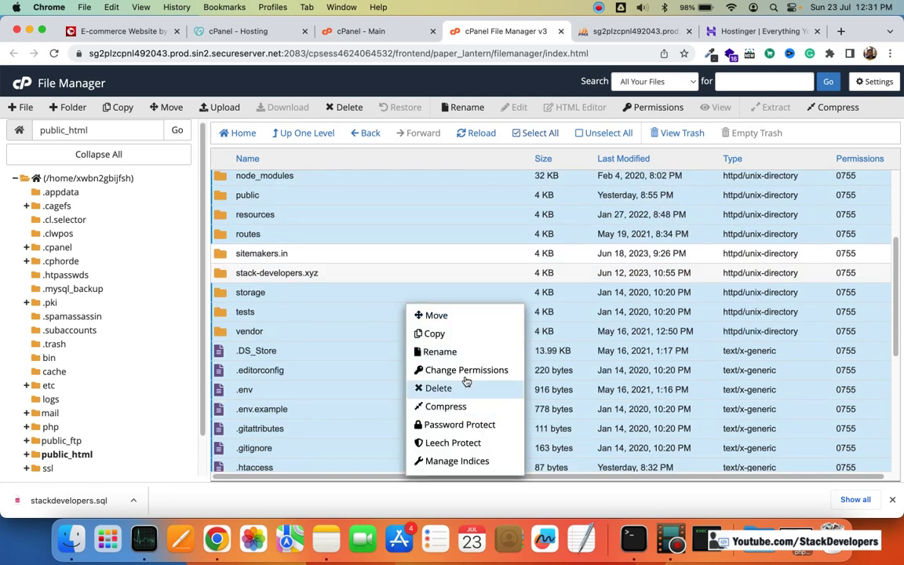
left_click(444, 407)
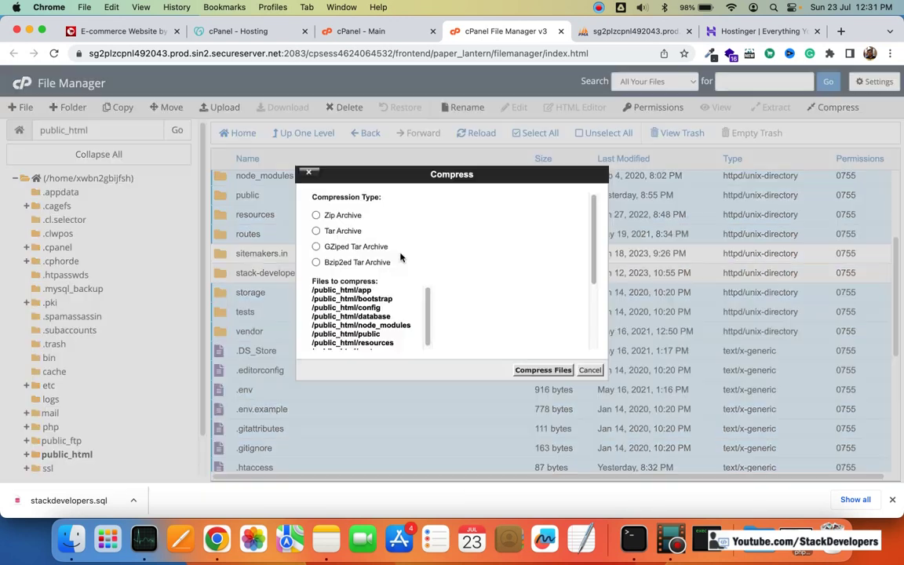
left_click(316, 215)
scroll(438, 333, "down", 5)
double_click(402, 330)
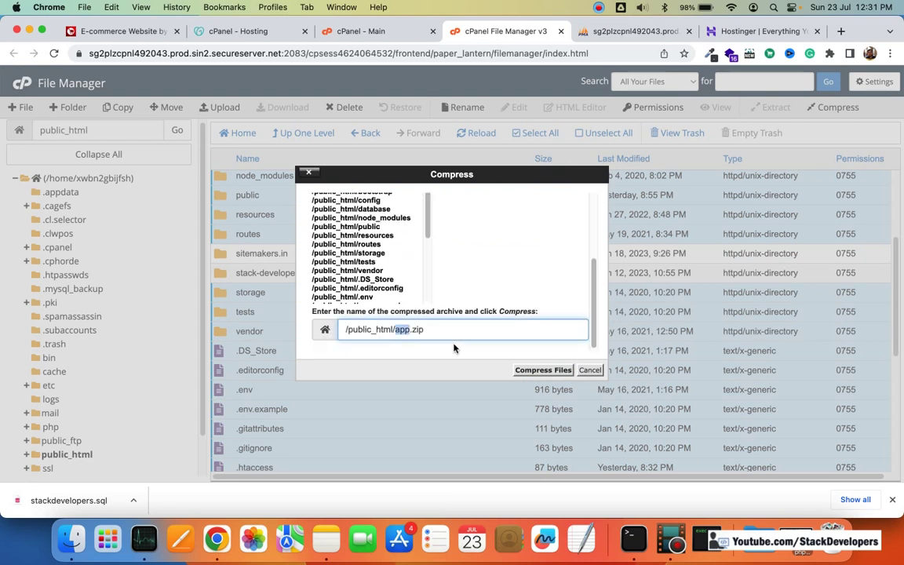
type("stackdevelopers")
left_click(559, 369)
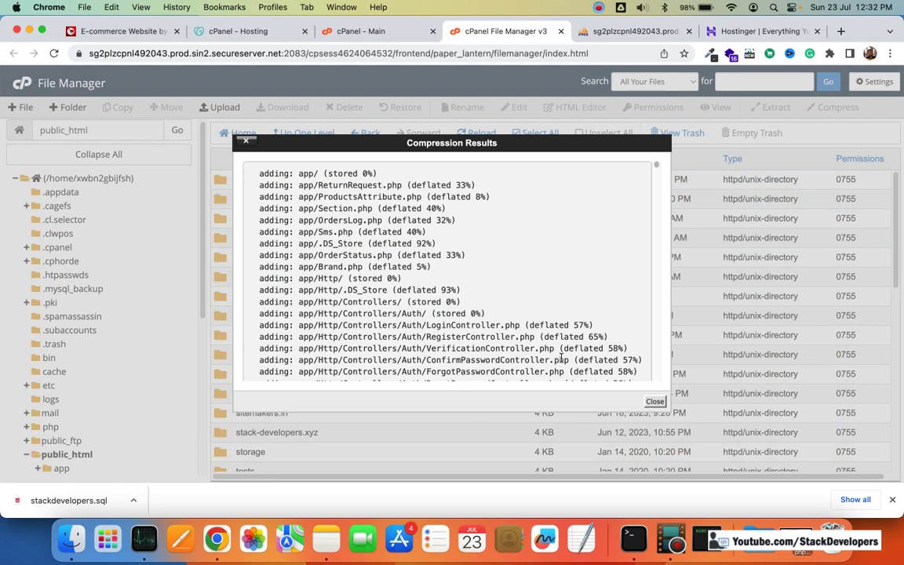
left_click(654, 401)
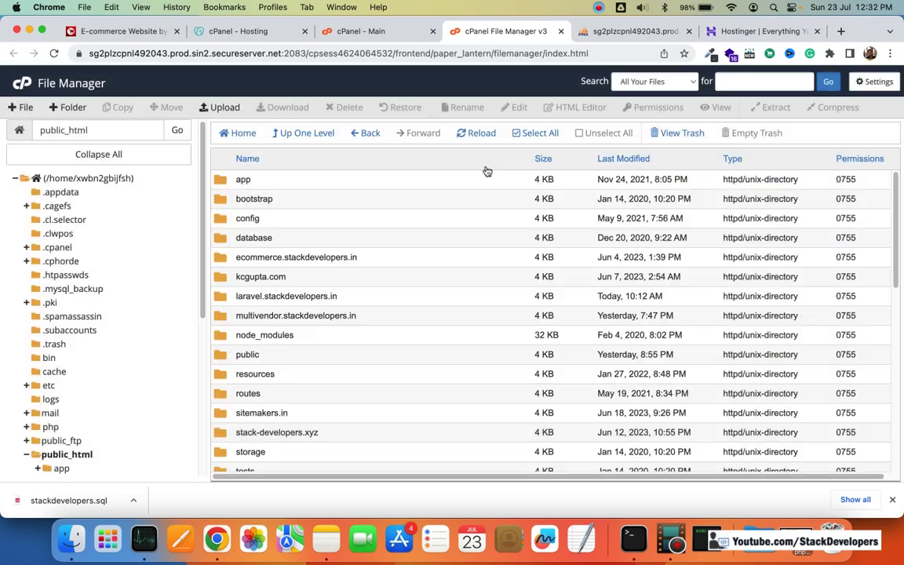
Step: Download stackdevelopers.zip from the refreshed listing, then highlight the backup step in the note
left_click(481, 135)
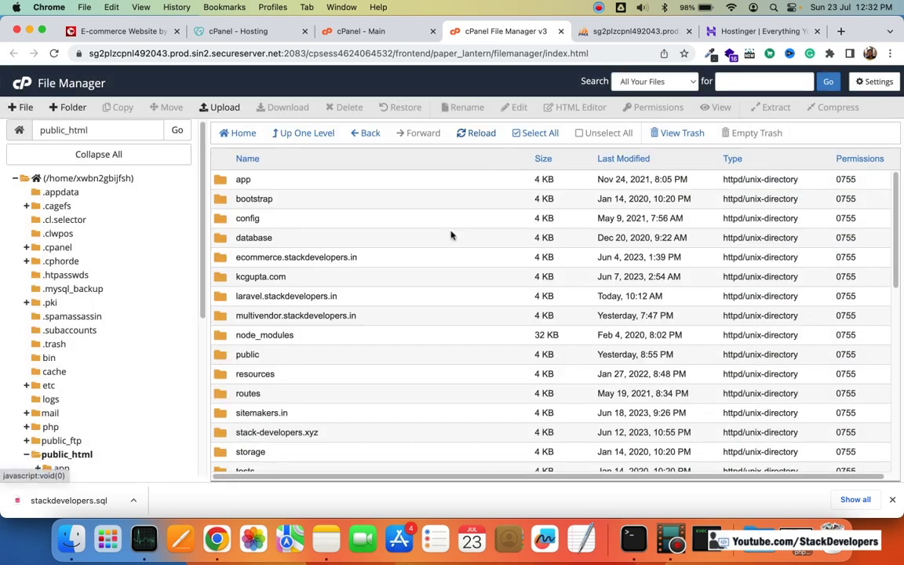
scroll(451, 234, "down", 15)
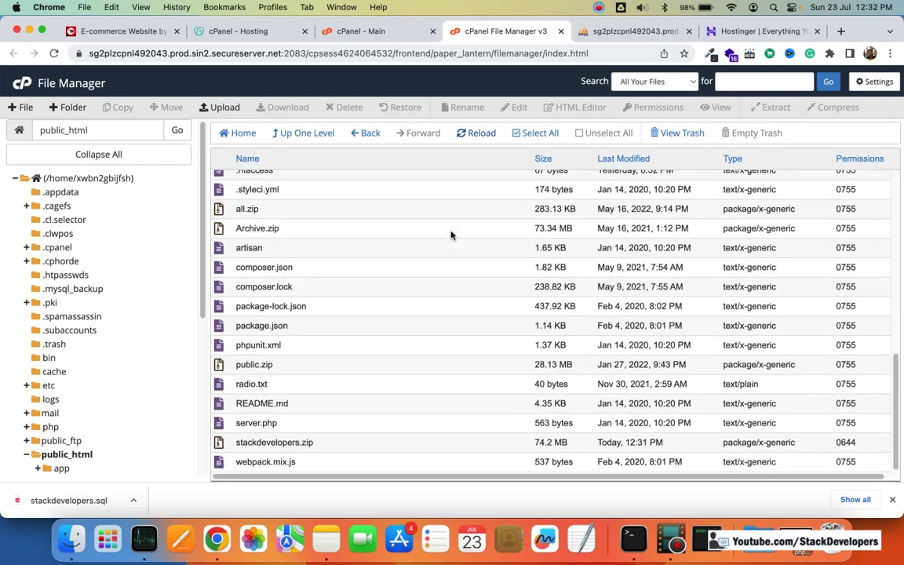
left_click(306, 441)
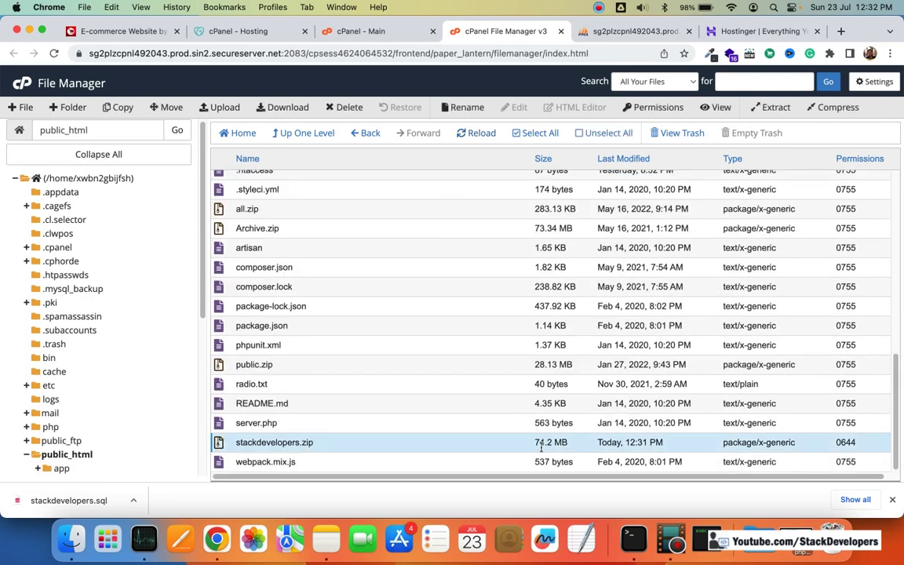
right_click(452, 441)
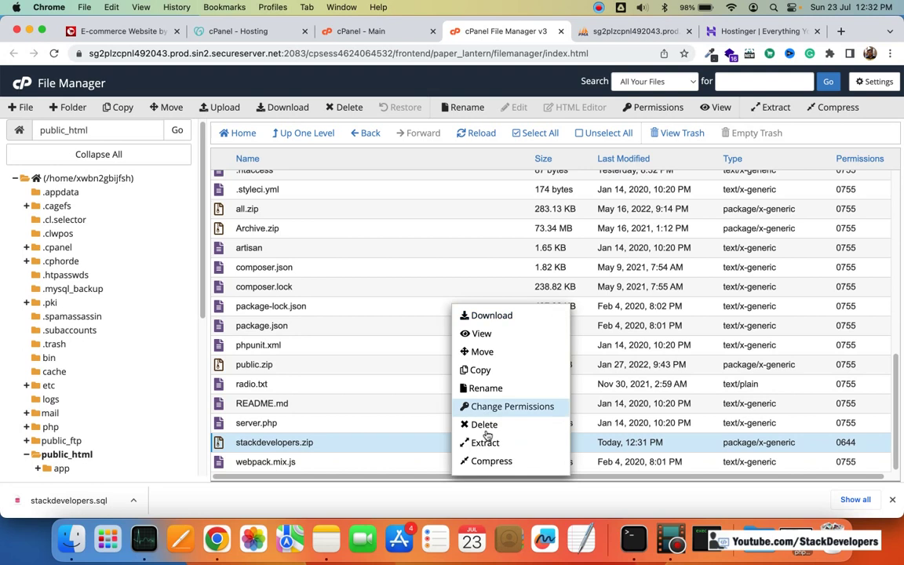
left_click(527, 316)
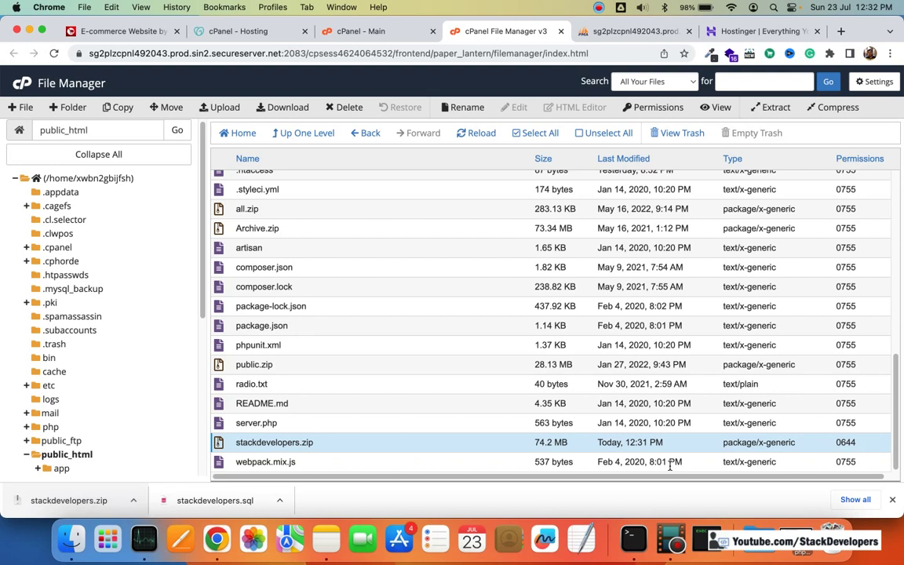
left_click(325, 540)
triple_click(322, 262)
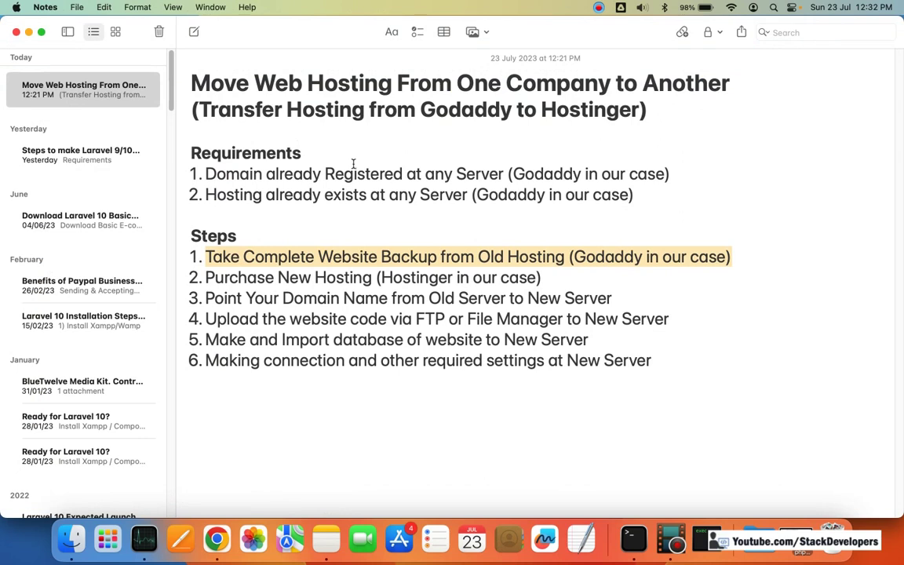
Step: Review the purchase-hosting step in Notes, highlighting 'Hostinger', then return to Chrome's Hostinger pricing tab
left_click(316, 277)
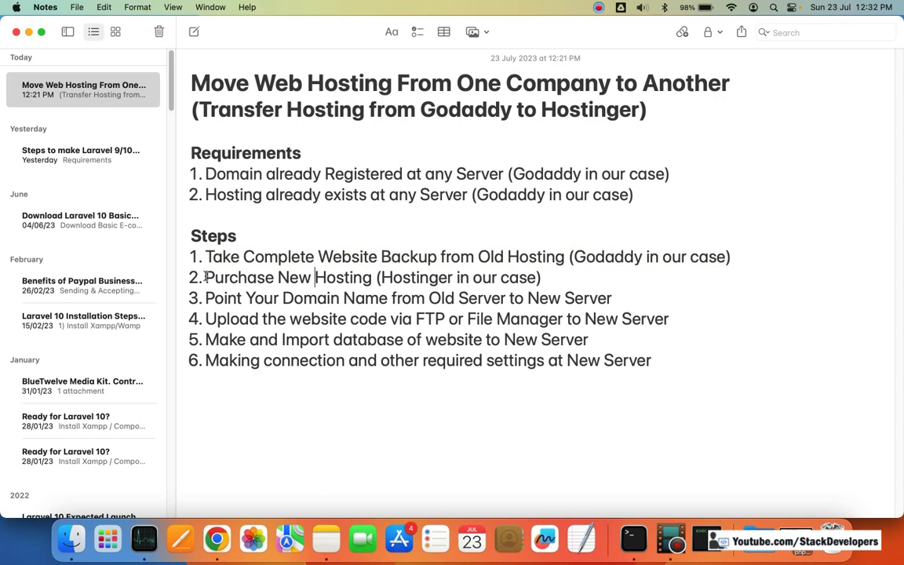
left_click_drag(206, 277, 541, 276)
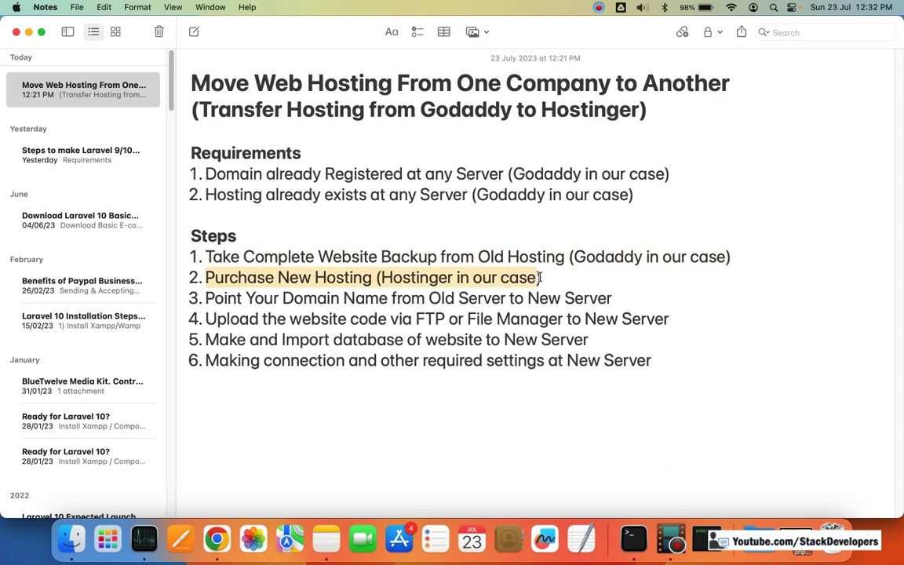
left_click(436, 278)
double_click(433, 279)
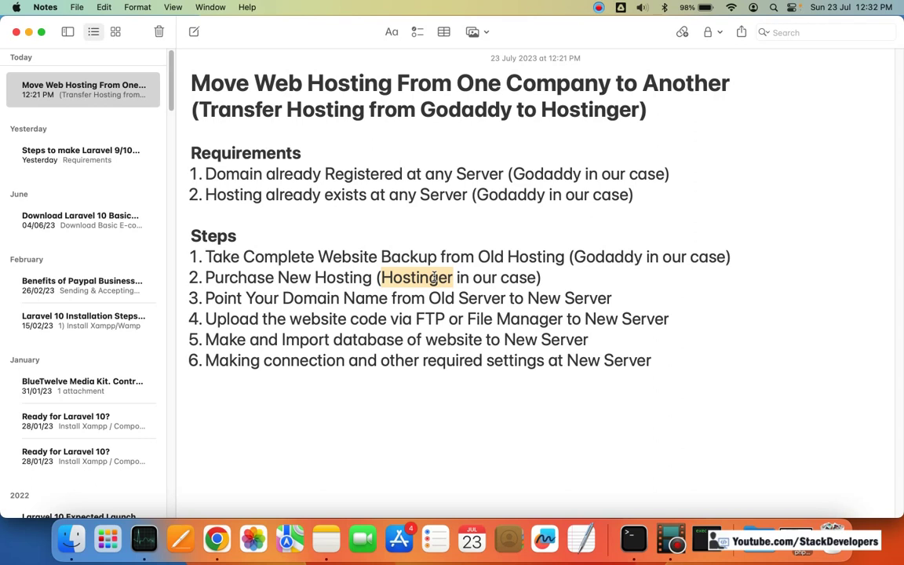
key("super+Tab")
key("ctrl+Tab")
key("ctrl+Tab")
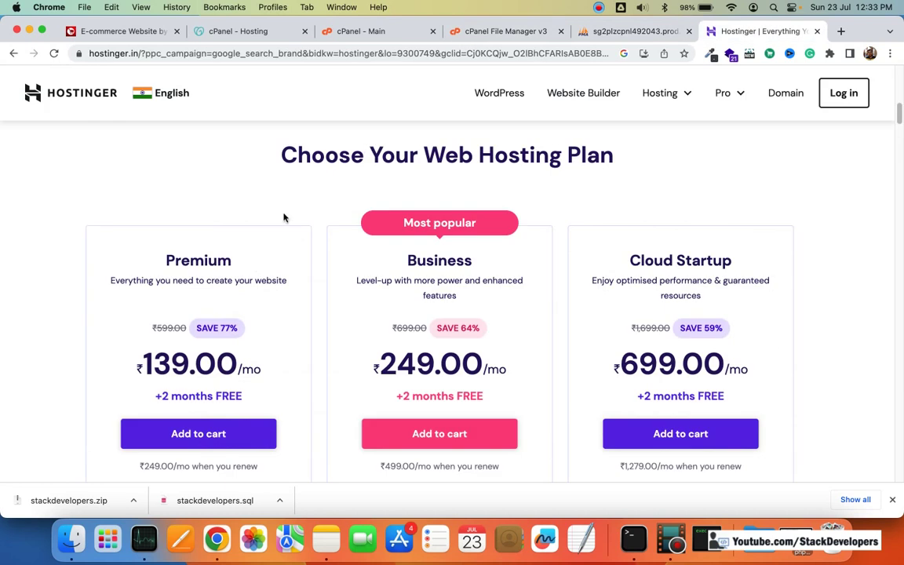
Step: Open Hostinger's log-in page, then go to the hosting plans page
scroll(271, 243, "down", 1)
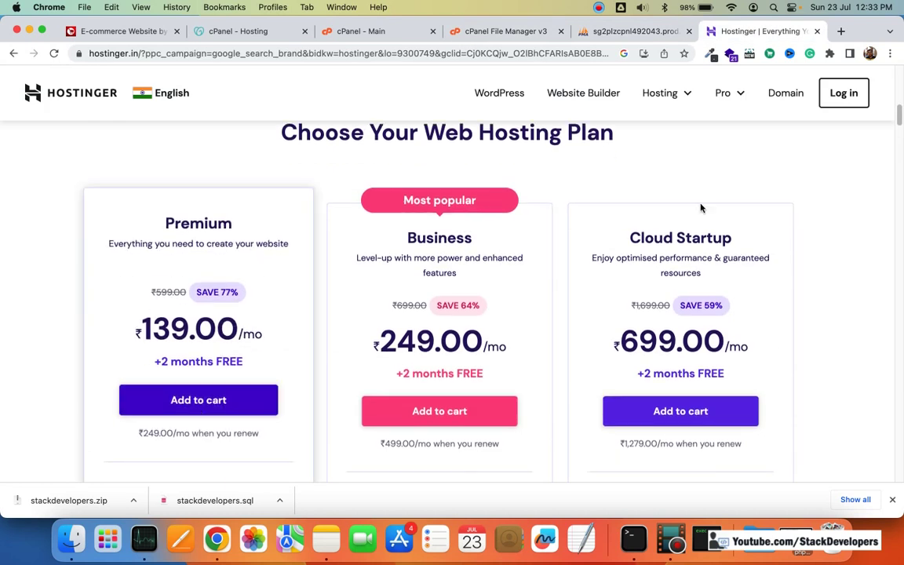
left_click(842, 94)
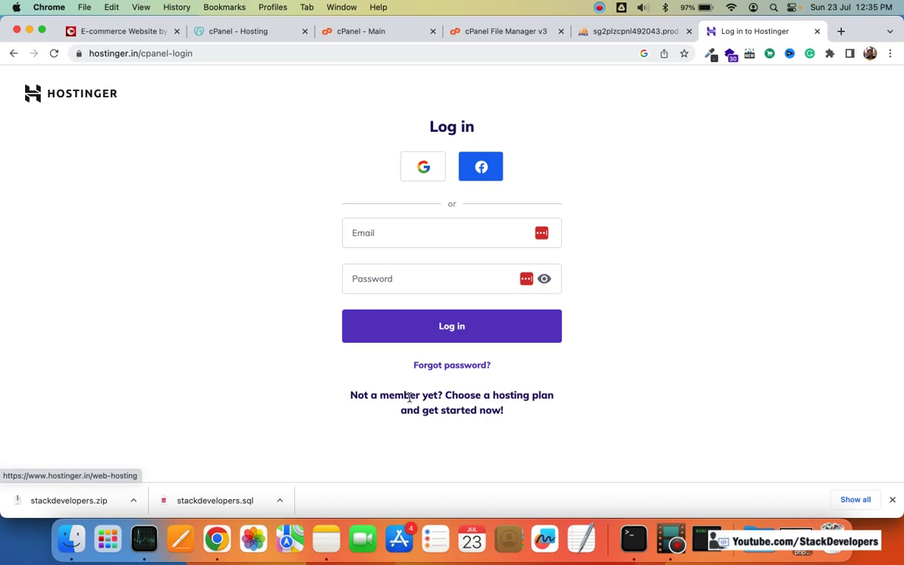
left_click(489, 402)
Step: Compare the plans and add the Premium plan at ₹139.00/mo to the cart
scroll(357, 302, "down", 5)
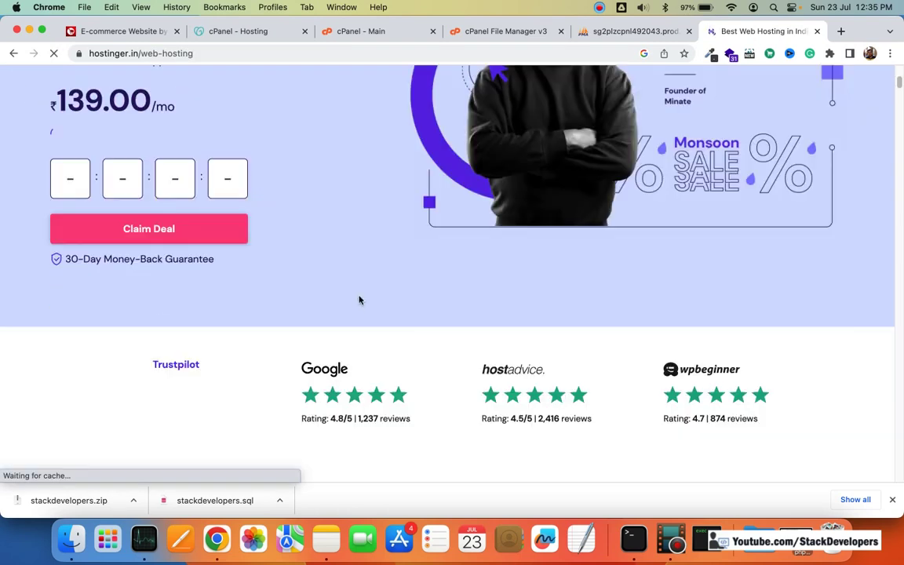
scroll(359, 300, "down", 8)
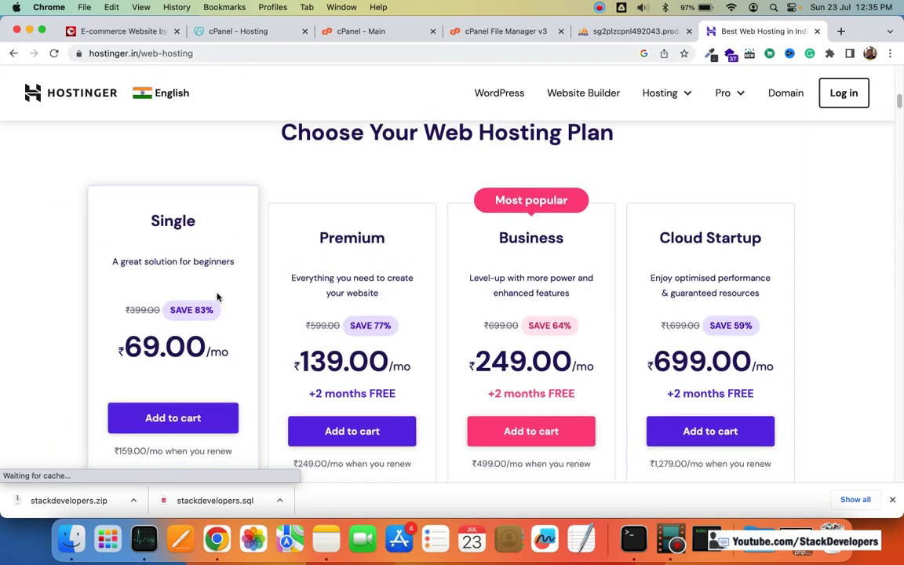
scroll(240, 298, "down", 3)
scroll(401, 276, "up", 1)
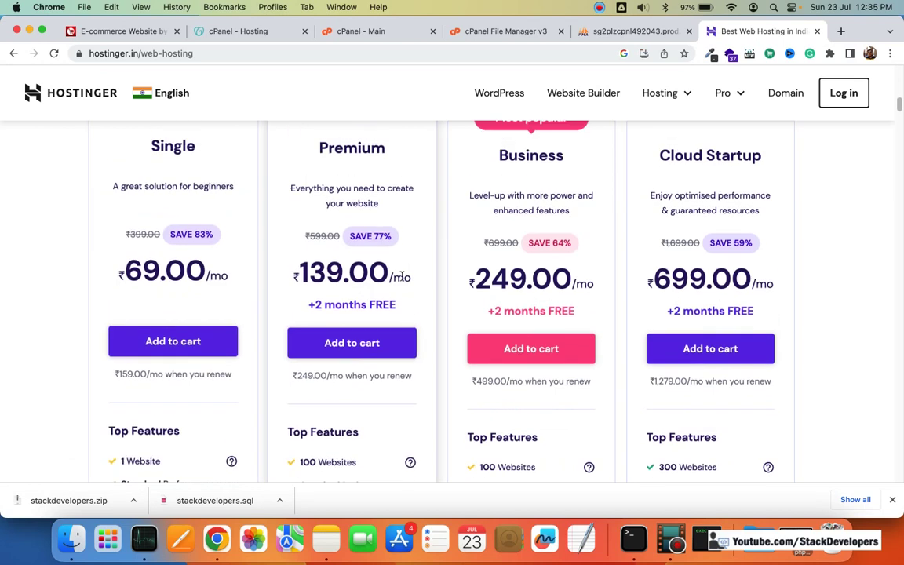
scroll(401, 276, "up", 2)
scroll(401, 290, "down", 3)
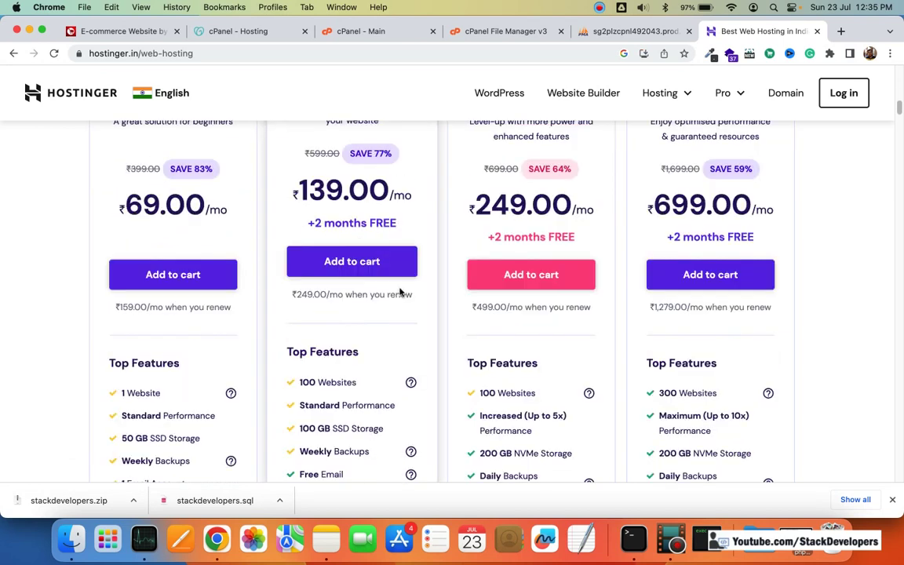
scroll(400, 292, "down", 1)
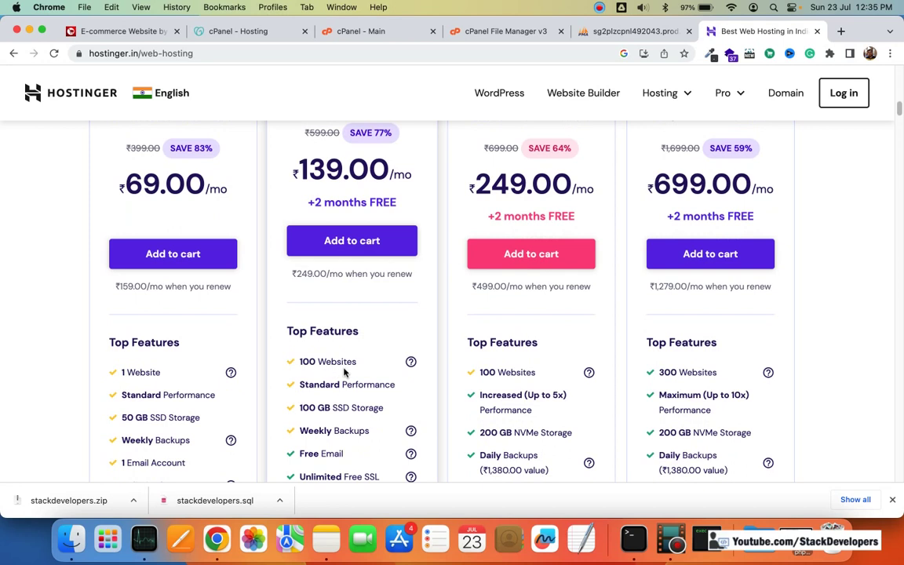
scroll(344, 367, "down", 1)
scroll(365, 345, "up", 4)
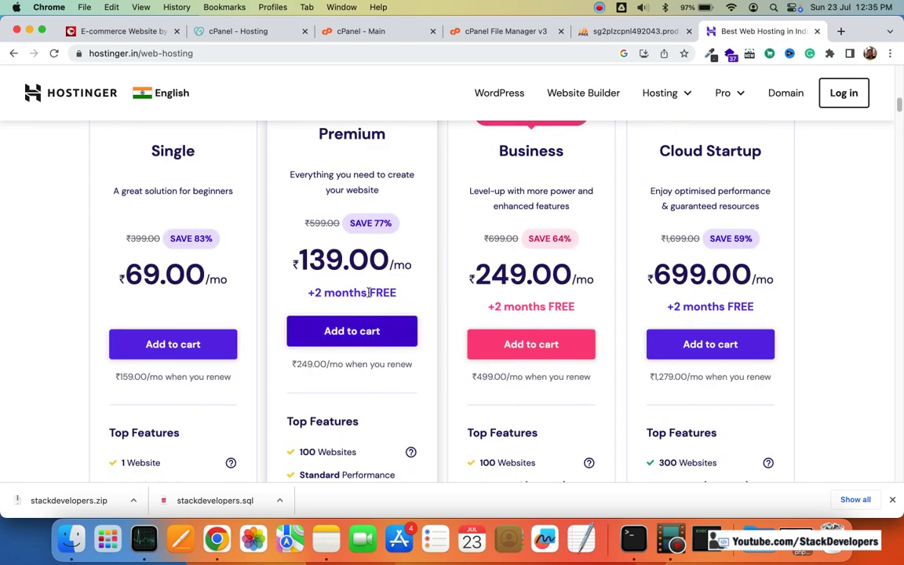
scroll(371, 317, "down", 3)
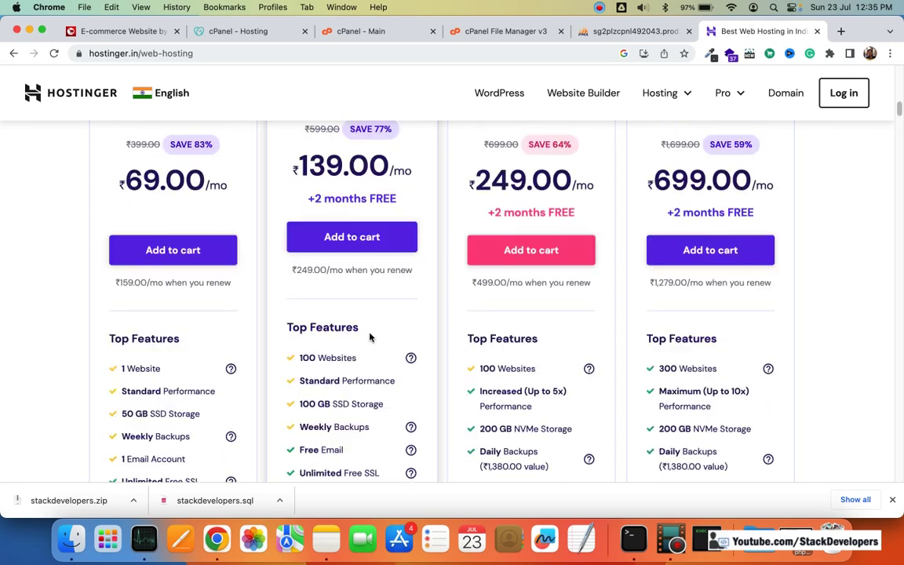
scroll(368, 337, "down", 2)
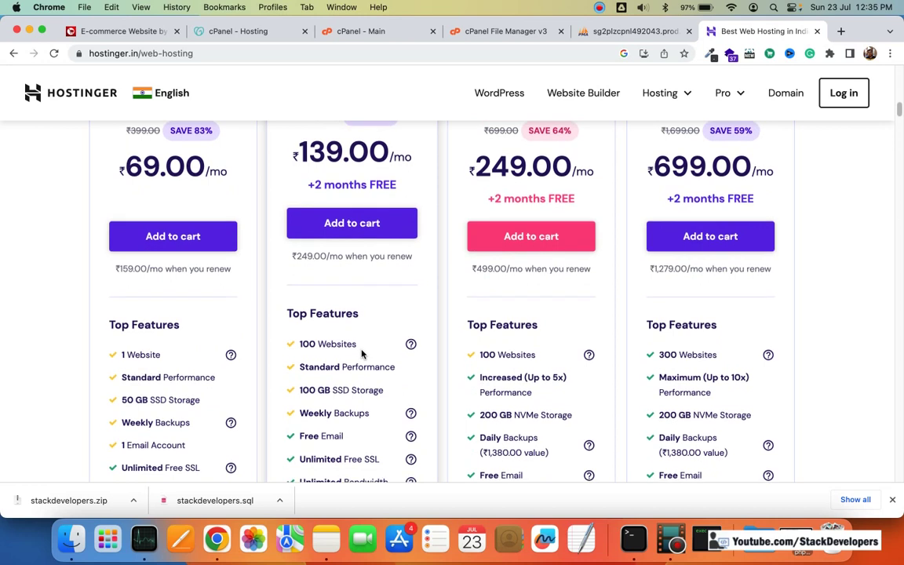
scroll(357, 330, "down", 3)
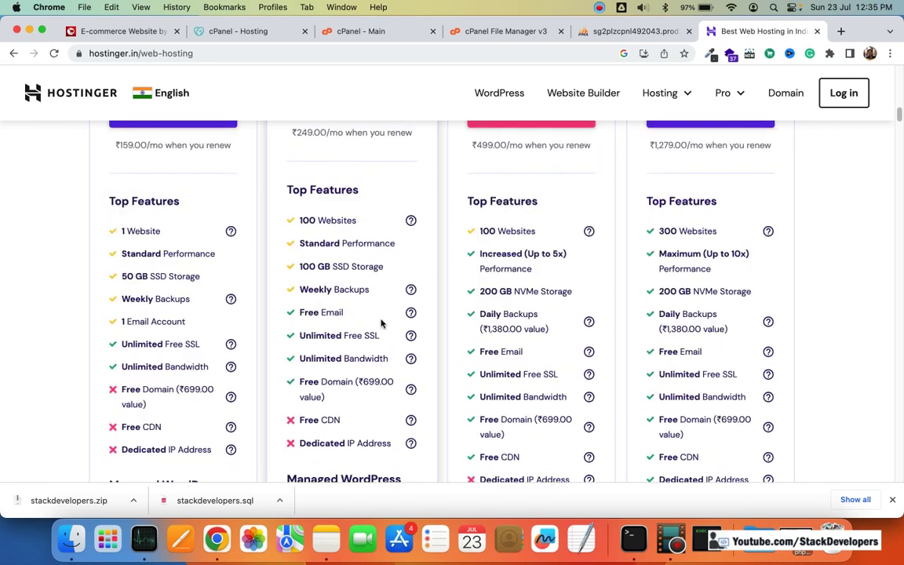
scroll(381, 323, "down", 1)
scroll(382, 328, "down", 3)
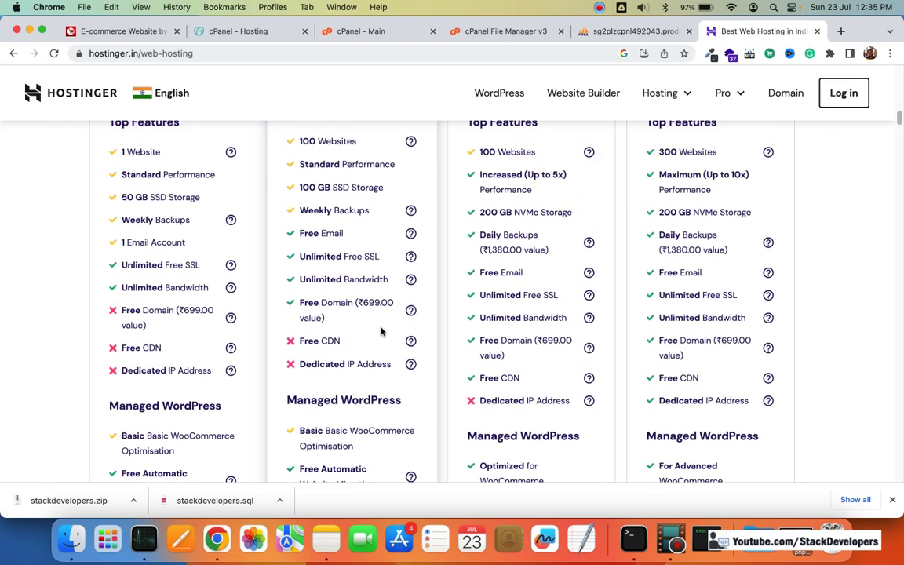
scroll(379, 329, "down", 3)
scroll(382, 328, "up", 7)
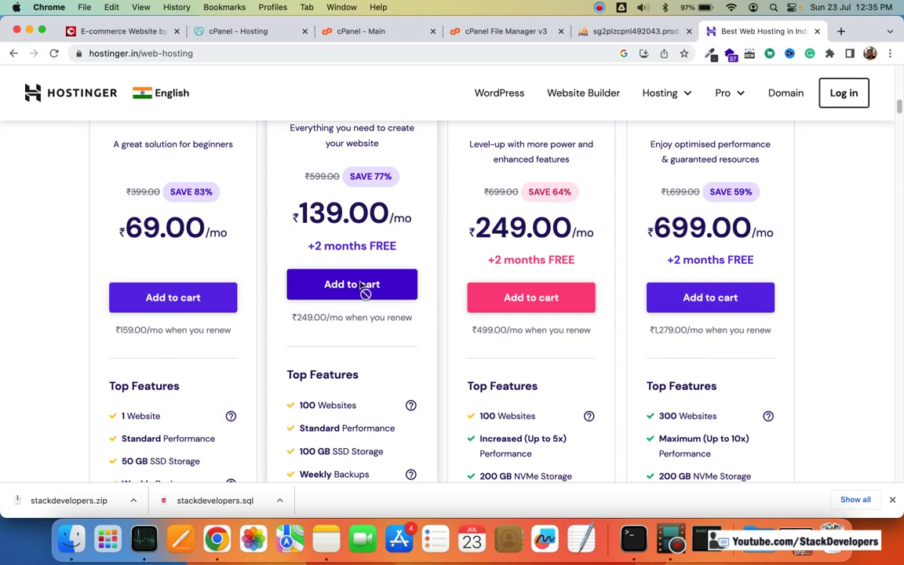
left_click(364, 287)
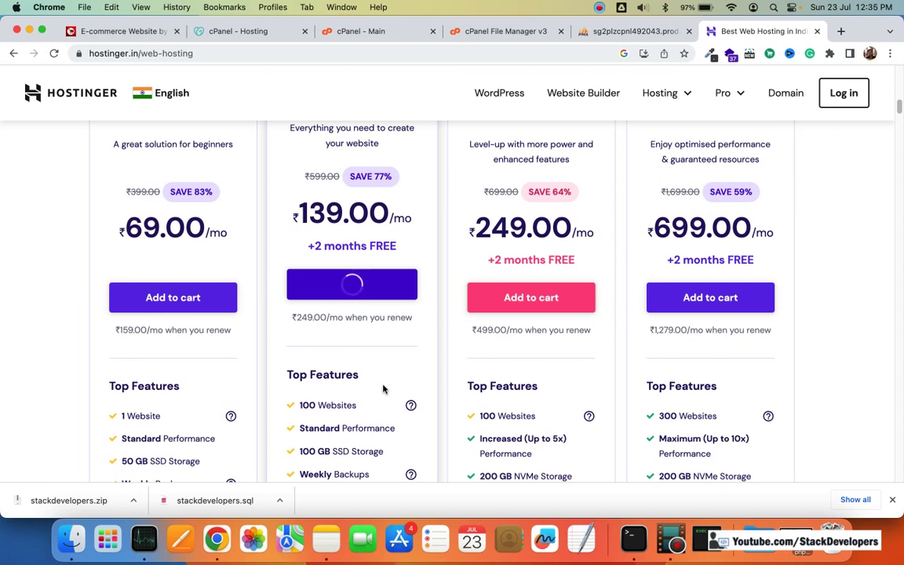
scroll(471, 200, "down", 3)
scroll(472, 200, "down", 3)
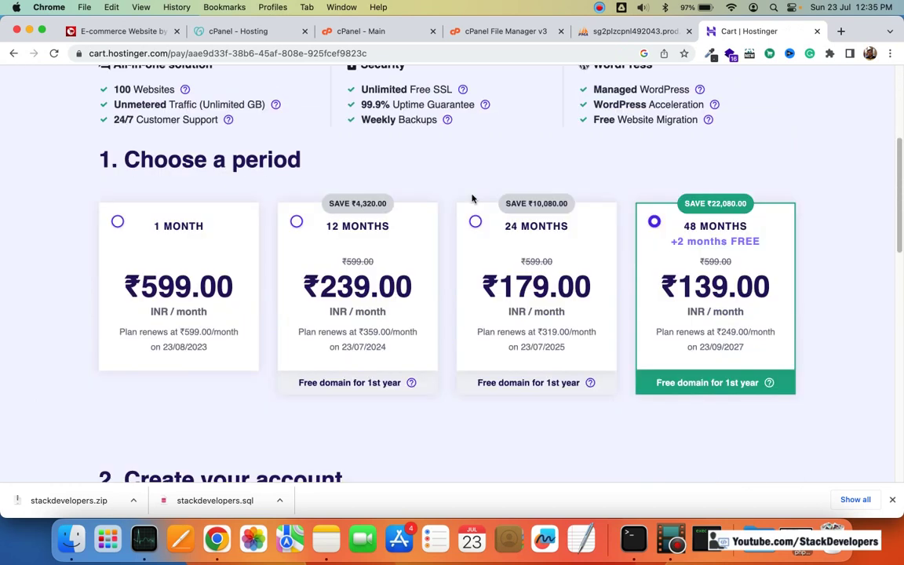
scroll(474, 198, "up", 6)
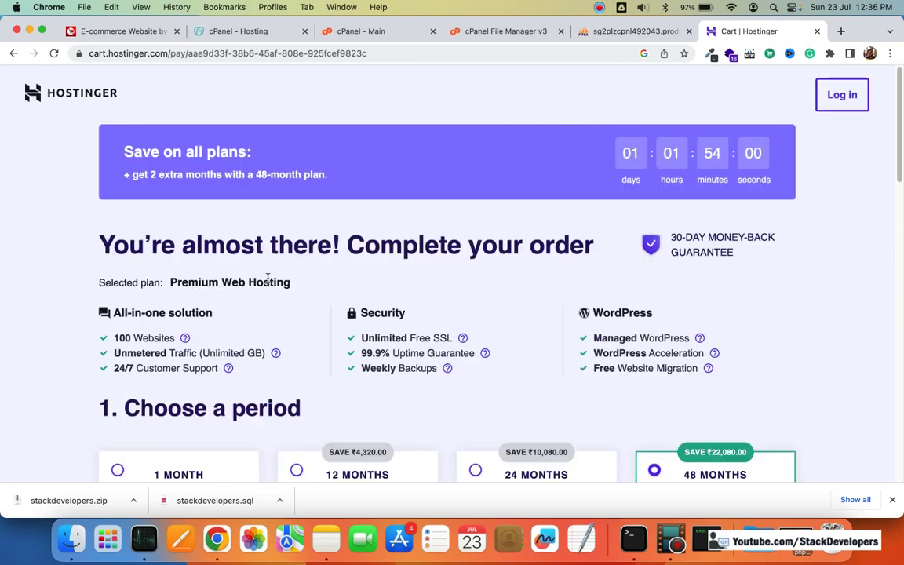
scroll(247, 287, "down", 6)
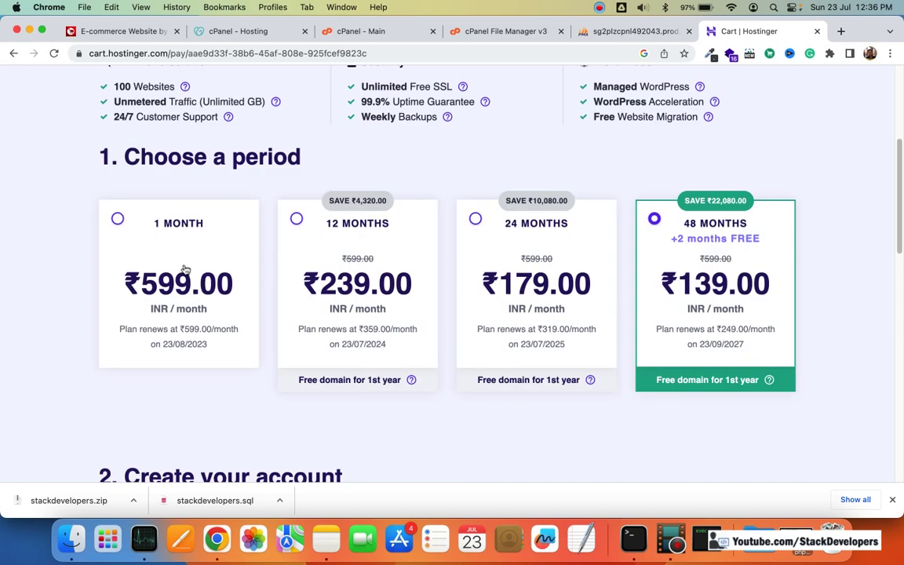
scroll(212, 290, "down", 3)
scroll(214, 293, "up", 3)
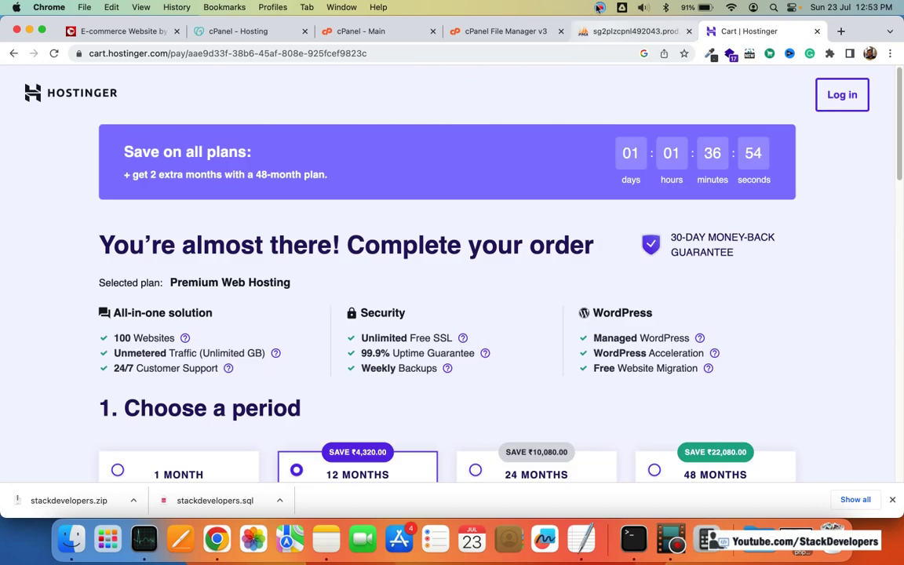
left_click(598, 7)
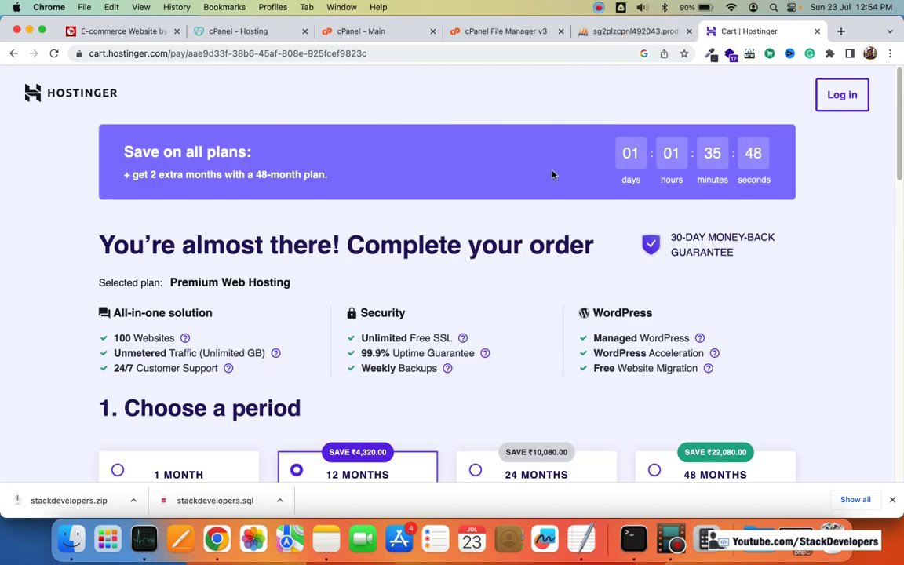
scroll(553, 174, "down", 5)
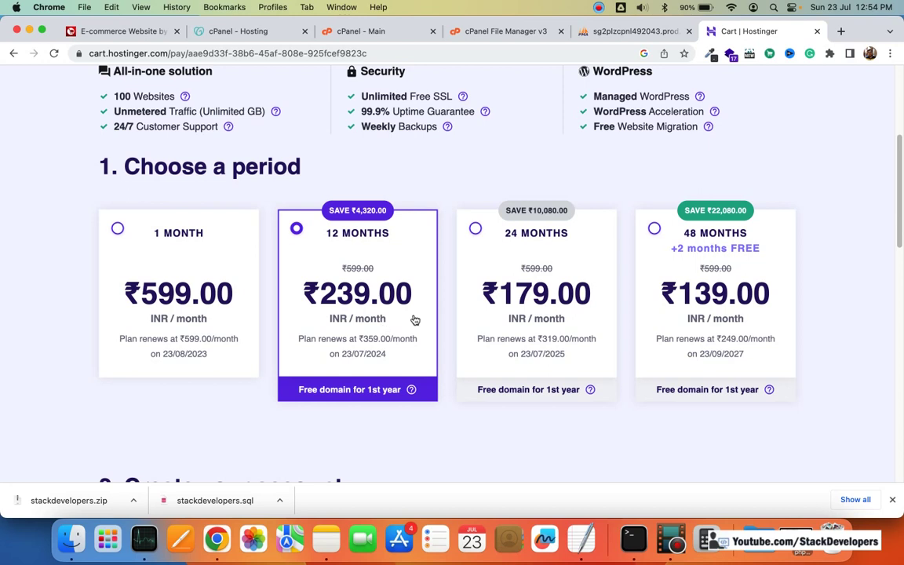
scroll(415, 320, "down", 1)
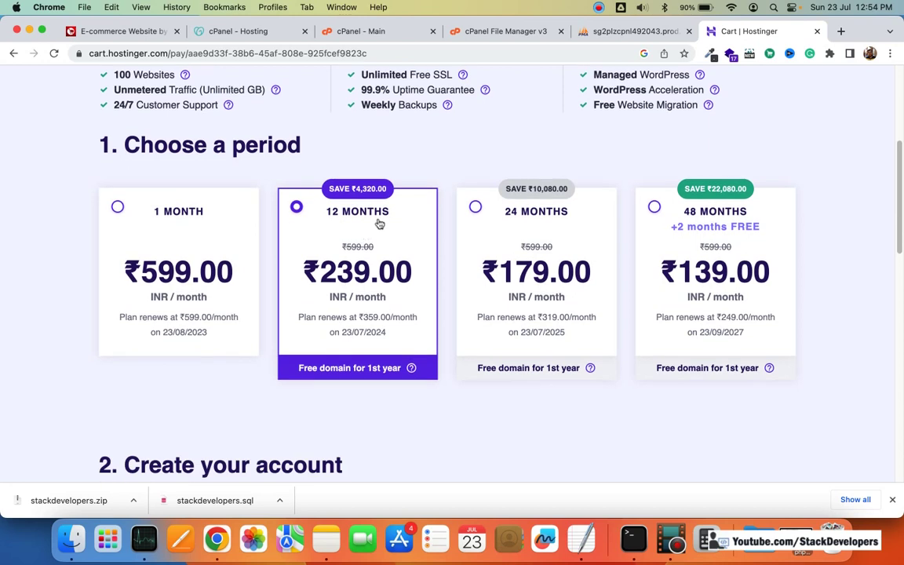
scroll(415, 269, "down", 5)
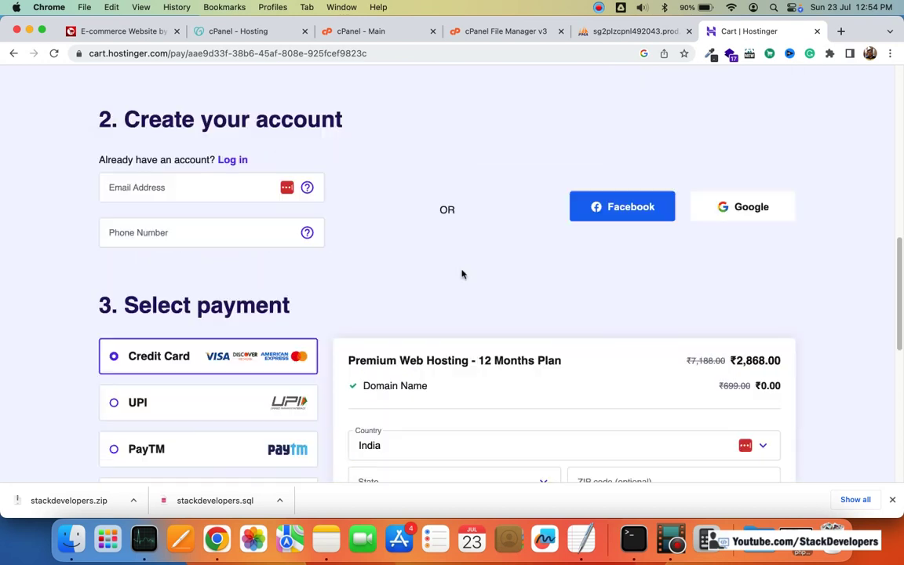
scroll(462, 274, "down", 5)
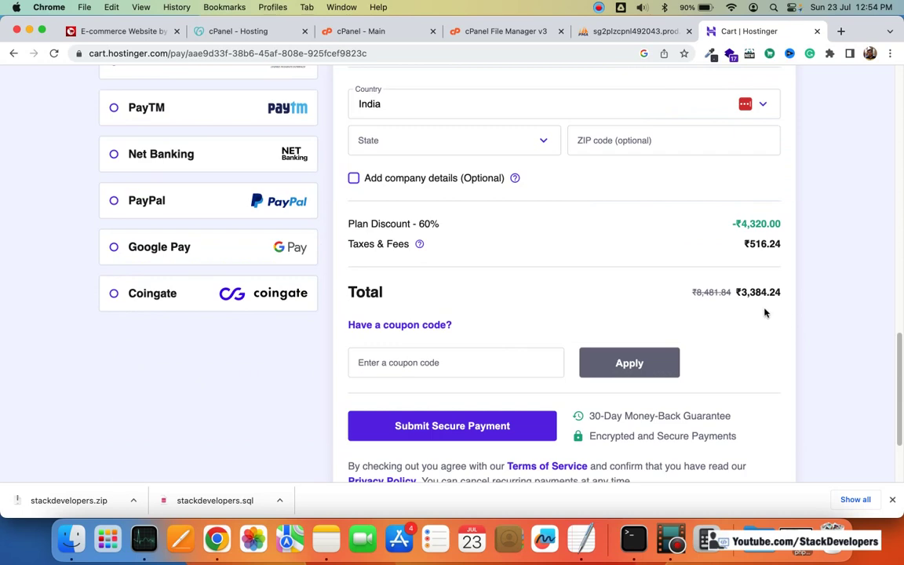
scroll(301, 277, "up", 3)
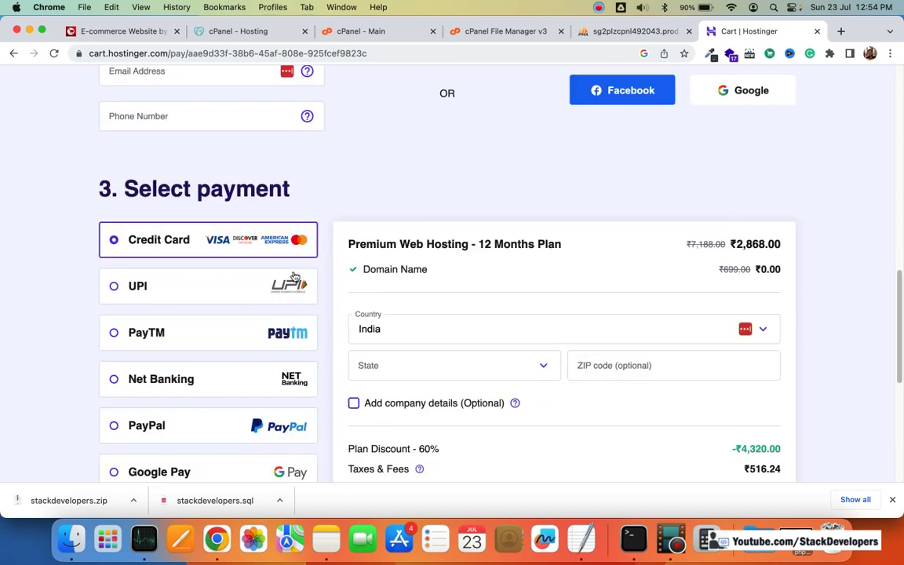
scroll(294, 276, "down", 2)
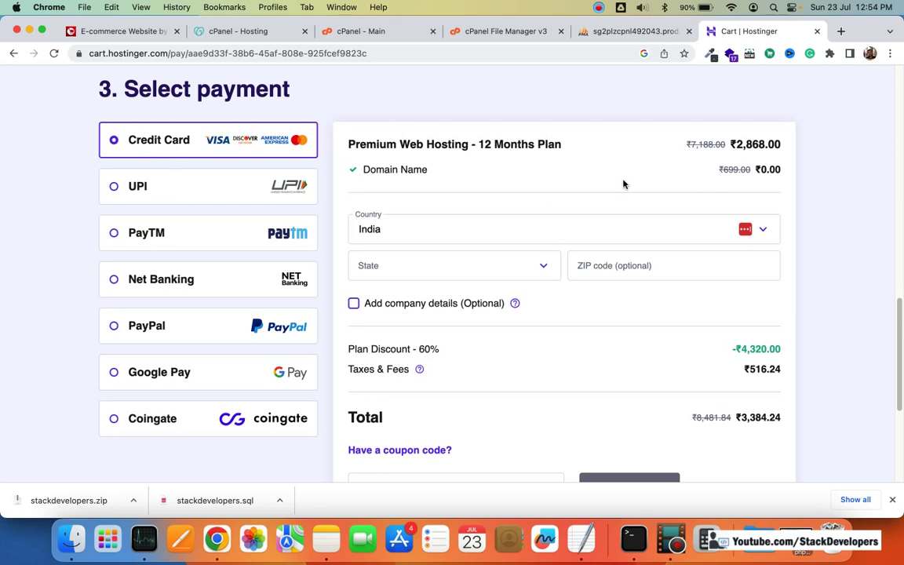
scroll(625, 218, "down", 5)
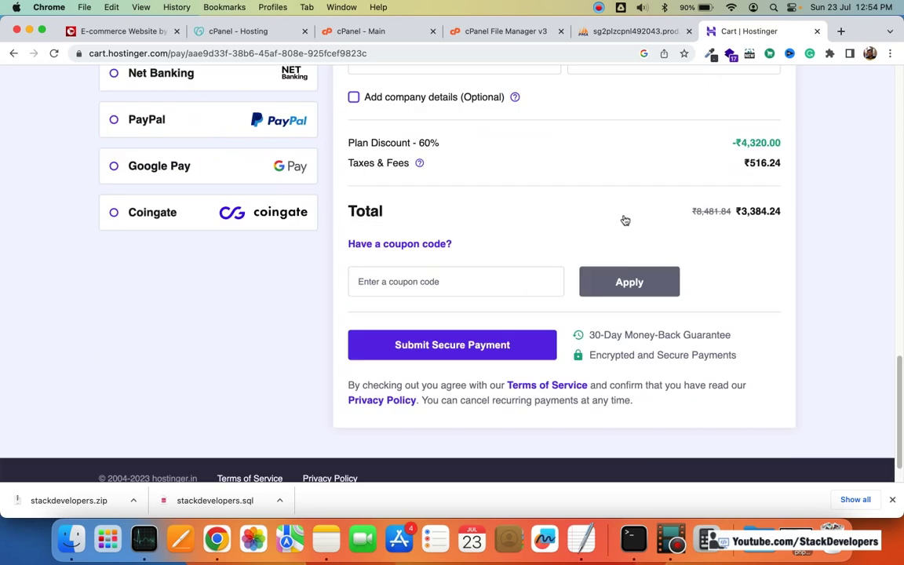
Step: Apply coupon code MONSOON, raising the discount to 64% and cutting the total to ₹3,045.82
left_click(482, 243)
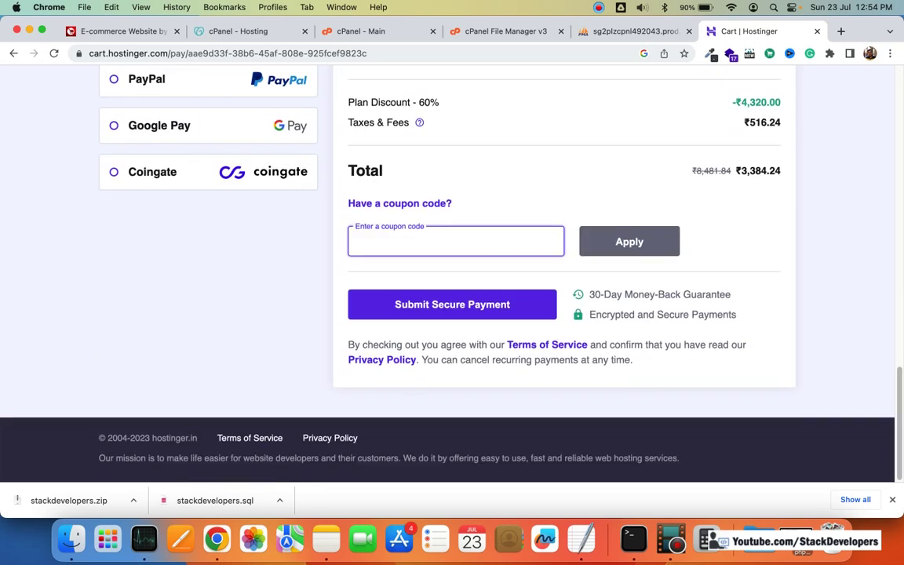
type("MONSOON")
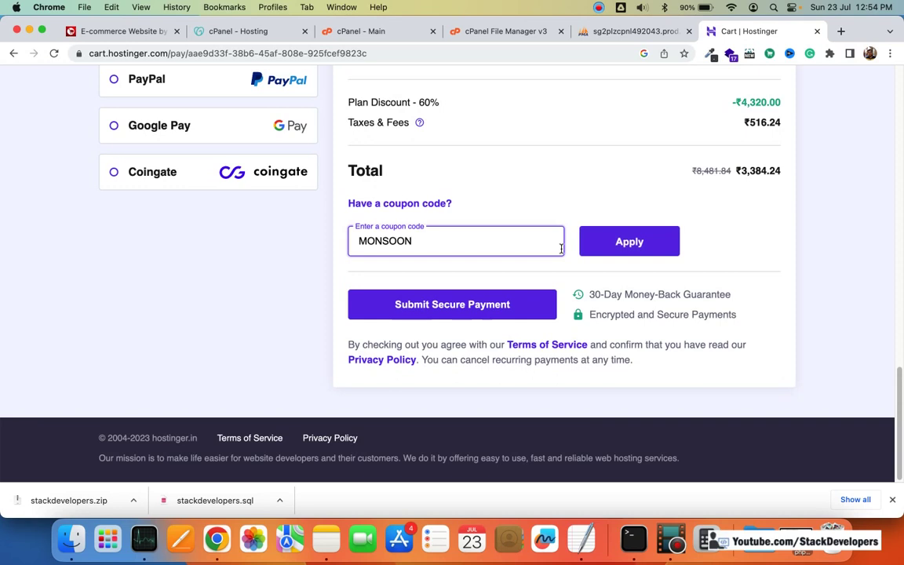
key("Return")
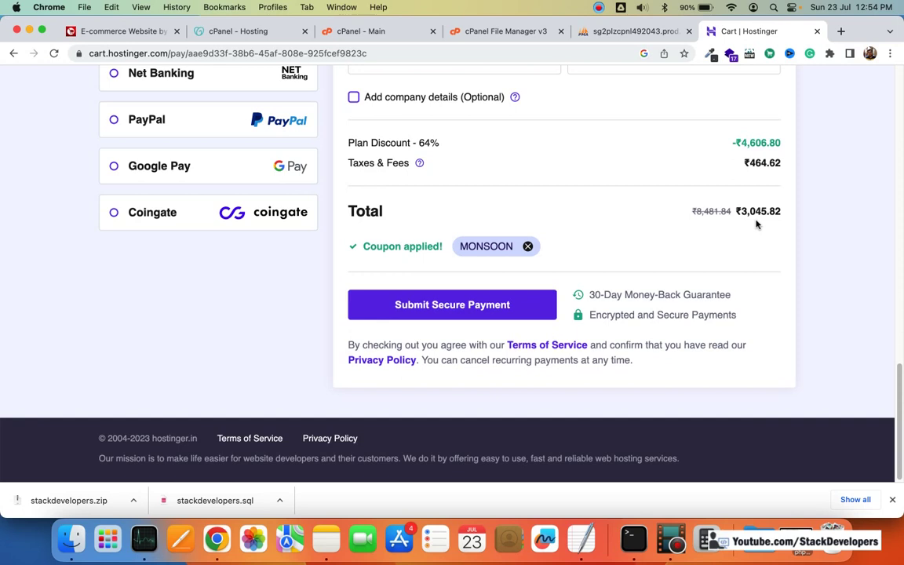
scroll(314, 227, "up", 3)
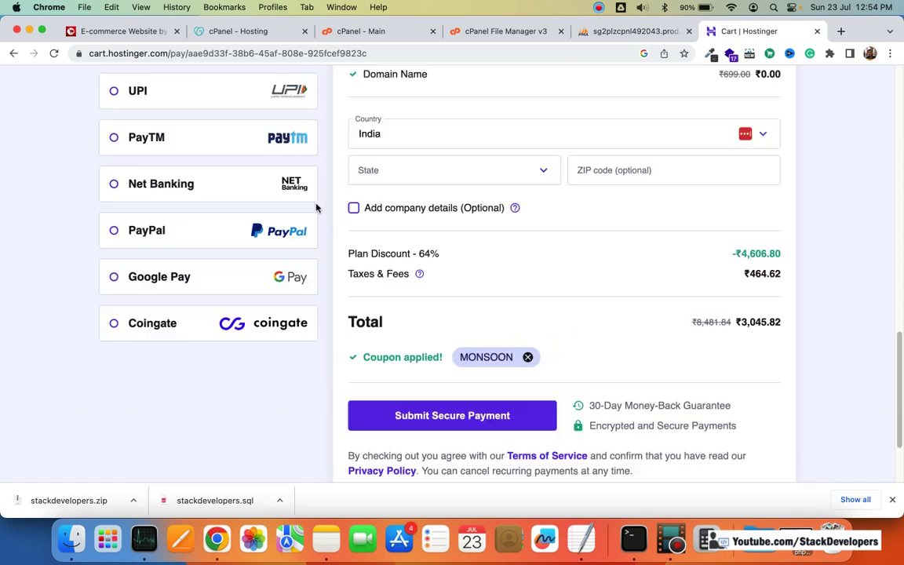
scroll(296, 195, "up", 3)
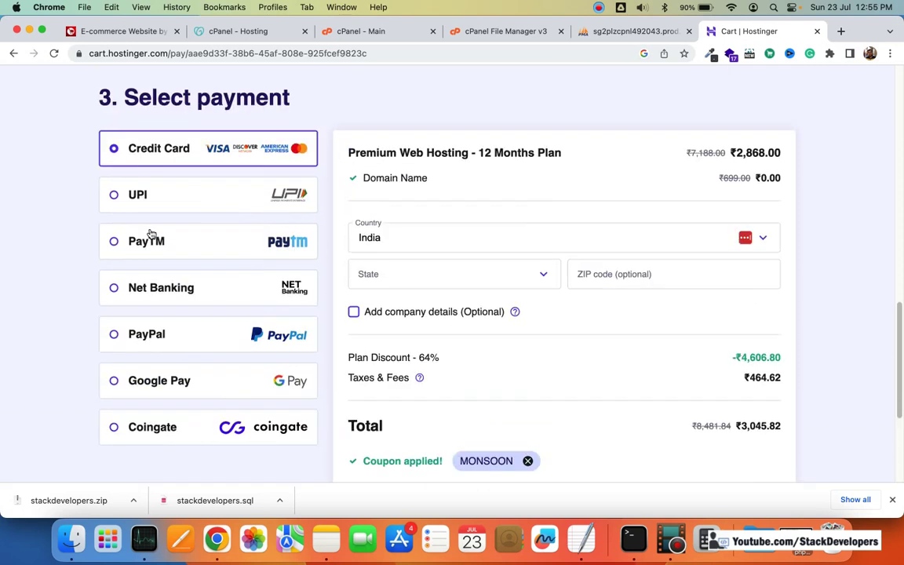
Step: Select PayTM as the payment method and sign in with a Google account
left_click(116, 245)
scroll(517, 243, "up", 5)
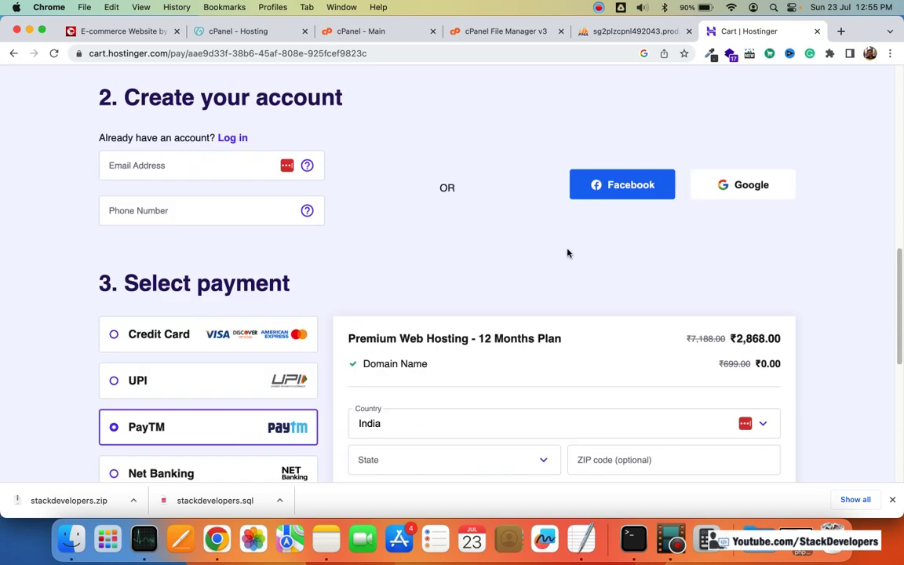
scroll(567, 254, "up", 2)
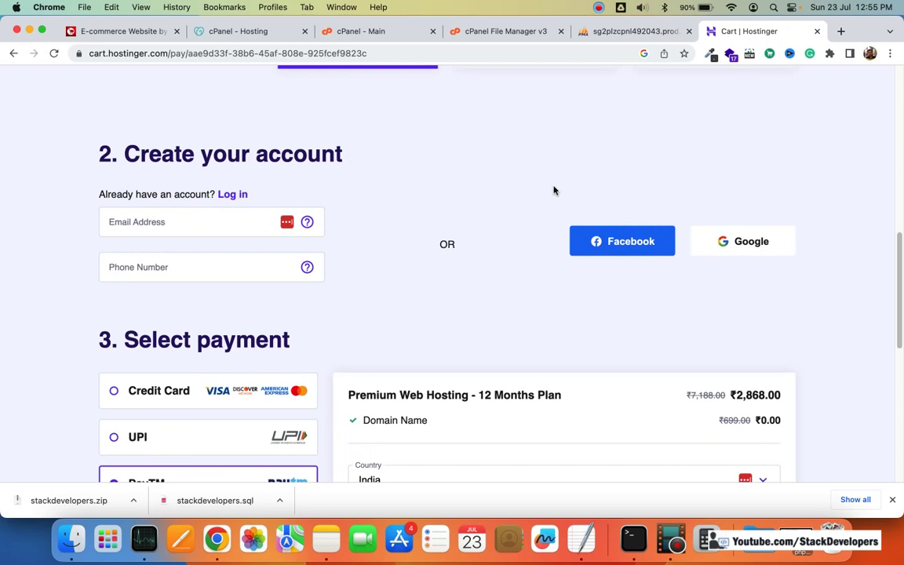
left_click(743, 242)
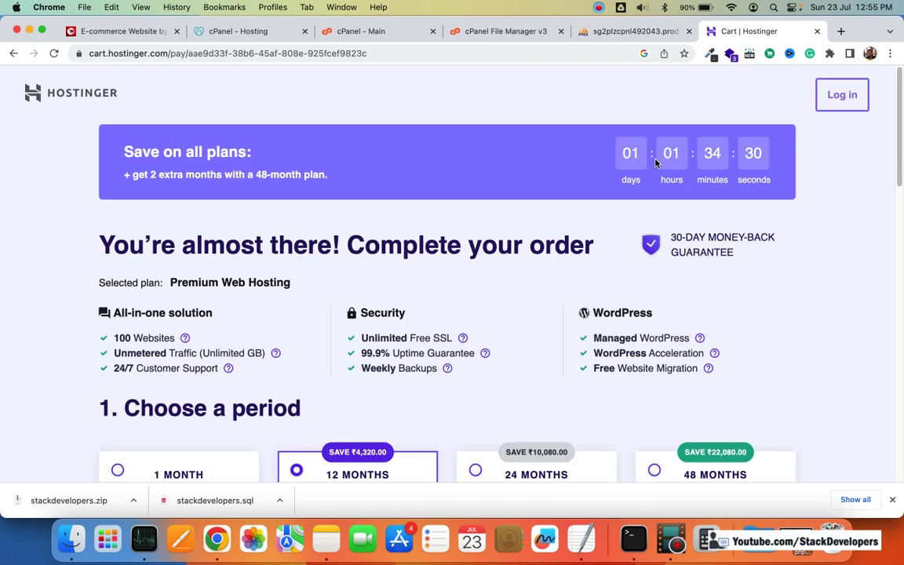
Step: After signing in, reselect PayTM as the payment method, keeping the ₹3,045.82 total
scroll(658, 159, "down", 3)
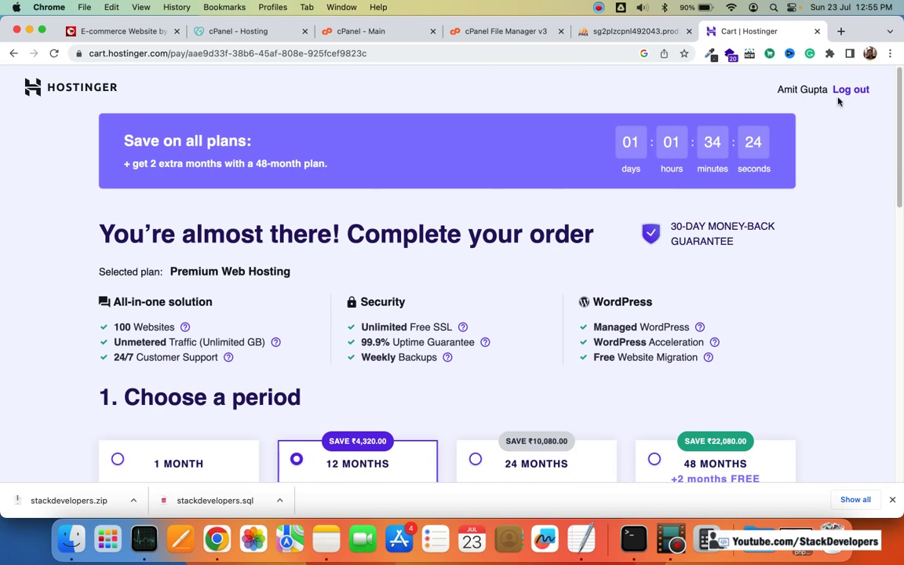
scroll(824, 123, "down", 10)
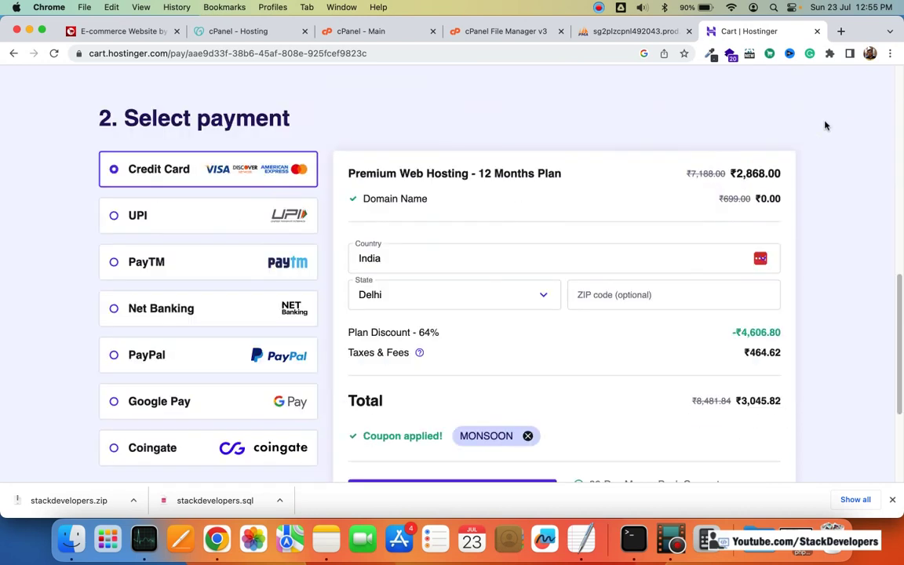
scroll(825, 126, "down", 1)
scroll(824, 126, "up", 10)
scroll(401, 253, "down", 9)
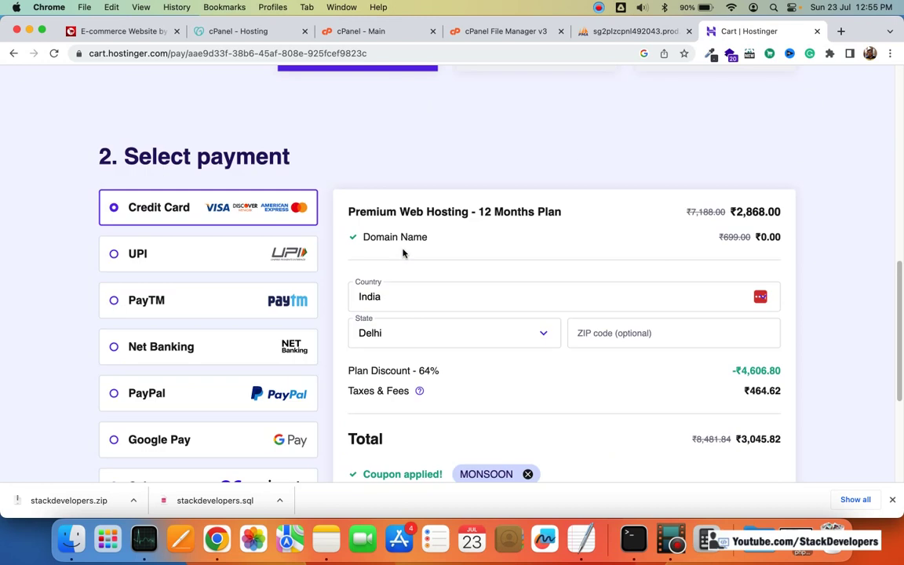
scroll(404, 251, "down", 5)
scroll(409, 249, "up", 5)
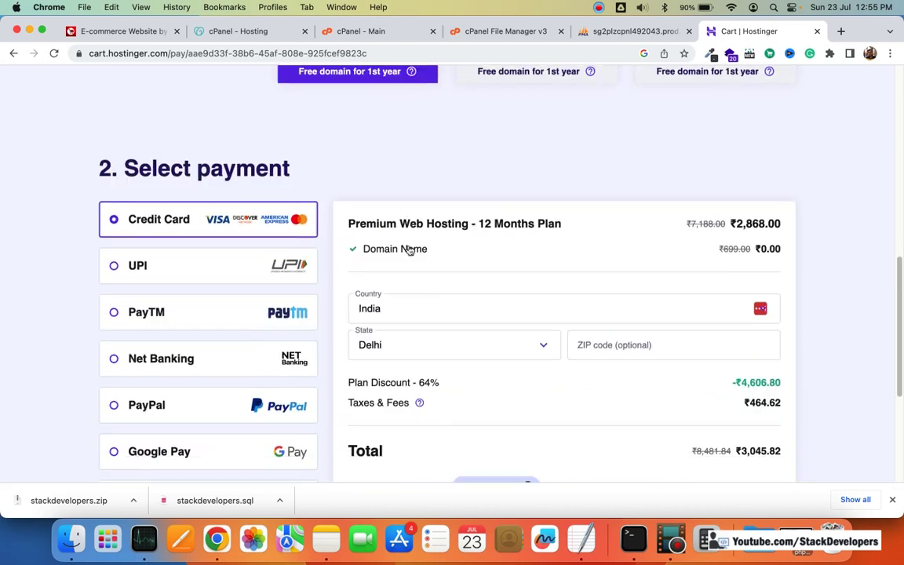
scroll(409, 249, "down", 2)
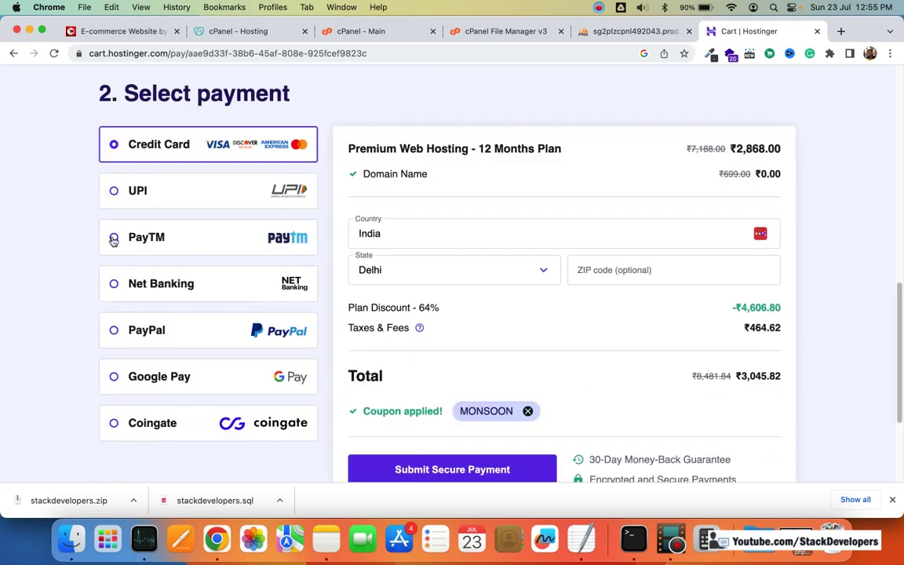
left_click(113, 240)
scroll(580, 244, "down", 2)
scroll(671, 263, "up", 1)
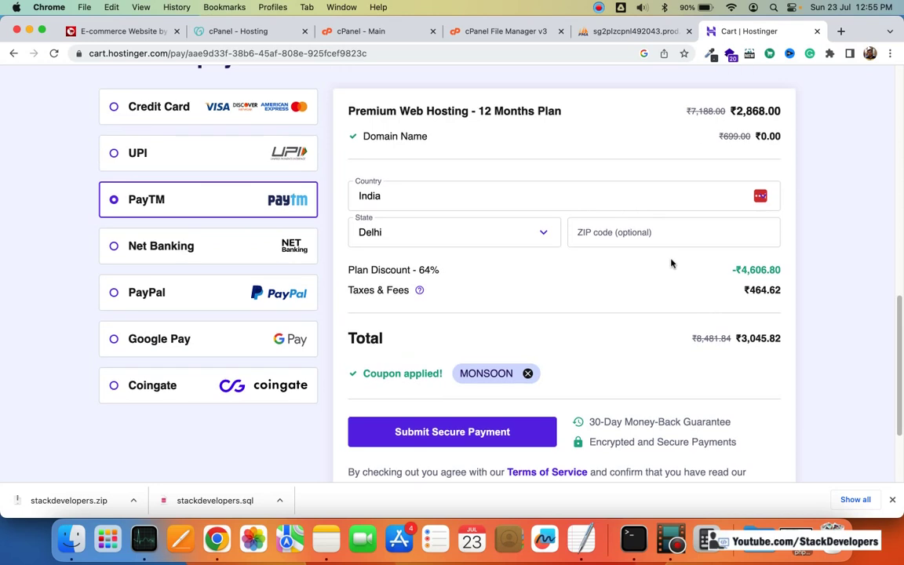
scroll(671, 263, "down", 3)
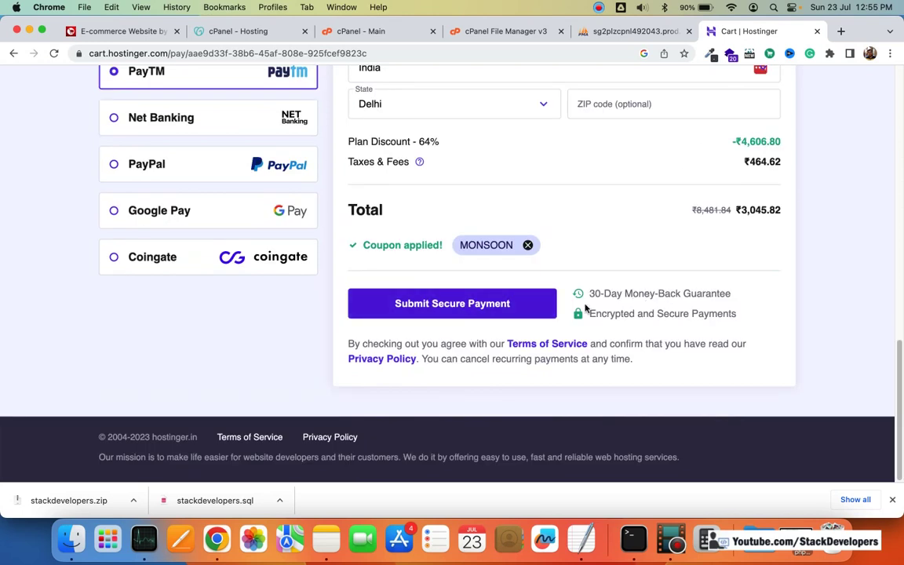
scroll(581, 299, "up", 6)
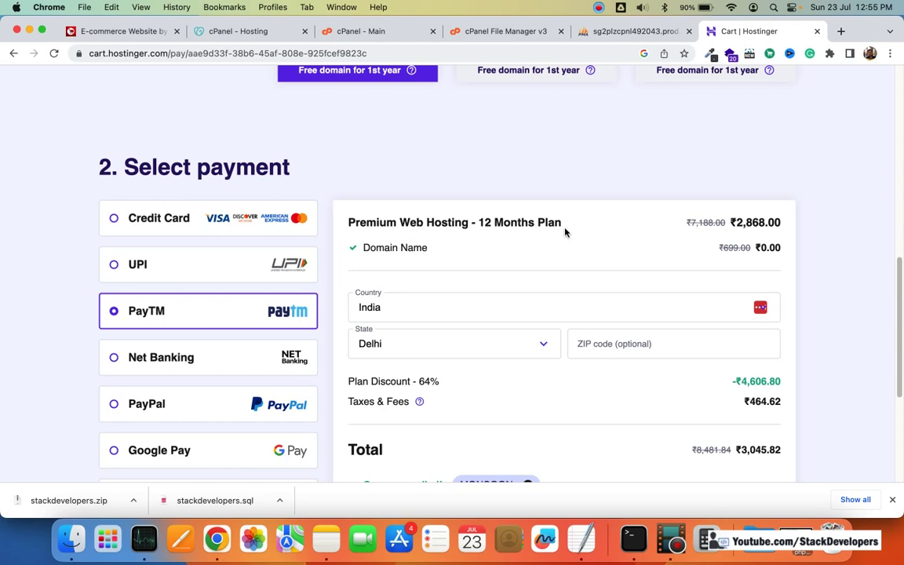
scroll(816, 244, "down", 5)
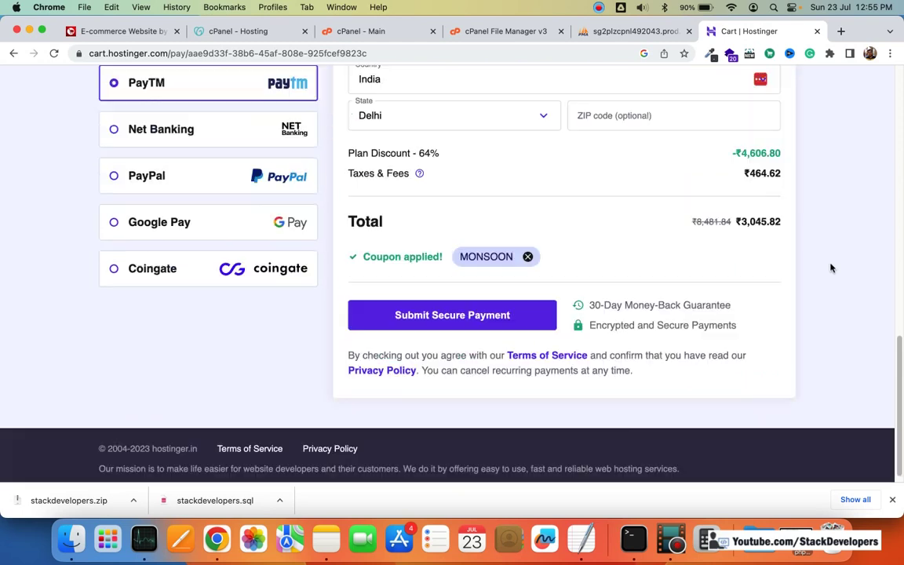
scroll(830, 268, "up", 12)
scroll(831, 269, "down", 12)
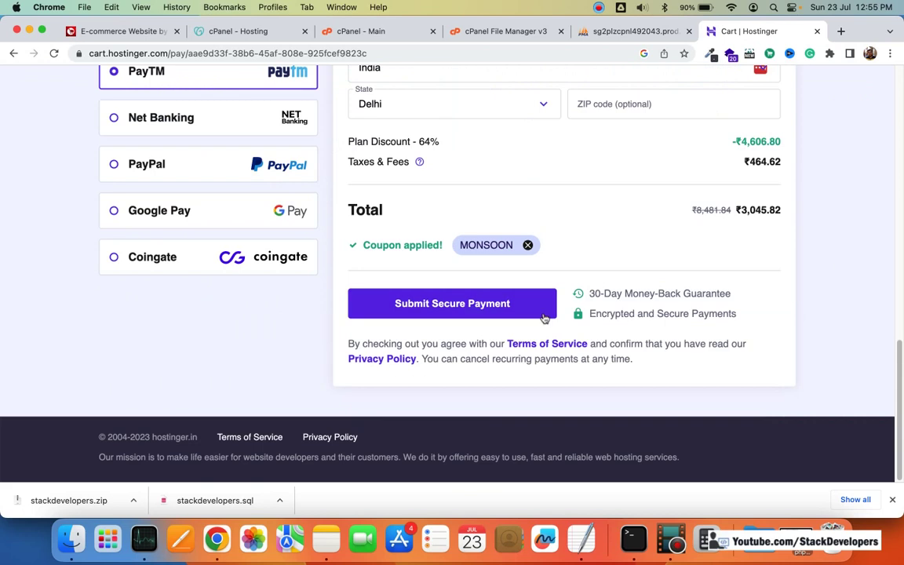
Step: Submit the order and pay ₹3,045.82 from the PayTM balance, returning to hPanel's 'Hello!' page
left_click(543, 314)
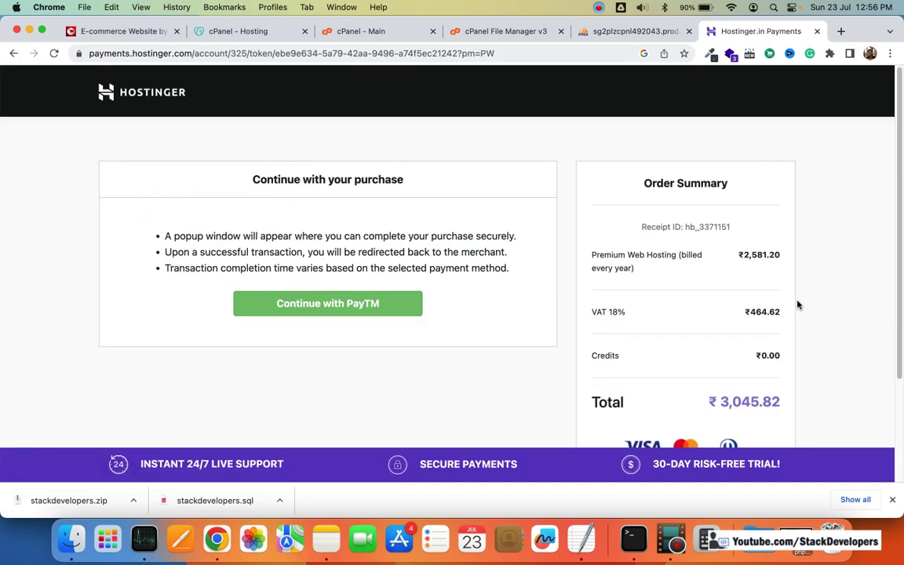
scroll(486, 279, "down", 4)
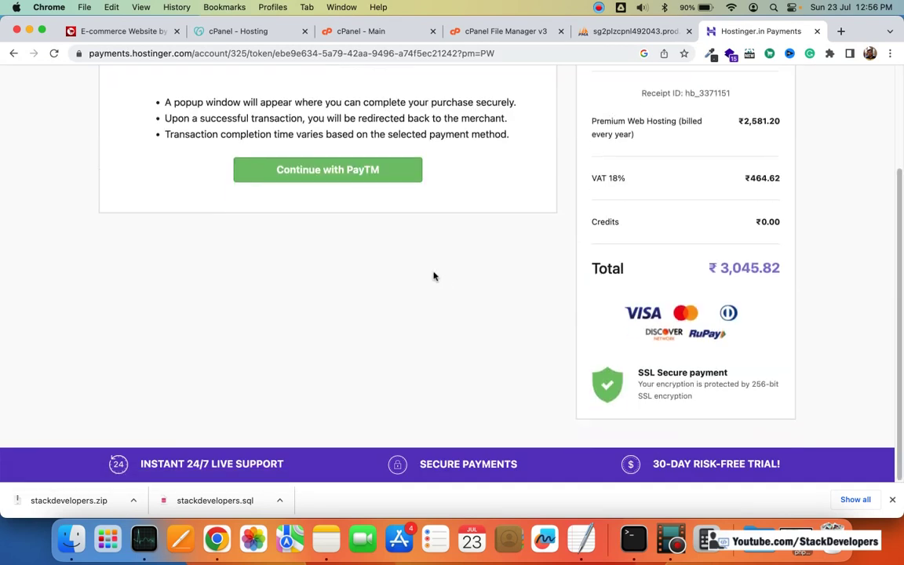
scroll(392, 291, "up", 4)
left_click(361, 298)
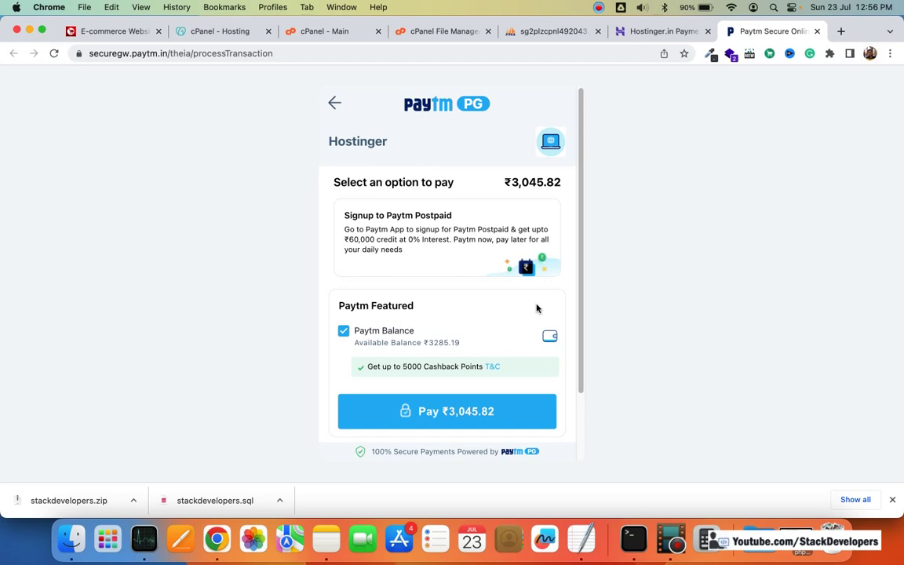
left_click(463, 411)
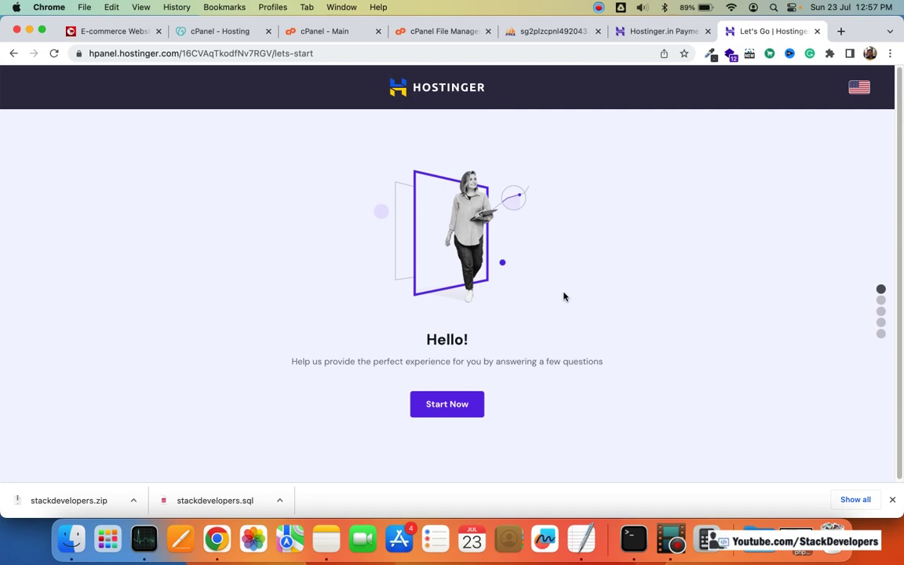
Step: Start onboarding in English, answering that the site is for yourself and you already have one
left_click(891, 499)
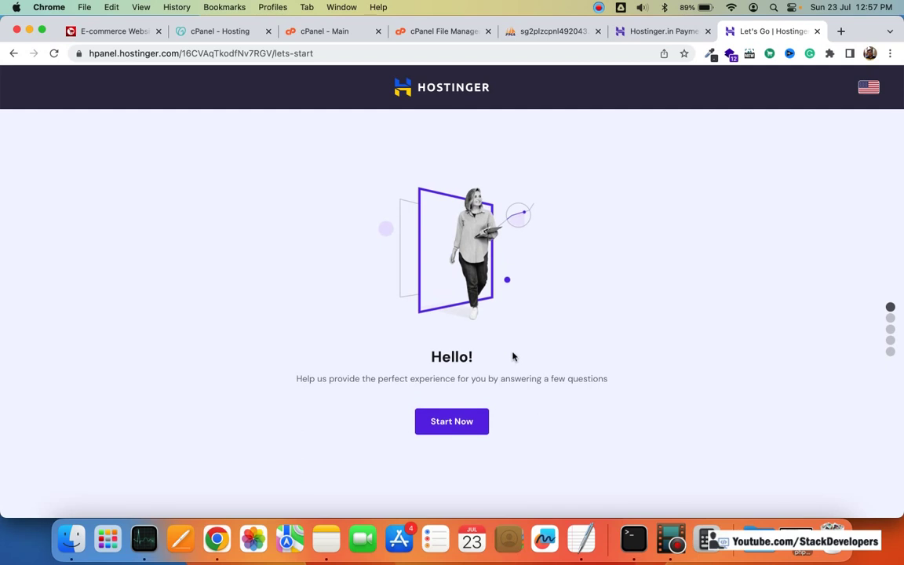
left_click(457, 424)
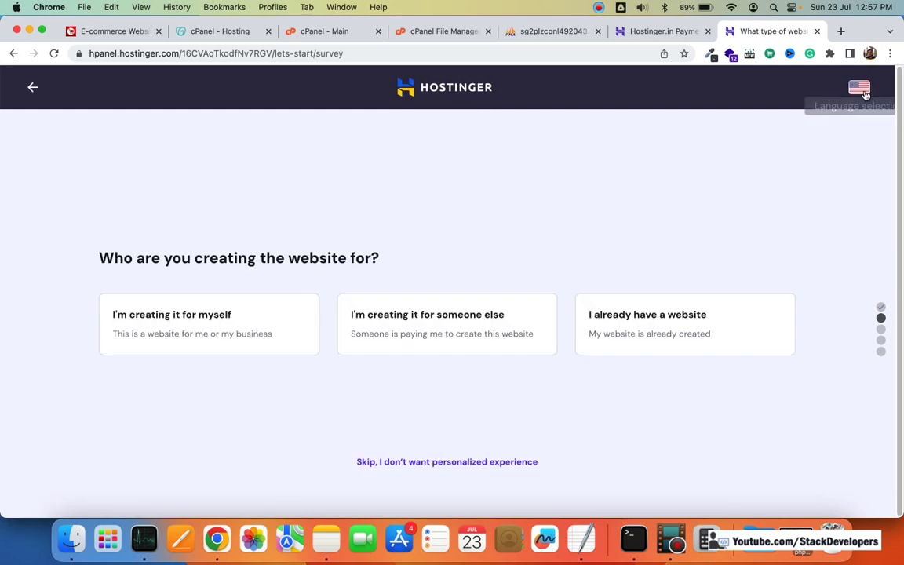
left_click(858, 87)
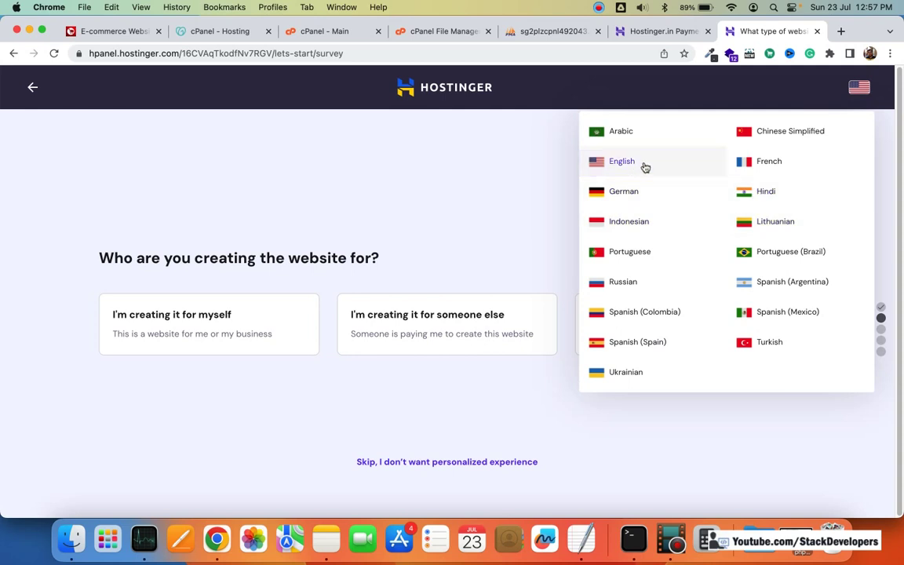
left_click(521, 182)
left_click(211, 335)
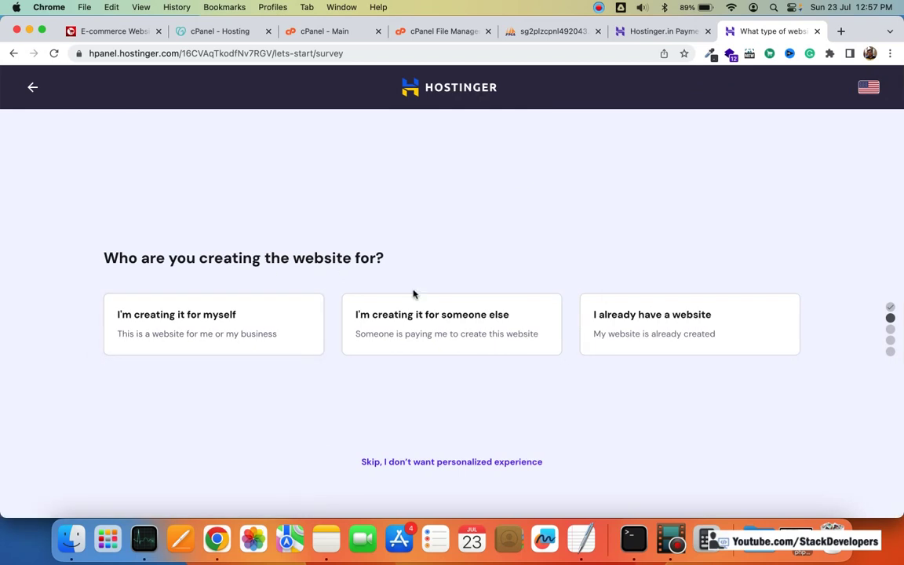
left_click(457, 463)
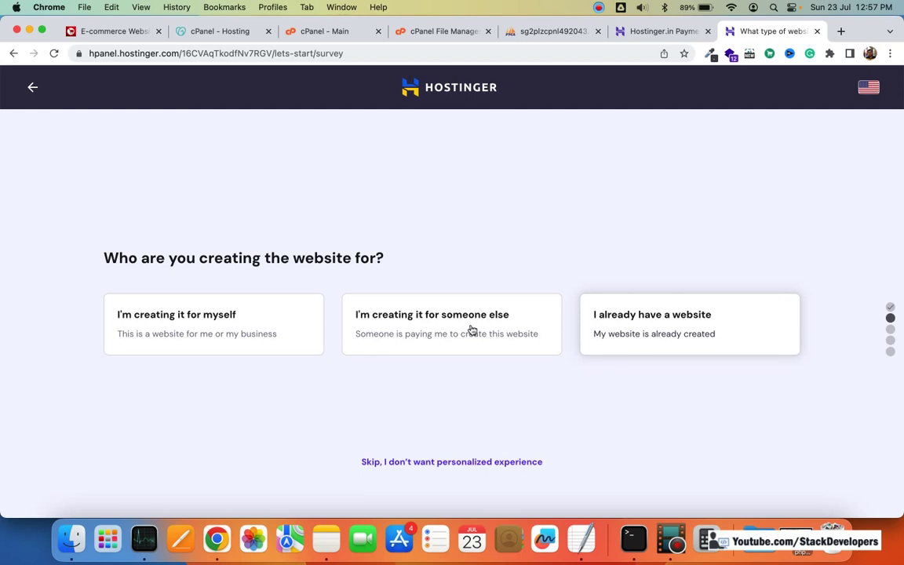
left_click(631, 318)
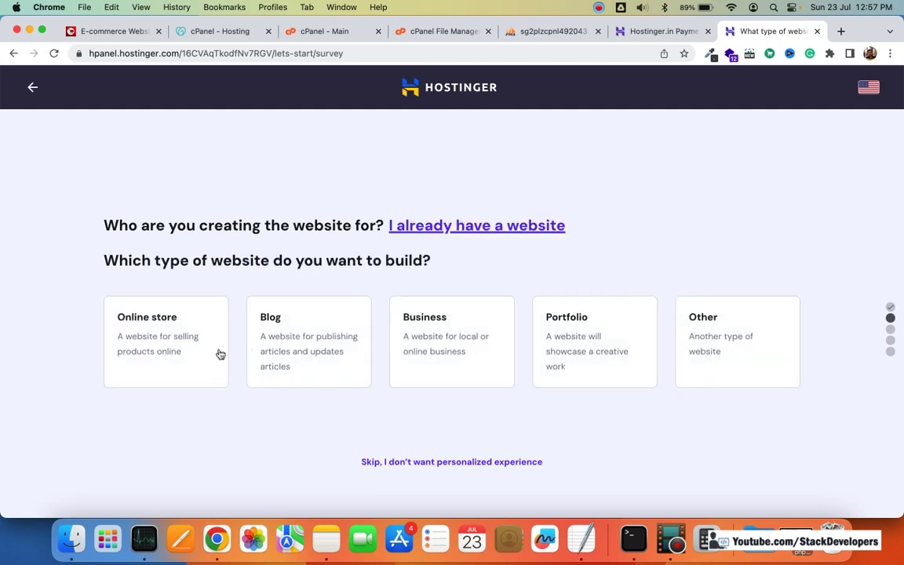
left_click(477, 462)
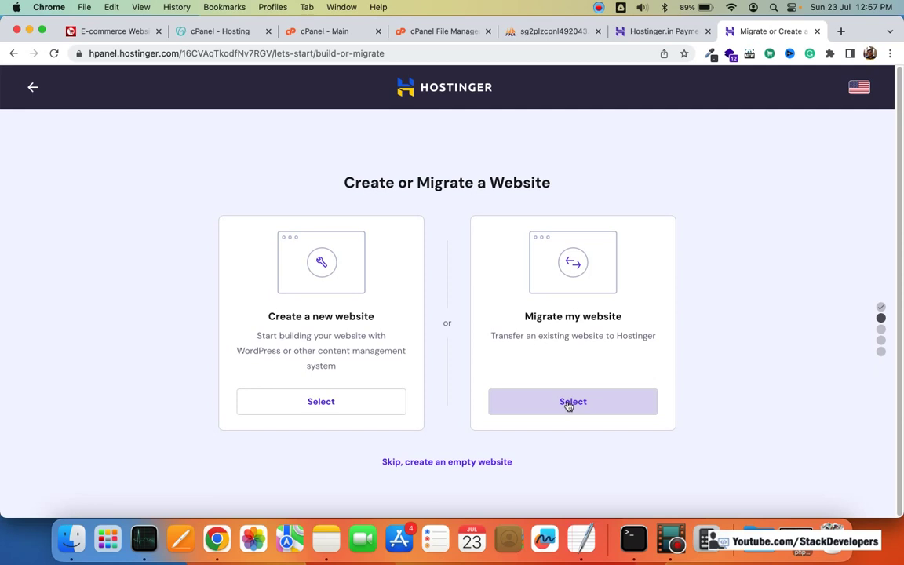
Step: Choose to migrate the existing website and have Hostinger transfer it
left_click(322, 399)
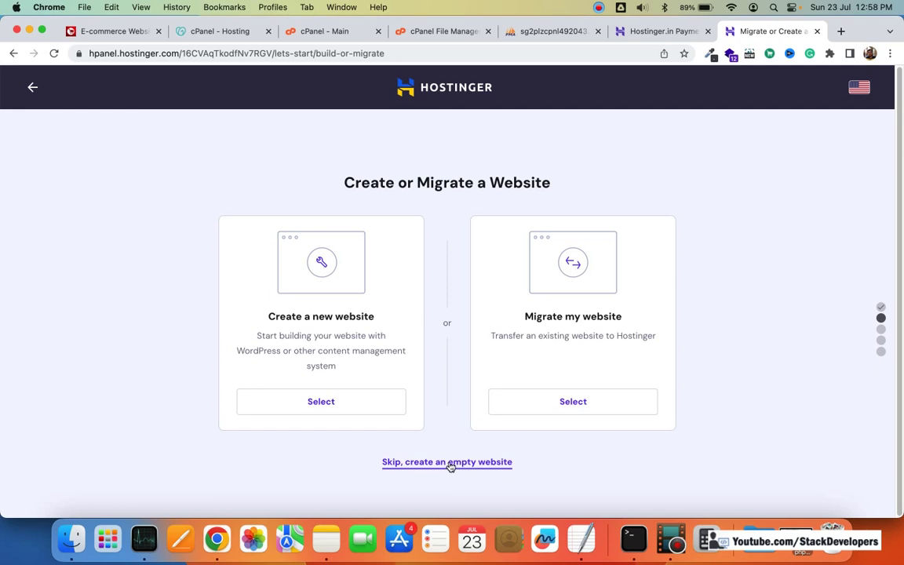
left_click(562, 402)
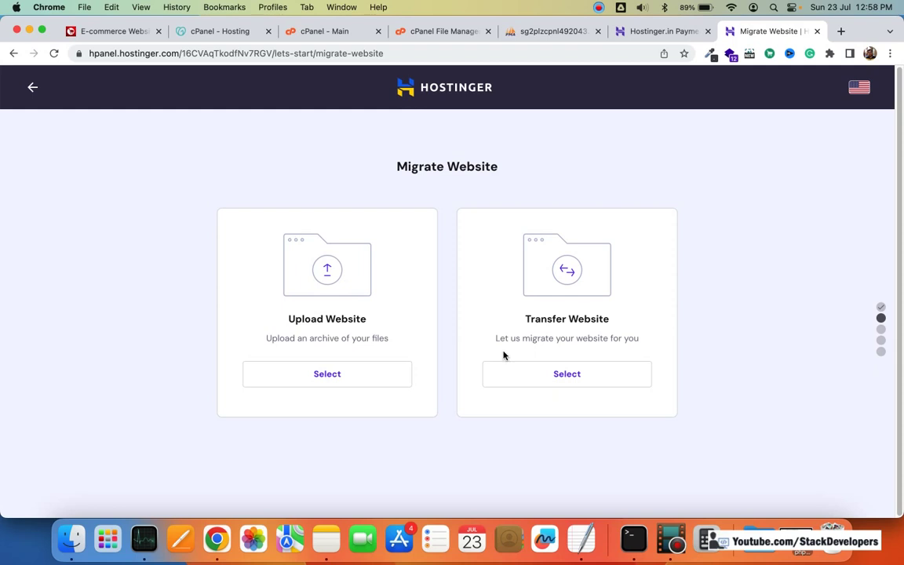
left_click(571, 373)
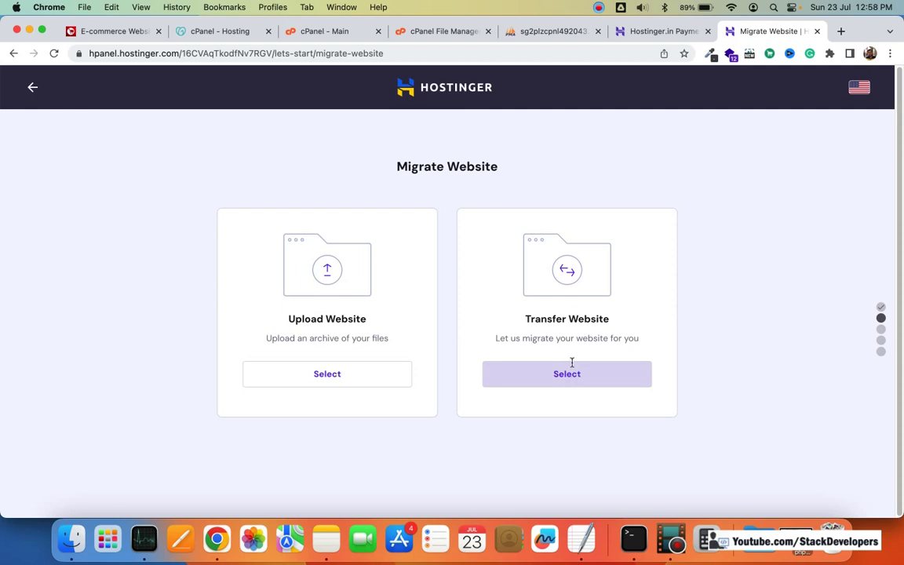
scroll(523, 350, "up", 3)
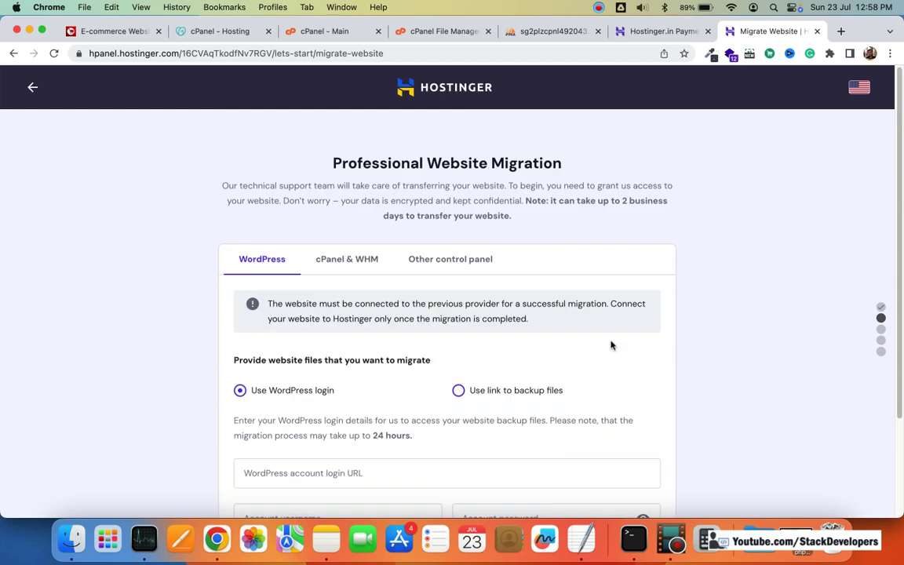
scroll(599, 299, "down", 2)
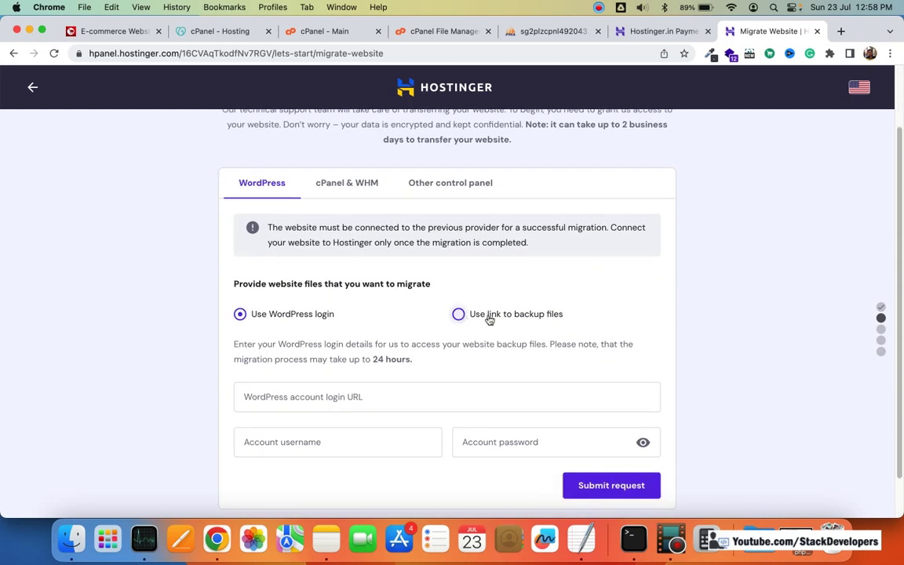
Step: Browse the backup-link, WordPress, cPanel & WHM and other control panel migration forms, then go back
left_click(487, 315)
scroll(549, 309, "up", 2)
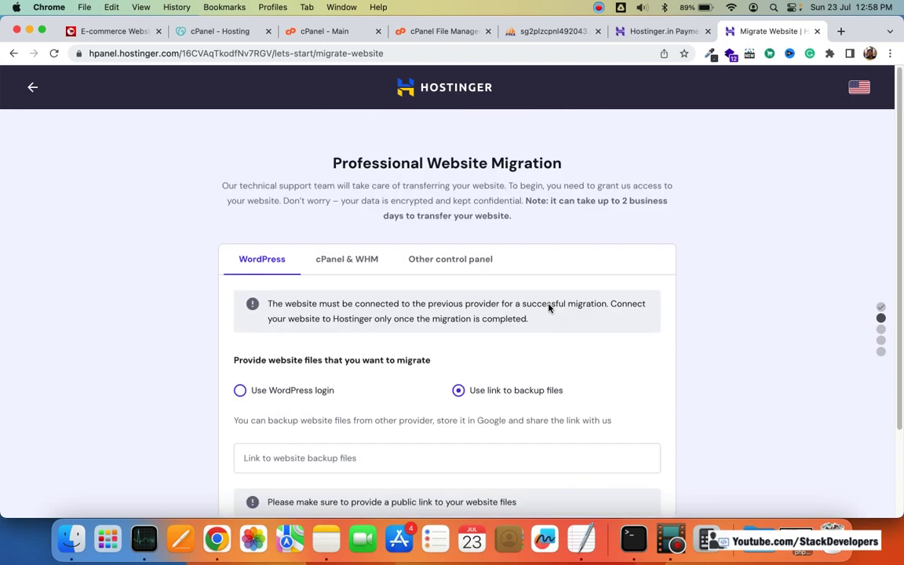
left_click(344, 262)
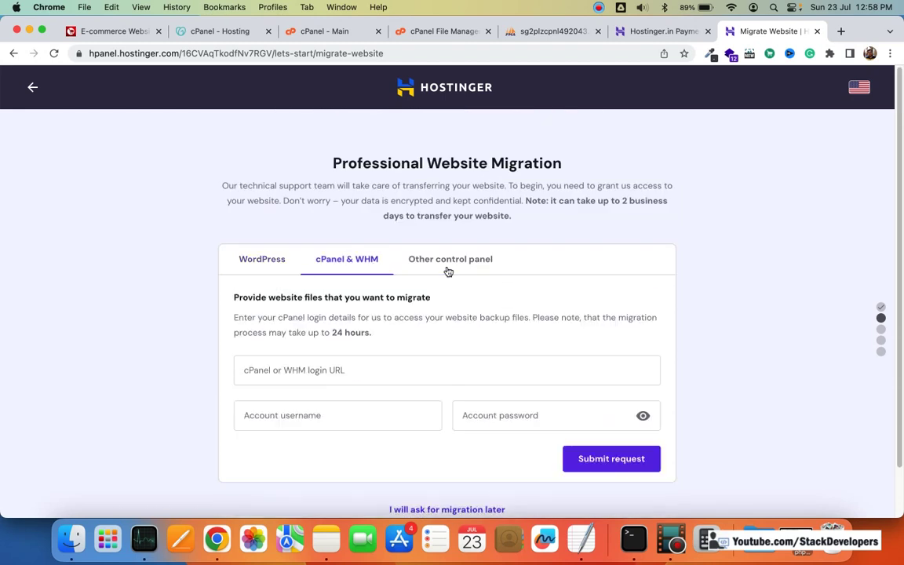
left_click(450, 267)
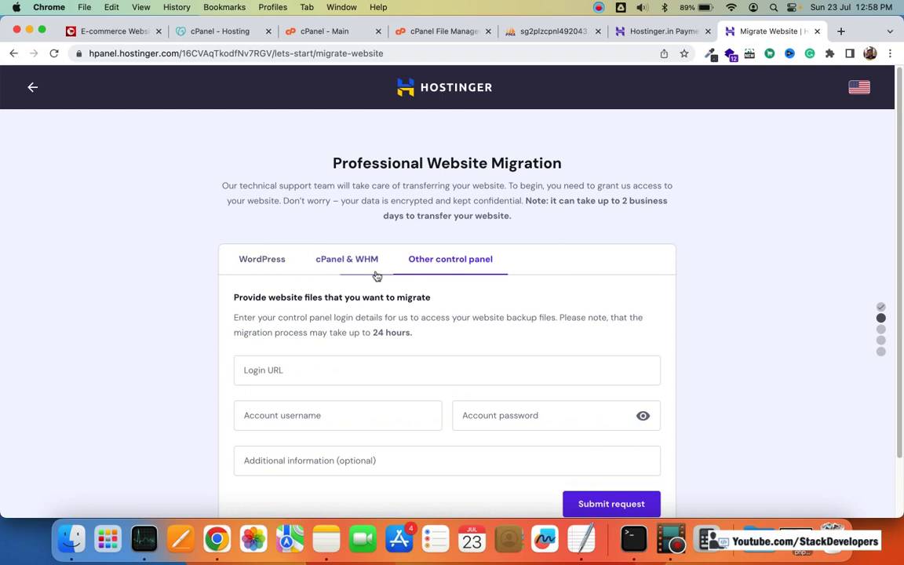
left_click(380, 271)
left_click(453, 266)
left_click(275, 265)
left_click(33, 90)
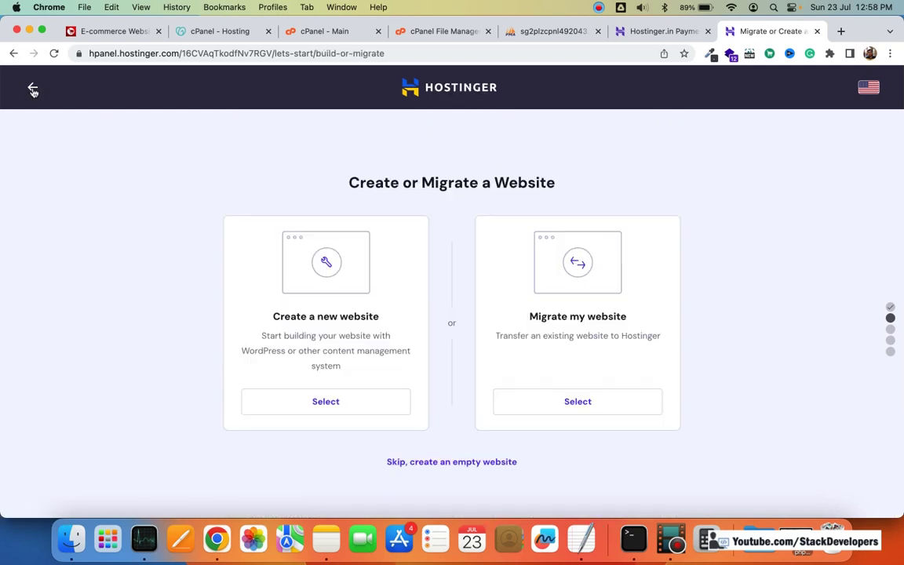
Step: Return to the survey, skip the personalized experience, and create an empty website without a template
left_click(32, 88)
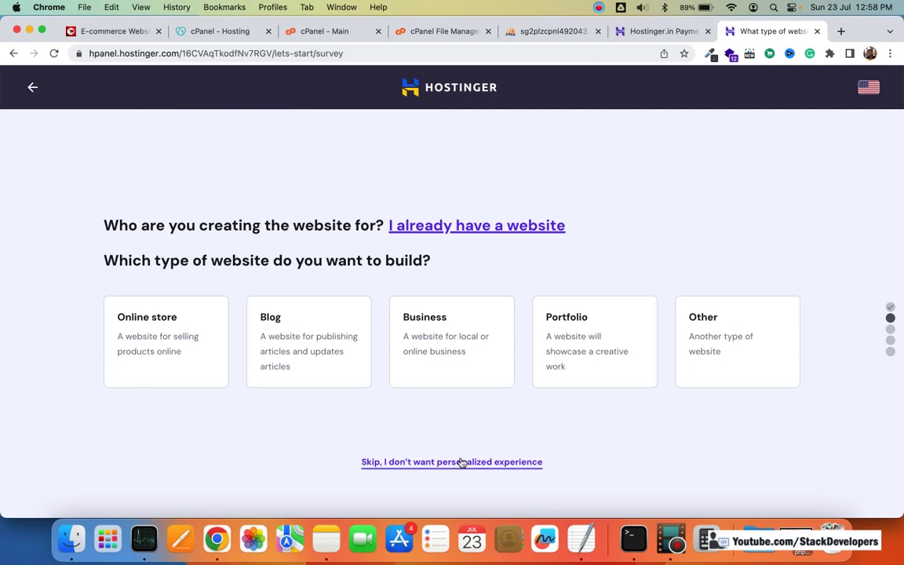
left_click(462, 461)
left_click(462, 464)
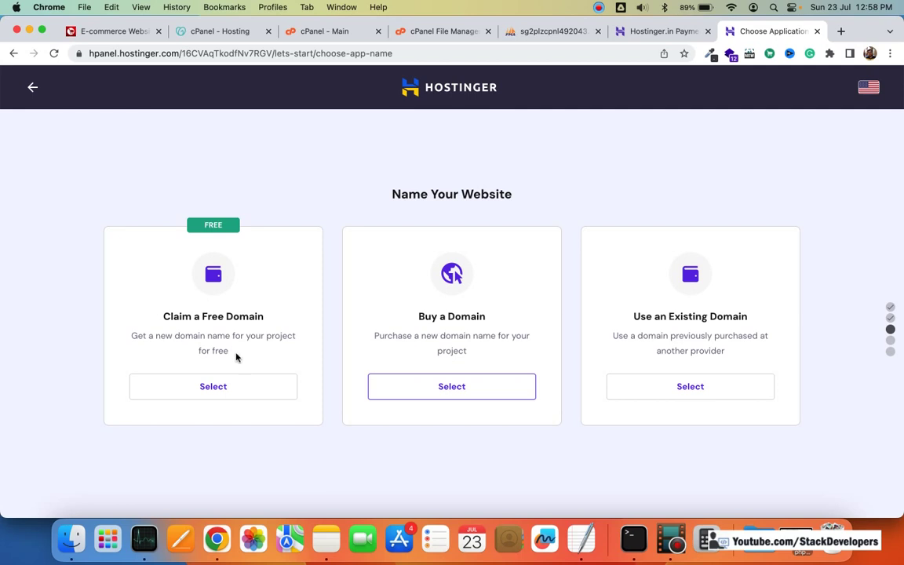
Step: Select Claim a Free Domain for the new website and focus the name field
left_click(225, 387)
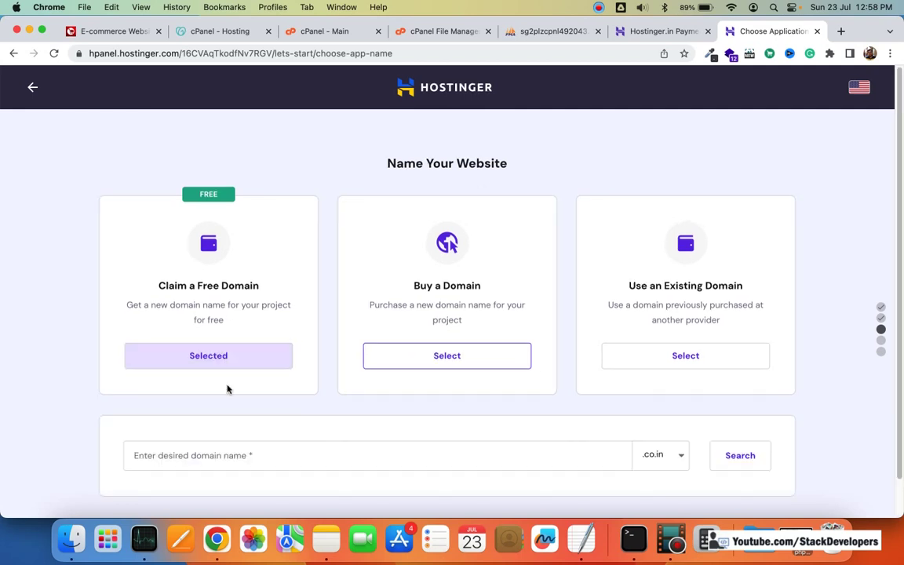
scroll(484, 309, "down", 1)
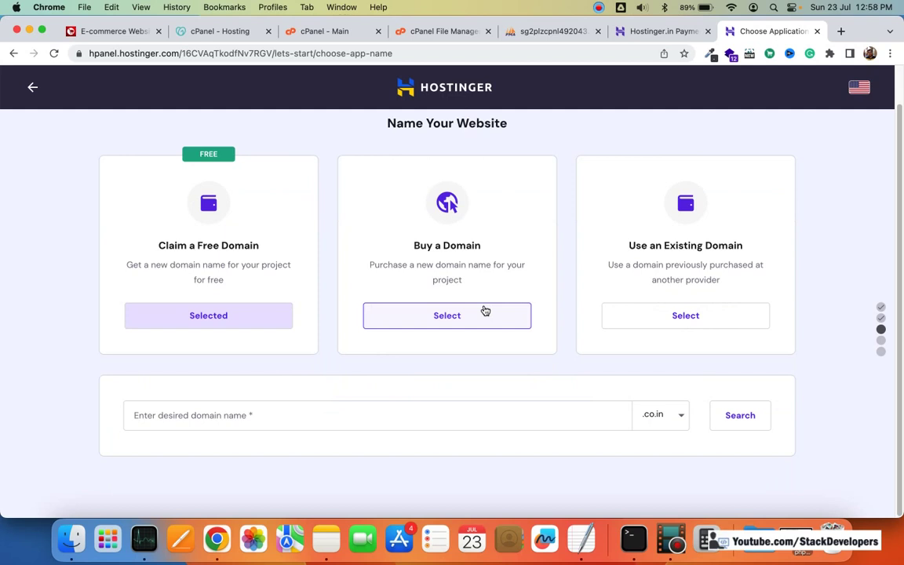
left_click(535, 418)
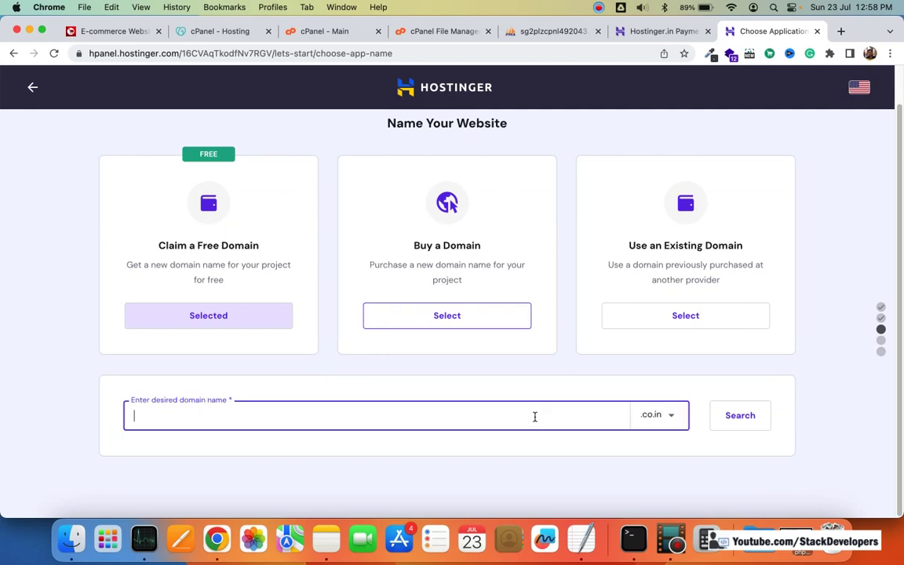
Step: Glance at the local shop site and a new browser tab, then return to Hostinger
left_click(125, 32)
left_click(758, 31)
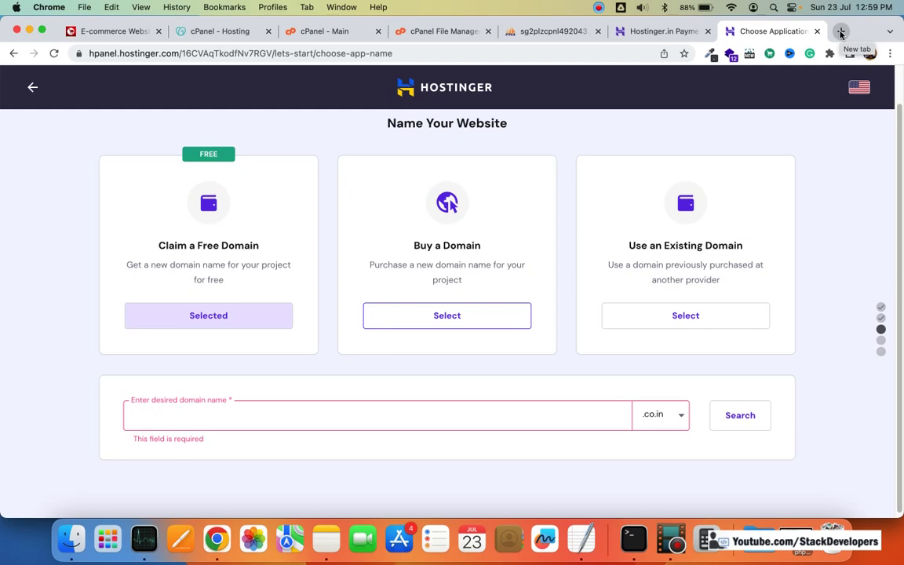
left_click(840, 33)
type("127.0.0.1:8000")
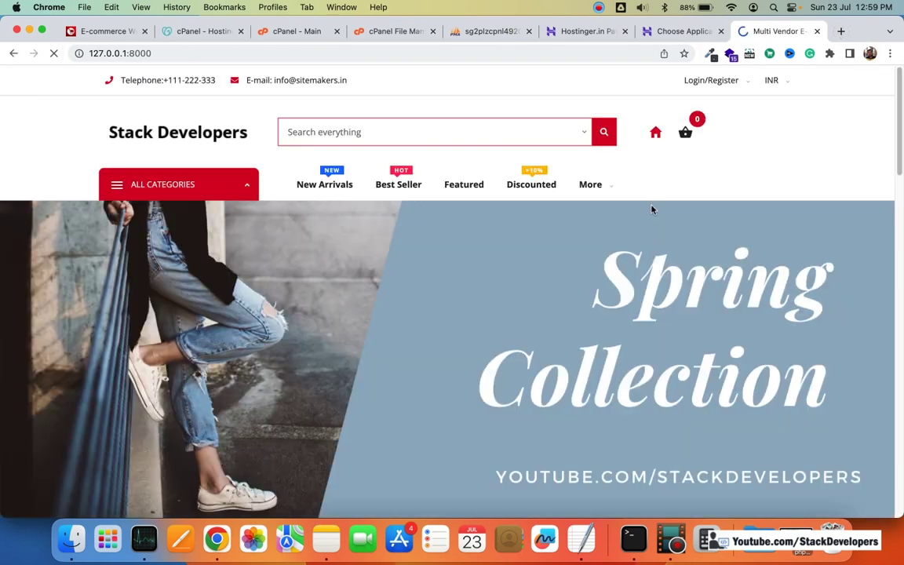
scroll(651, 209, "down", 10)
scroll(651, 211, "up", 10)
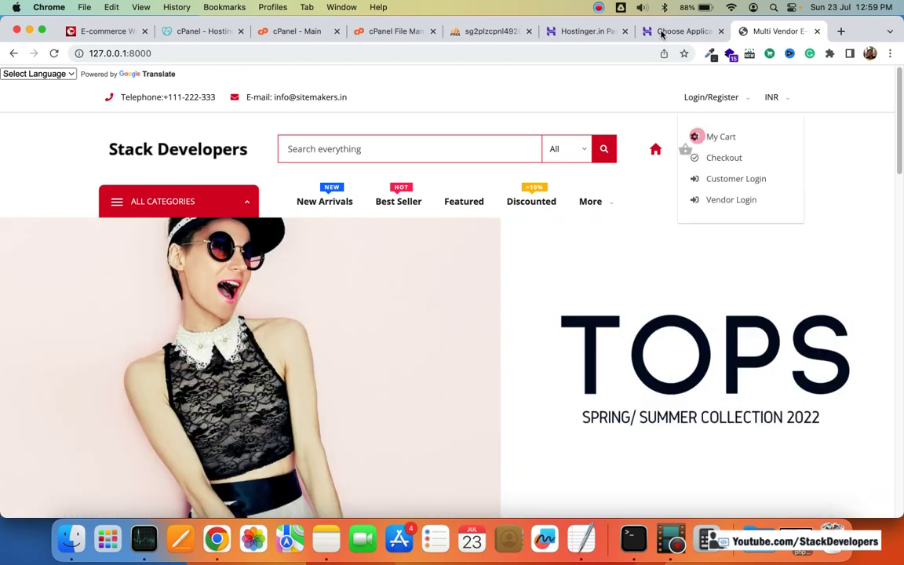
left_click(695, 32)
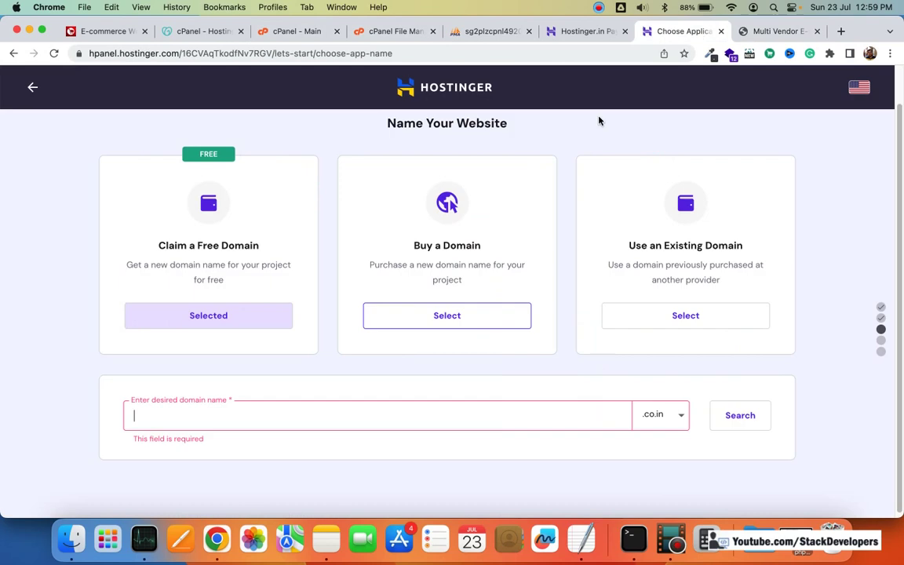
Step: Change the free domain extension from .co.in to .in
left_click(654, 414)
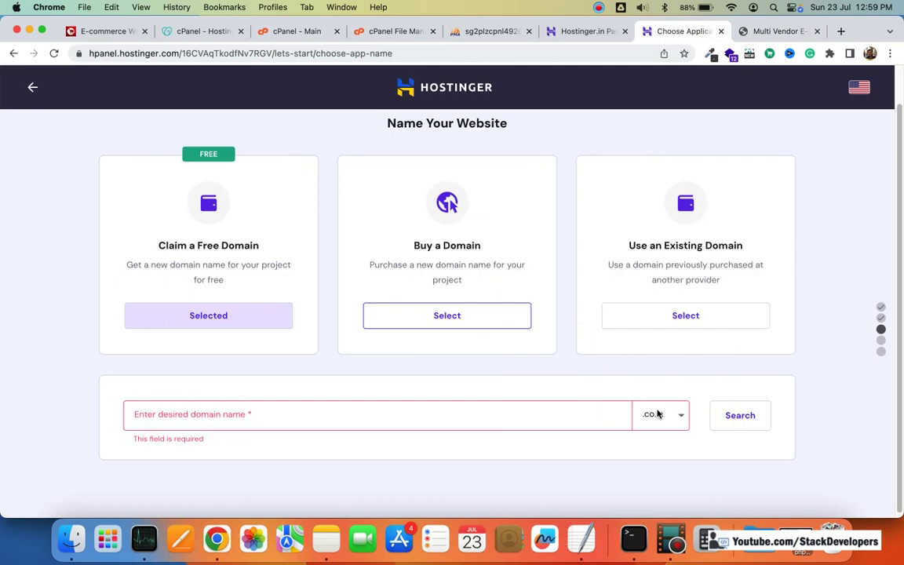
scroll(712, 342, "down", 3)
scroll(654, 373, "down", 8)
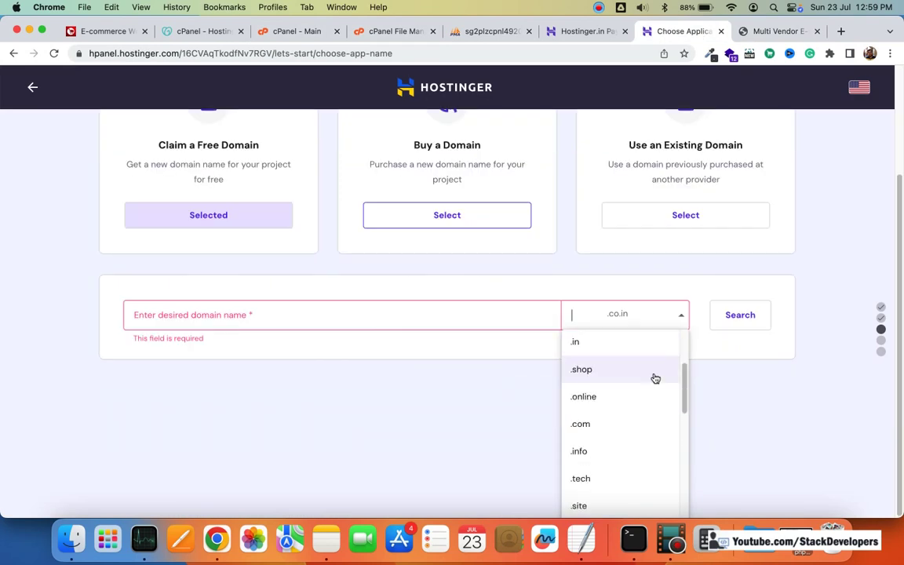
scroll(620, 407, "up", 6)
left_click(620, 407)
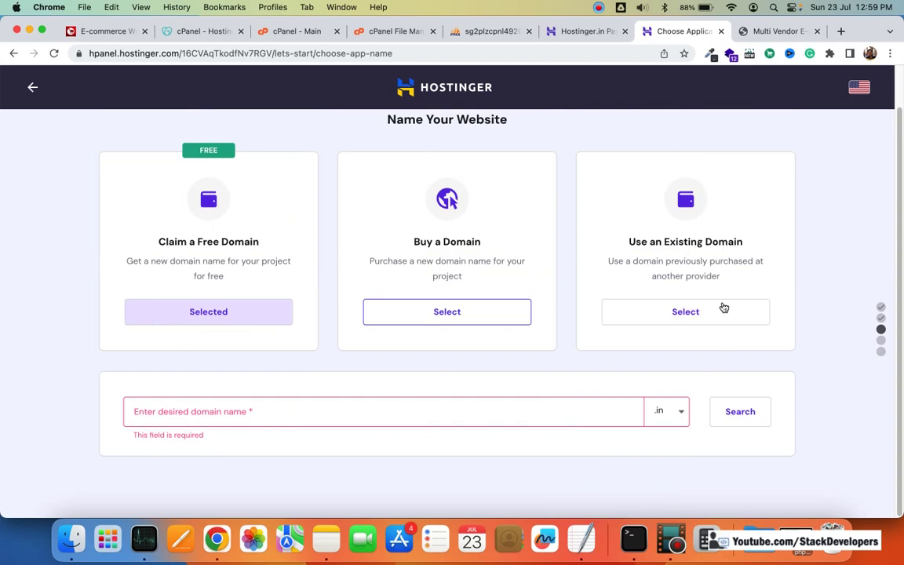
left_click(761, 31)
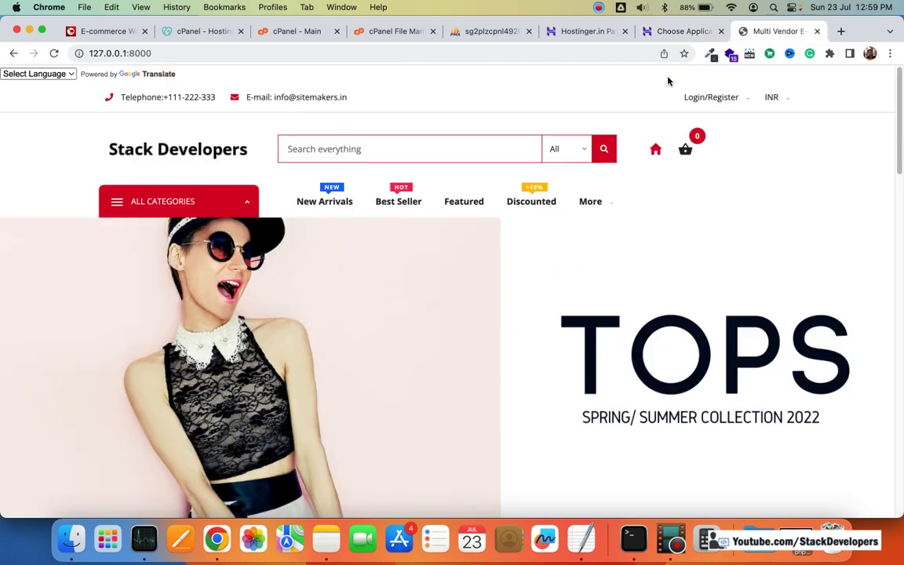
key("ctrl+shift+Tab")
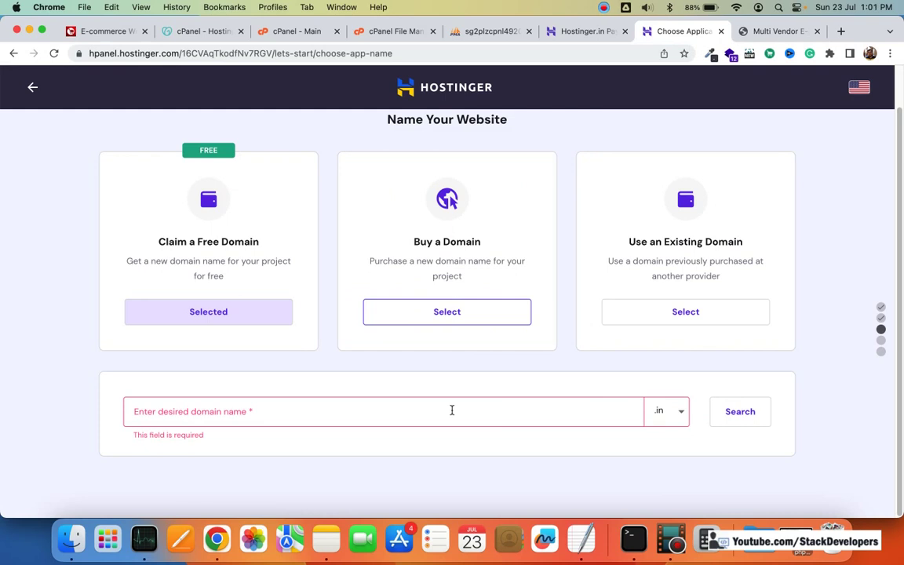
Step: Search for multivendor.in as the free domain, which turns out to be taken
left_click(452, 409)
type("MULT")
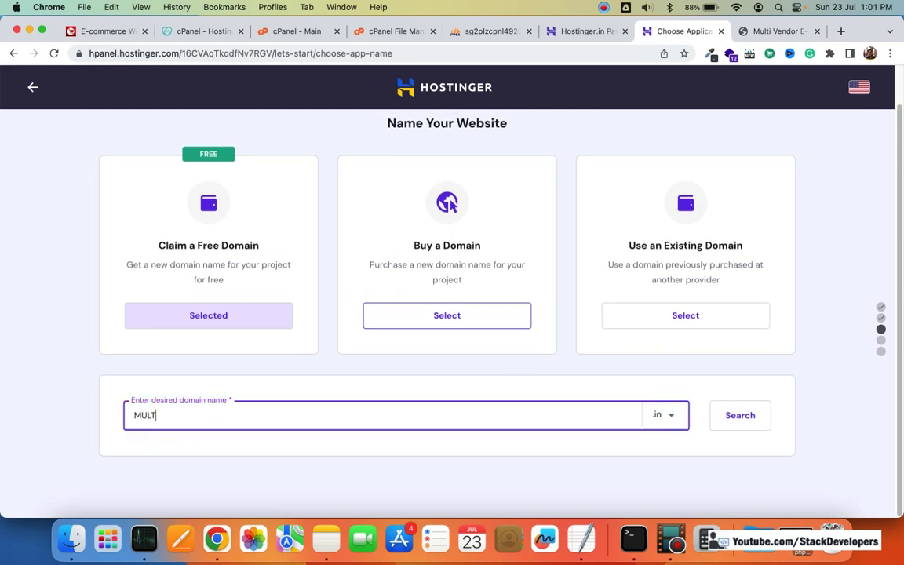
key("BackSpace")
type("TIVENDOR")
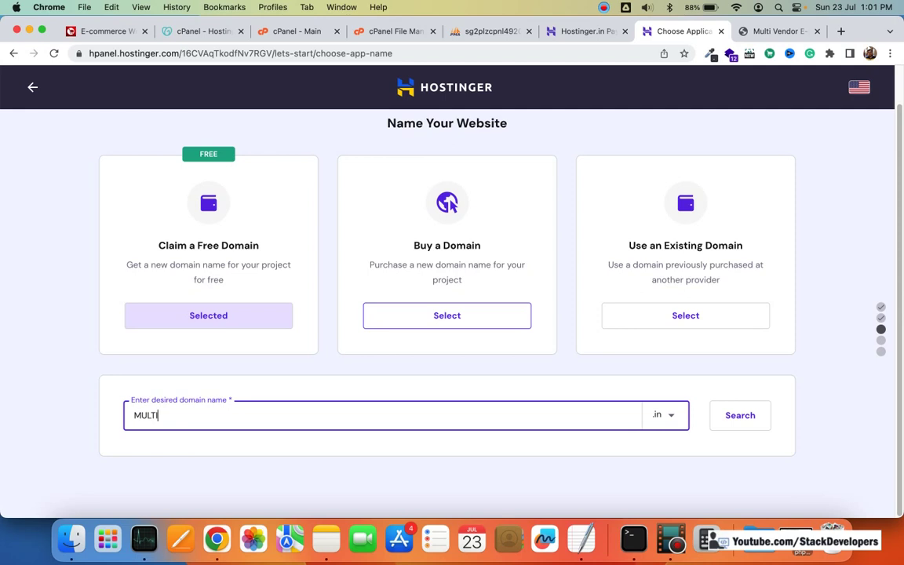
left_click(654, 480)
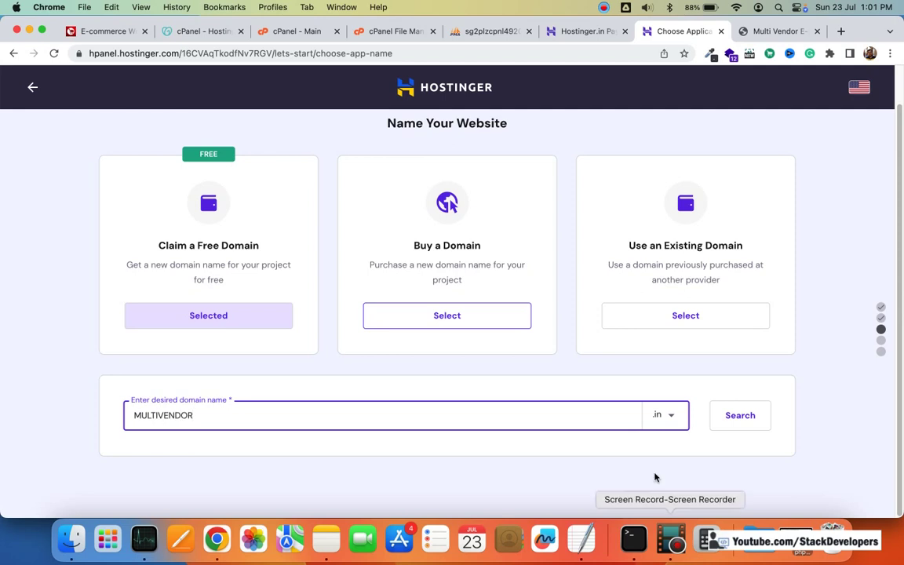
left_click(744, 415)
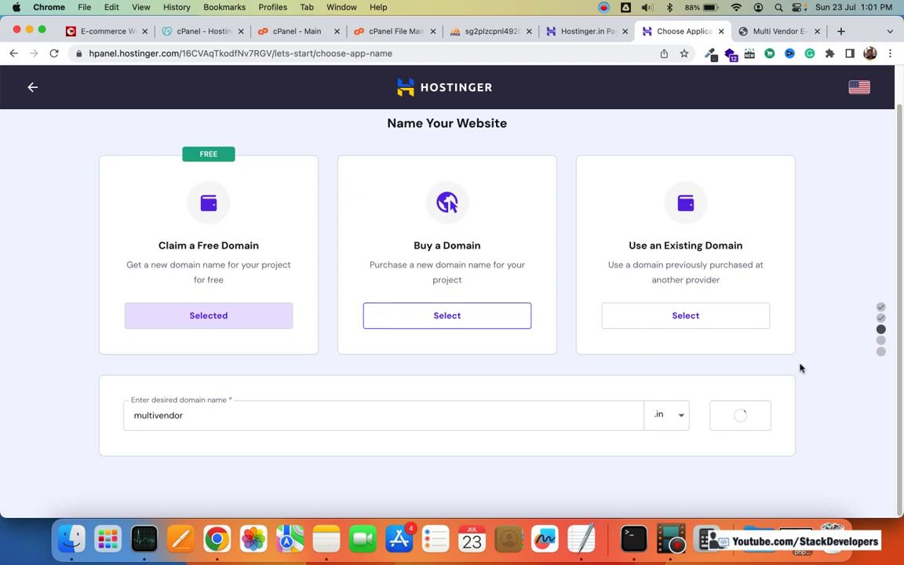
scroll(800, 368, "down", 1)
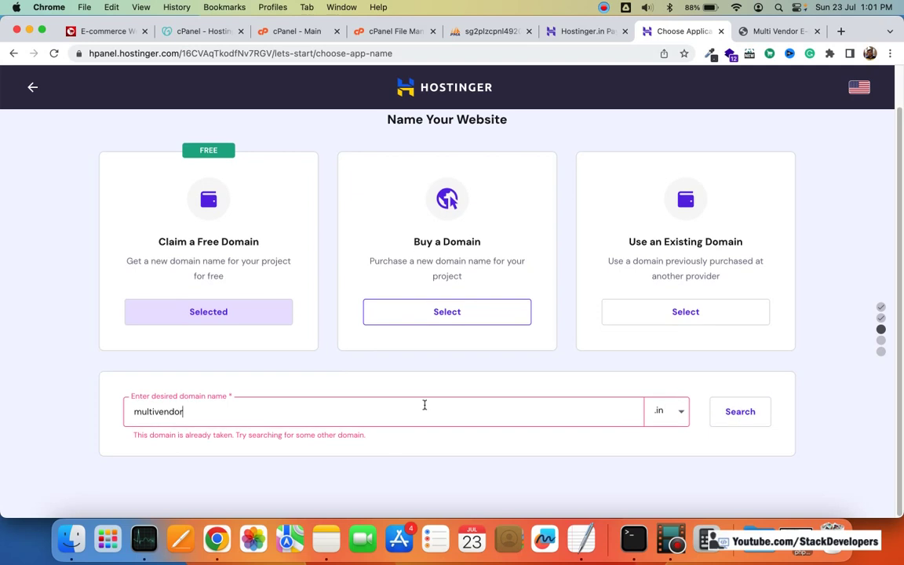
Step: Extend the name to multivendorecommerce.in and check its availability
left_click(286, 406)
type("ecom")
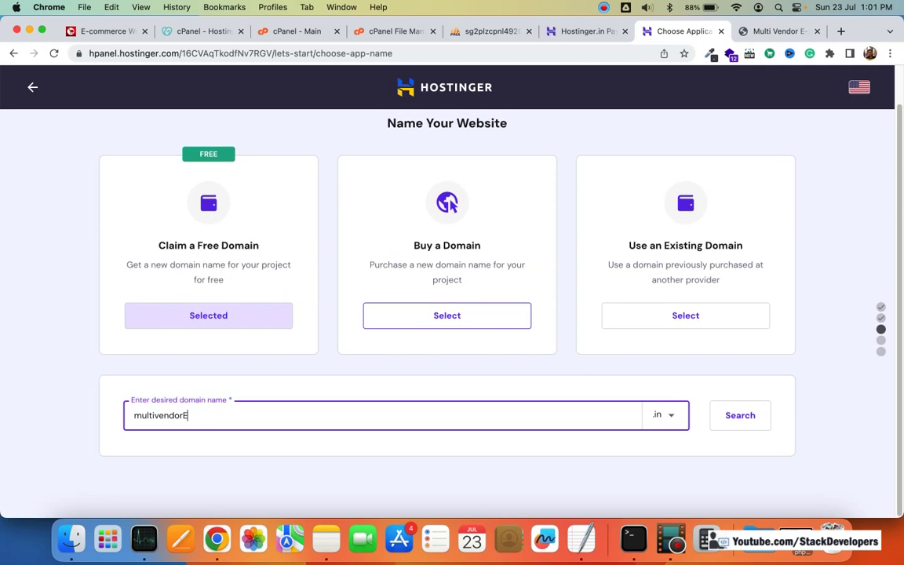
key("BackSpace")
key("BackSpace")
key("BackSpace")
key("BackSpace")
type("ecommerce")
left_click(749, 421)
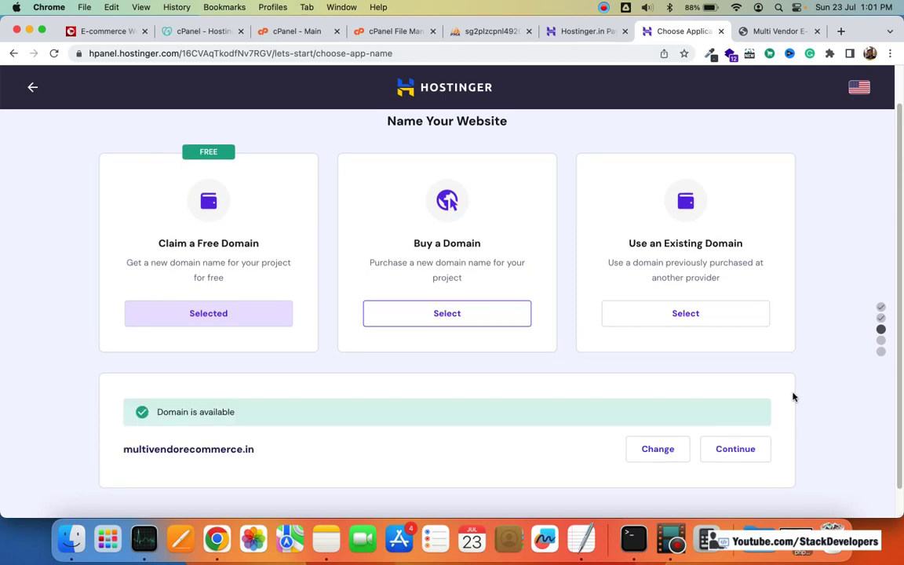
scroll(793, 397, "down", 1)
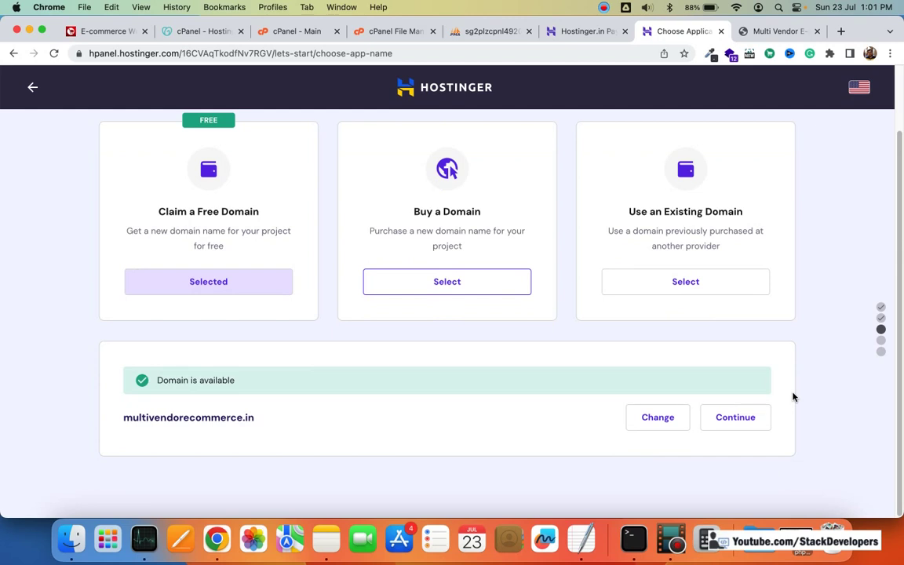
Step: Search for laravelecommerce.in as the free domain, which is already taken
left_click(657, 417)
left_click(267, 414)
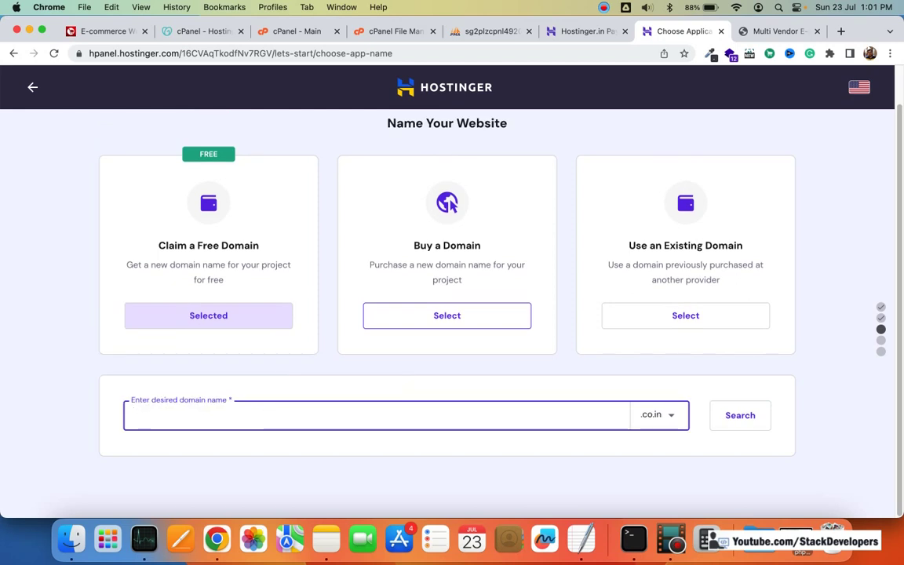
type("laravel")
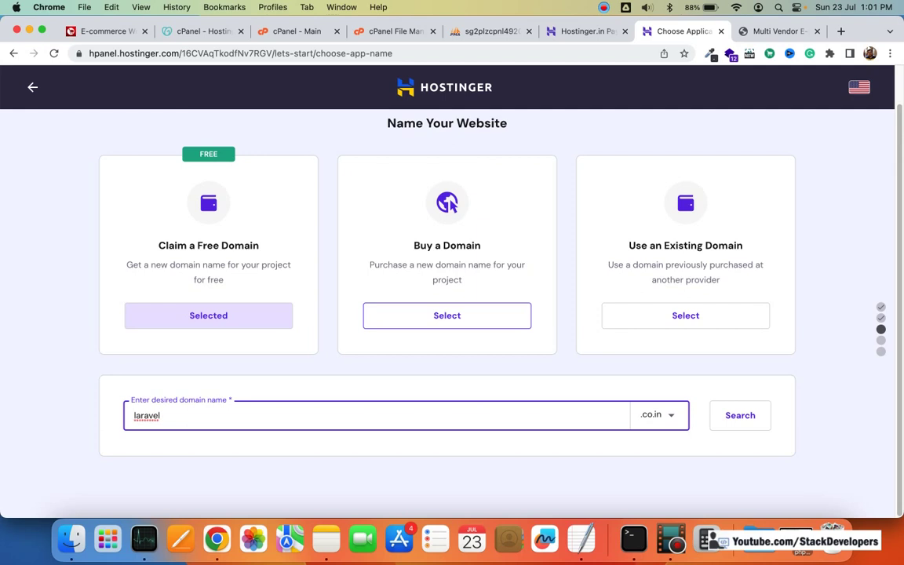
type("ecommerce")
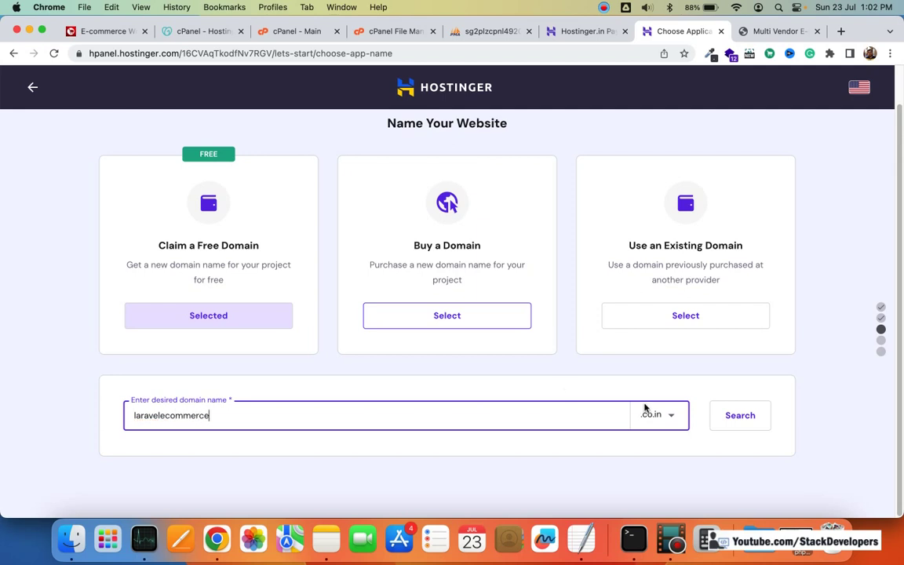
left_click(651, 413)
scroll(610, 476, "down", 3)
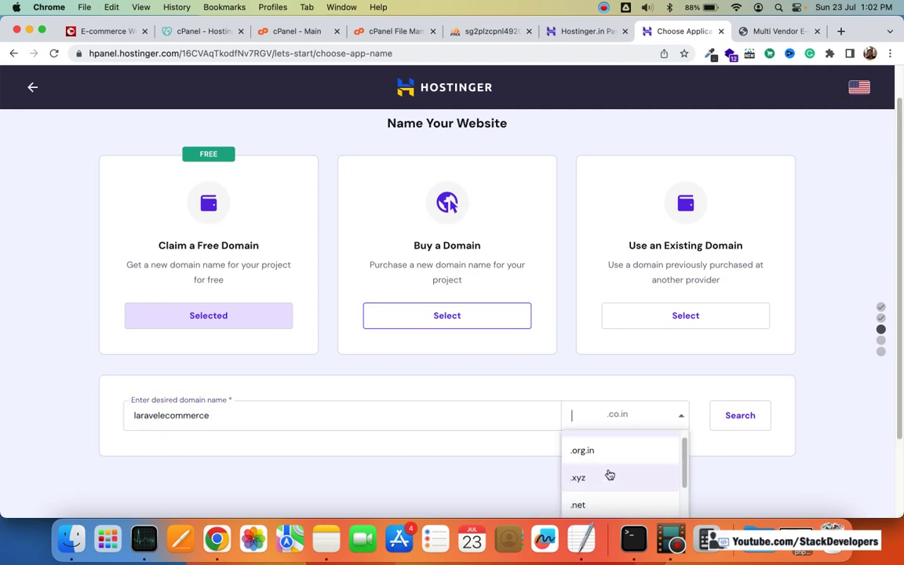
left_click(596, 462)
left_click(755, 418)
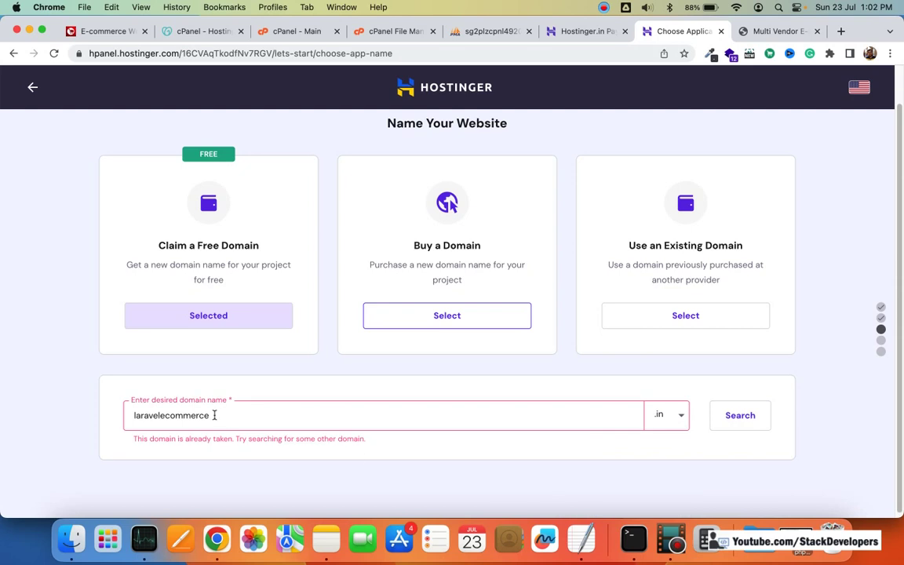
Step: Switch the extension to .shop, try laravel.shop, then restore the name to laravelecommerce.shop
left_click(660, 414)
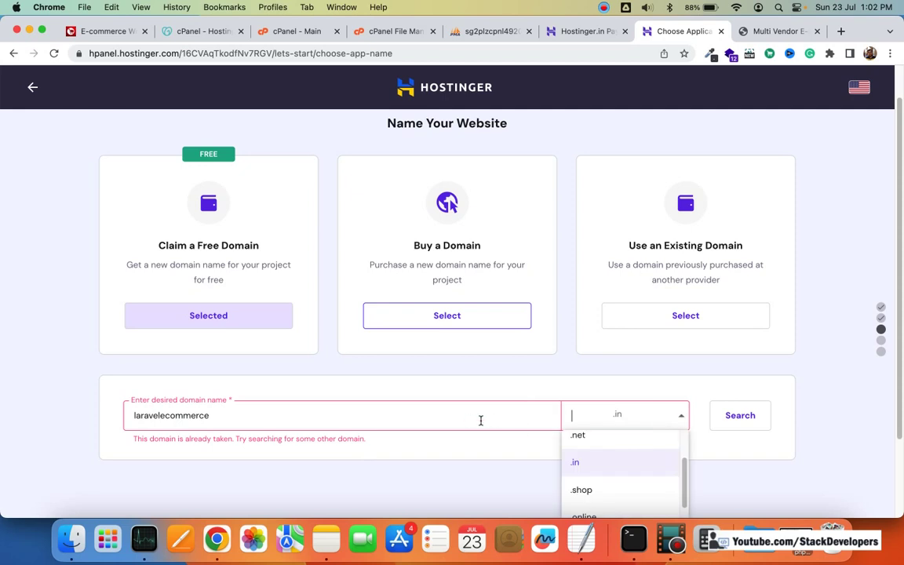
left_click(578, 487)
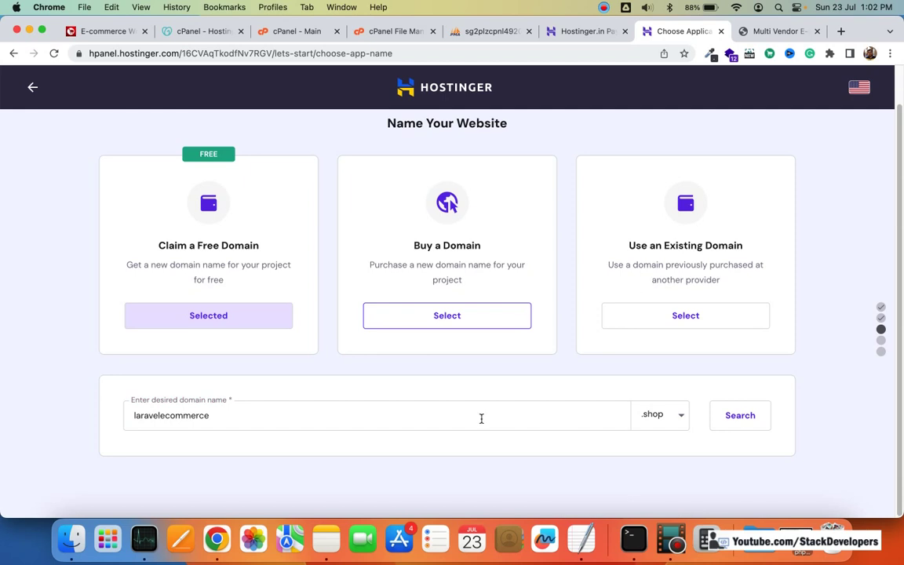
left_click(363, 413)
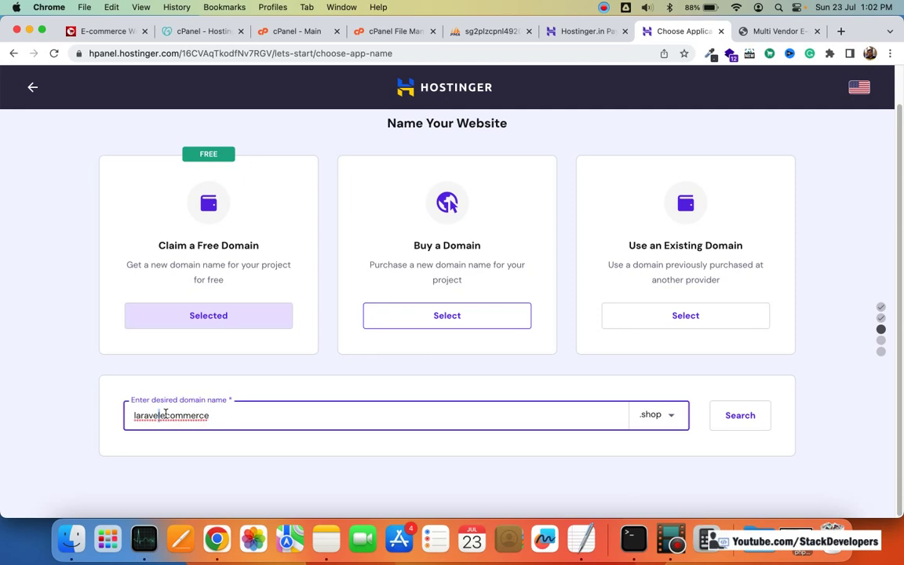
left_click_drag(160, 415, 135, 415)
key("shift+super+Right")
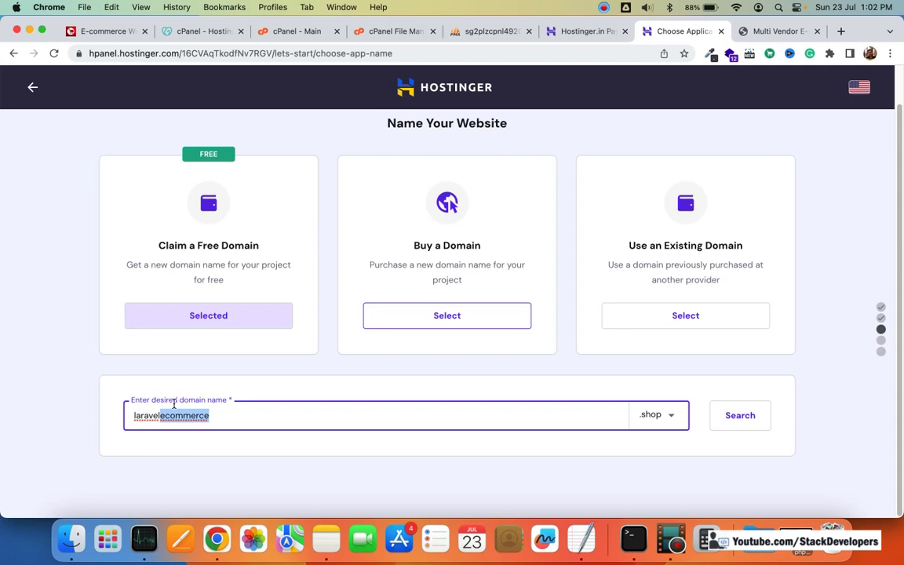
key("BackSpace")
left_click(737, 414)
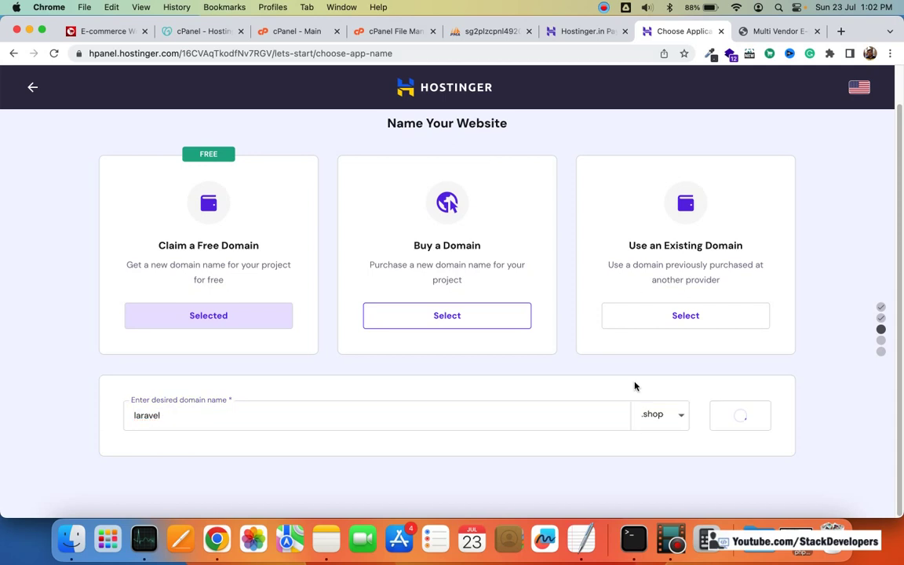
left_click(401, 415)
type("e")
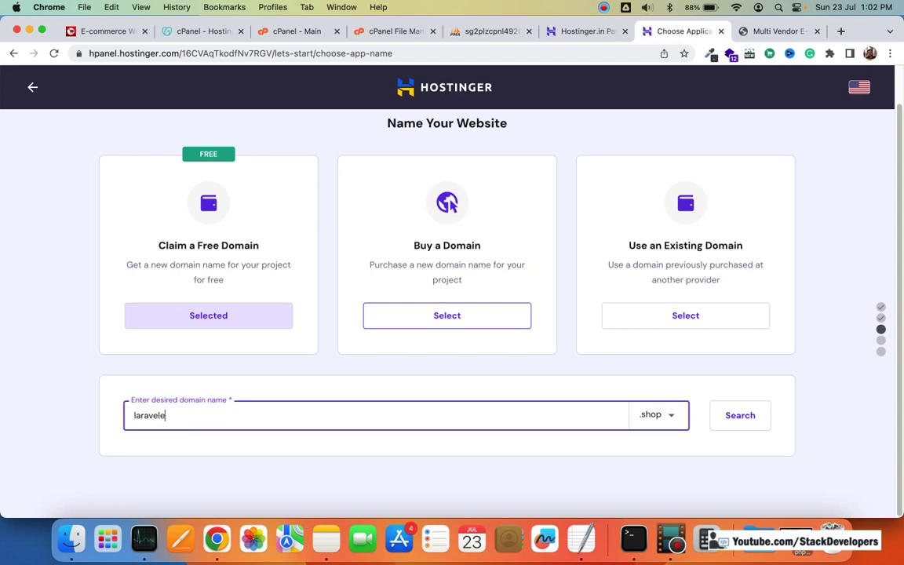
type("commerce.shop")
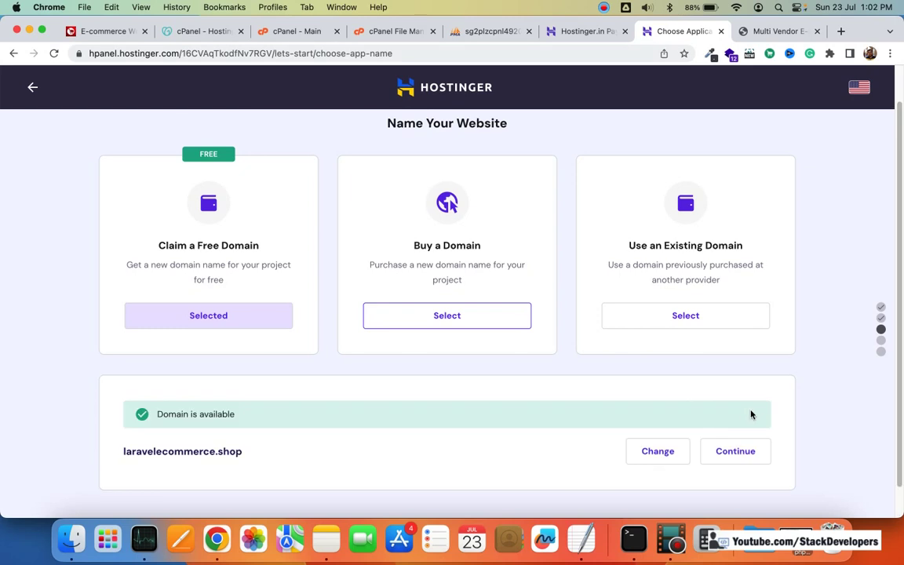
scroll(571, 427, "down", 1)
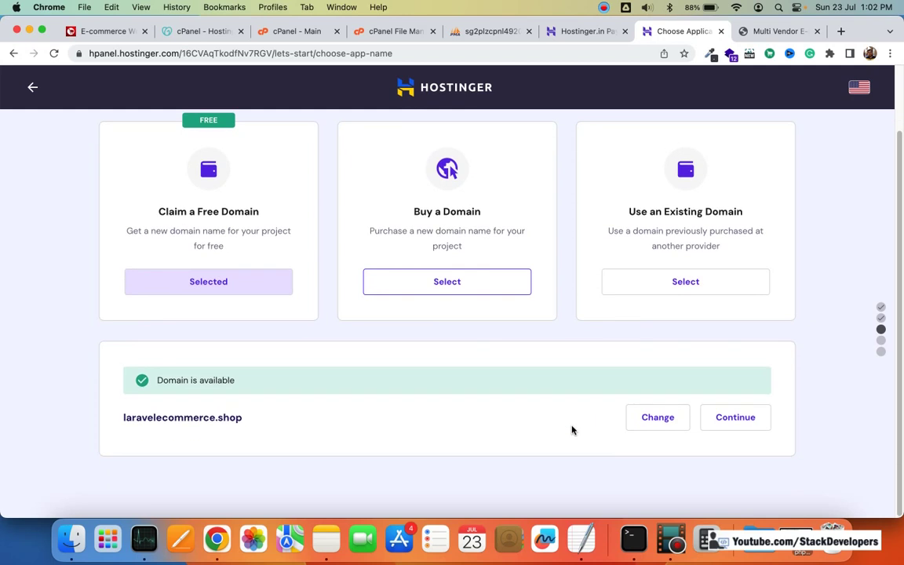
Step: Continue with laravelecommerce.shop and keep Personal as the owner type for contact details
left_click(733, 421)
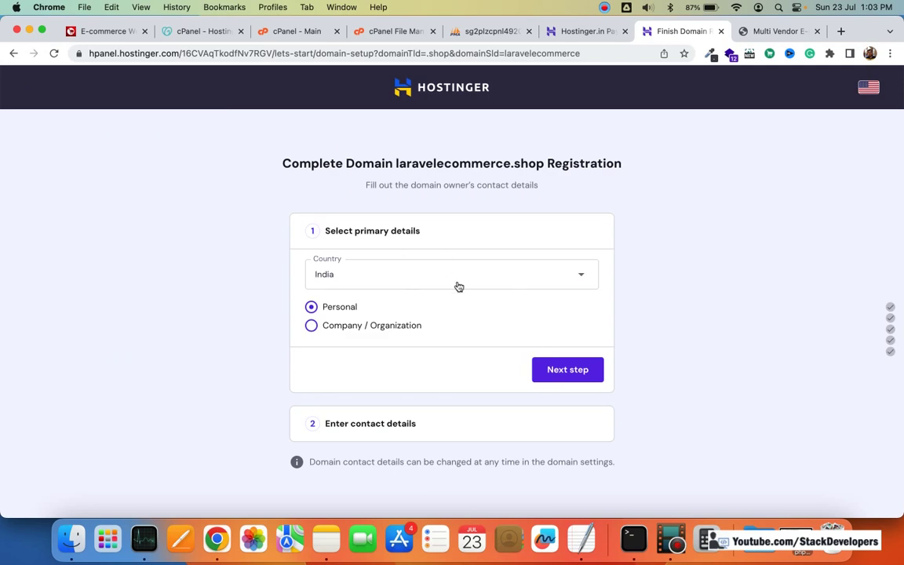
left_click(313, 328)
left_click(312, 307)
left_click(561, 370)
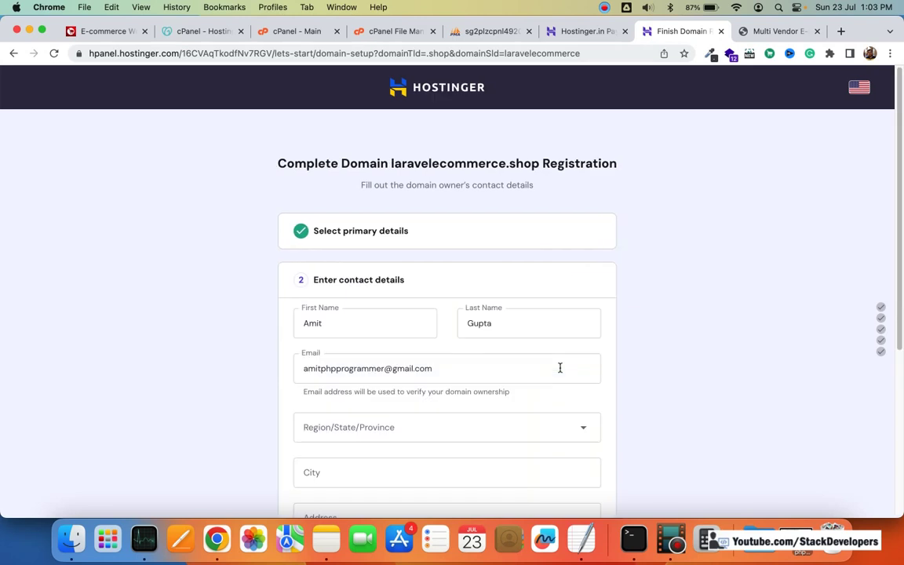
Step: Set the owner's Region/State/Province to Punjab
scroll(561, 365, "down", 3)
scroll(563, 359, "down", 3)
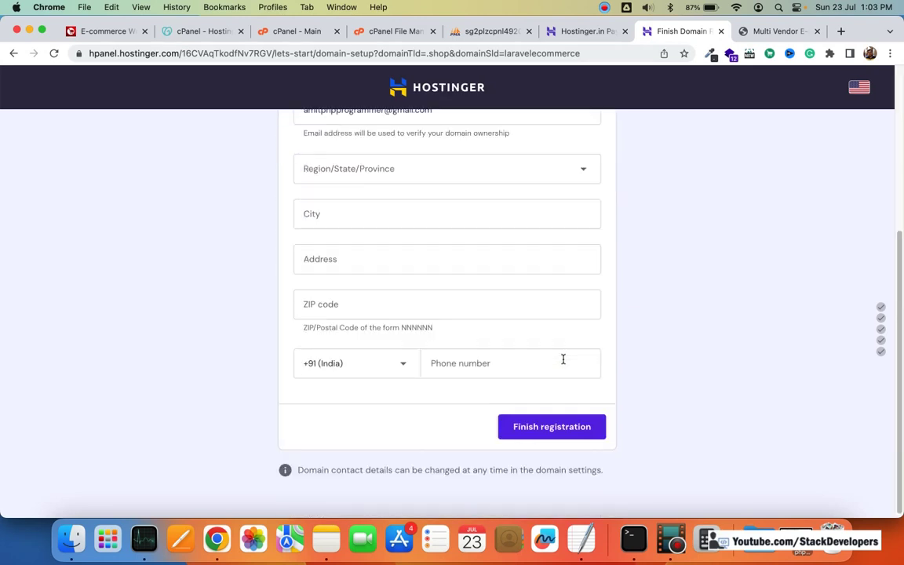
scroll(448, 256, "up", 2)
left_click(448, 257)
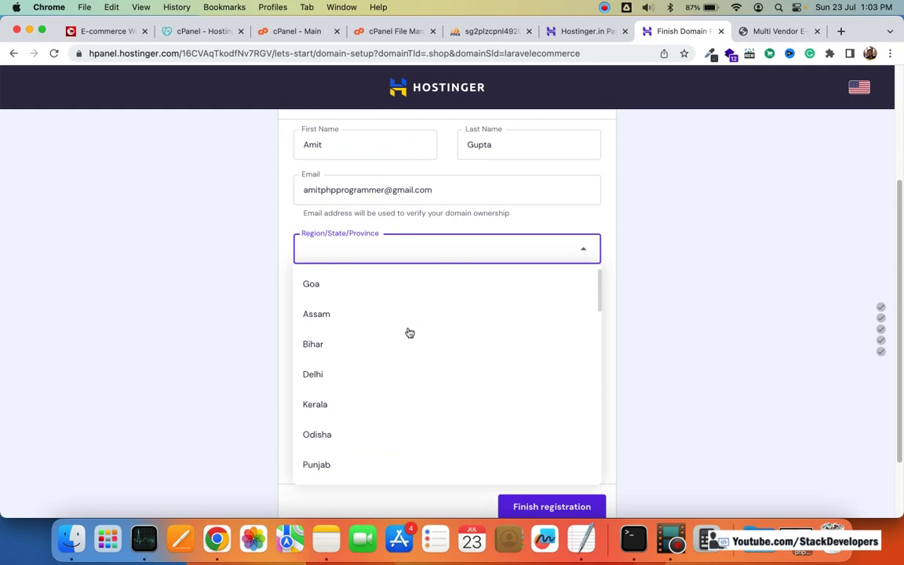
type("pu")
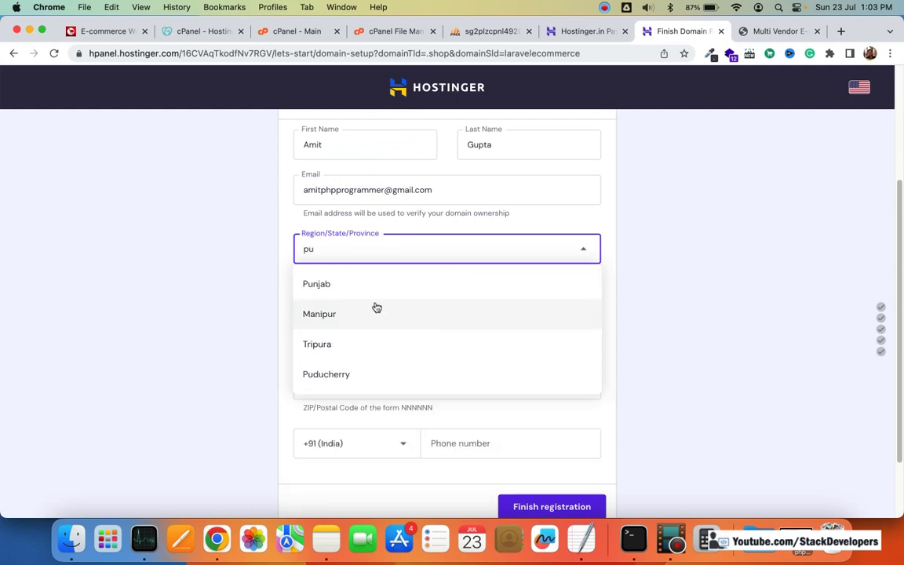
left_click(389, 284)
scroll(585, 299, "down", 2)
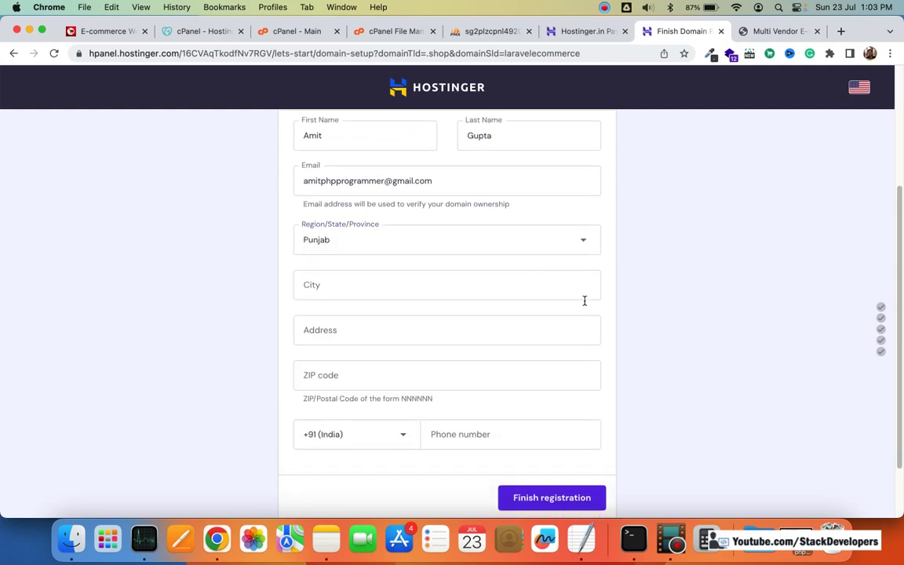
scroll(593, 298, "up", 3)
scroll(632, 306, "down", 3)
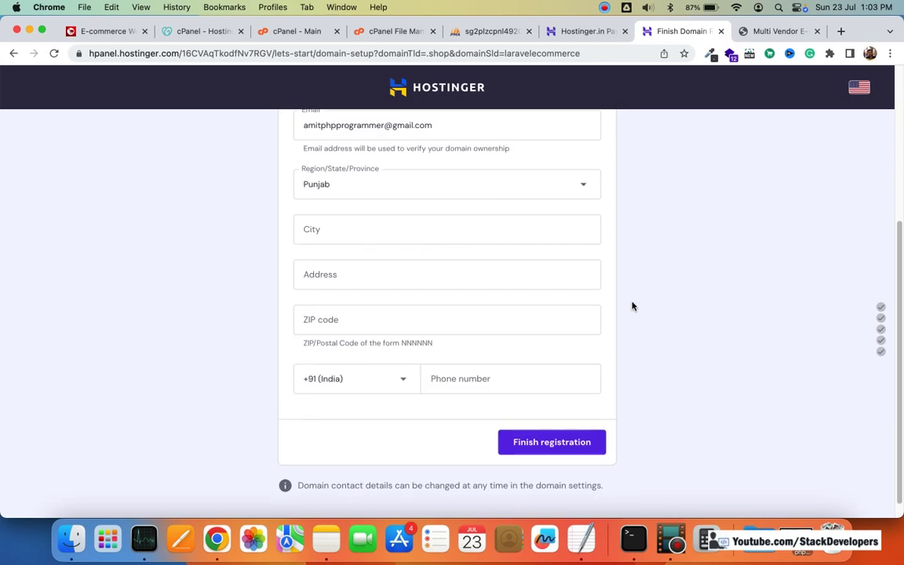
Step: Finish the laravelecommerce.shop registration and website setup until 'Well Done, You Are Ready!' appears
left_click(556, 445)
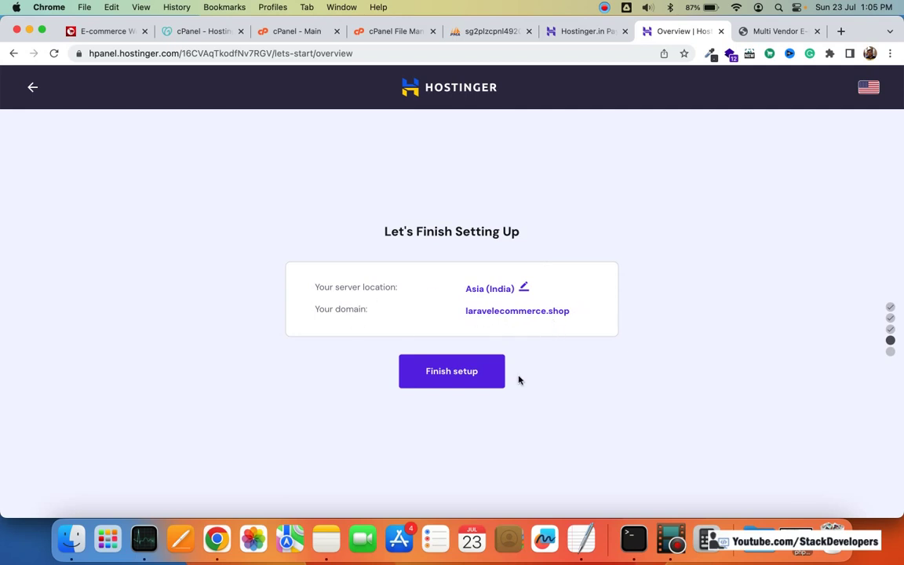
left_click(449, 376)
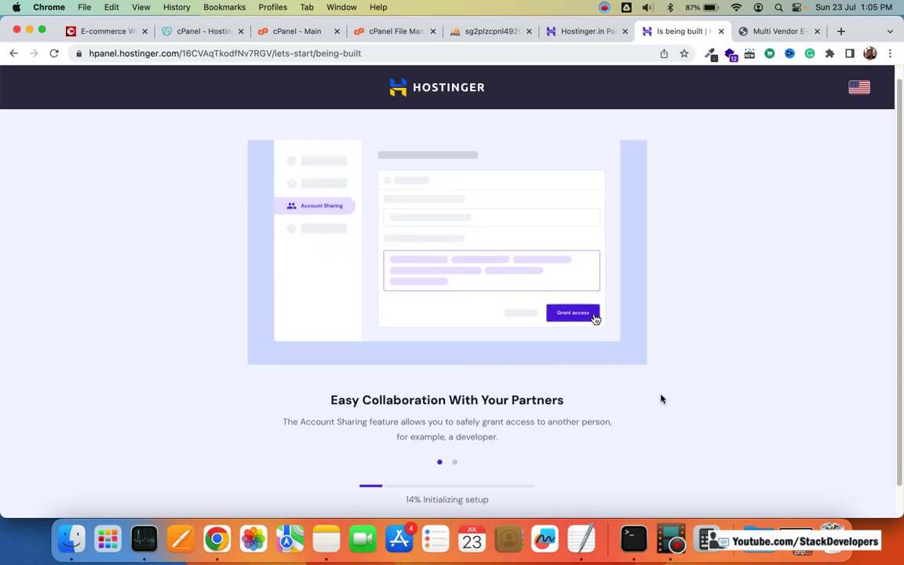
scroll(412, 388, "down", 1)
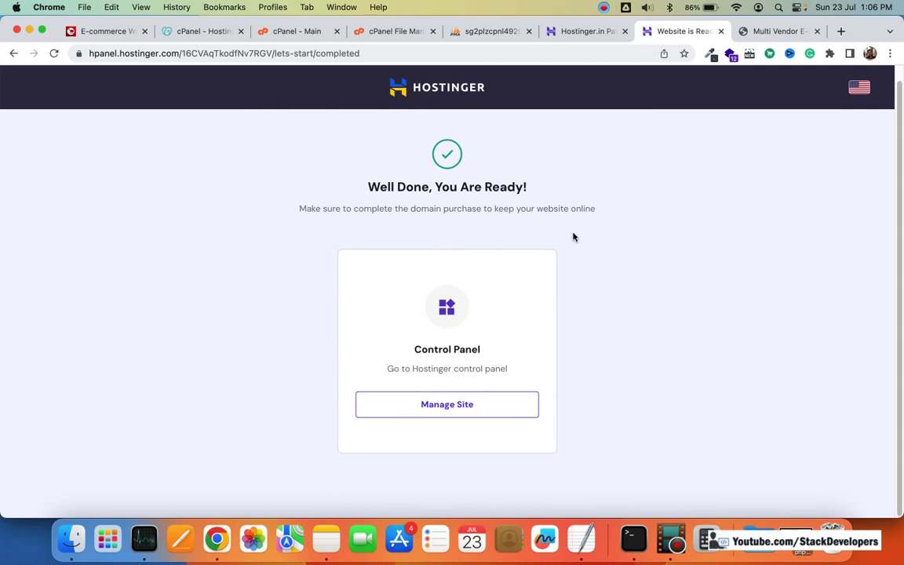
Step: Open the site's control panel via Manage Site and return to the account Home page
left_click(456, 397)
left_click(446, 405)
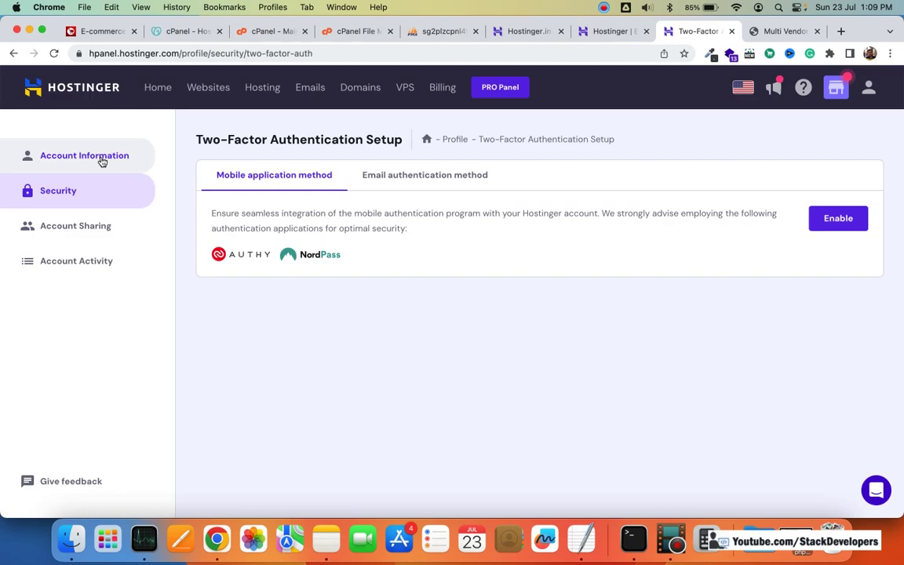
left_click(152, 89)
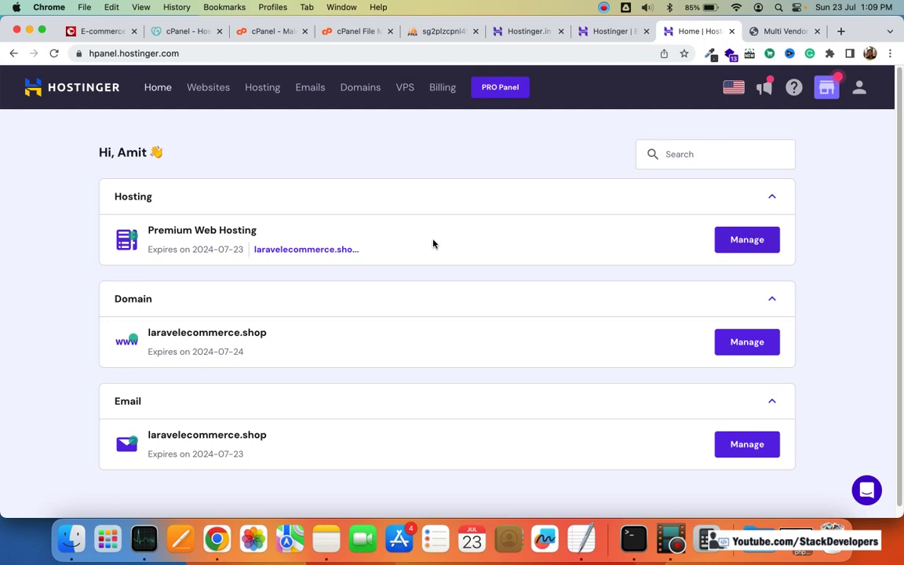
Step: Manage the Premium Web Hosting plan and expand Domains in the hPanel sidebar
left_click(744, 243)
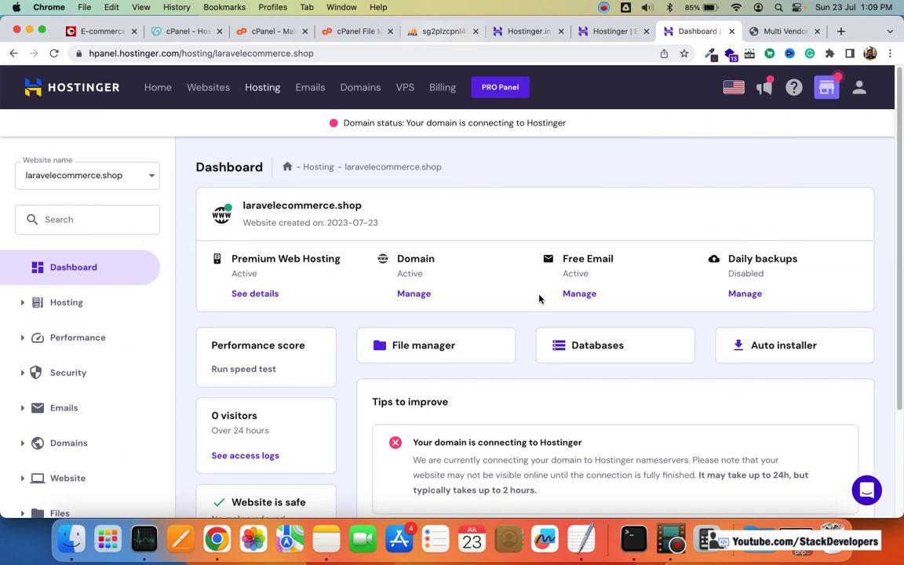
scroll(585, 350, "down", 4)
scroll(586, 349, "up", 4)
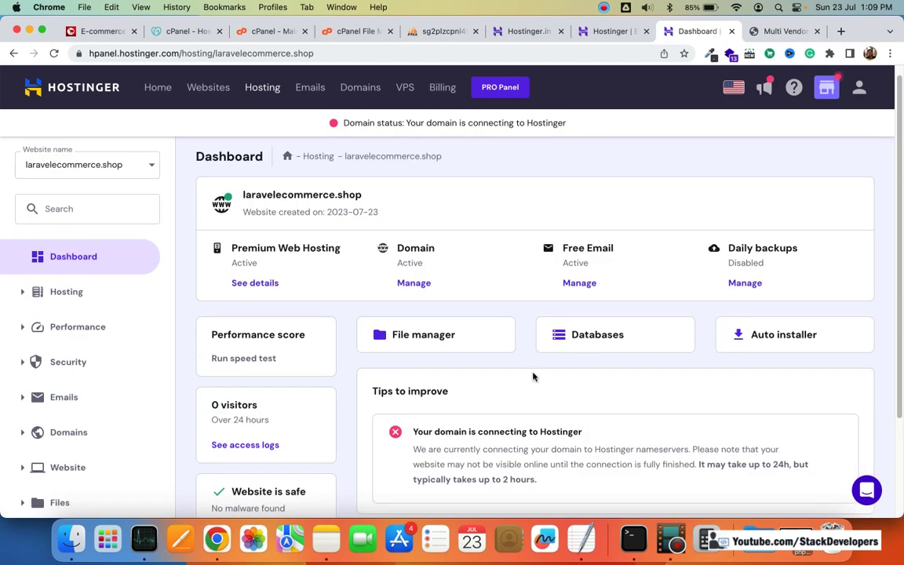
scroll(534, 375, "down", 1)
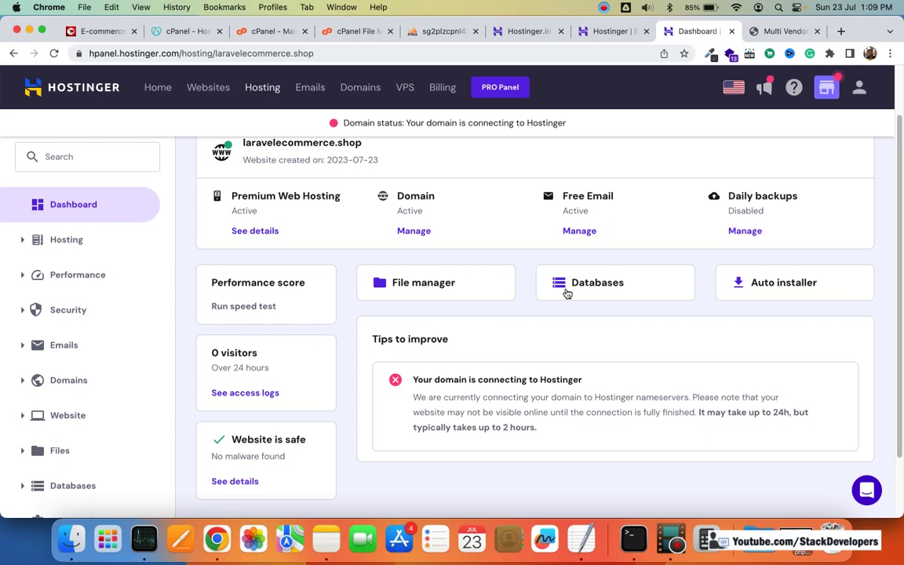
scroll(559, 331, "up", 2)
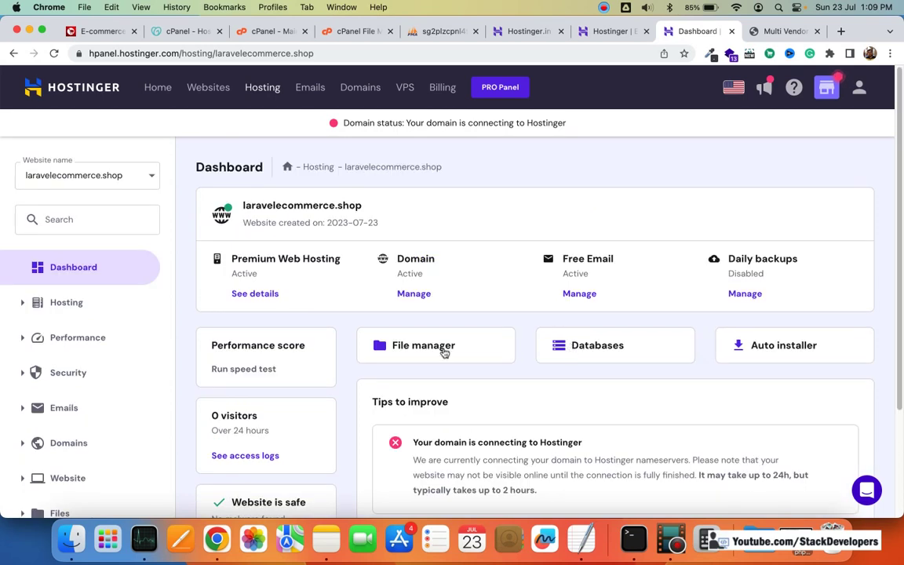
scroll(115, 336, "down", 1)
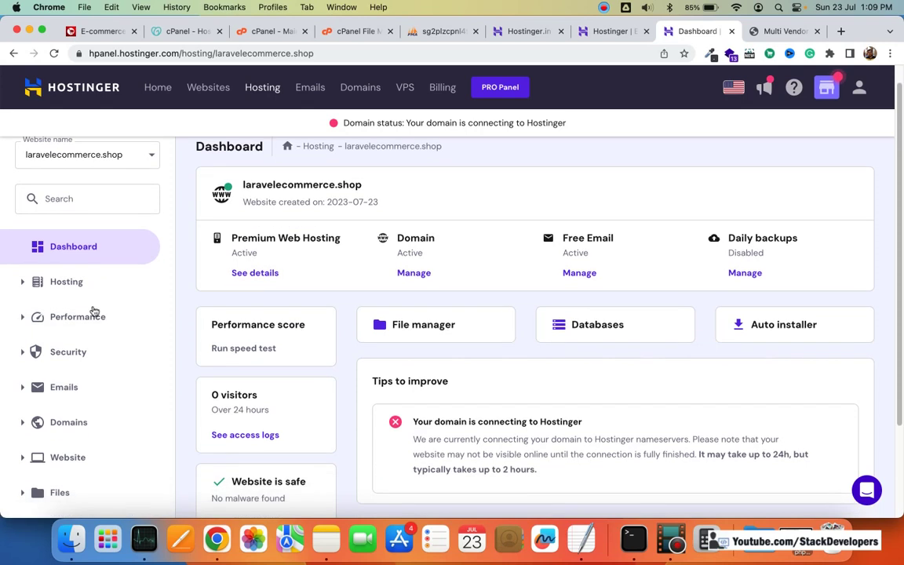
scroll(96, 312, "down", 1)
scroll(96, 312, "down", 1)
scroll(98, 329, "up", 1)
scroll(100, 349, "down", 3)
left_click(69, 331)
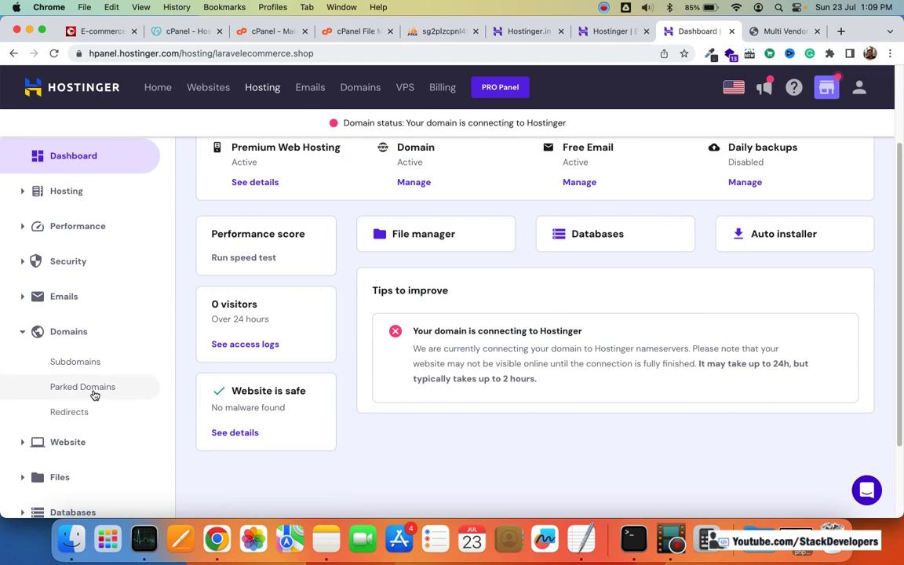
Step: Open Parked Domains and submit the pasted shop address as the domain to park
left_click(82, 387)
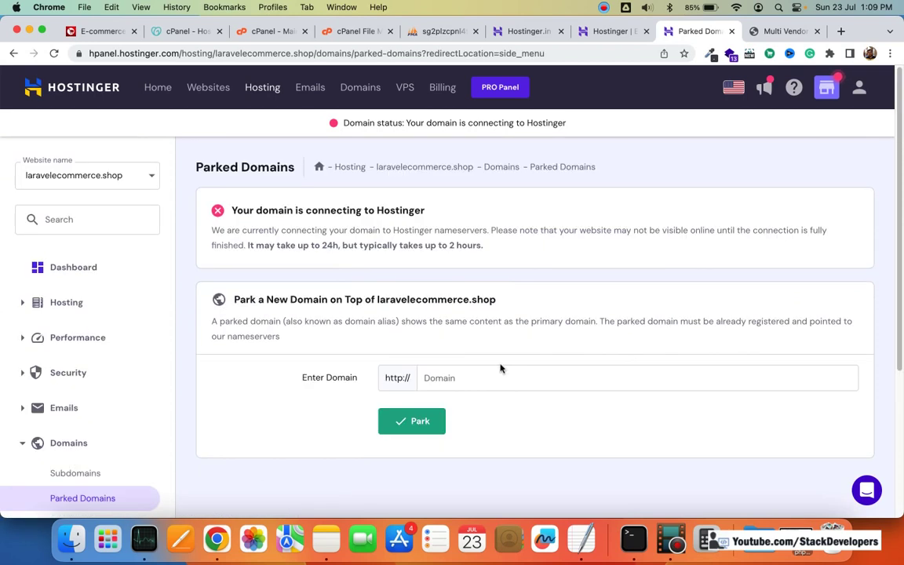
left_click(114, 32)
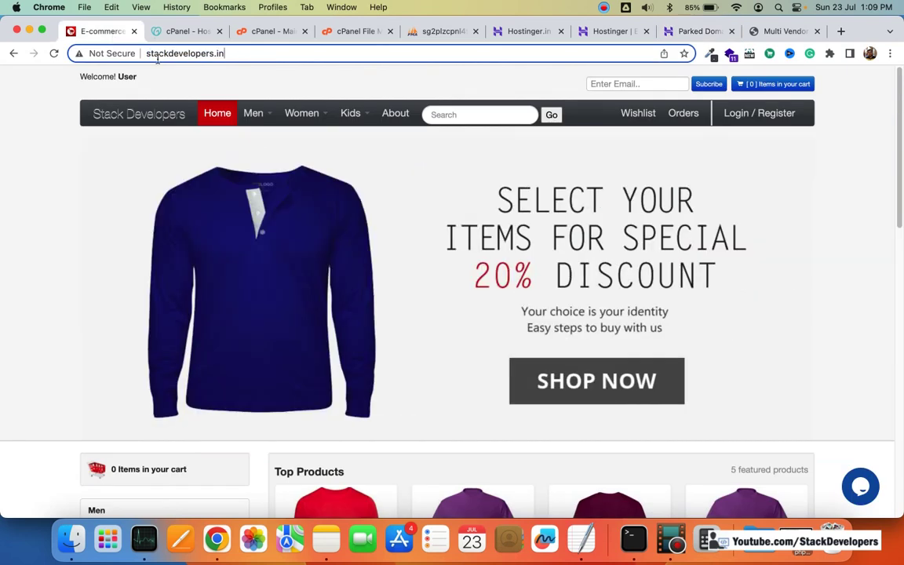
left_click(700, 31)
left_click(528, 381)
type("http://stackdevelopers.in/")
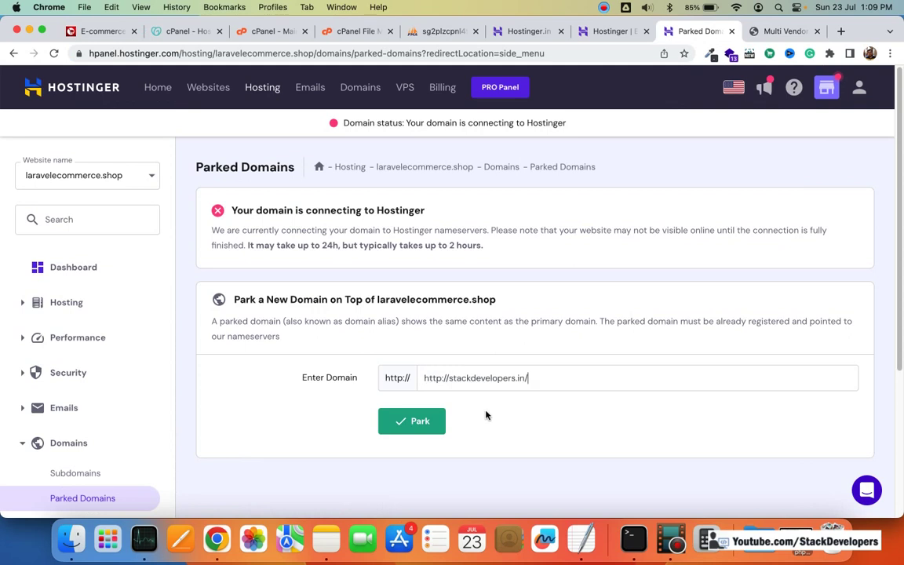
left_click(415, 422)
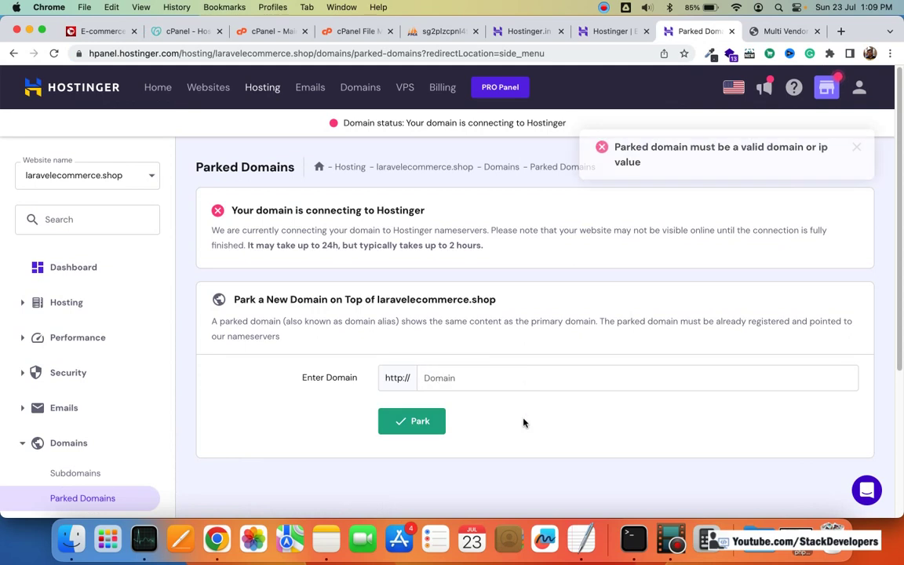
Step: Enter stackdevelopers.in as the domain and park it
scroll(549, 360, "down", 1)
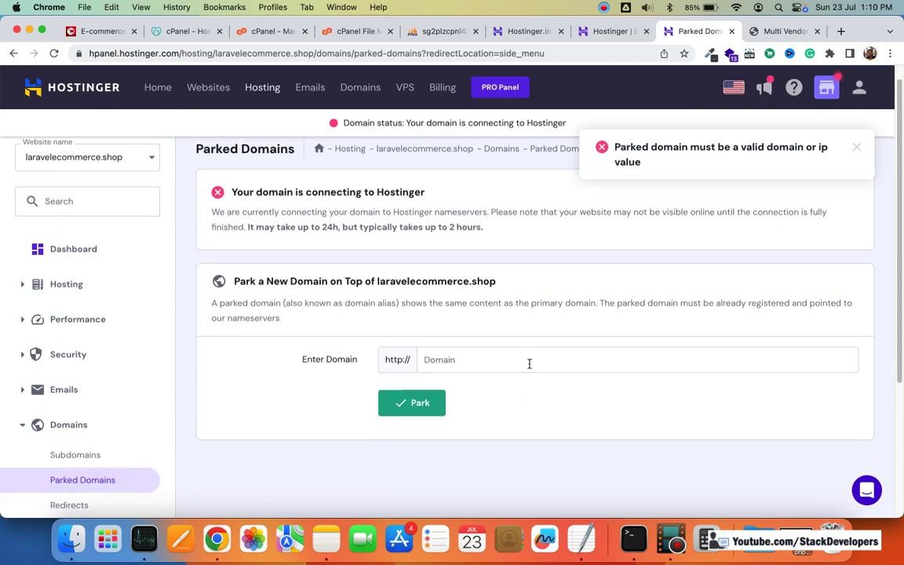
type("stackdevelopers.in")
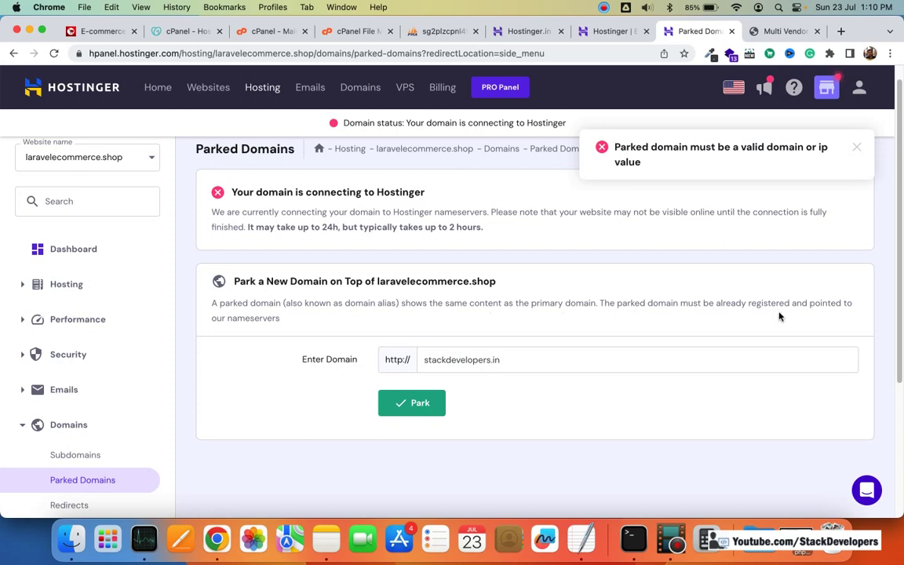
left_click(410, 404)
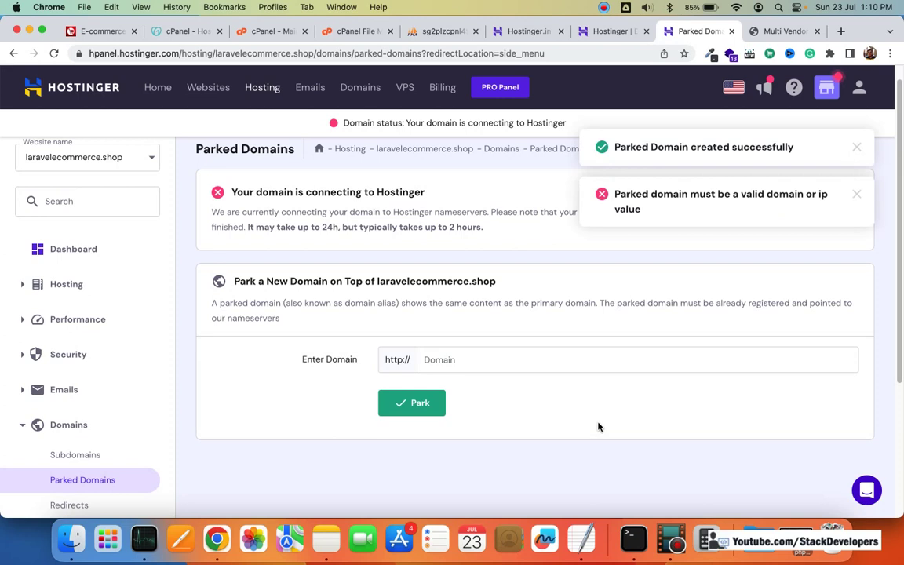
scroll(612, 384, "down", 5)
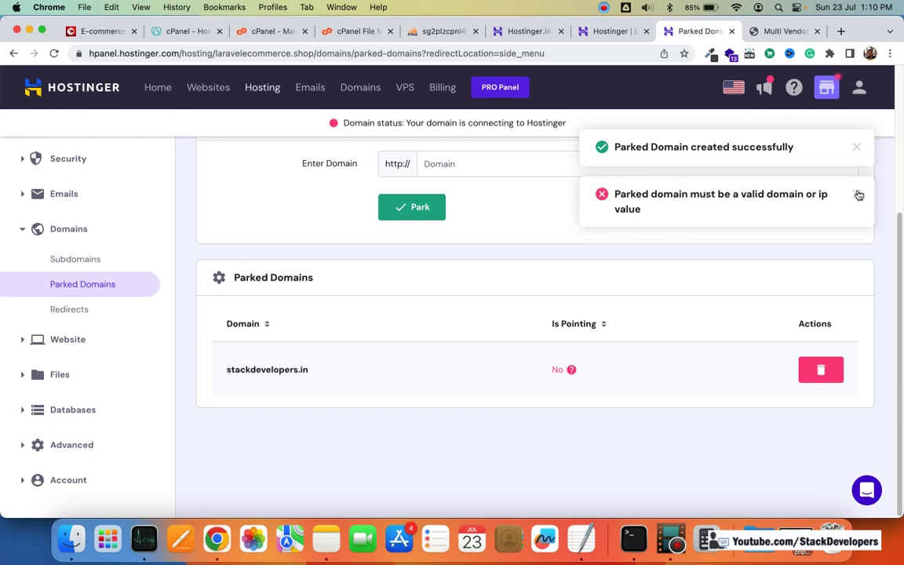
scroll(567, 276, "up", 5)
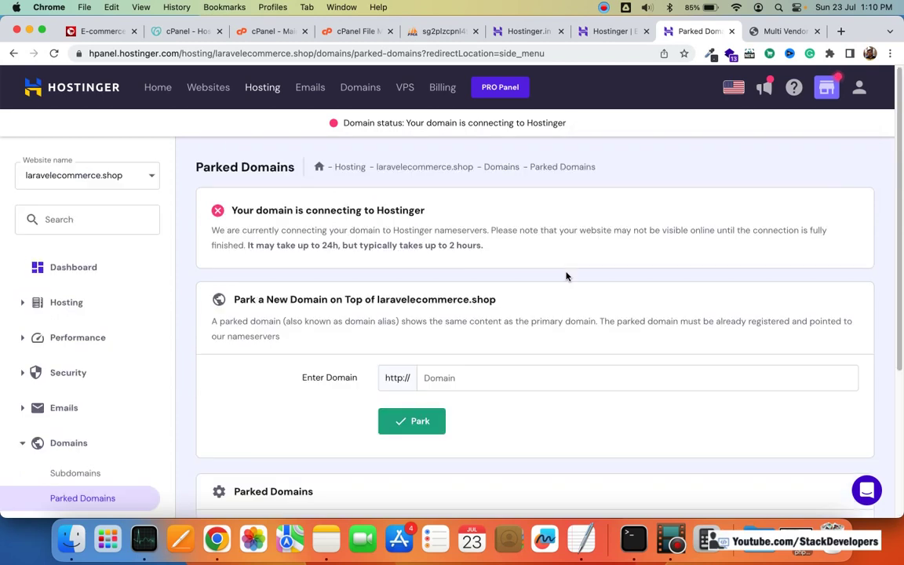
scroll(549, 283, "down", 1)
scroll(513, 290, "down", 3)
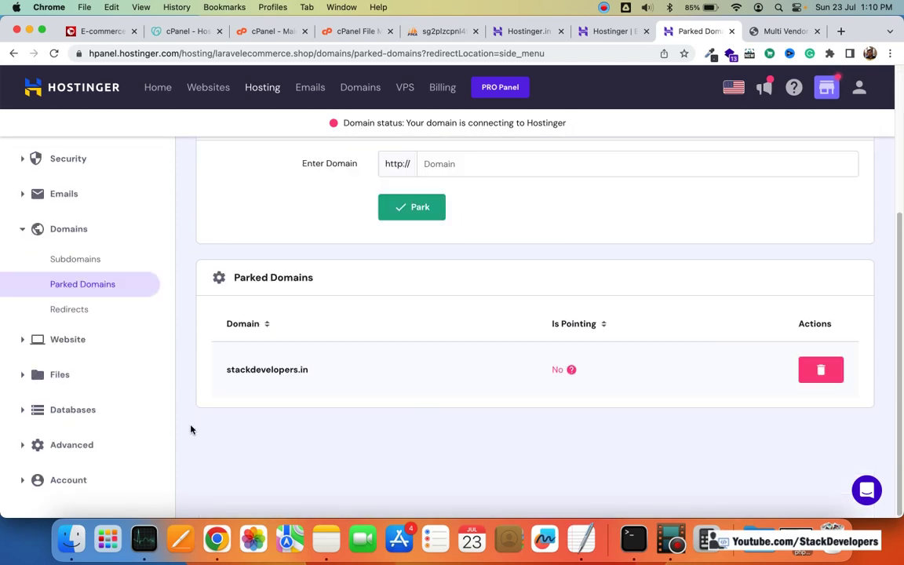
scroll(453, 398, "up", 4)
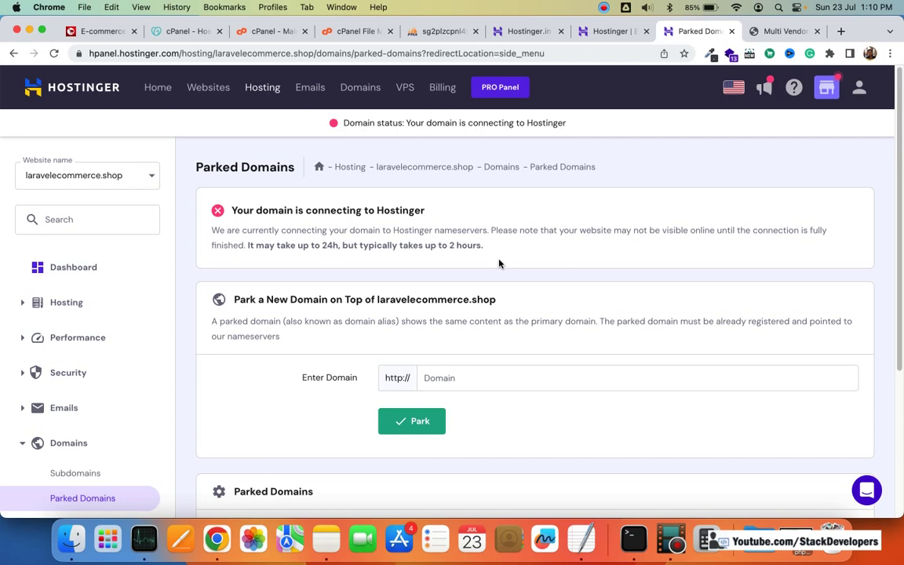
scroll(134, 289, "down", 5)
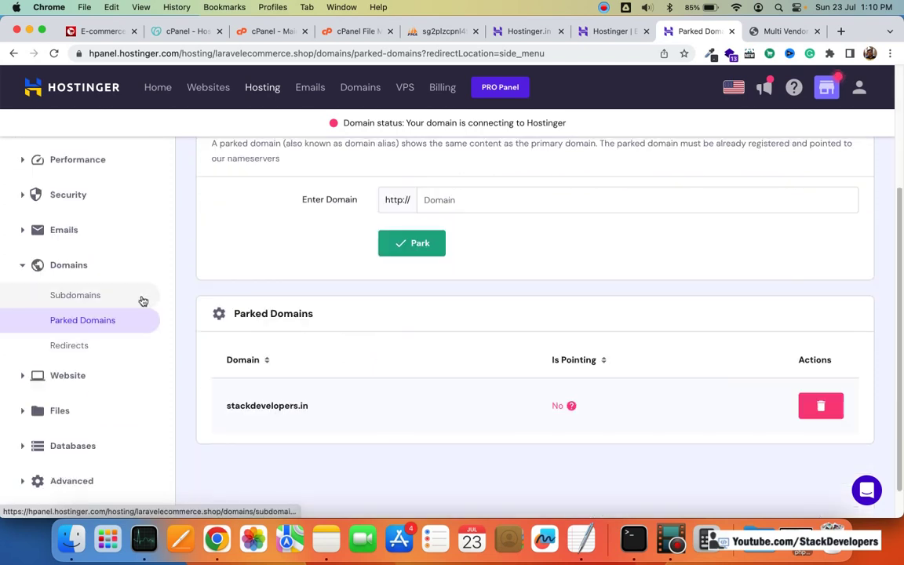
scroll(120, 350, "down", 1)
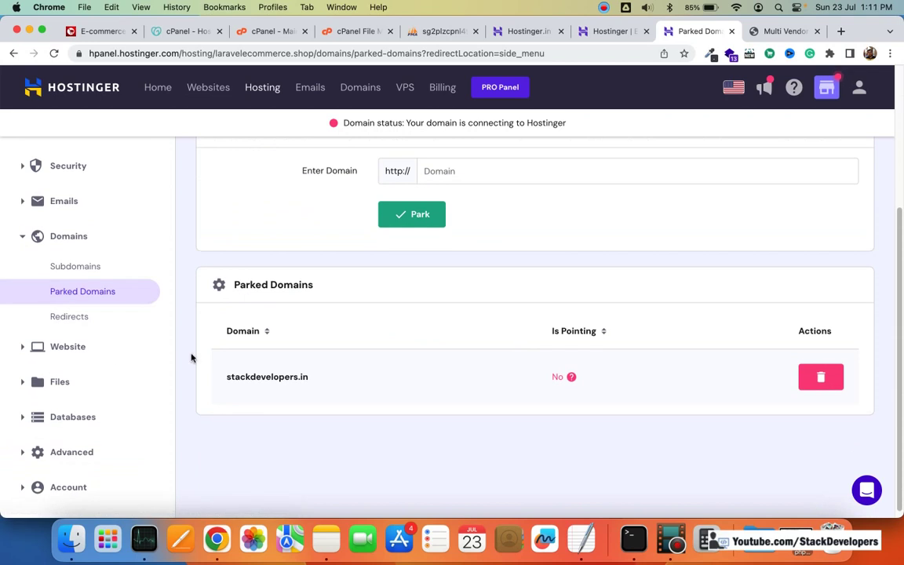
scroll(116, 350, "down", 1)
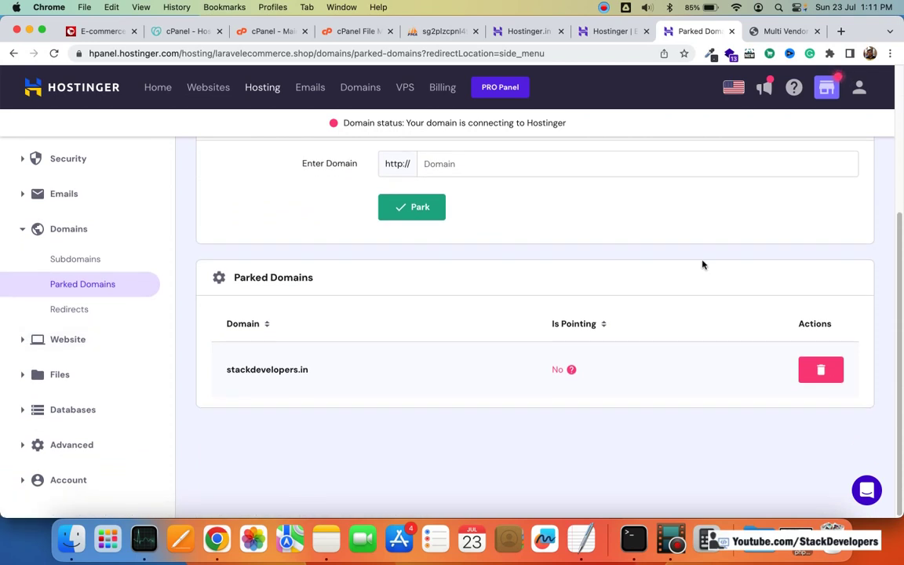
left_click(622, 7)
left_click(627, 52)
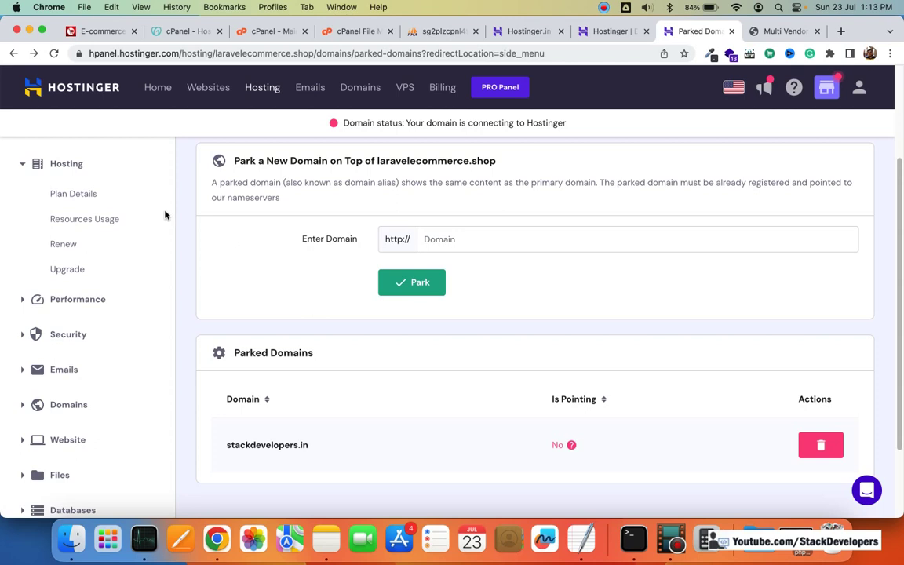
Step: Show Hosting Plan Details with nameservers ns1.dns-parking.com and ns2.dns-parking.com
left_click(78, 199)
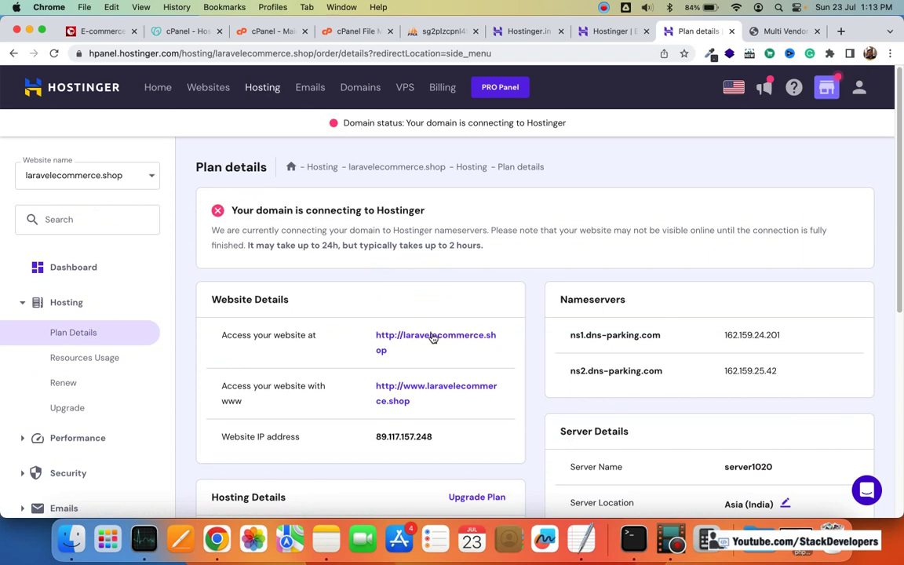
scroll(657, 337, "down", 1)
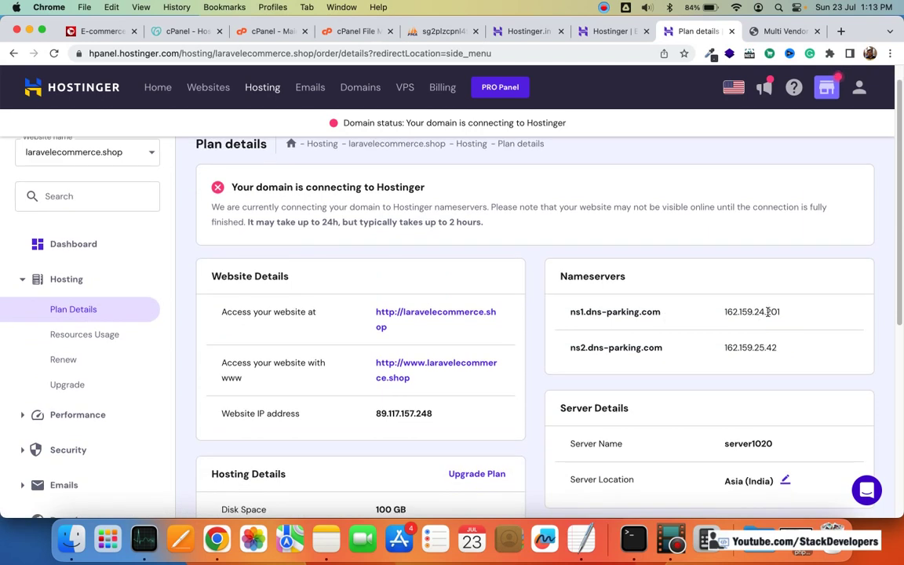
scroll(768, 312, "down", 1)
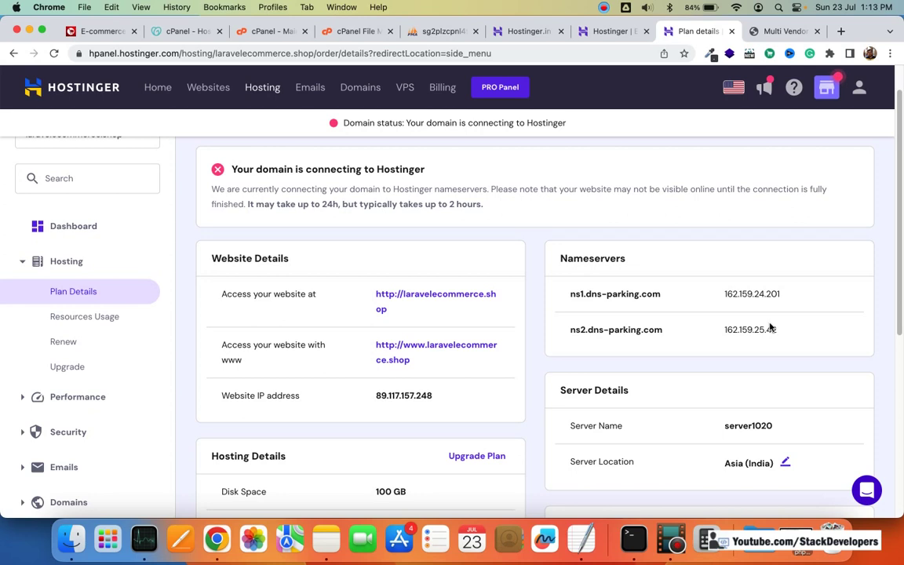
Step: In GoDaddy, go to My Products and open the stackdevelopers.in domain card
left_click(170, 32)
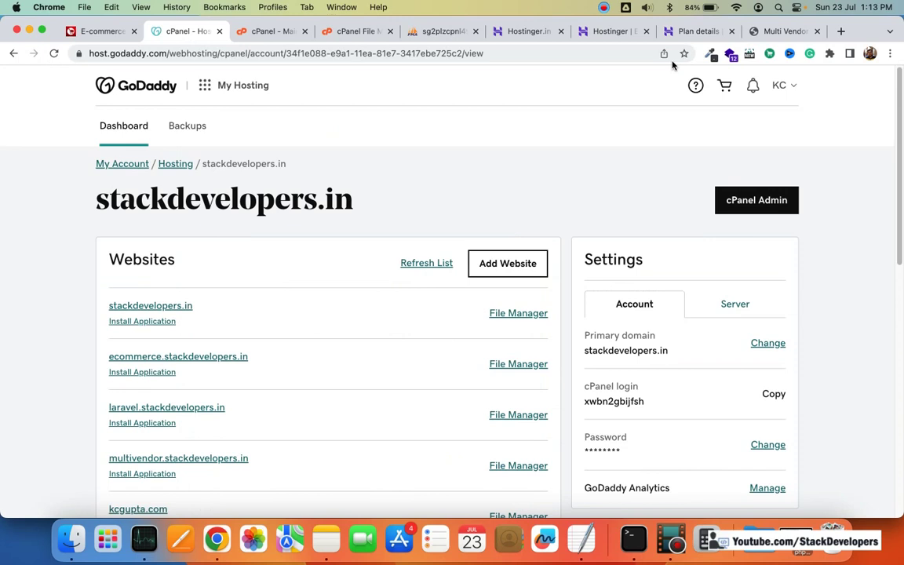
left_click(787, 87)
left_click(671, 203)
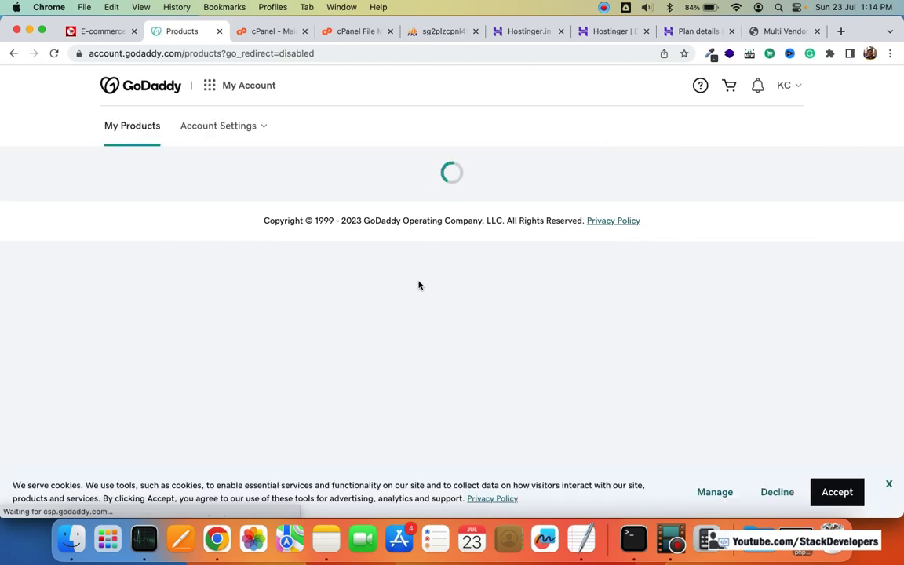
scroll(423, 280, "down", 6)
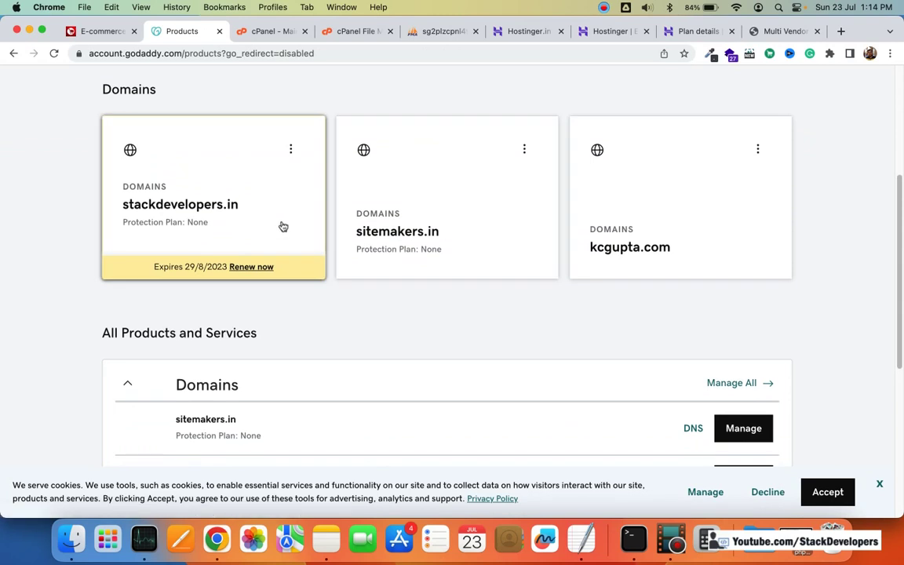
scroll(484, 297, "down", 3)
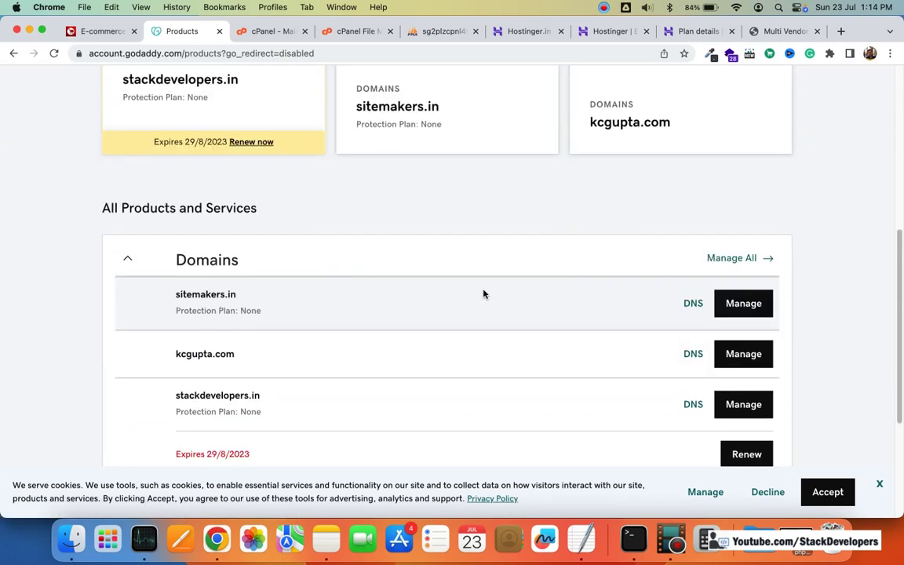
scroll(527, 290, "down", 2)
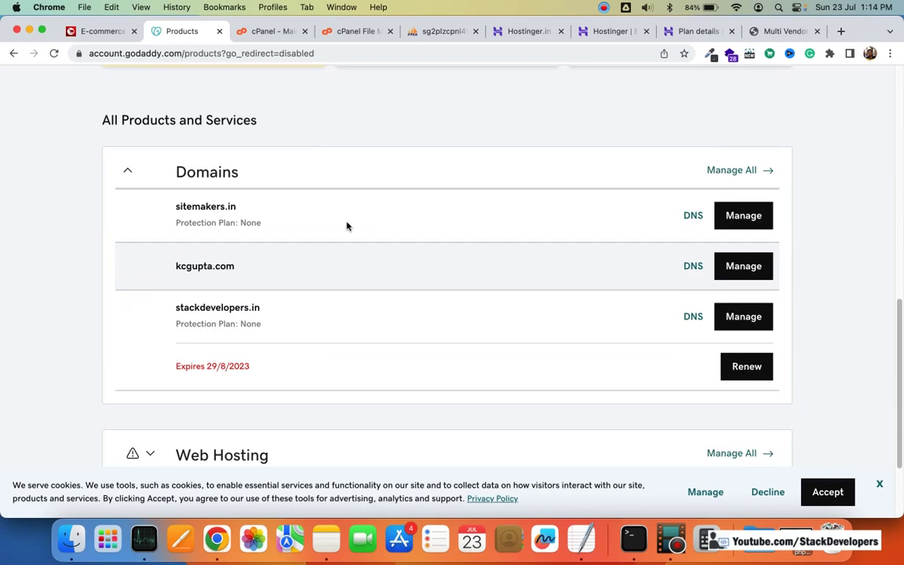
scroll(329, 223, "up", 6)
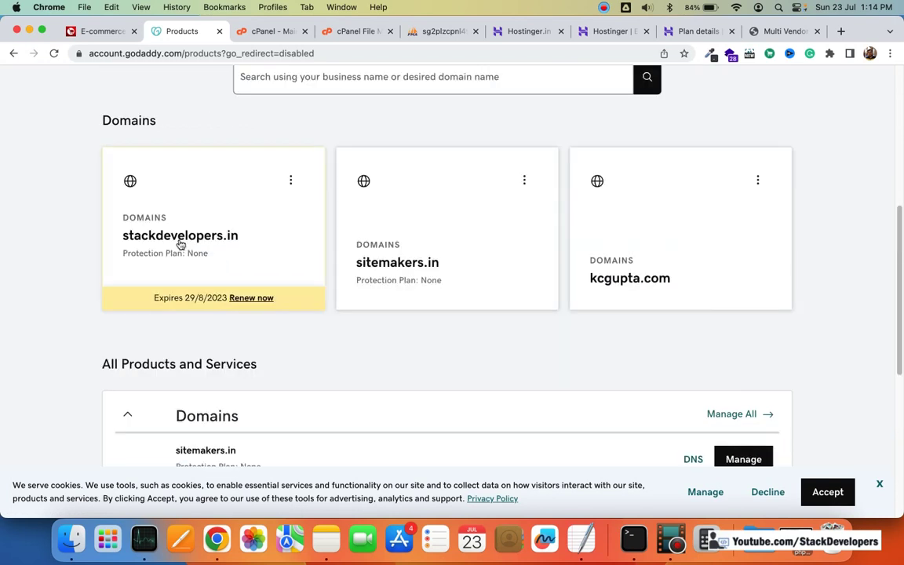
scroll(260, 236, "up", 3)
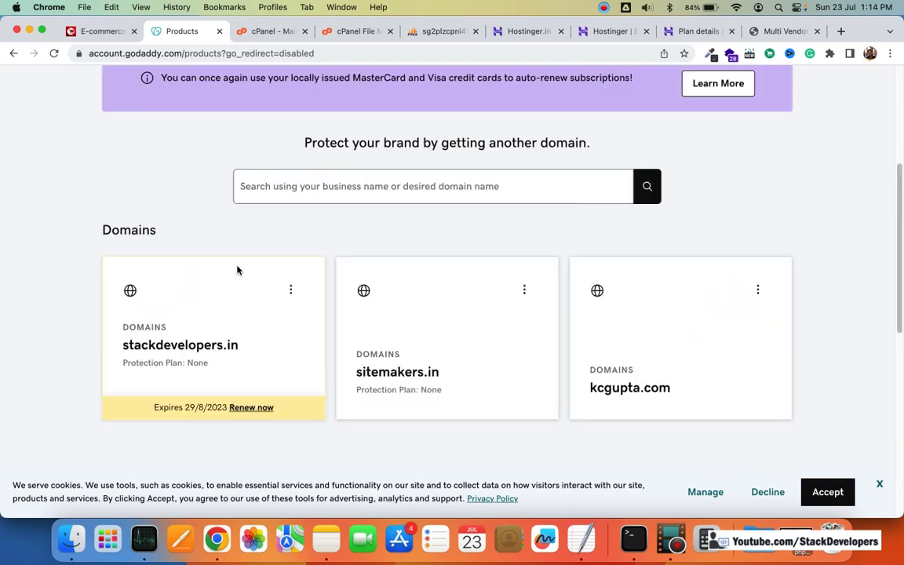
left_click(224, 335)
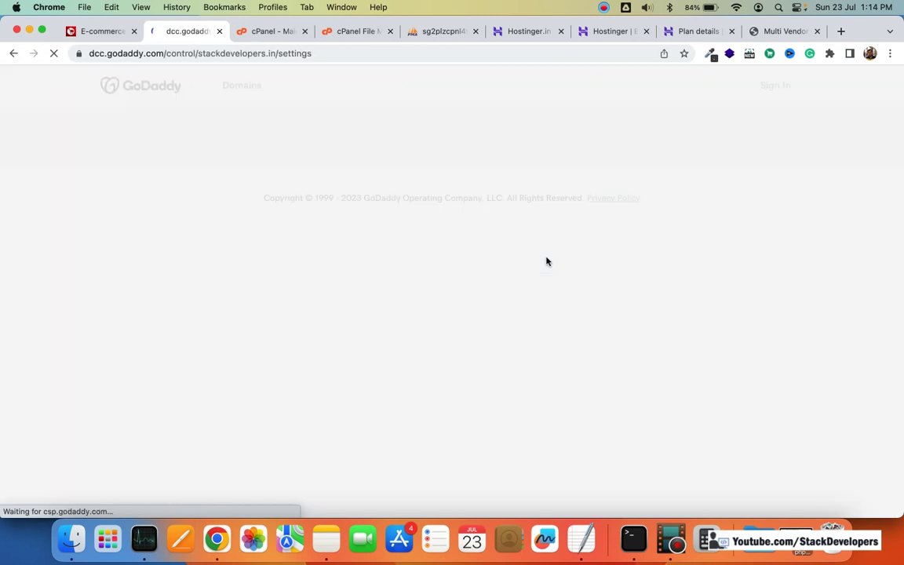
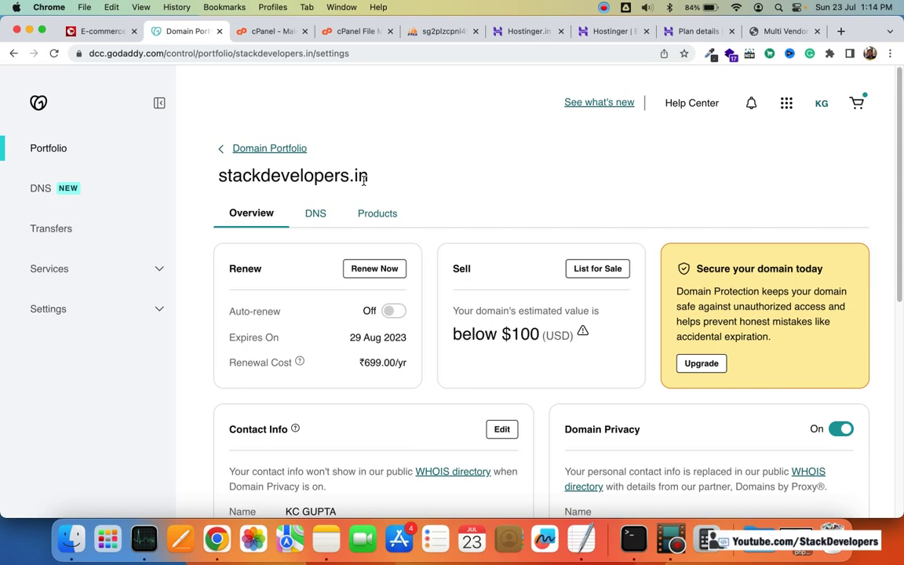
Step: Go back to My Products, review the three listed domains, then bring up the cPanel dashboard
left_click(12, 52)
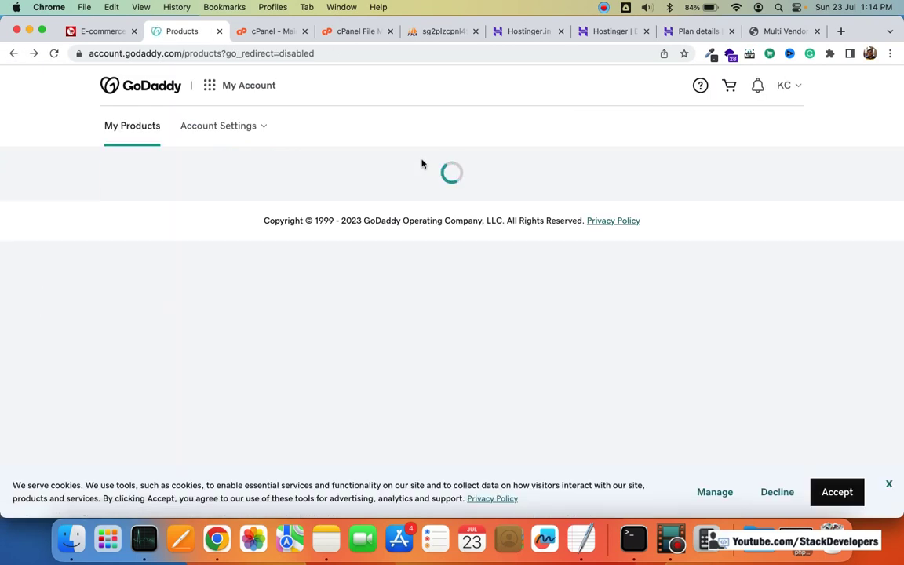
scroll(233, 233, "down", 3)
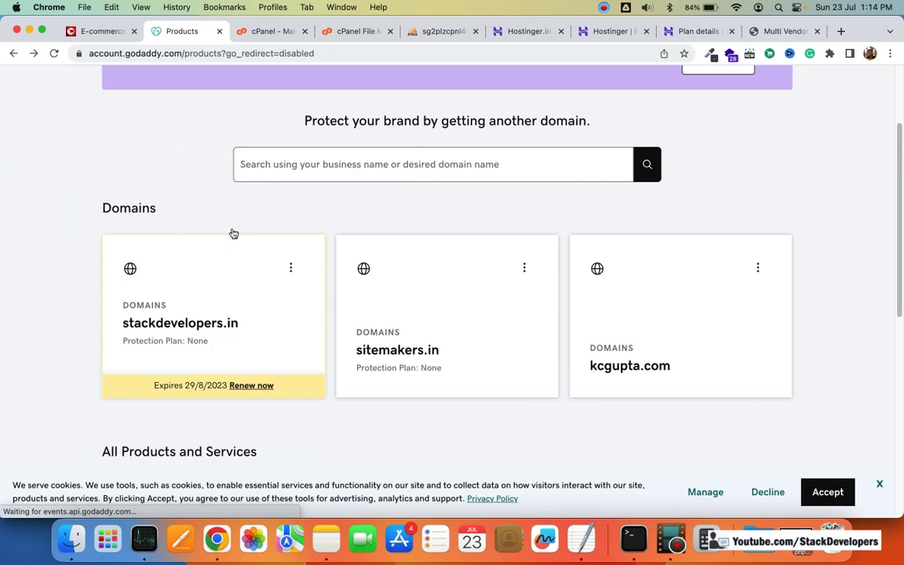
scroll(233, 233, "down", 2)
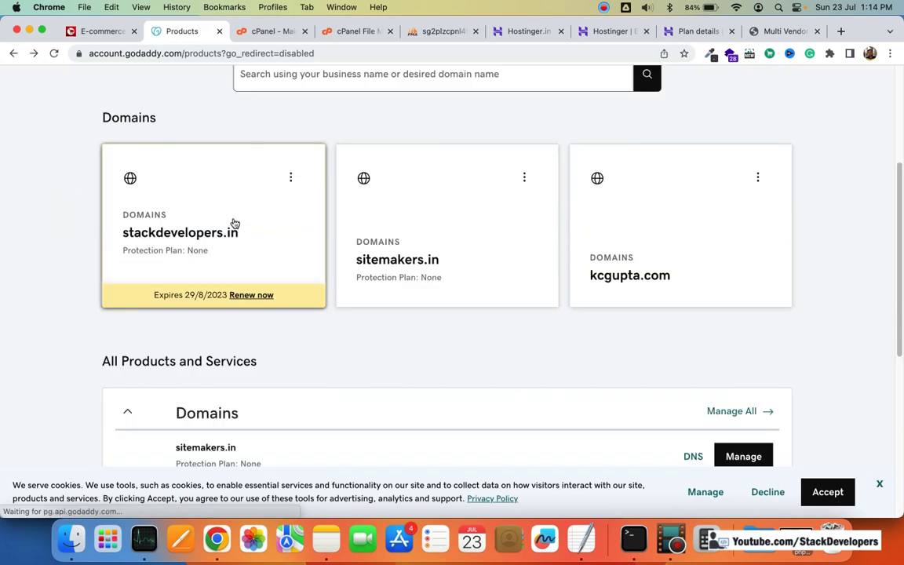
scroll(233, 226, "down", 1)
scroll(243, 220, "down", 6)
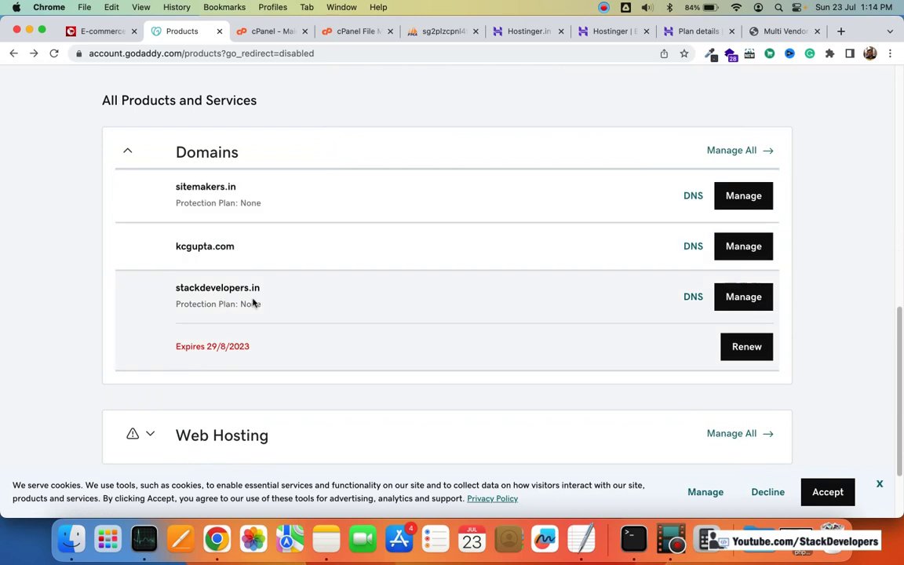
scroll(329, 301, "up", 1)
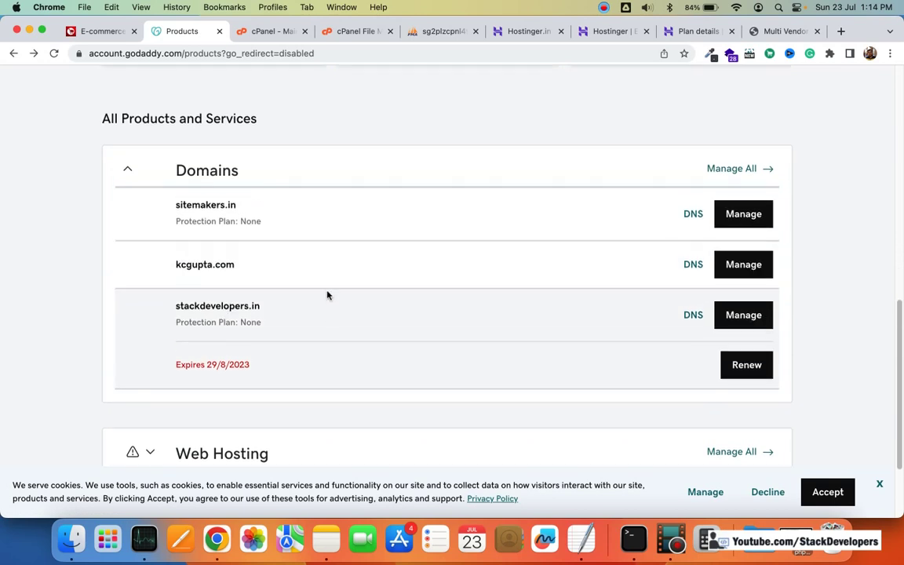
scroll(329, 296, "up", 1)
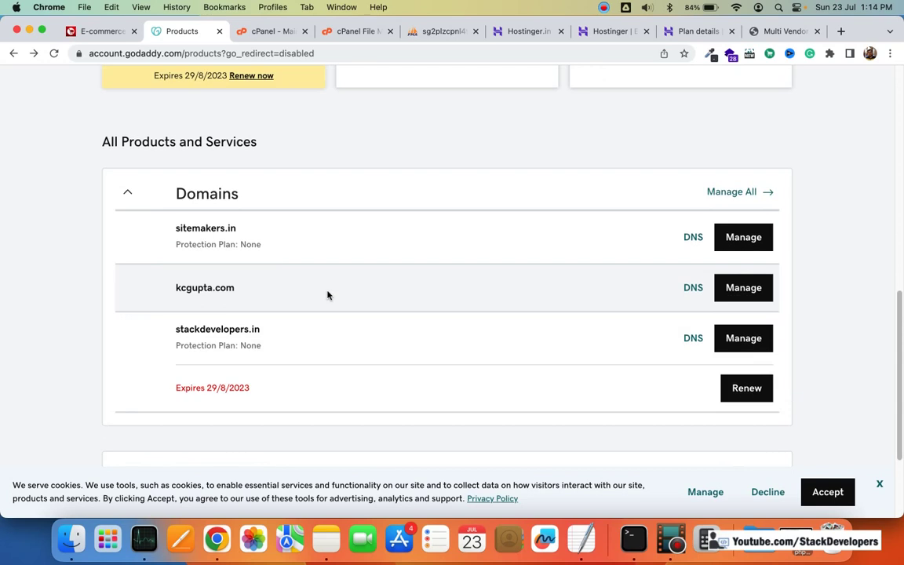
scroll(329, 295, "down", 3)
scroll(341, 292, "up", 15)
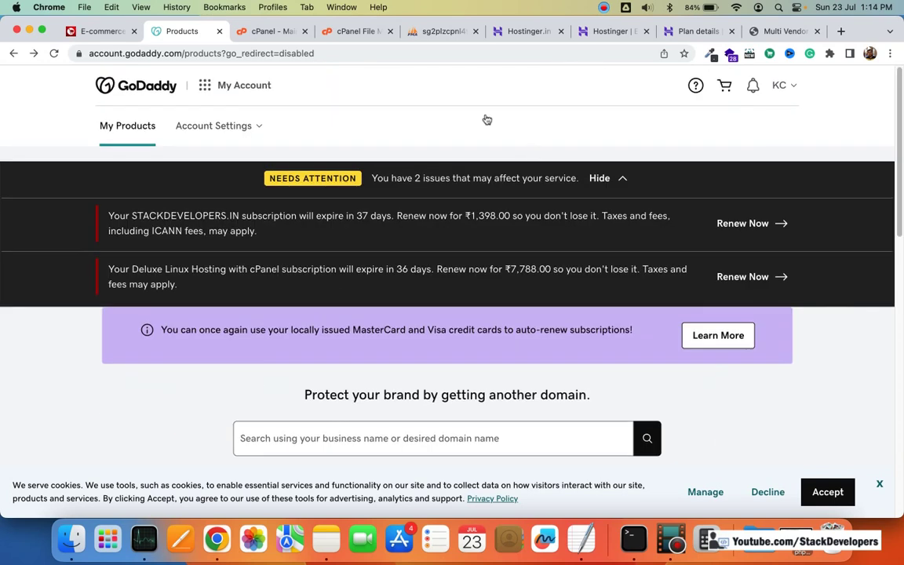
scroll(512, 157, "down", 3)
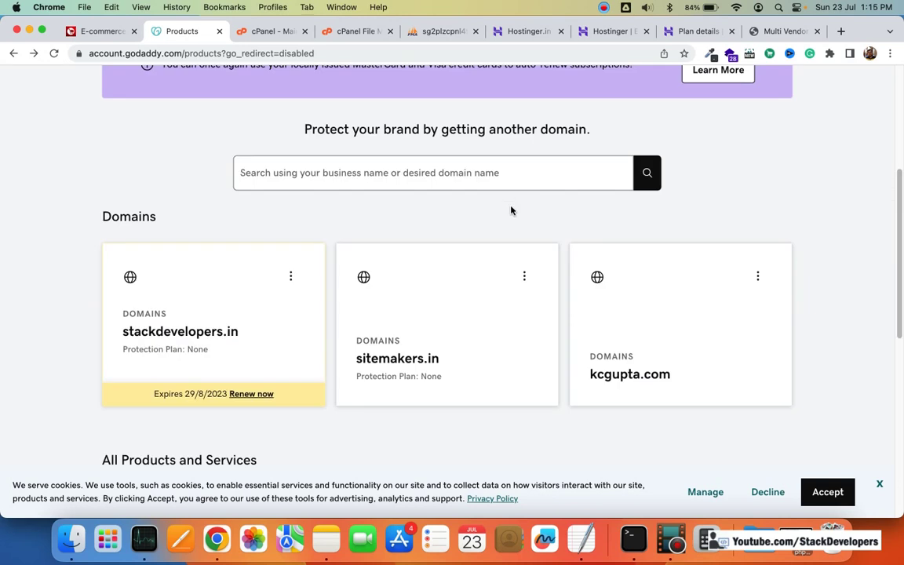
scroll(511, 210, "up", 3)
scroll(562, 149, "down", 5)
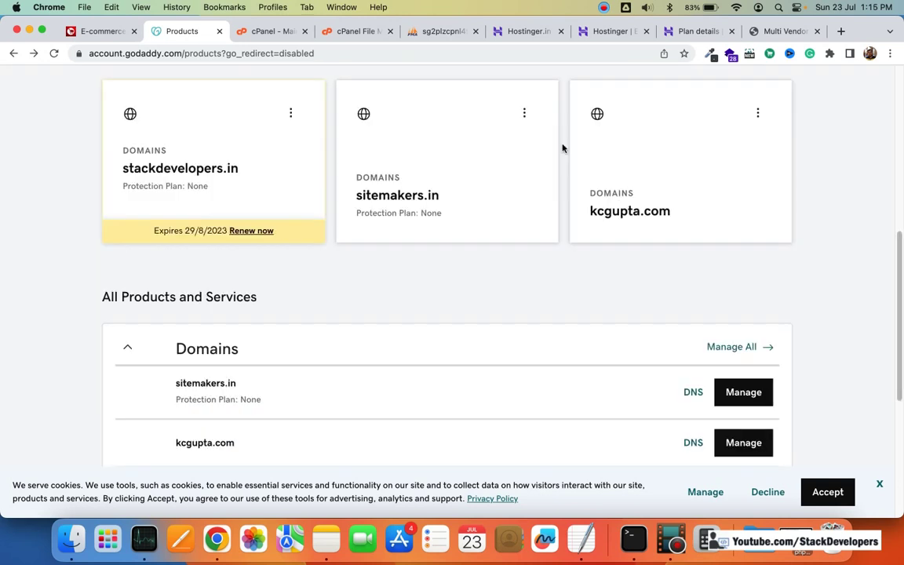
scroll(561, 148, "down", 4)
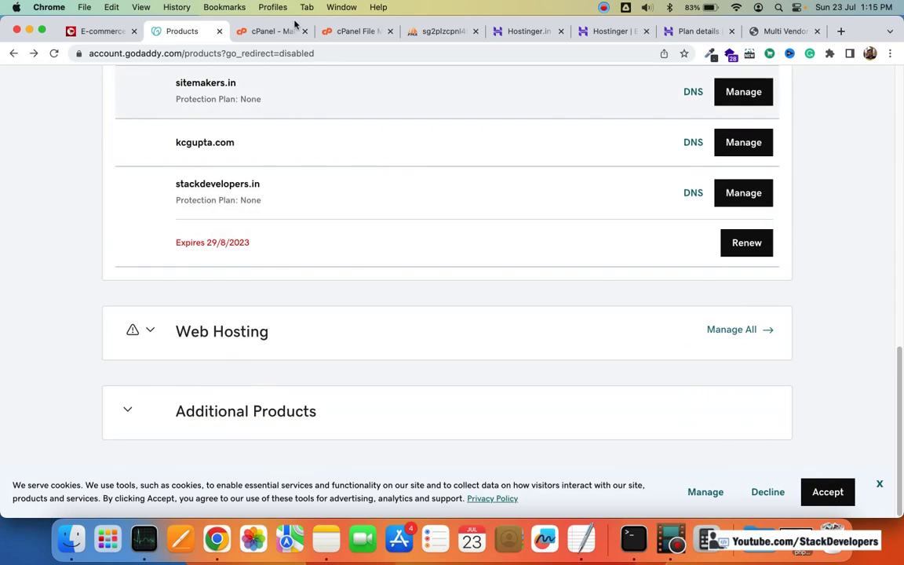
left_click(272, 31)
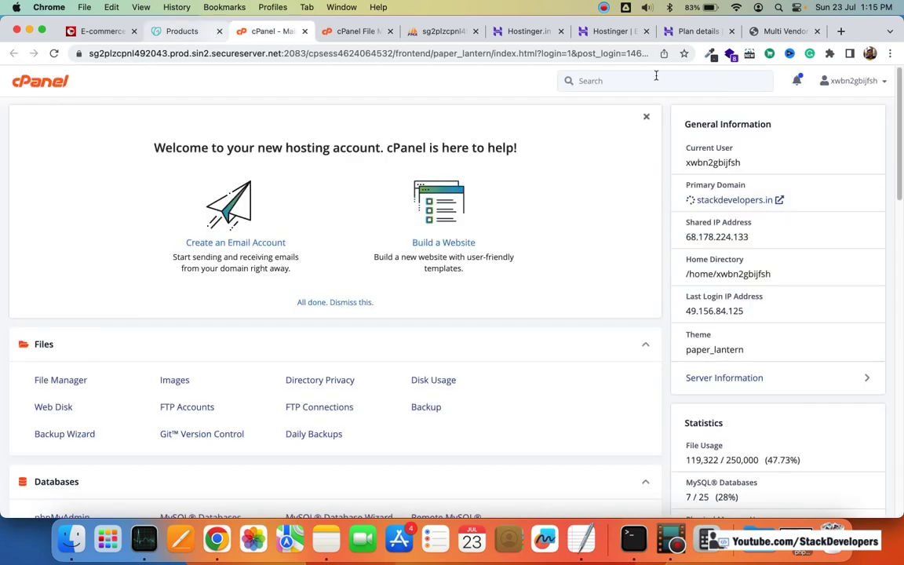
Step: Find File Manager through the cPanel feature search and open the public_html folder
left_click(679, 80)
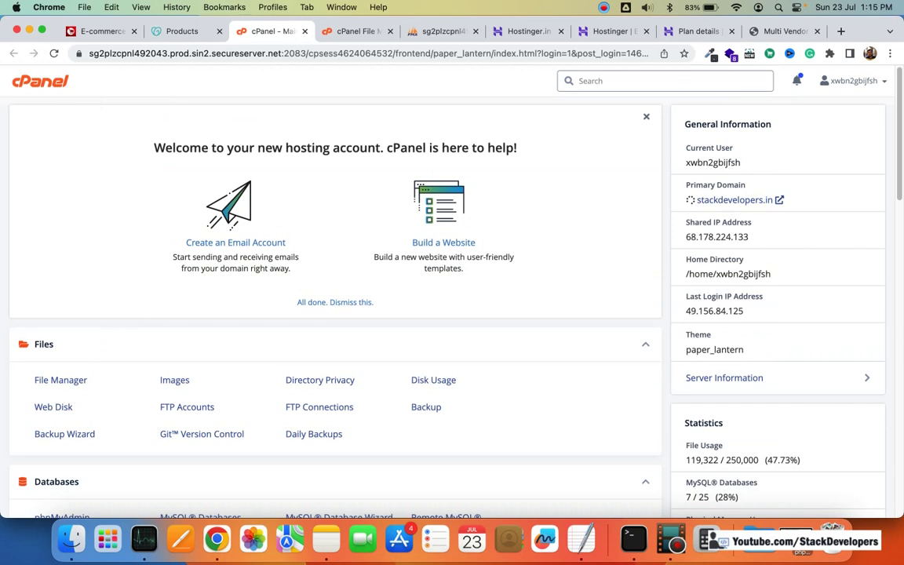
type("file")
left_click(635, 120)
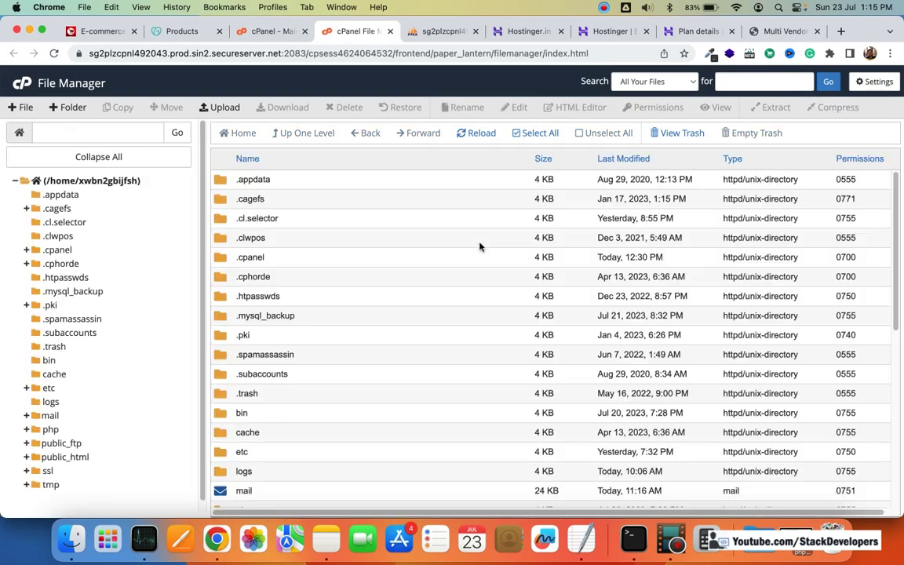
scroll(262, 315, "down", 3)
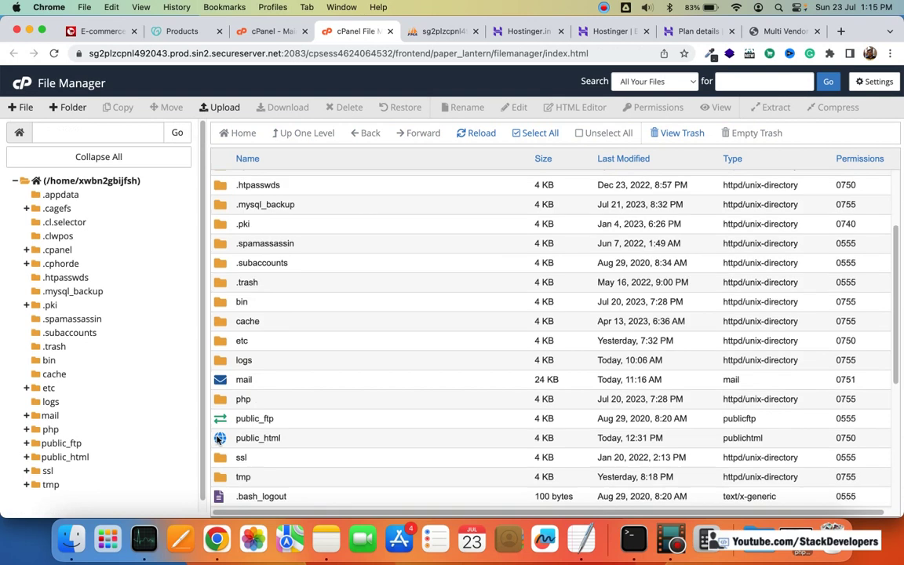
double_click(219, 440)
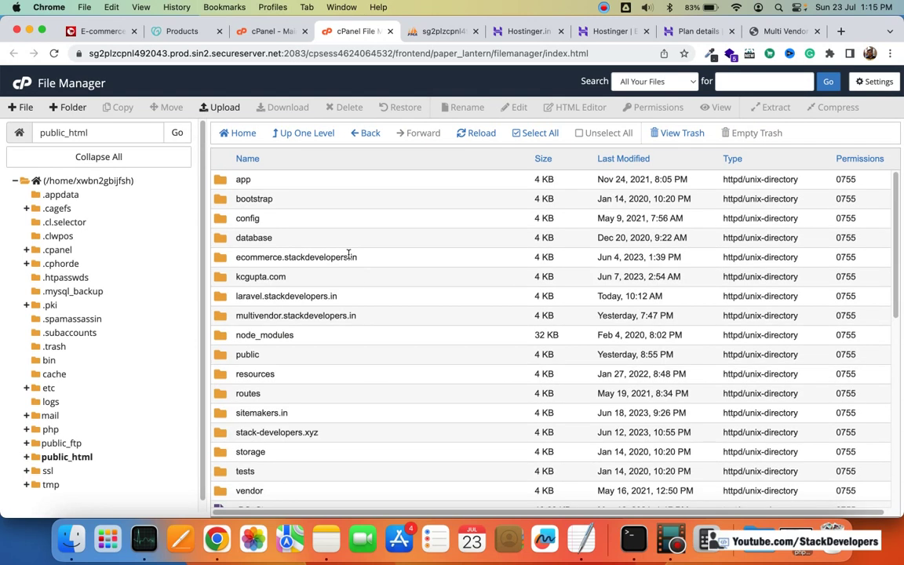
Step: Zip ecommerce.stackdevelopers.in into ecommerce.stackdevelopers.in.zip, then select the kcgupta.com folder
left_click(355, 256)
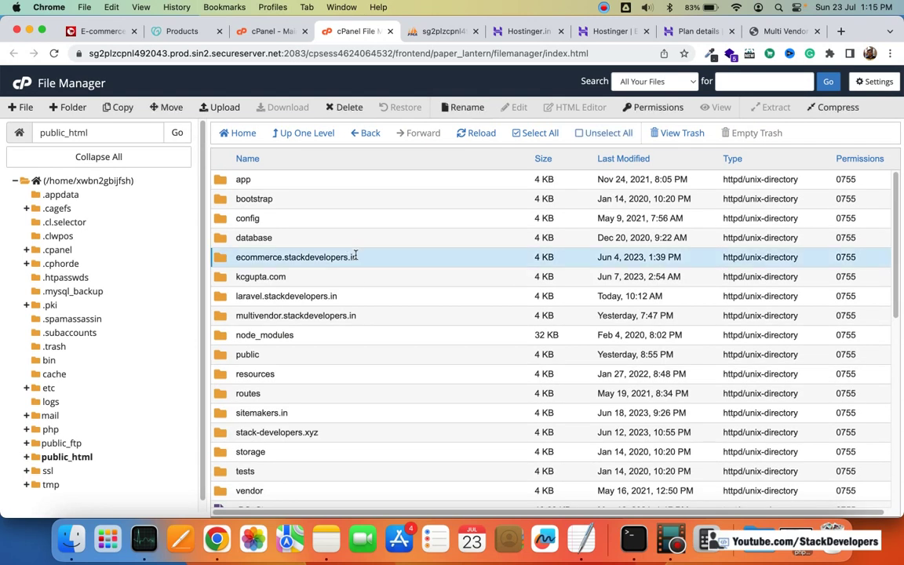
right_click(355, 256)
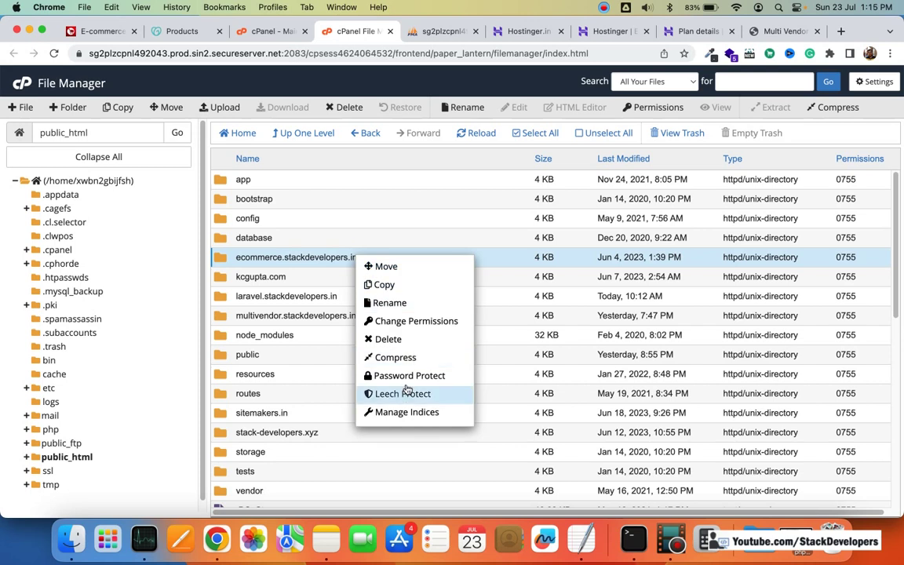
left_click(396, 357)
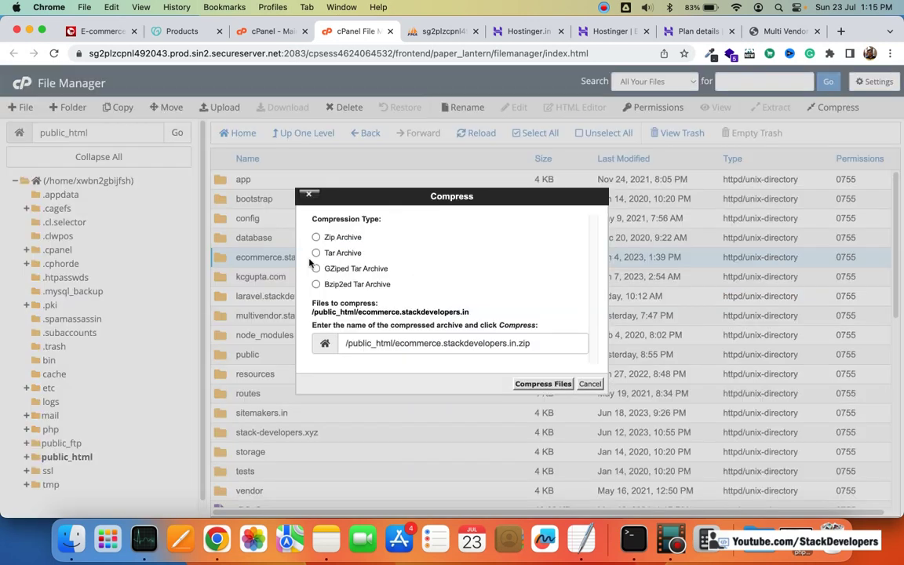
left_click(315, 237)
left_click(542, 384)
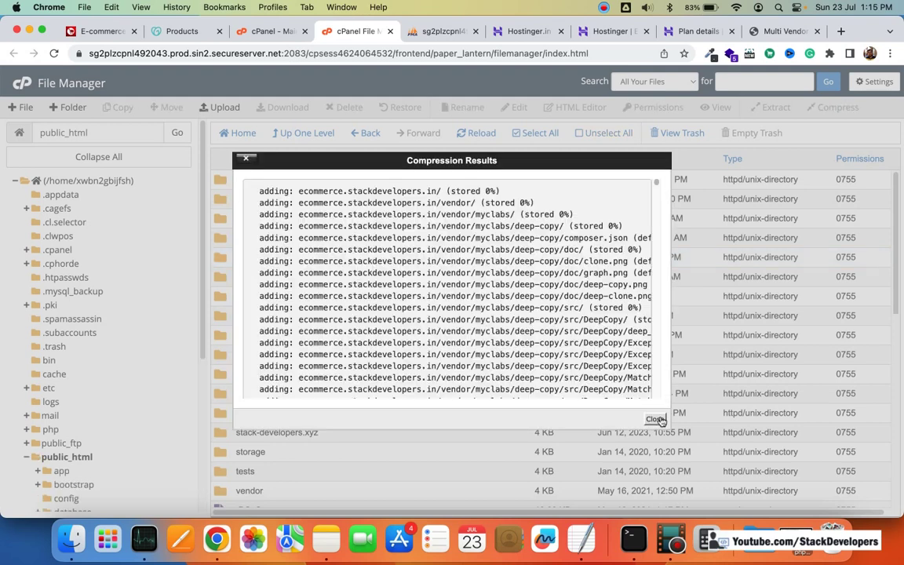
left_click(655, 419)
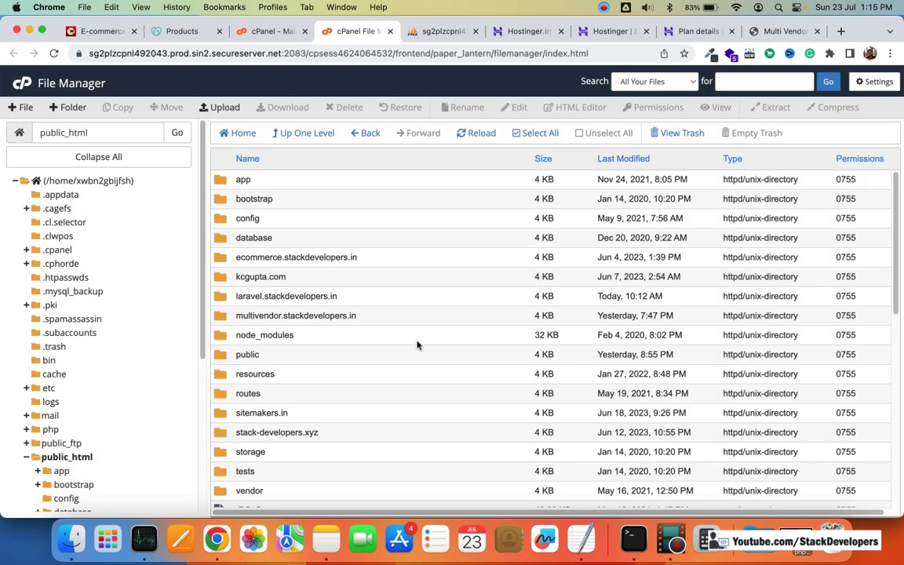
left_click(312, 277)
right_click(318, 275)
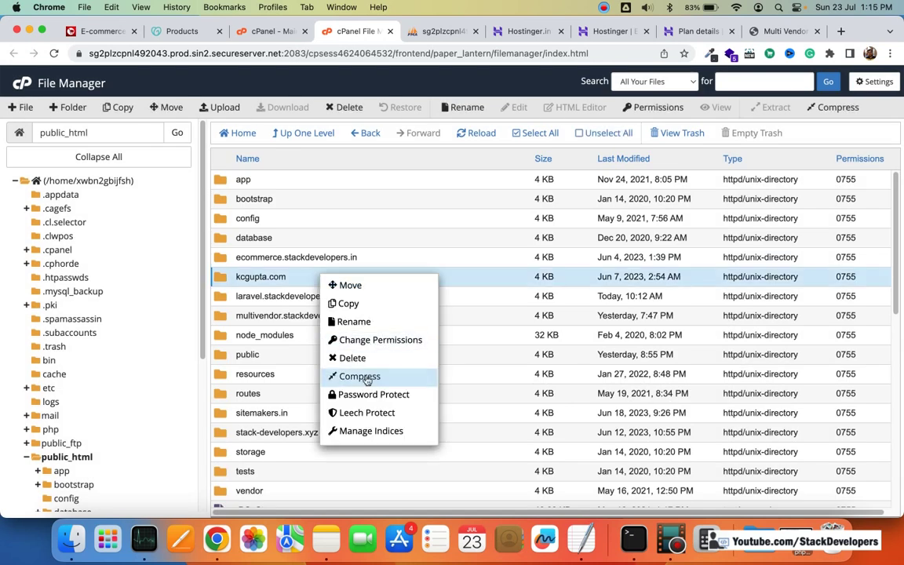
Step: Compress the kcgupta.com folder into kcgupta.com.zip
left_click(365, 377)
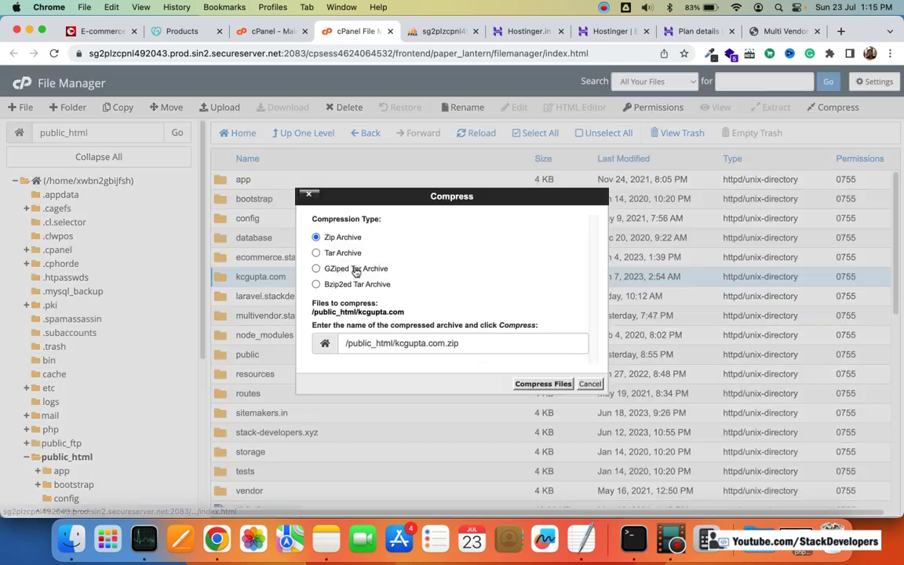
left_click(543, 385)
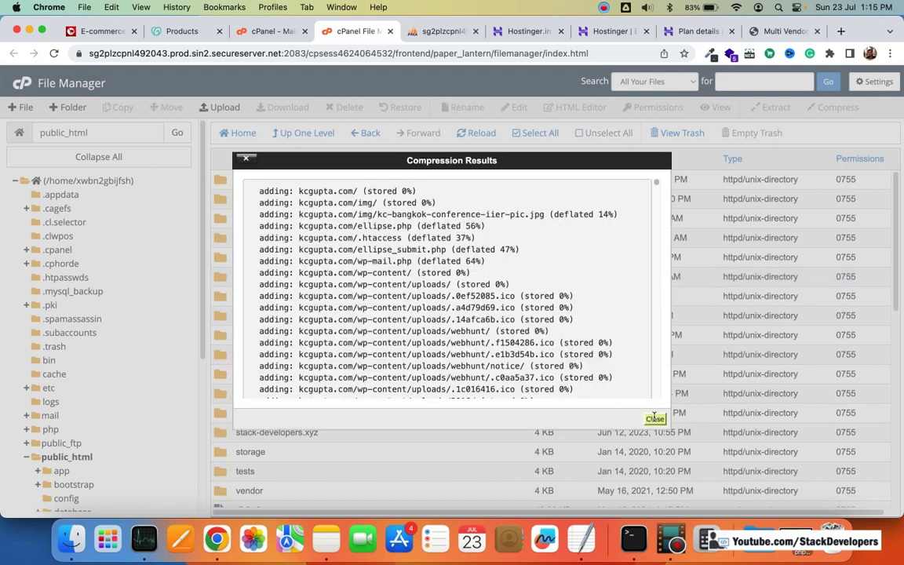
left_click(654, 418)
Step: Compress the laravel.stackdevelopers.in folder into laravel.stackdevelopers.in.zip
left_click(300, 296)
right_click(298, 297)
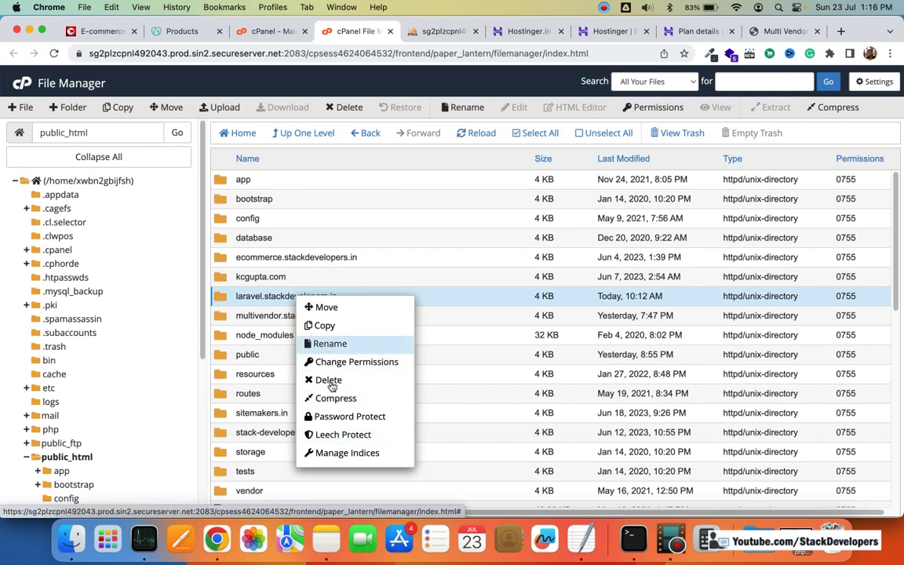
left_click(337, 398)
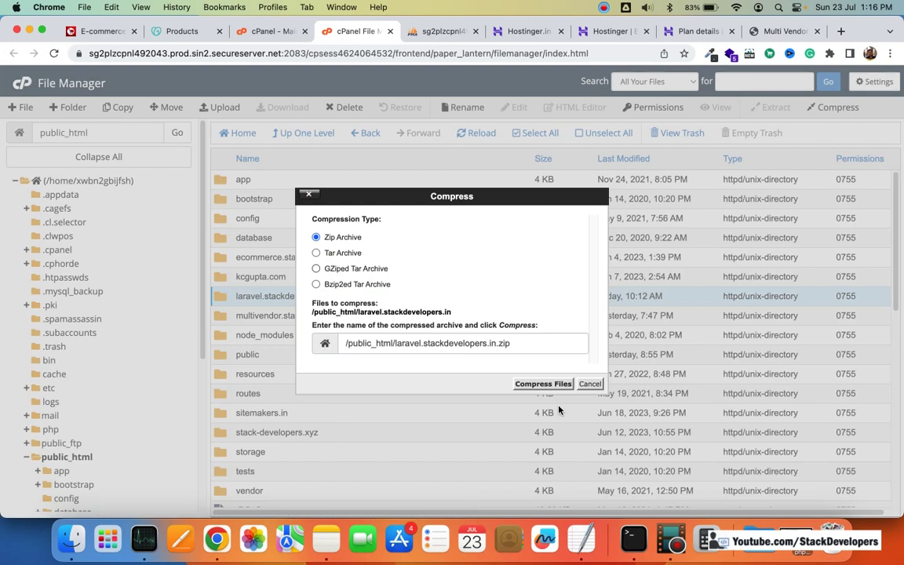
left_click(545, 383)
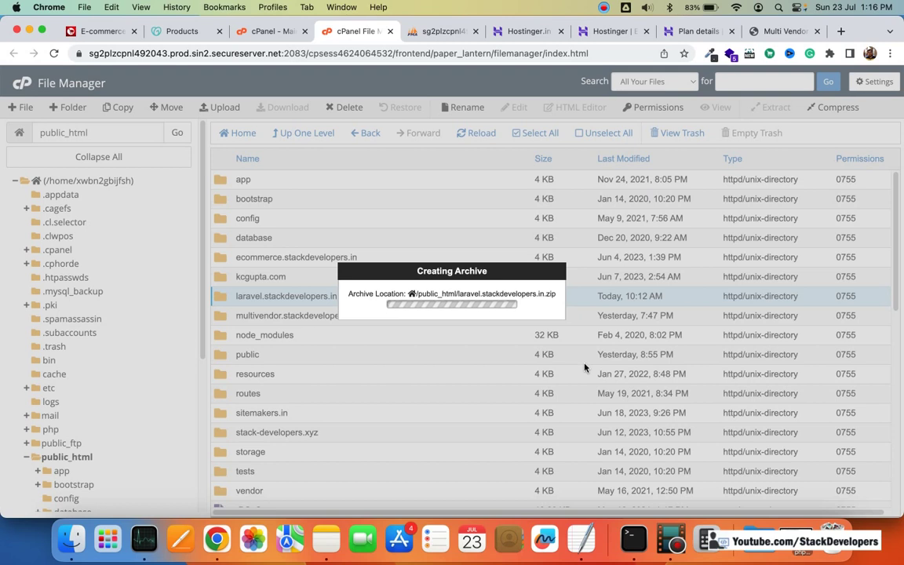
left_click(655, 418)
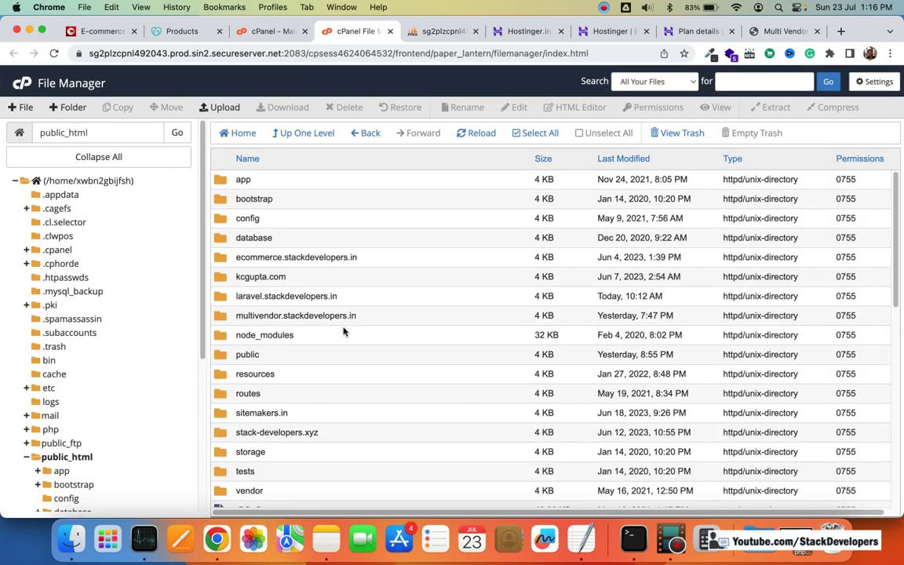
Step: Compress the multivendor.stackdevelopers.in folder into multivendor.stackdevelopers.in.zip
right_click(332, 316)
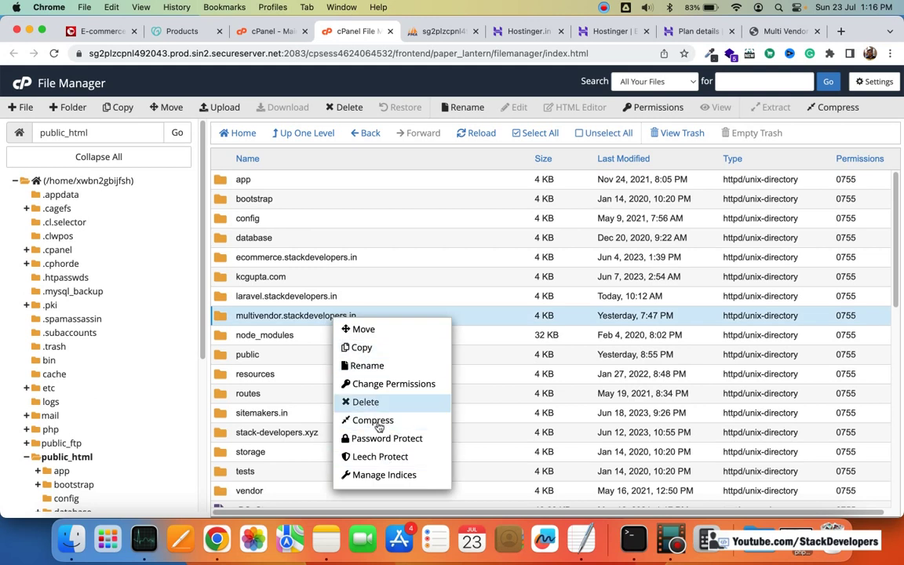
left_click(365, 419)
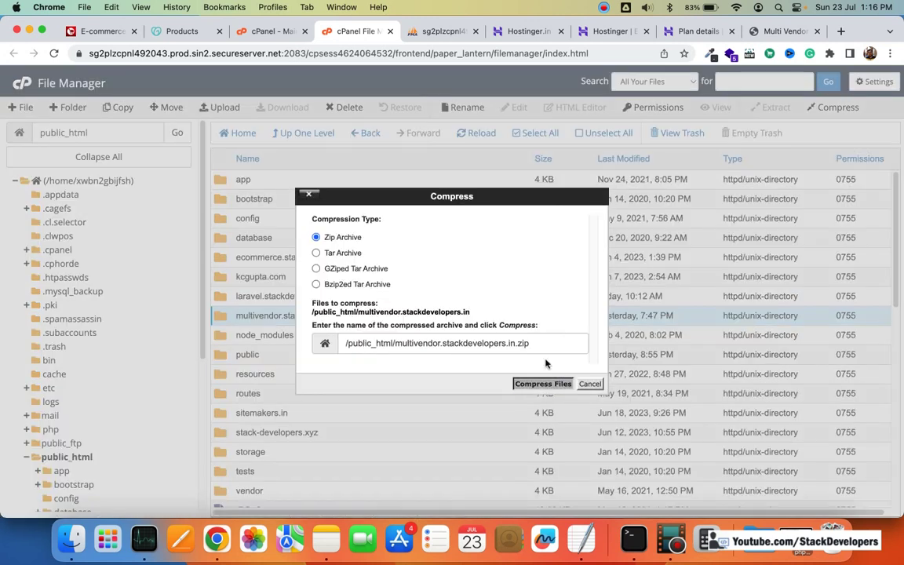
left_click(538, 384)
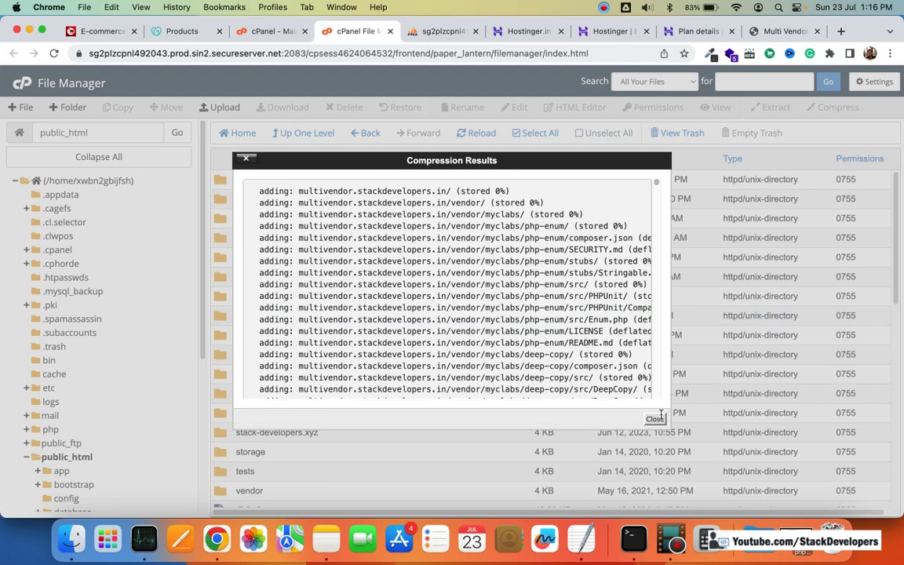
left_click(654, 418)
Step: Compress the sitemakers.in folder into sitemakers.in.zip
scroll(329, 357, "down", 3)
left_click(310, 337)
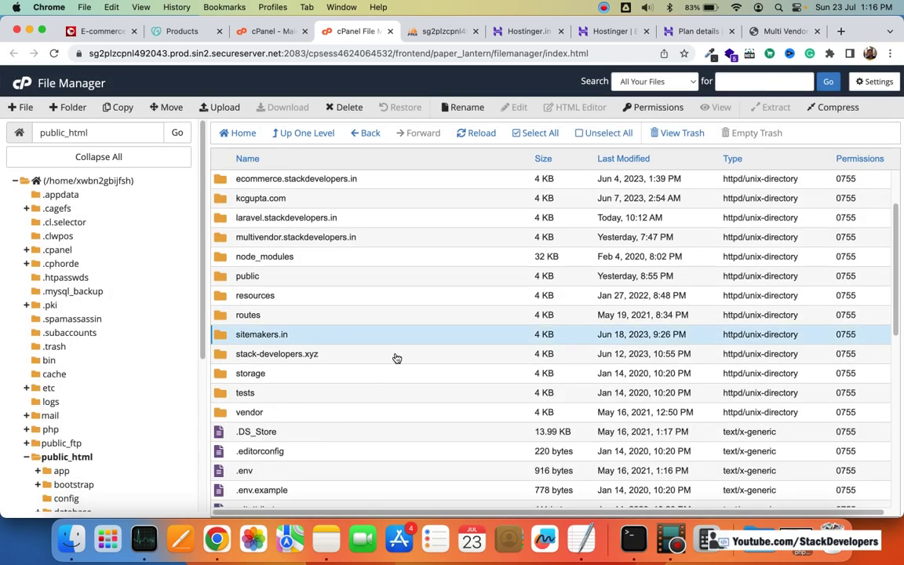
right_click(328, 333)
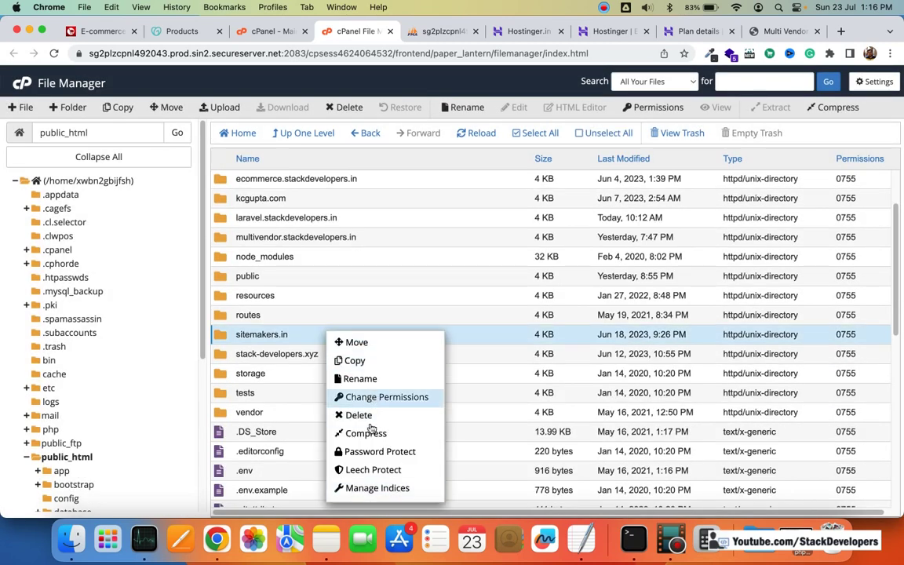
left_click(363, 433)
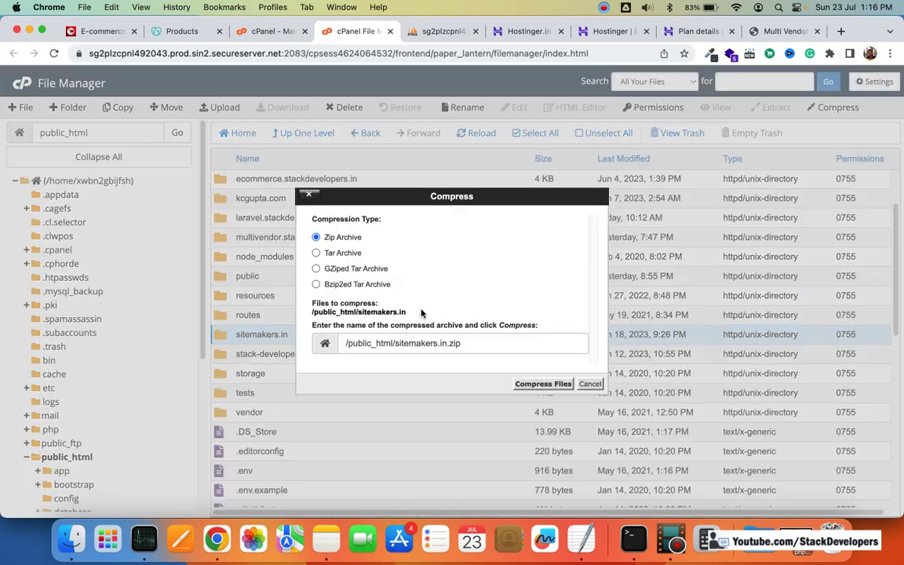
left_click(536, 383)
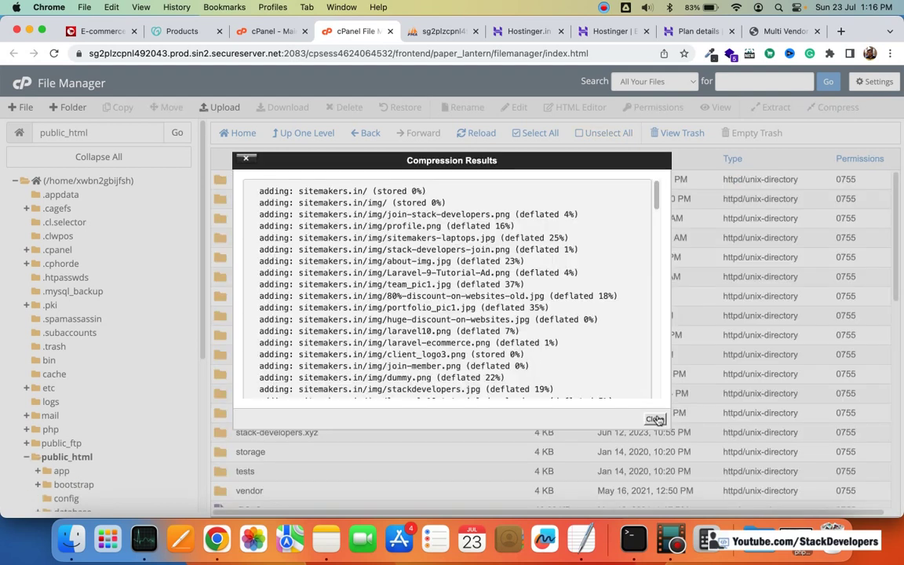
left_click(654, 418)
scroll(354, 318, "down", 3)
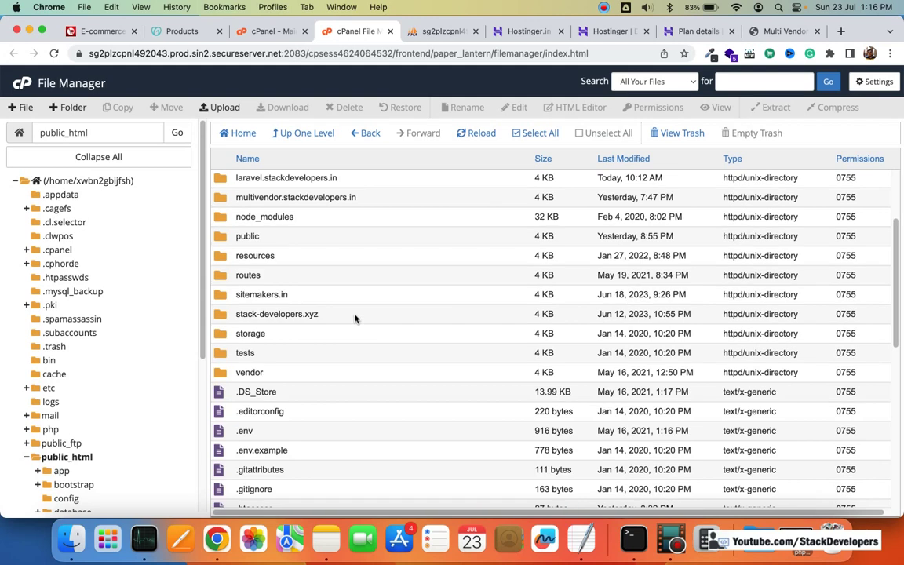
Step: Compress the stack-developers.xyz folder into stack-developers.xyz.zip
left_click(373, 313)
right_click(373, 314)
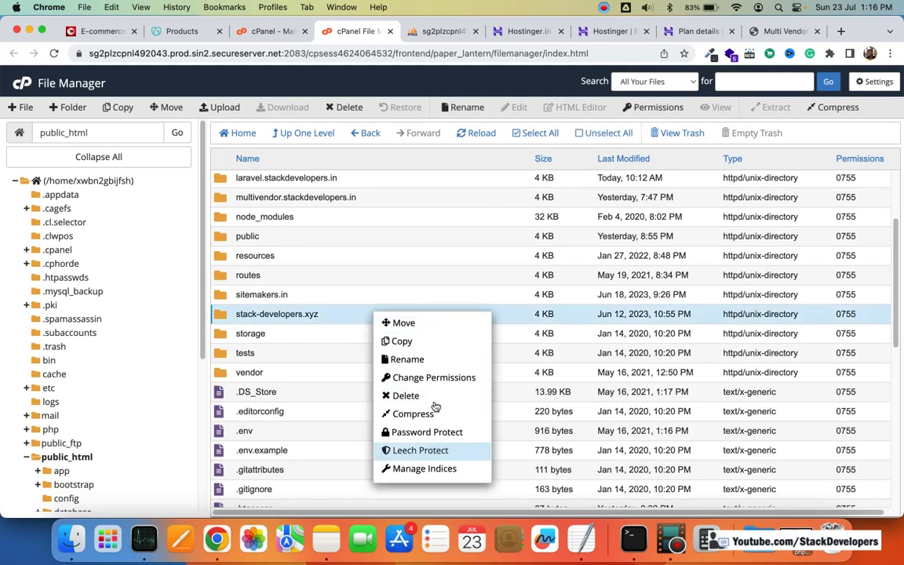
left_click(420, 413)
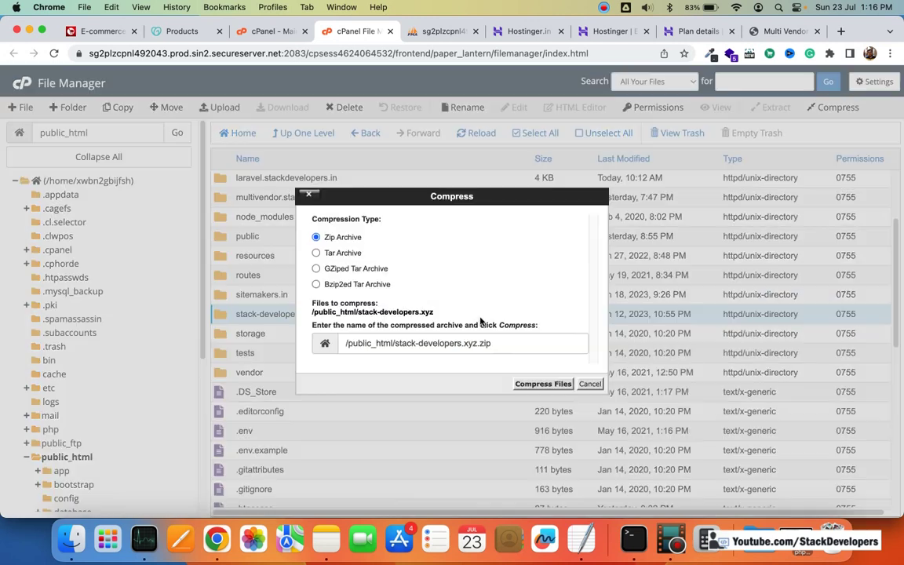
left_click(538, 384)
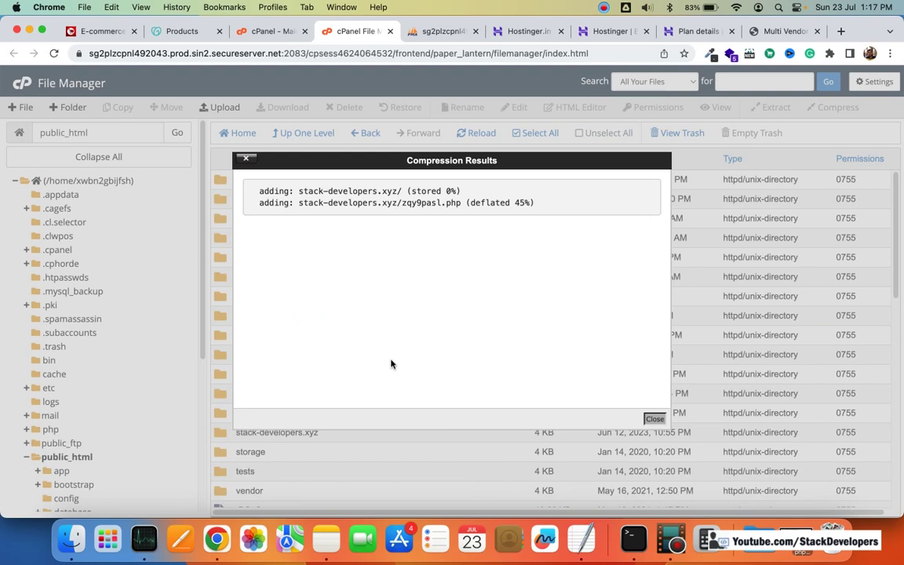
Step: Reload the public_html listing and check that the new .zip archives appear
scroll(363, 359, "down", 3)
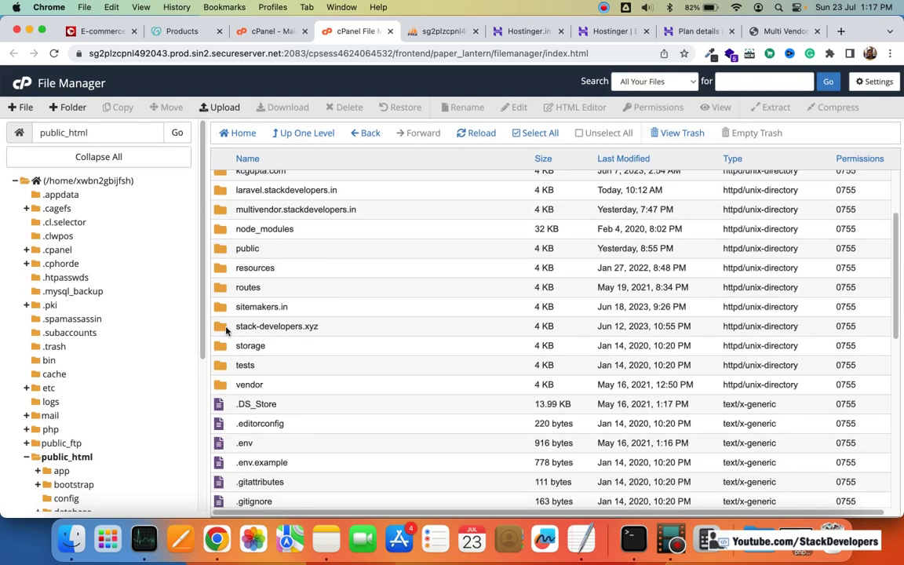
double_click(226, 330)
left_click(294, 134)
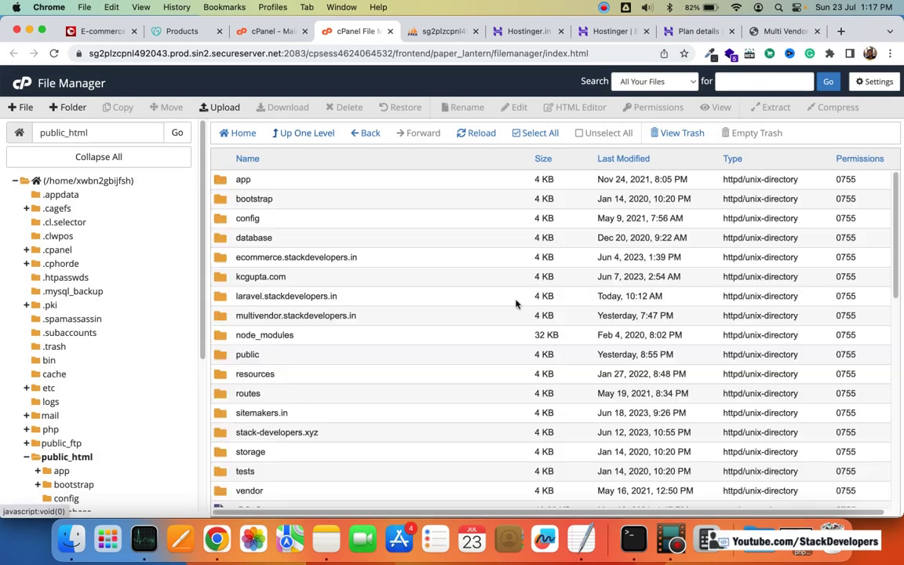
scroll(516, 303, "down", 10)
left_click(349, 135)
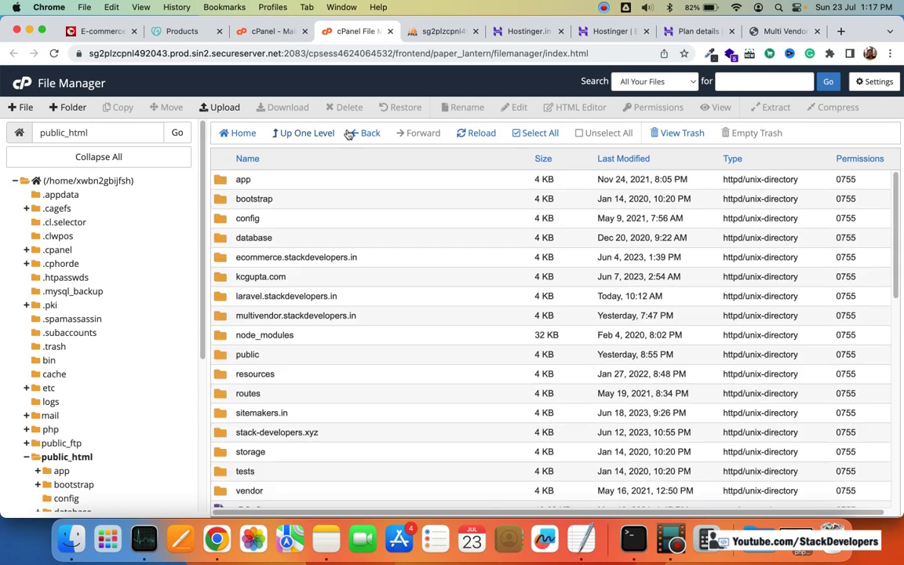
left_click(485, 135)
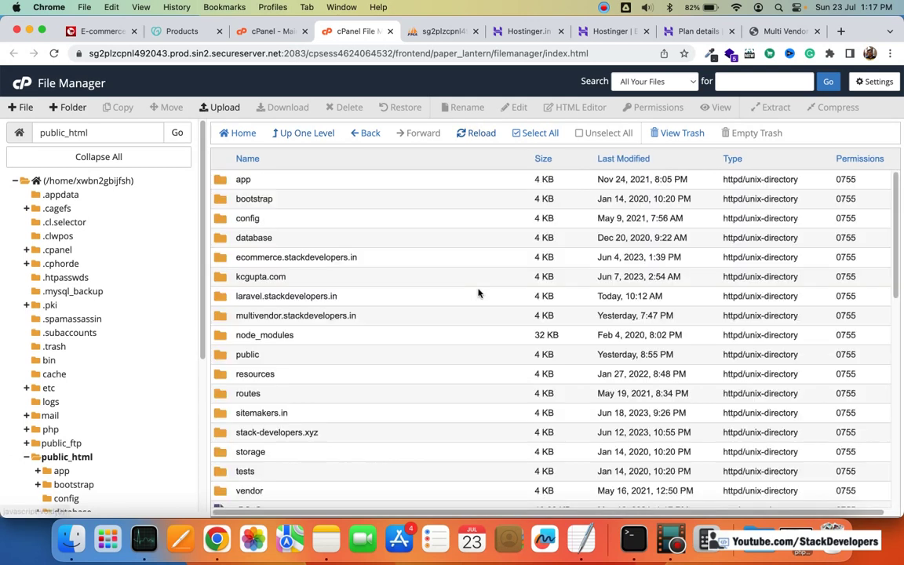
scroll(479, 293, "down", 10)
scroll(479, 293, "up", 2)
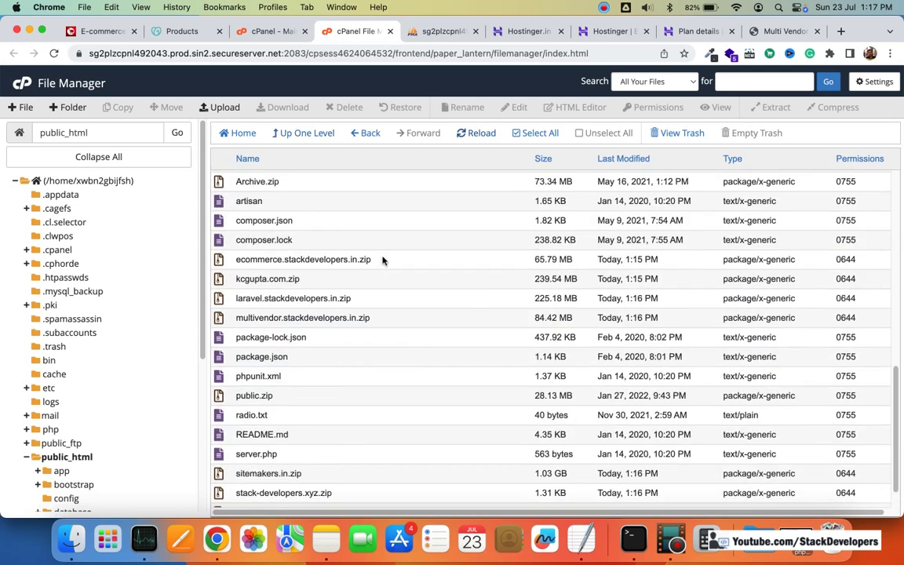
left_click(374, 259)
scroll(388, 262, "up", 5)
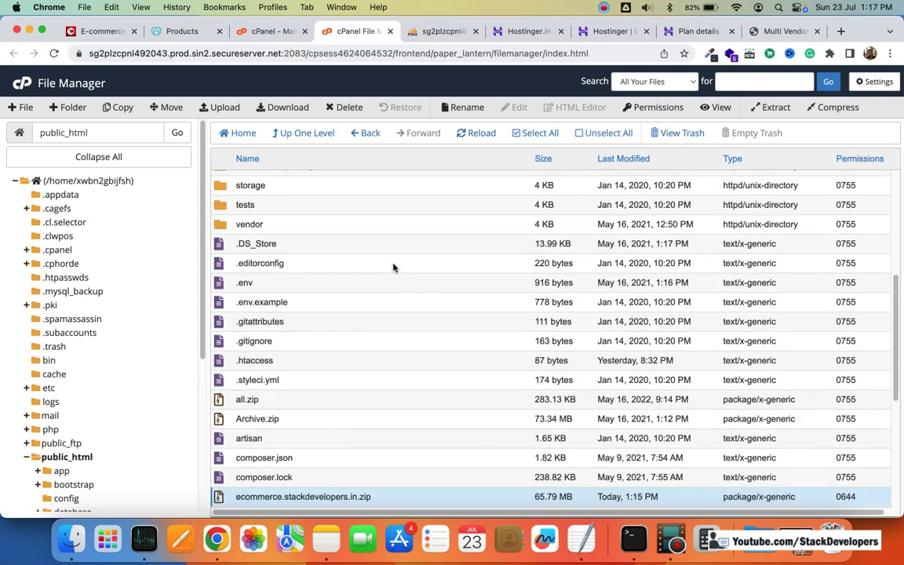
scroll(408, 274, "down", 5)
Step: Sort the public_html listing by Last Modified with the newest files first
scroll(428, 289, "up", 10)
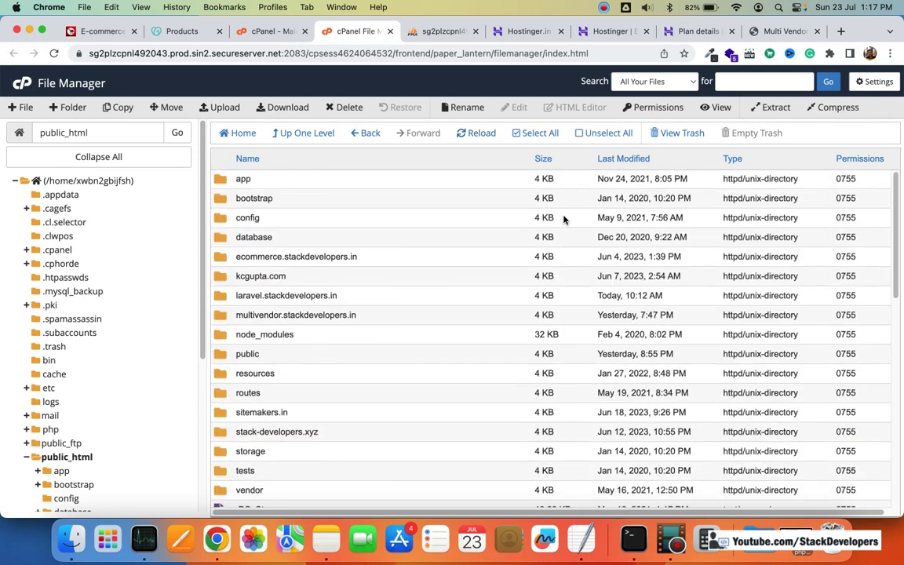
left_click(615, 161)
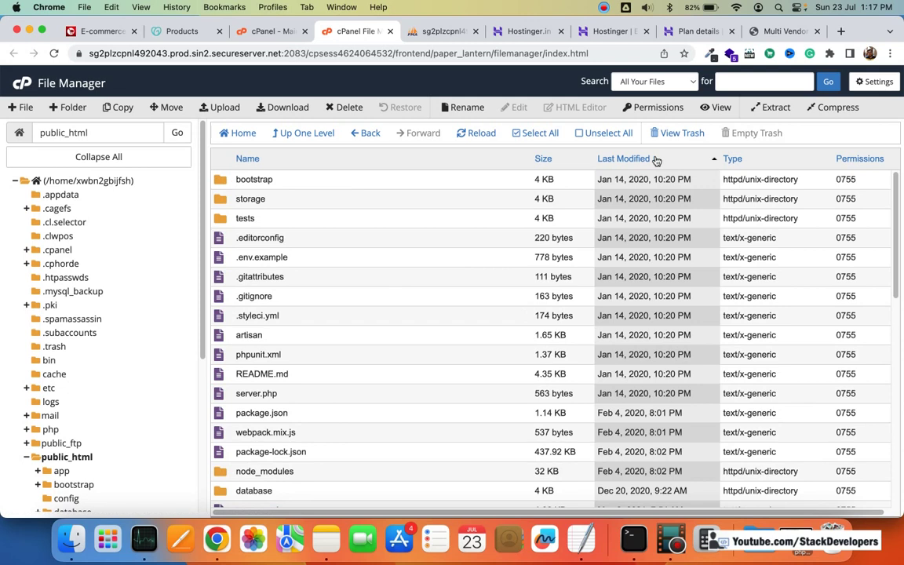
left_click(651, 159)
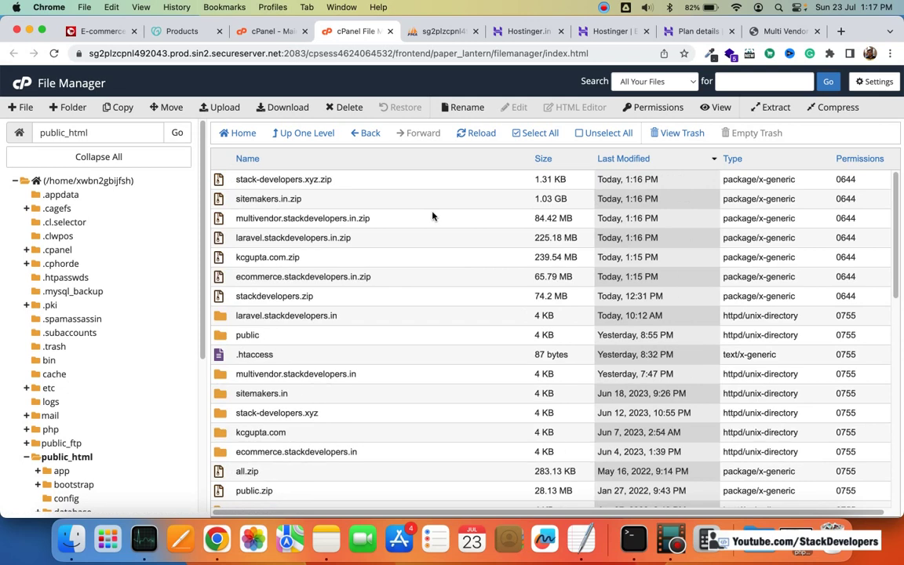
Step: Select all seven site zip archives and download them together
left_click(311, 180)
right_click(320, 181)
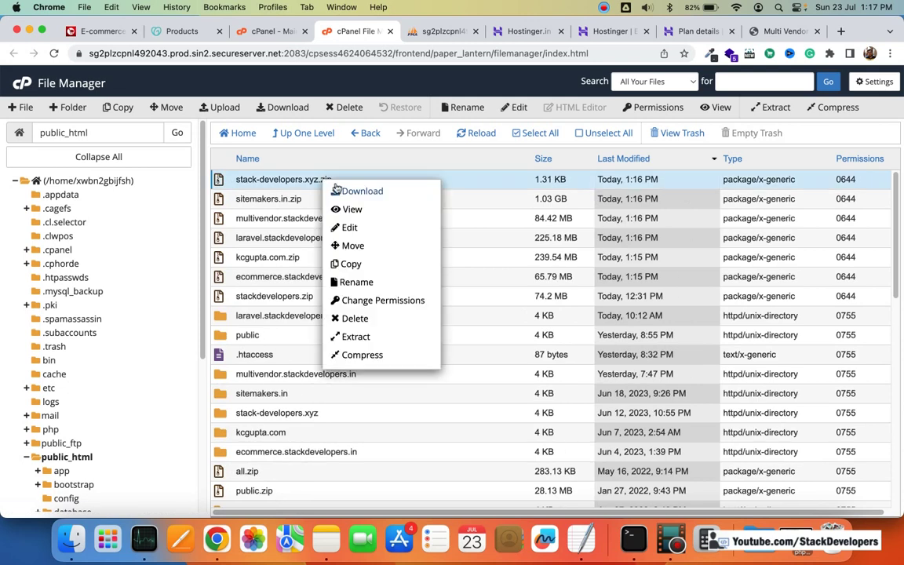
key("Escape")
left_click(282, 199, "super")
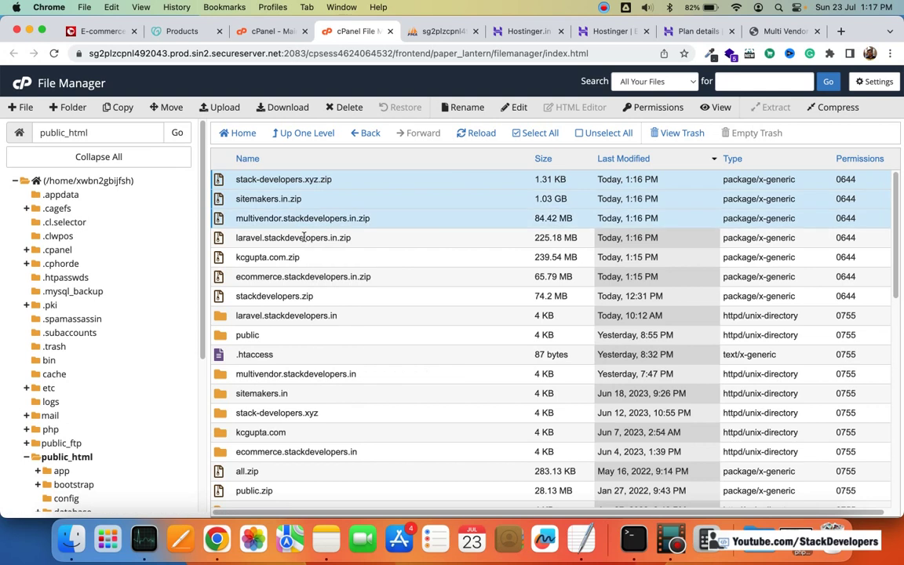
left_click(275, 218, "super")
left_click(276, 236, "super")
left_click(304, 257, "super")
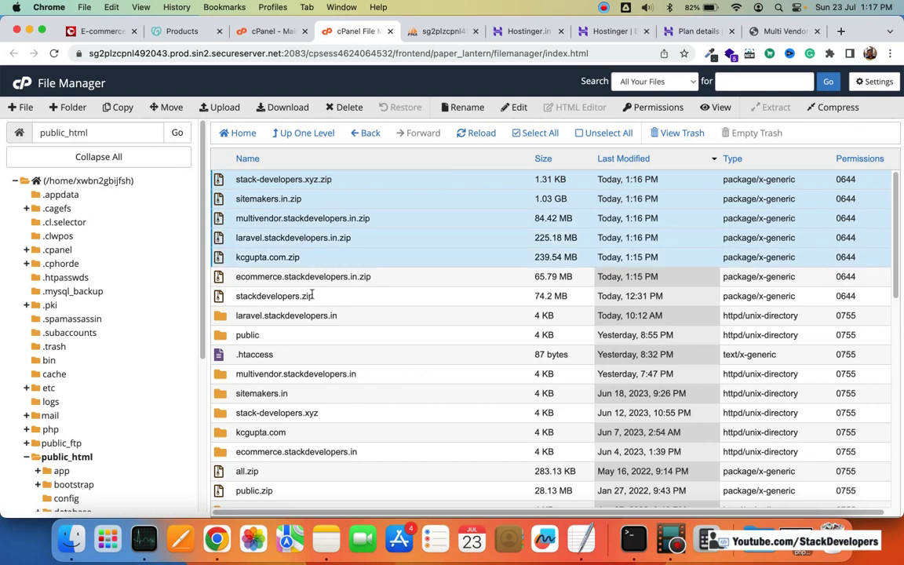
left_click(283, 276, "super")
left_click(281, 296, "super")
right_click(375, 226)
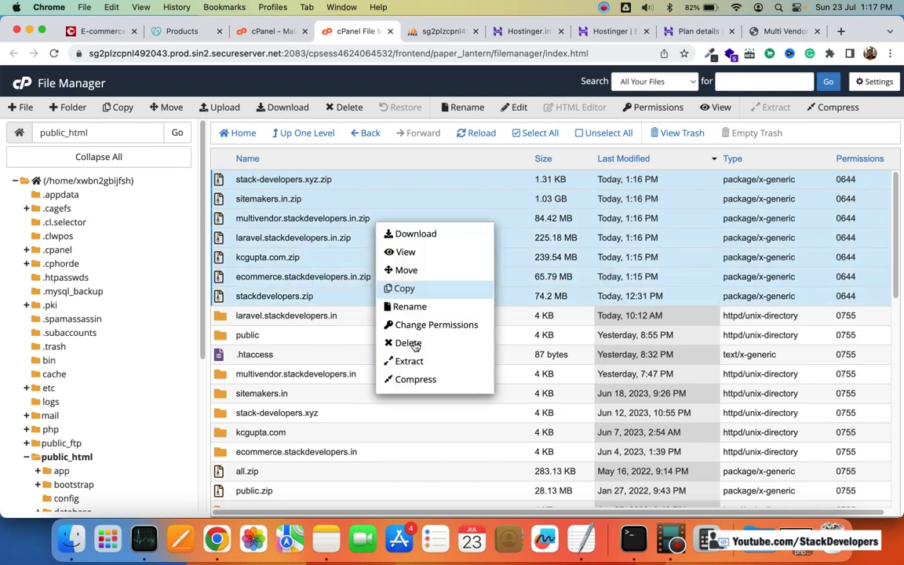
left_click(455, 235)
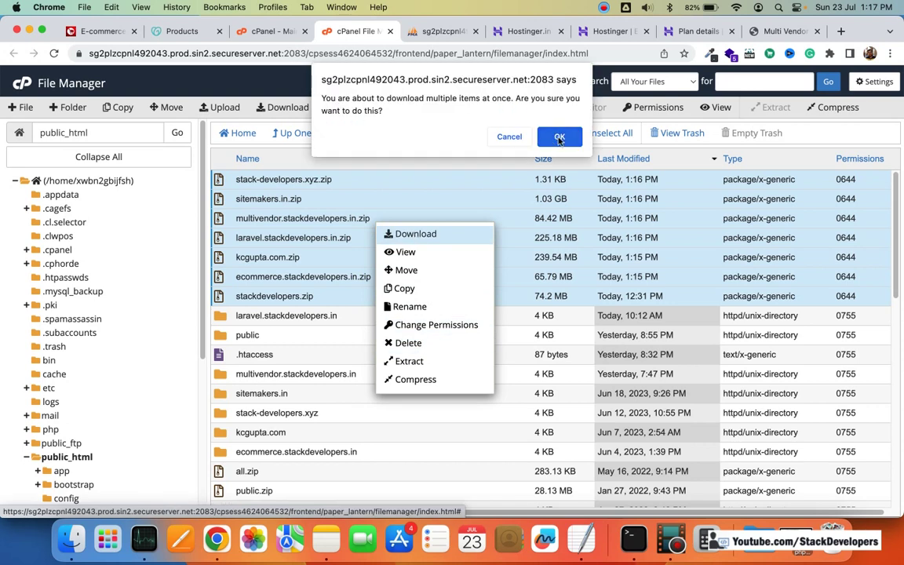
left_click(558, 137)
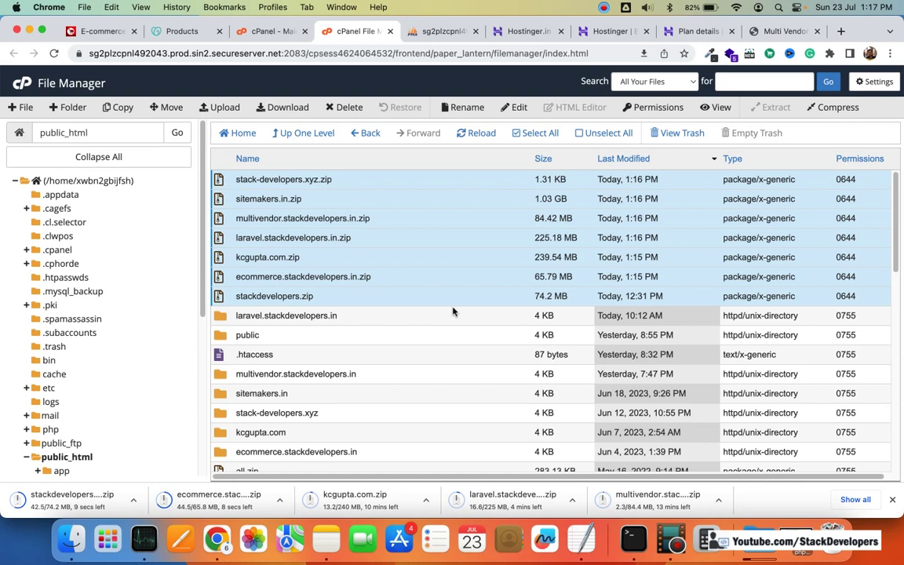
Step: From the cPanel home page, search for 'php' and launch phpMyAdmin
left_click(265, 31)
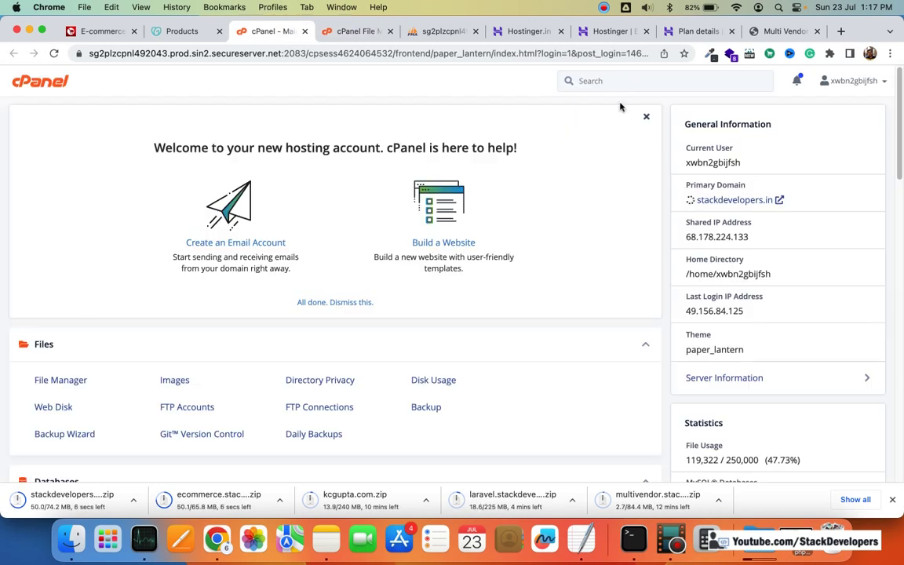
left_click(630, 82)
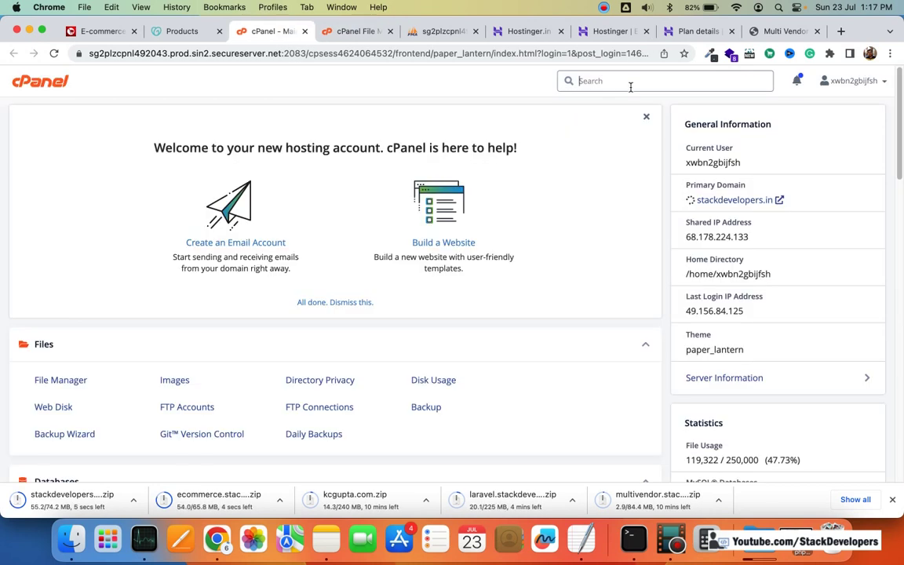
type("php")
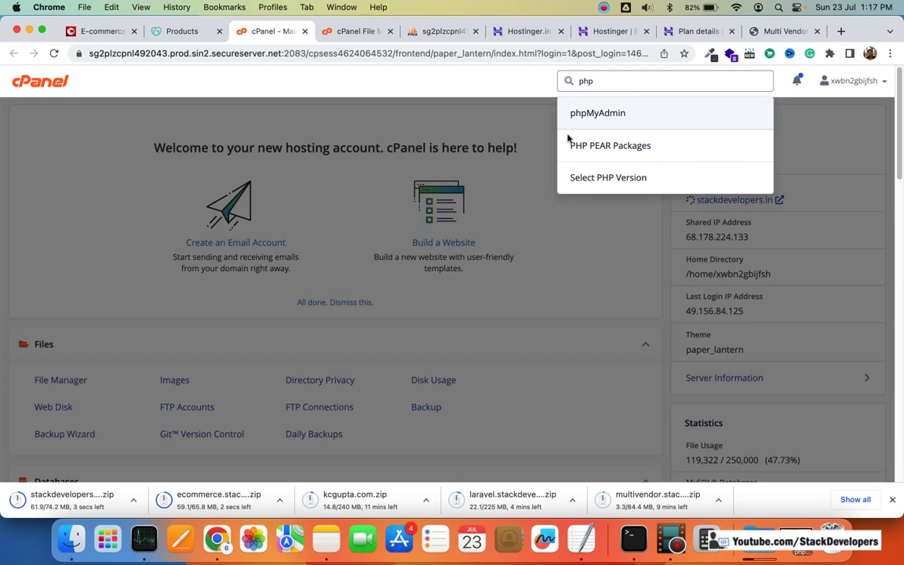
key("Return")
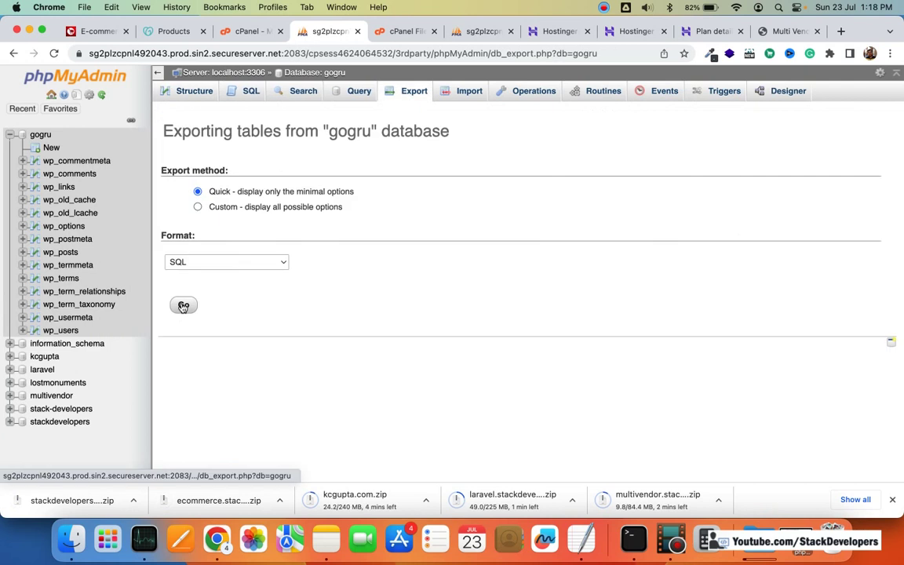
Step: Export the gogru, kcgupta, laravel and lostmonuments databases as SQL files
left_click(183, 306)
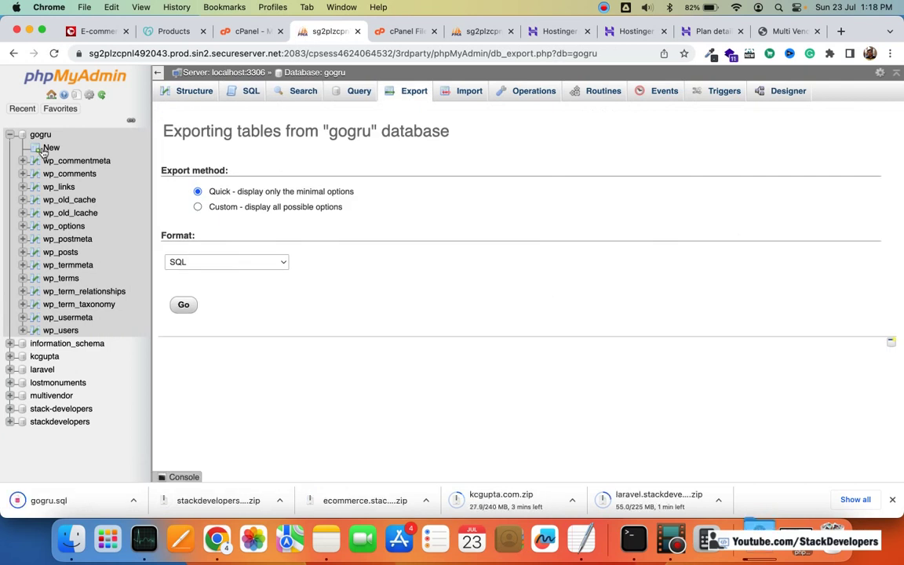
left_click(414, 95)
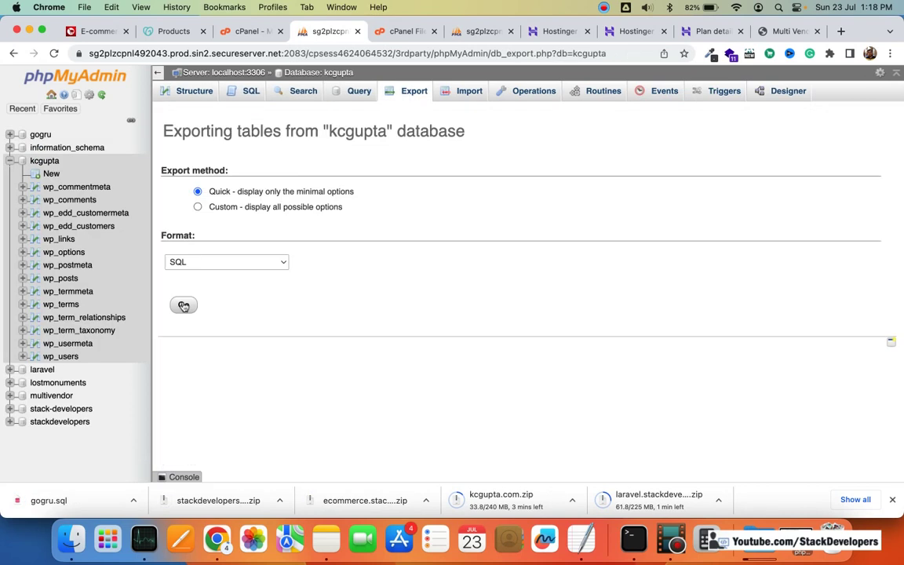
left_click(184, 305)
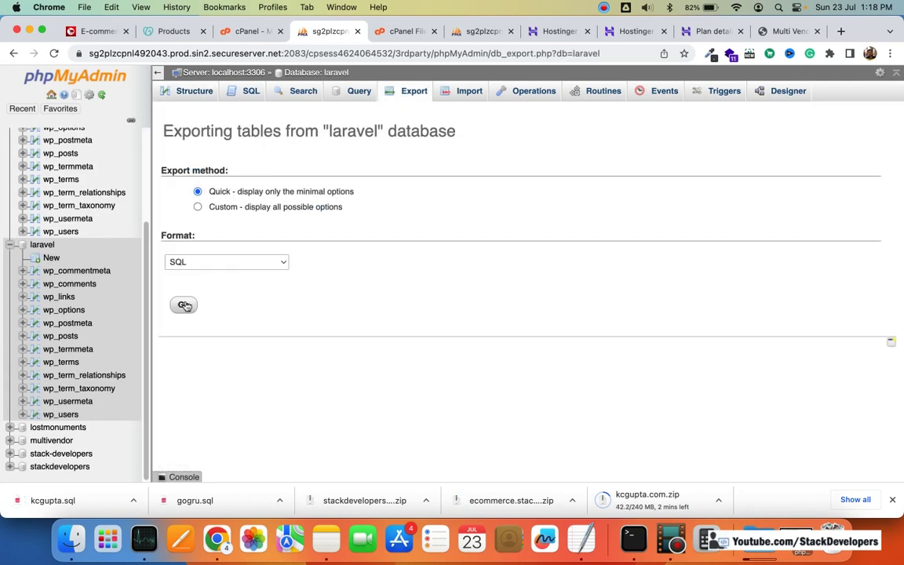
left_click(185, 305)
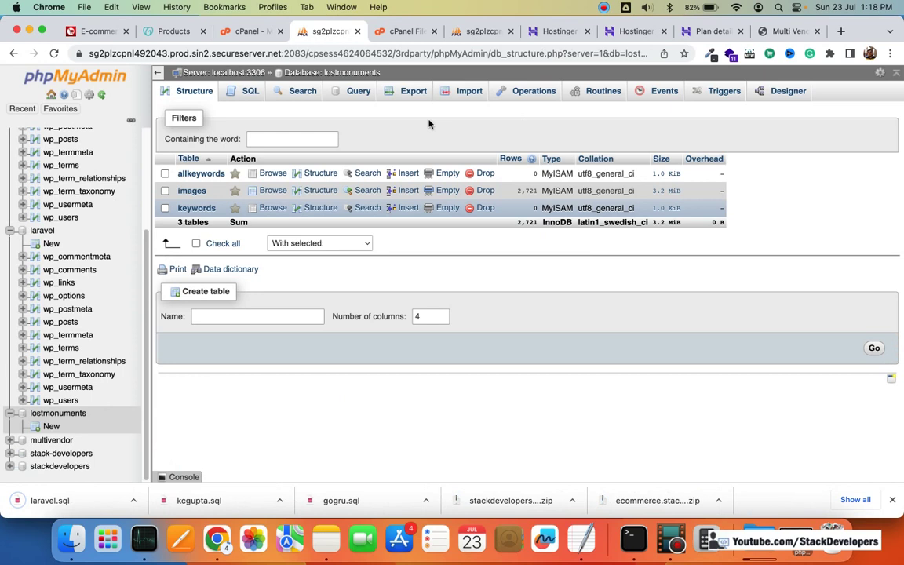
left_click(413, 91)
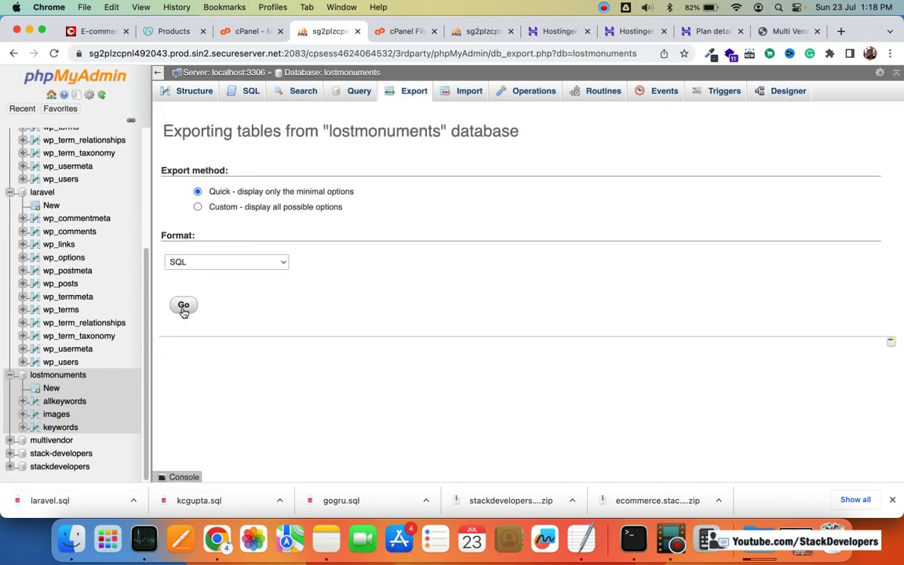
left_click(183, 308)
Step: Export the multivendor, stack-developers and stackdevelopers databases as SQL files
left_click(51, 440)
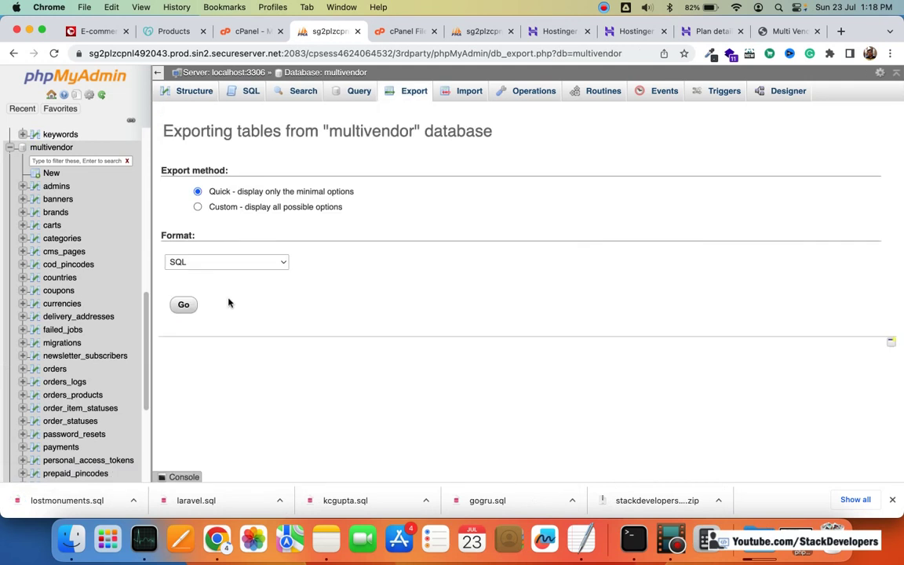
left_click(183, 305)
scroll(99, 314, "down", 5)
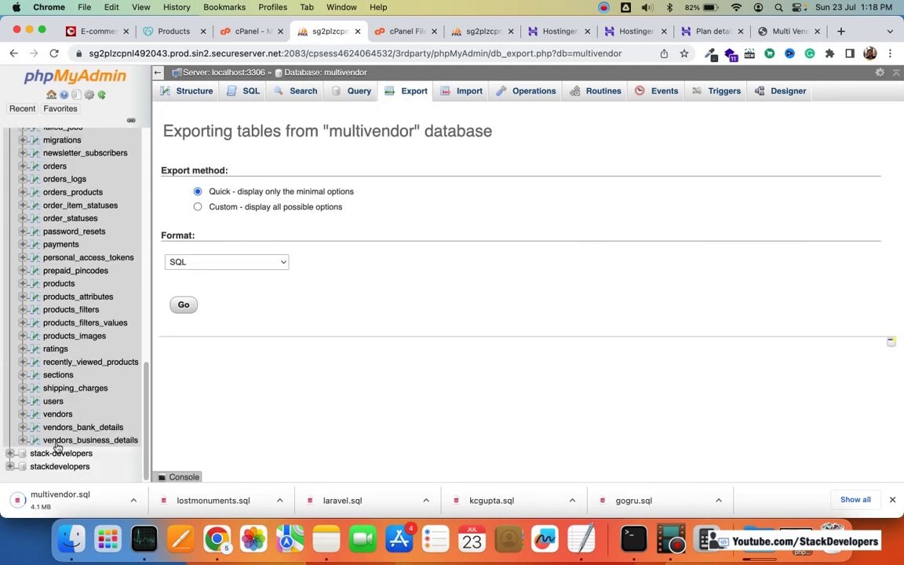
left_click(59, 452)
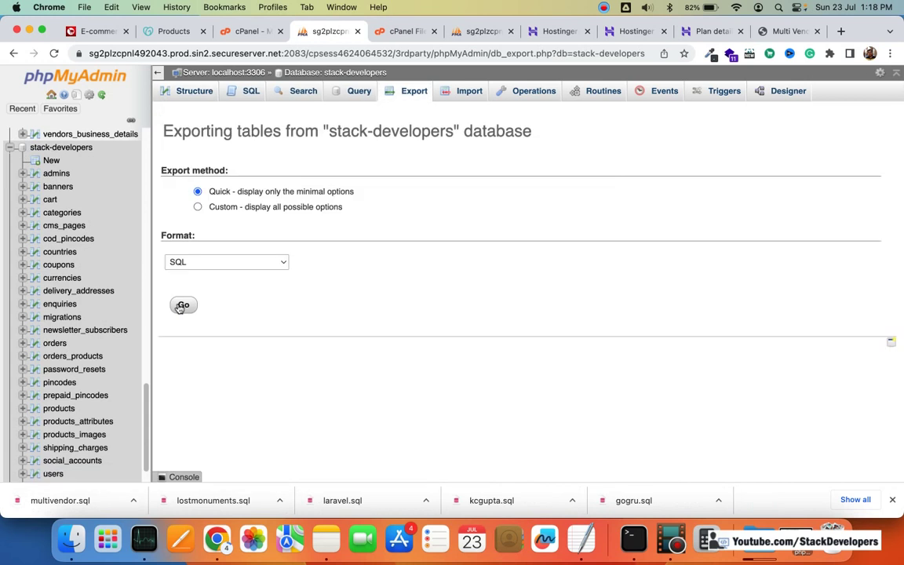
left_click(183, 305)
scroll(73, 411, "down", 2)
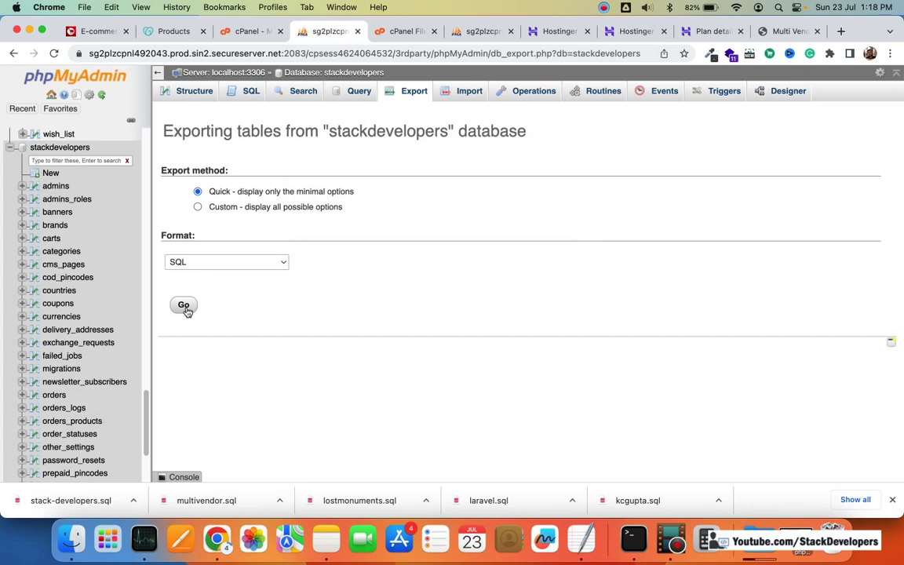
left_click(185, 307)
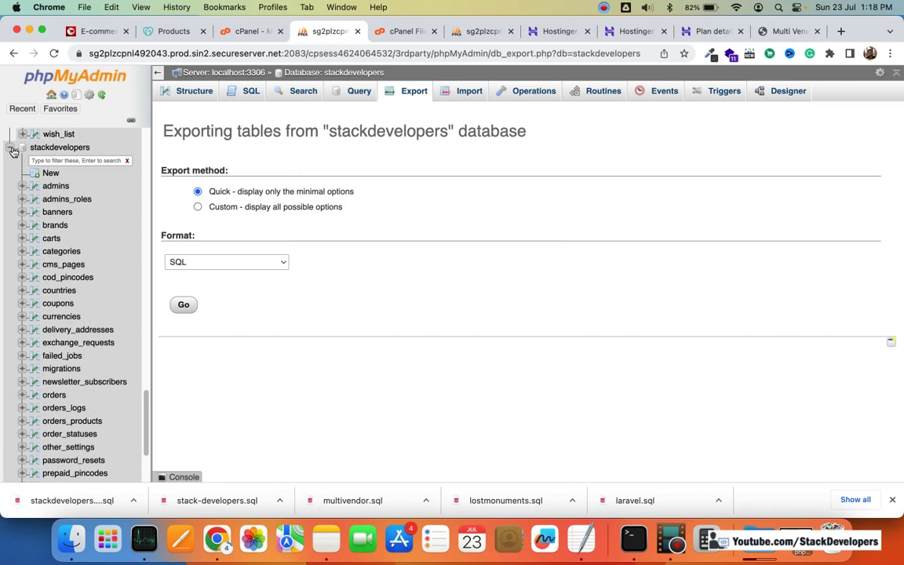
Step: Collapse the database trees in the sidebar and return to the File Manager page
scroll(70, 178, "up", 15)
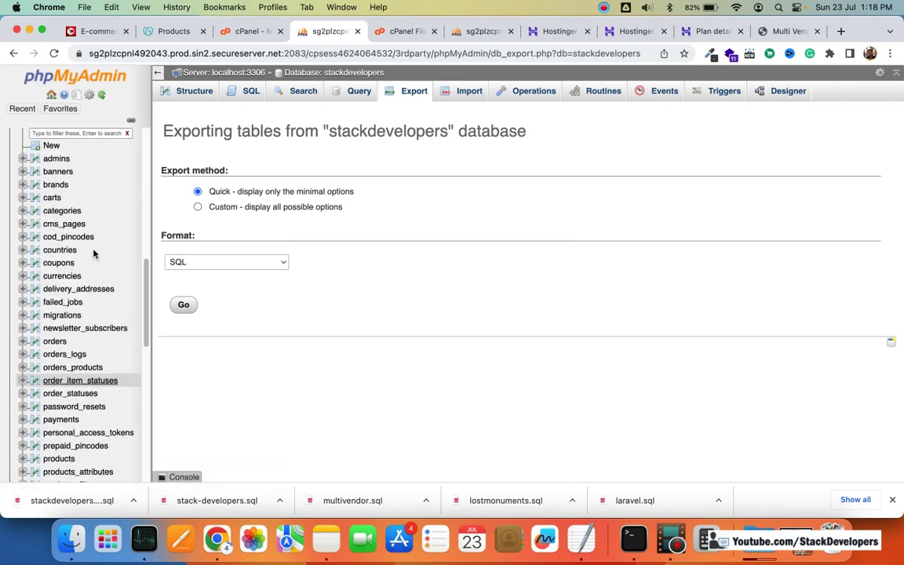
left_click(10, 161)
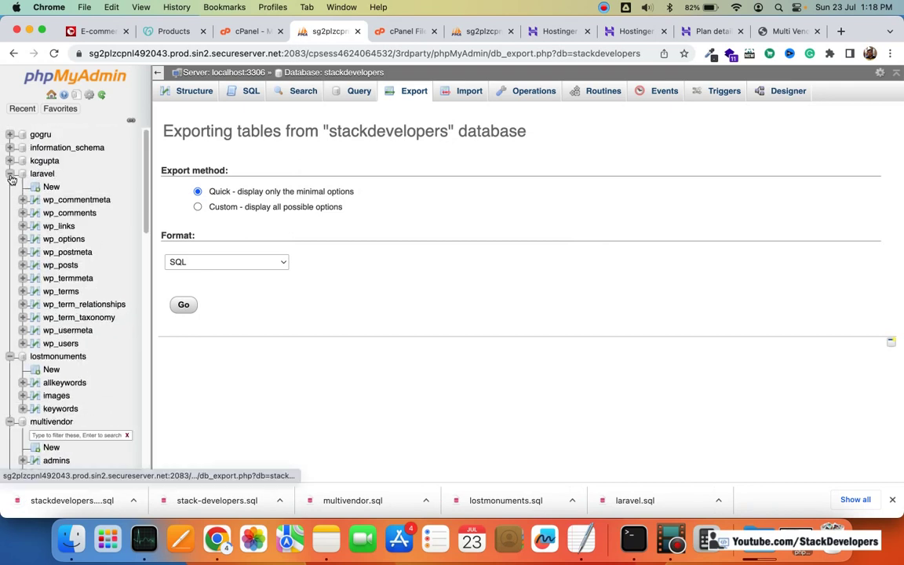
left_click(11, 174)
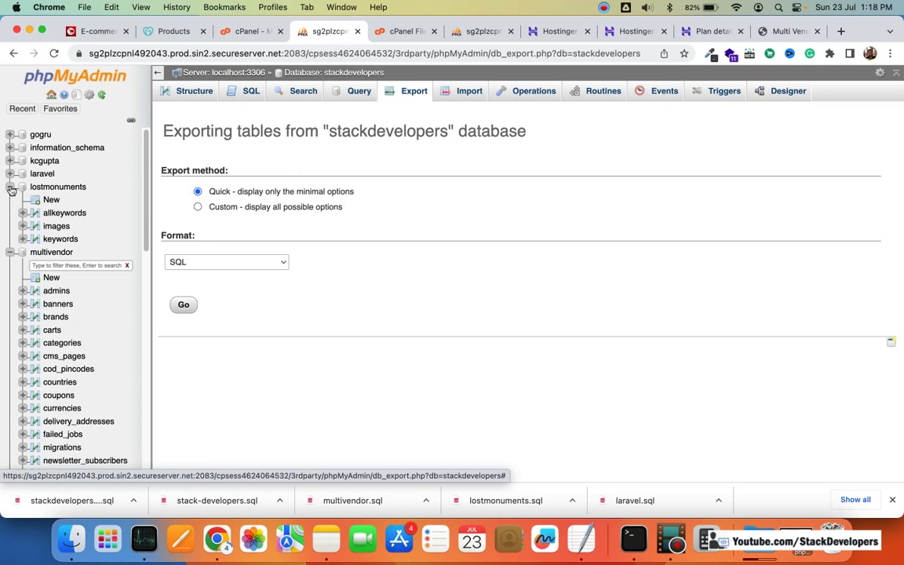
left_click(10, 187)
left_click(10, 200)
left_click(10, 212)
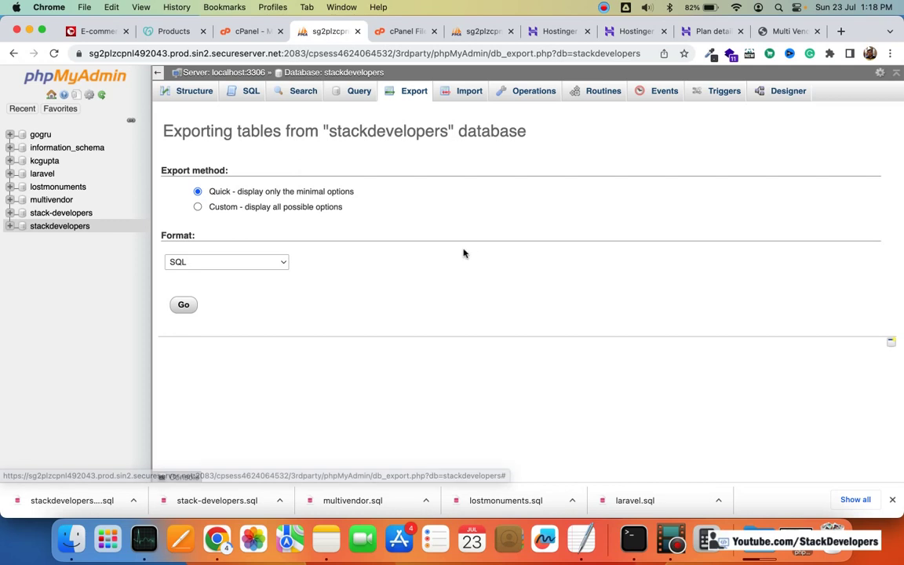
left_click(375, 31)
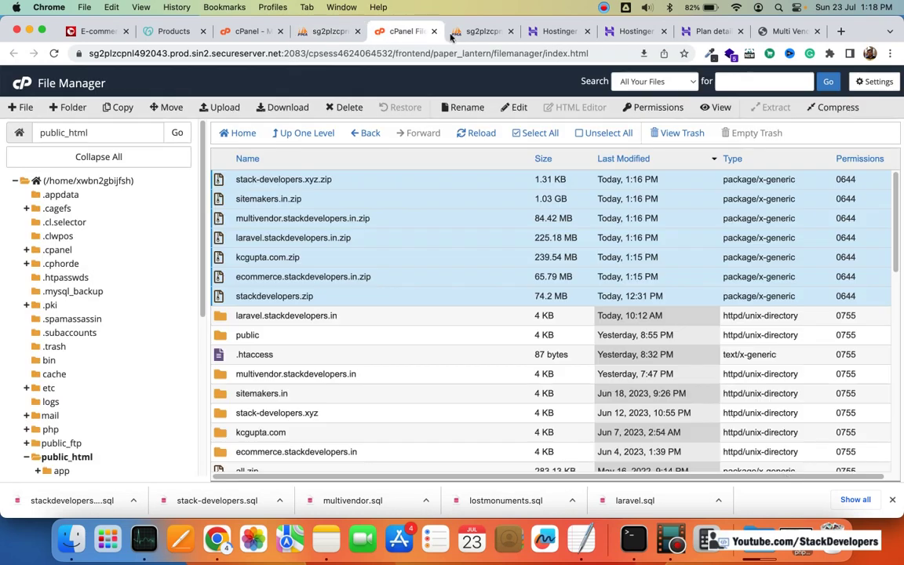
Step: Close Chrome's downloads bar and check the Downloads folder in a new Finder window
left_click(895, 500)
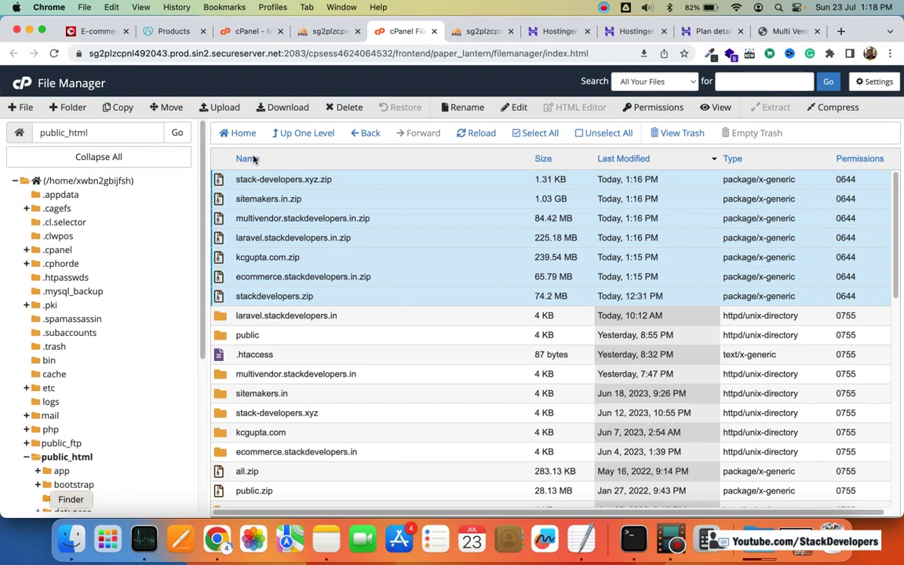
key("super+shift+4")
key("super+n")
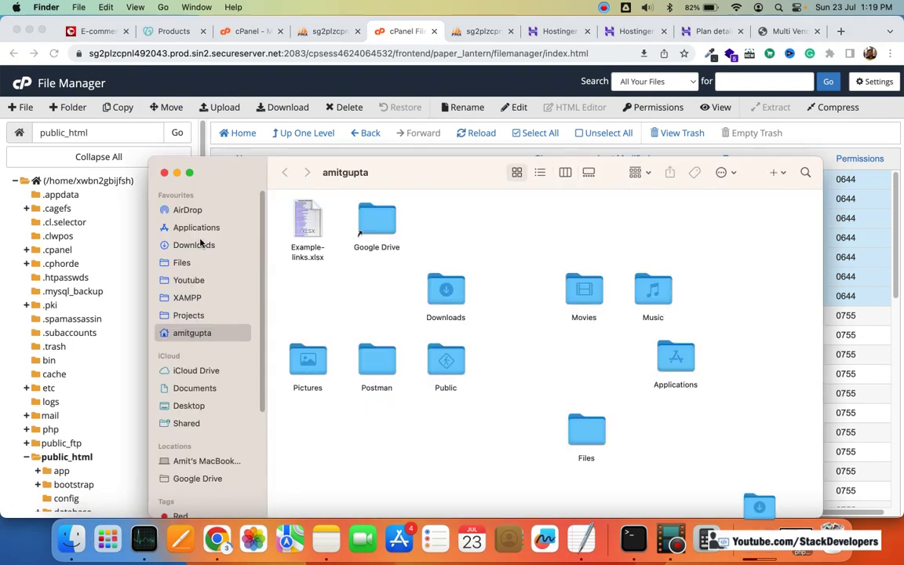
left_click(196, 245)
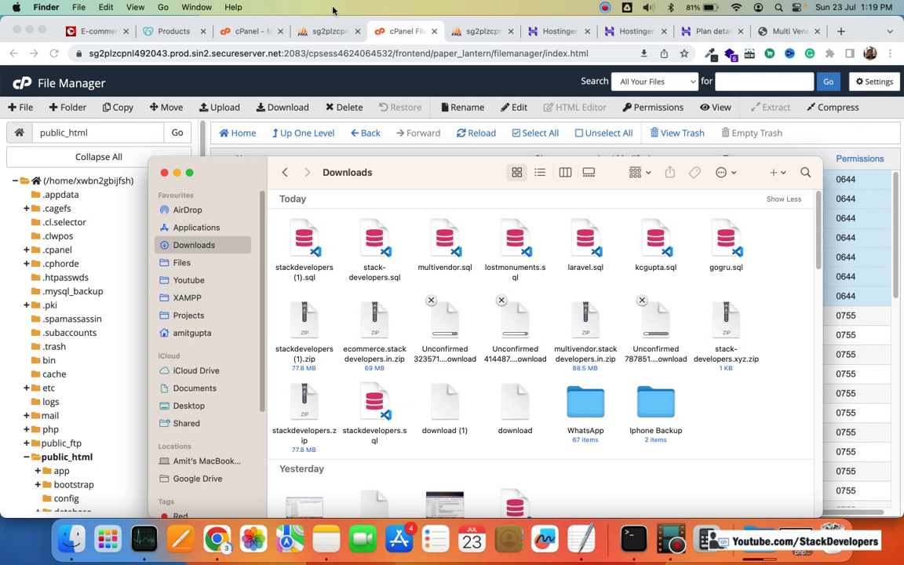
left_click(891, 34)
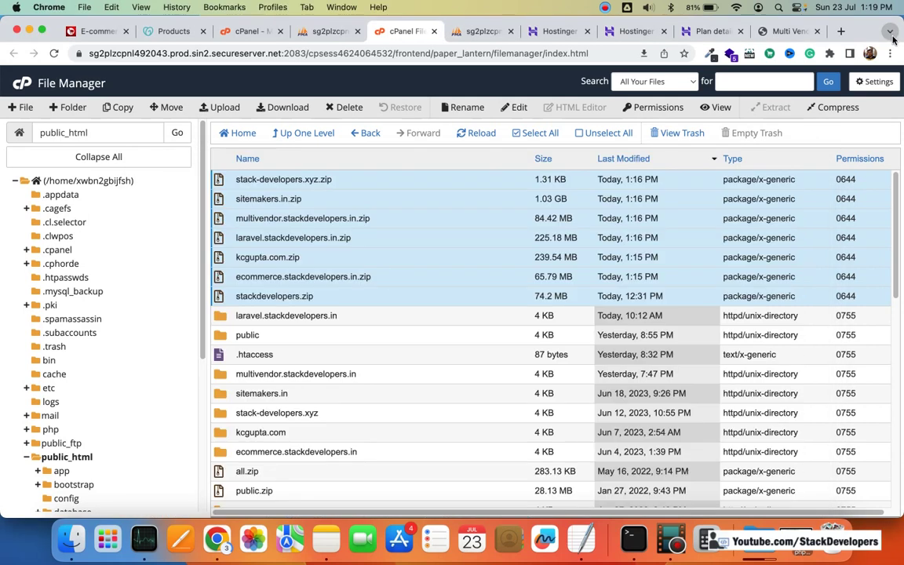
Step: Open Chrome's downloads page and scroll through the downloaded SQL dumps and zip archives
left_click(890, 32)
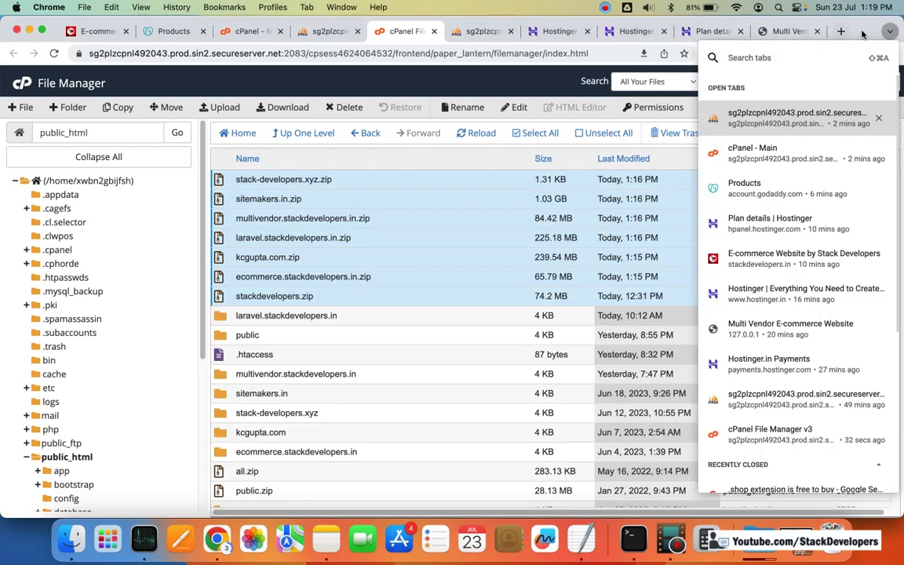
key("Escape")
left_click(889, 53)
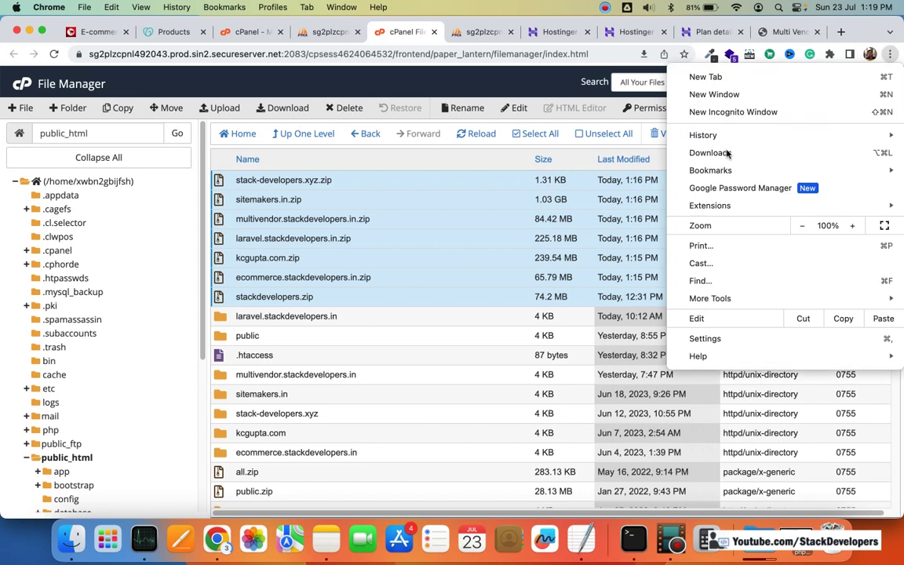
left_click(727, 153)
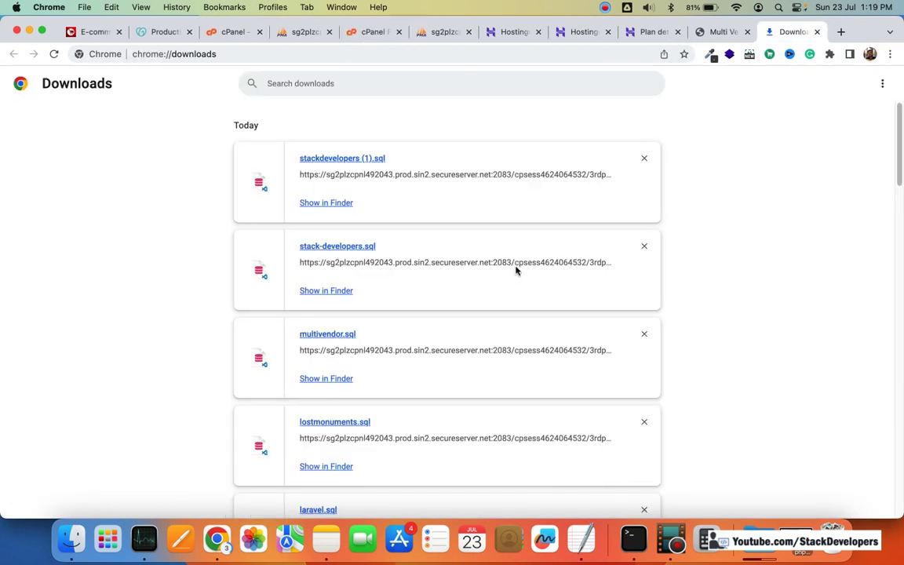
scroll(516, 271, "down", 3)
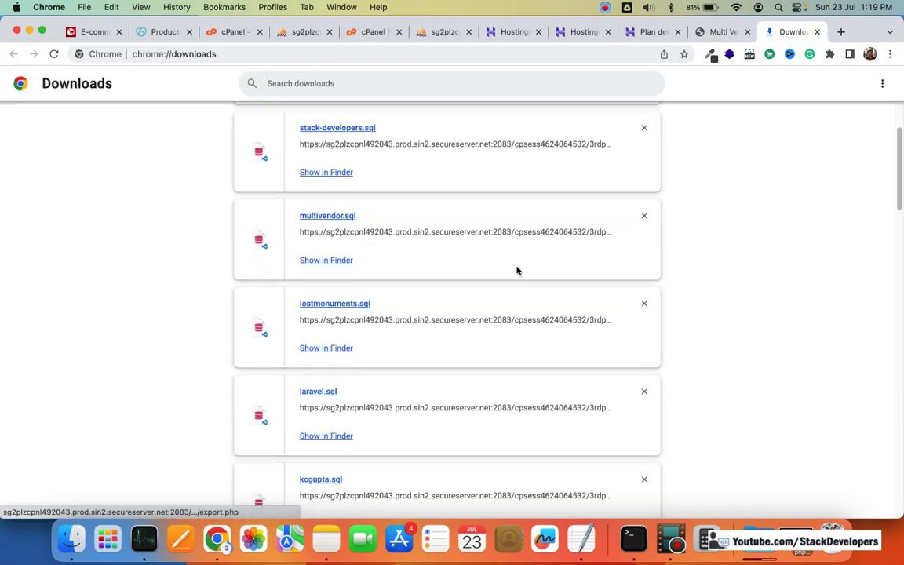
scroll(545, 276, "down", 20)
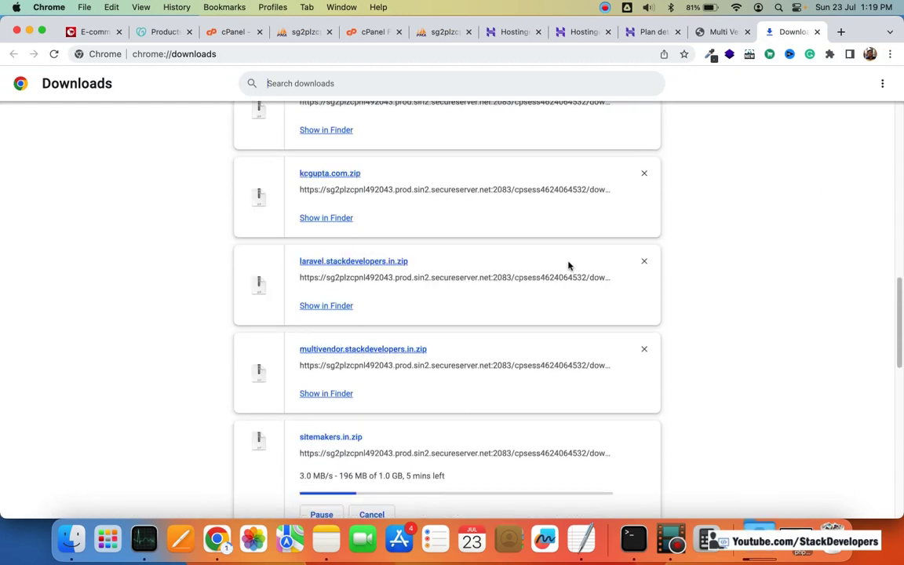
scroll(569, 265, "up", 10)
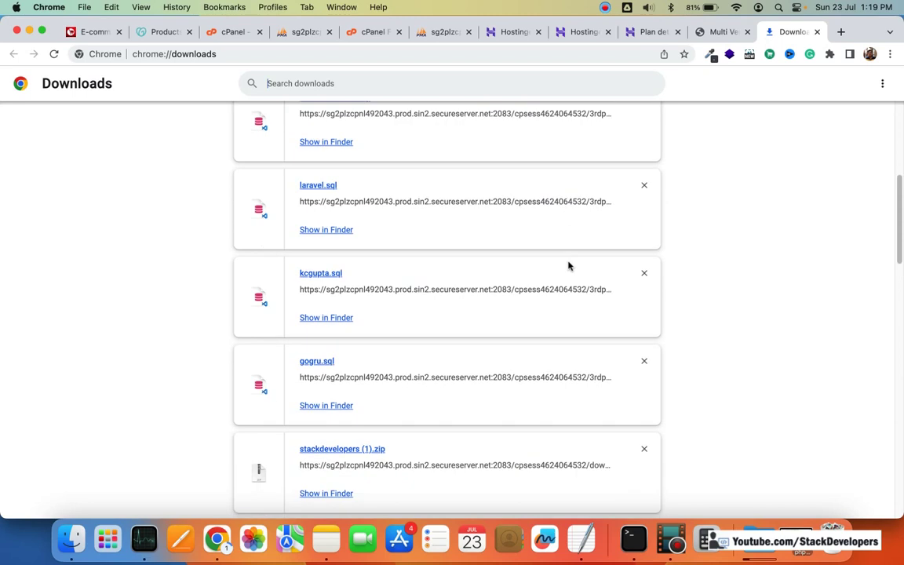
scroll(569, 266, "down", 8)
scroll(569, 265, "down", 3)
scroll(569, 266, "up", 10)
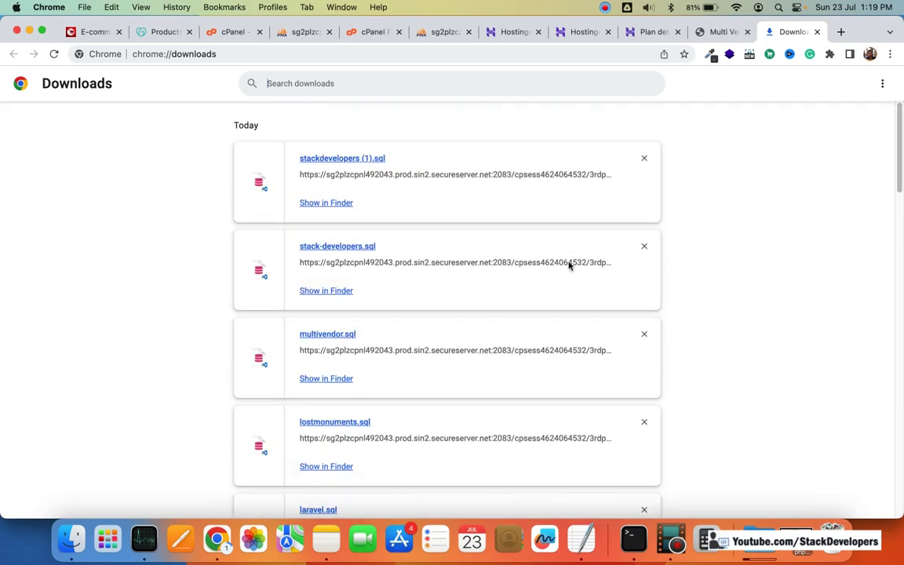
scroll(568, 266, "down", 5)
scroll(568, 266, "down", 7)
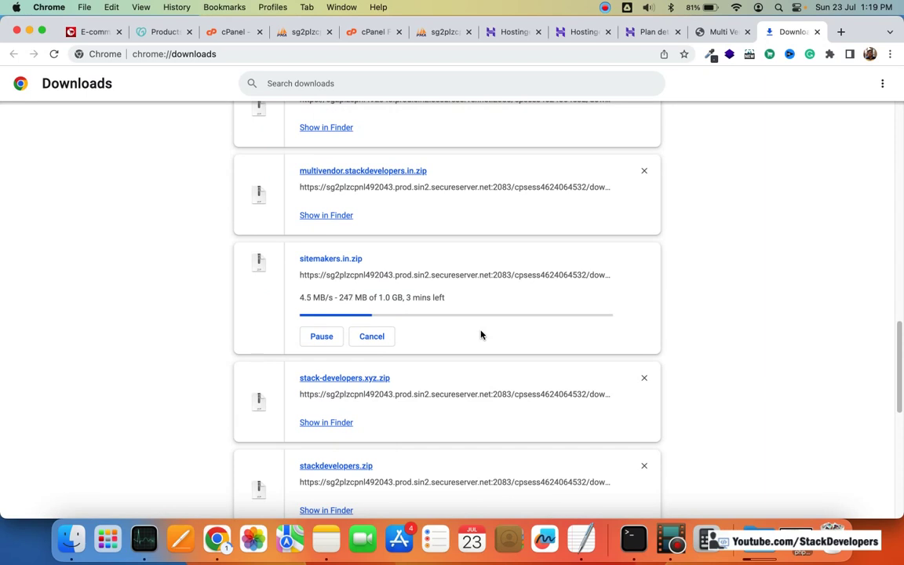
scroll(550, 349, "down", 10)
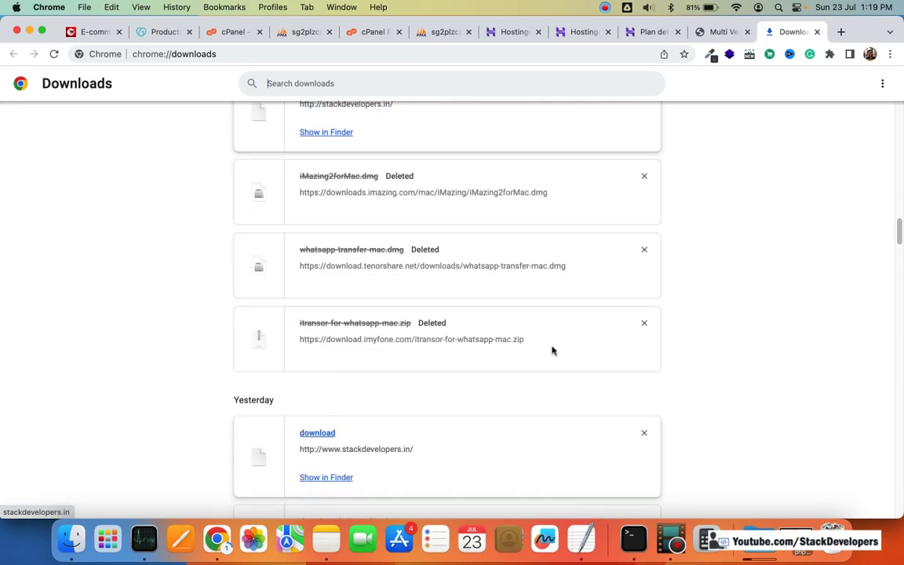
scroll(551, 350, "up", 10)
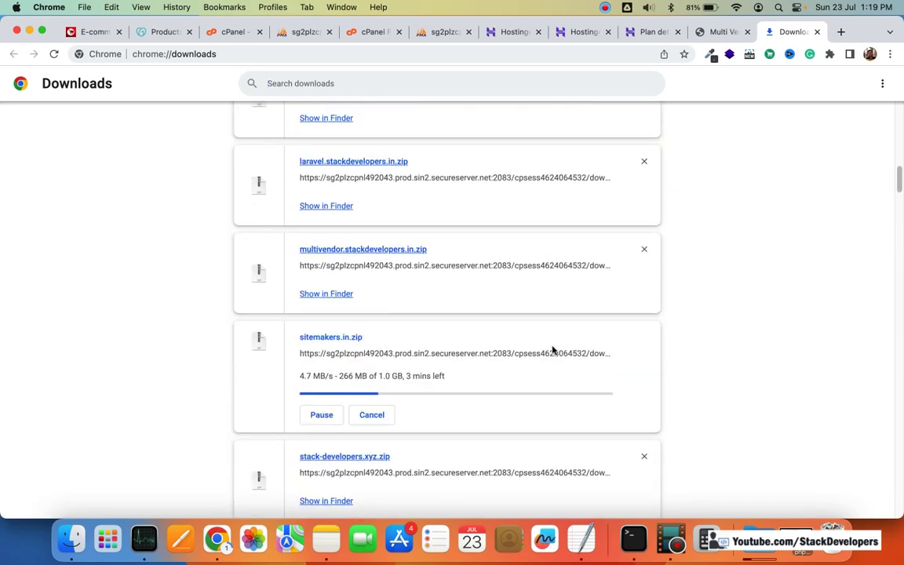
scroll(627, 347, "down", 1)
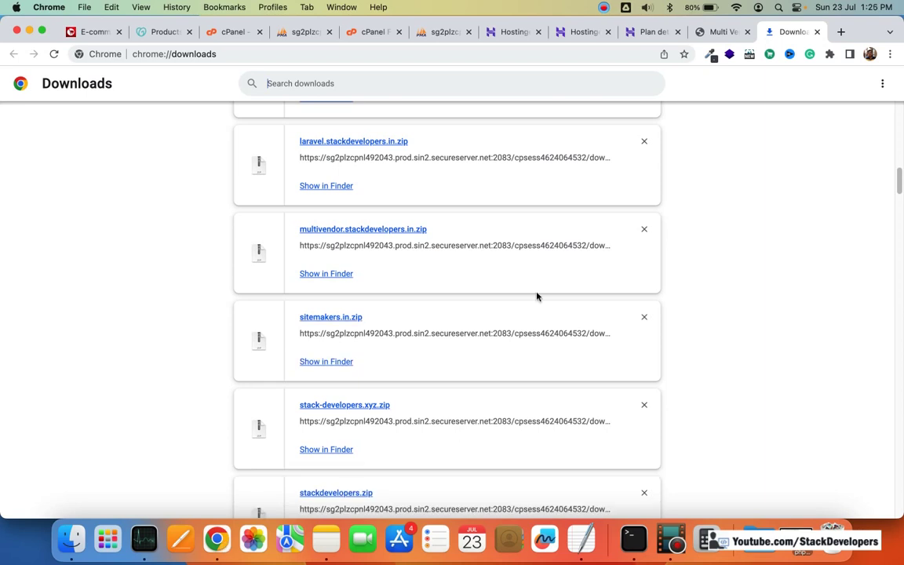
scroll(558, 326, "down", 5)
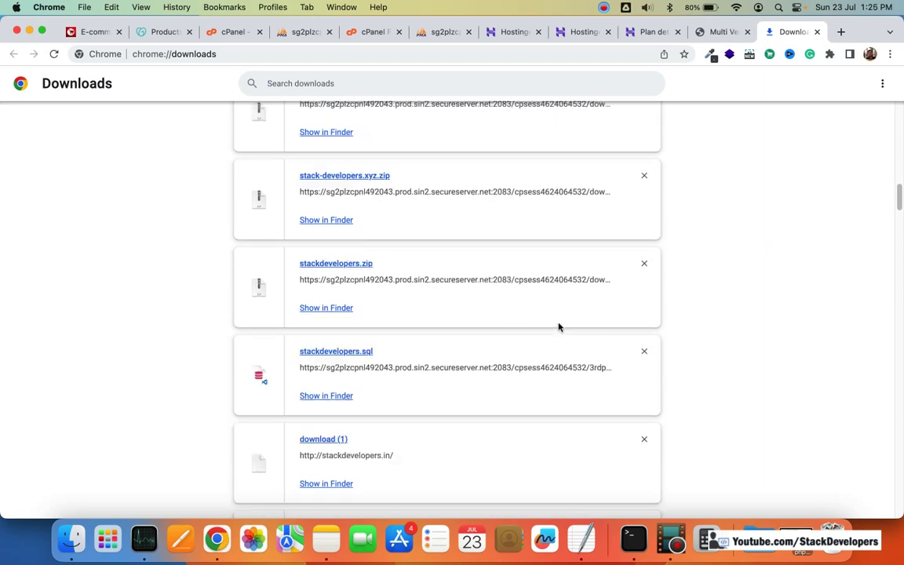
scroll(559, 324, "up", 8)
scroll(559, 325, "up", 8)
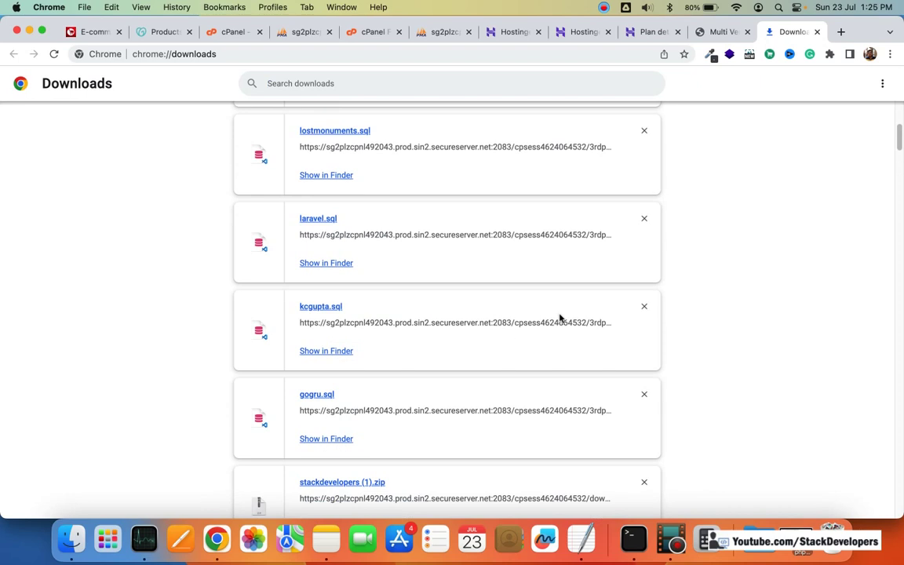
scroll(559, 318, "up", 1)
scroll(560, 317, "down", 8)
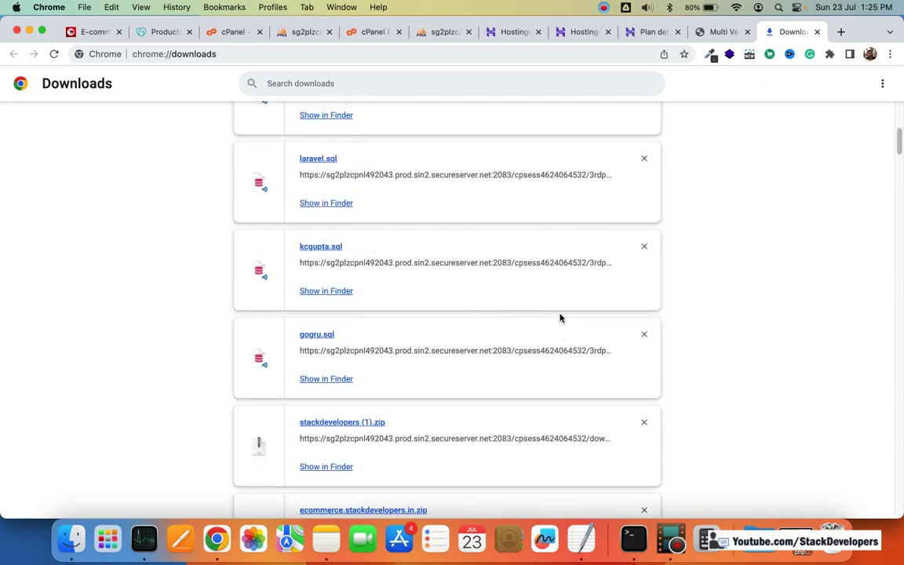
scroll(560, 318, "down", 10)
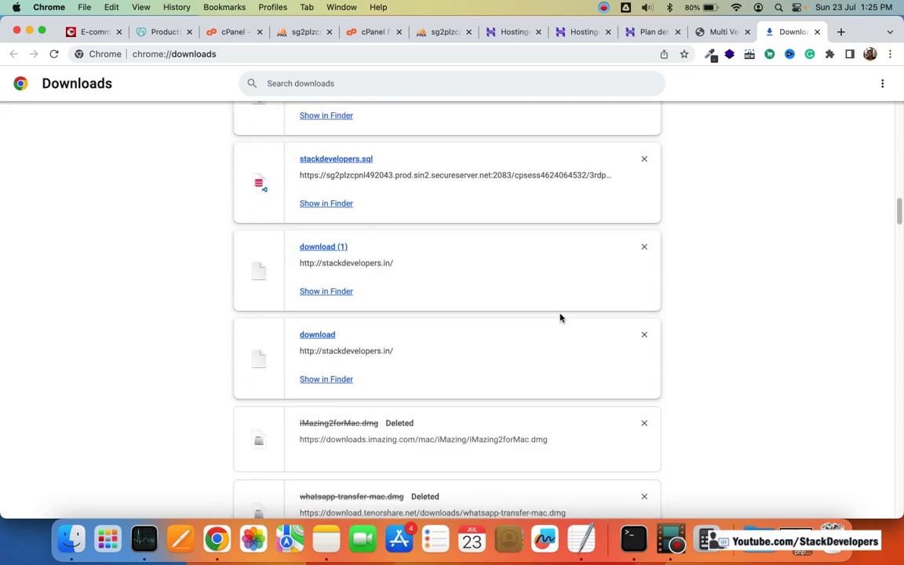
scroll(560, 318, "up", 15)
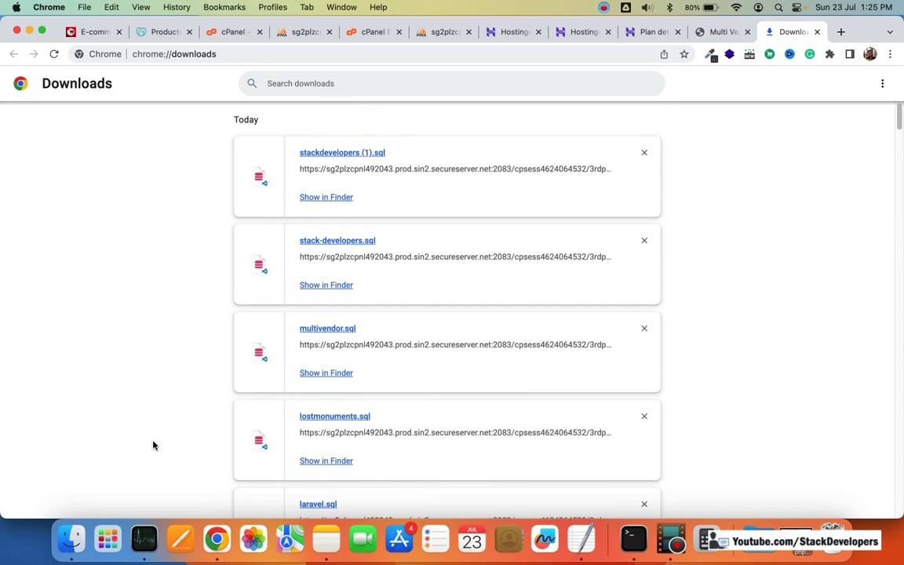
Step: Show the downloaded files in Finder, then go back to the cPanel home tab
left_click(71, 538)
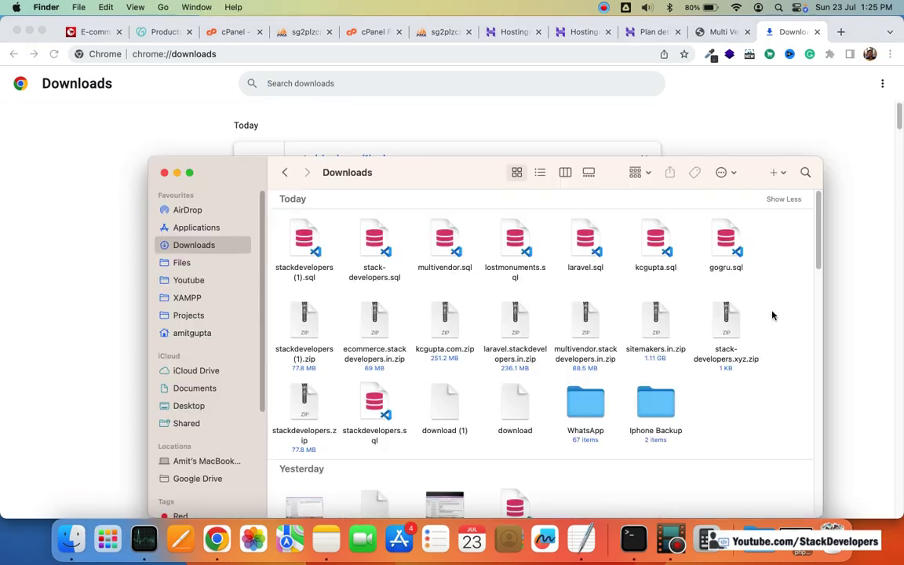
left_click(630, 126)
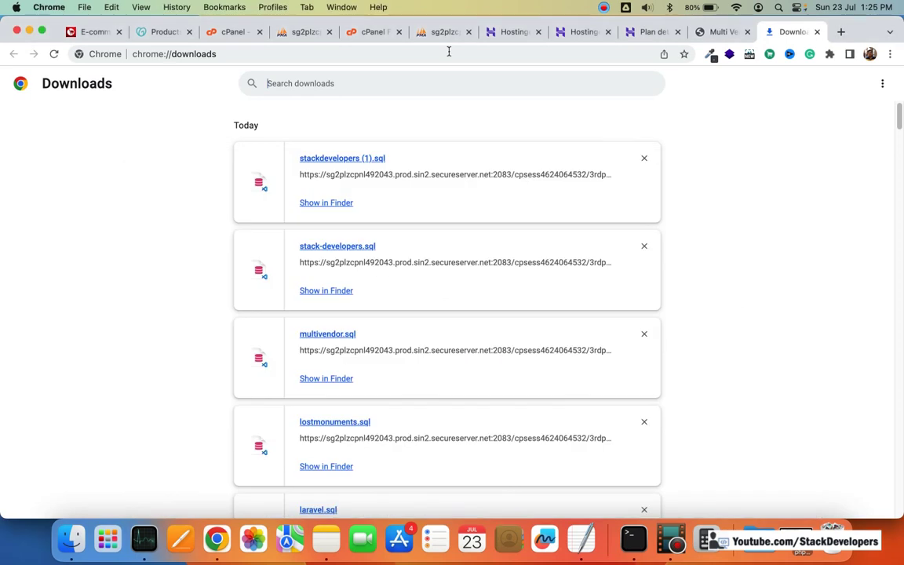
left_click(386, 32)
left_click(298, 33)
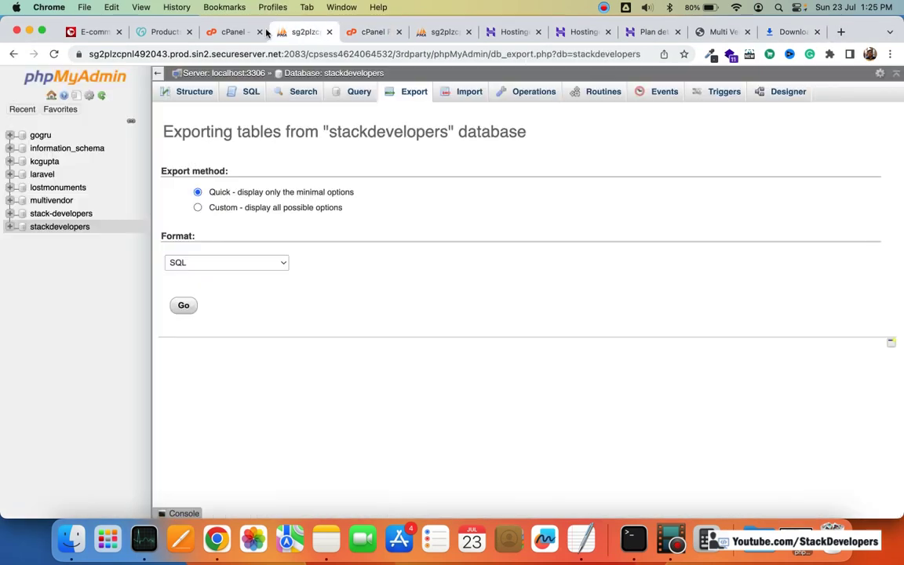
left_click(230, 32)
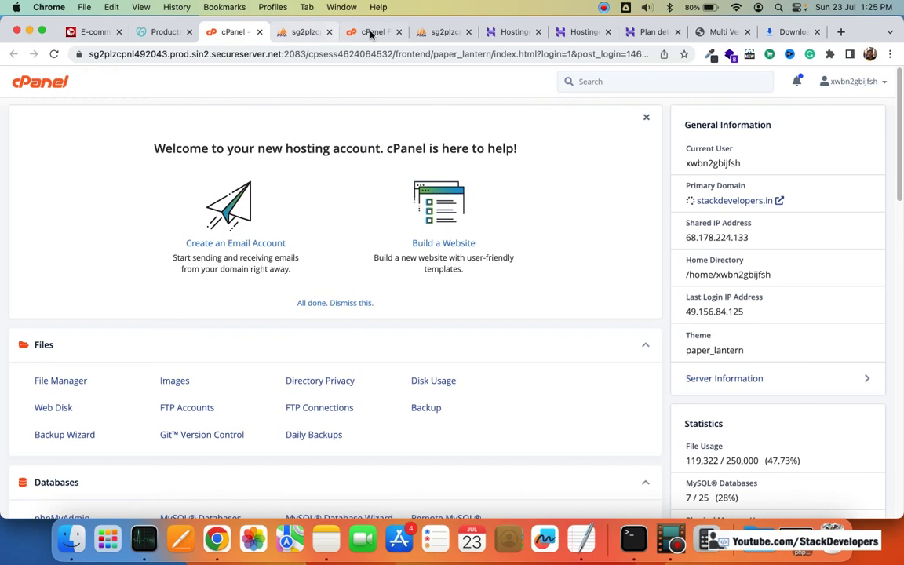
Step: Open GoDaddy DNS management for stackdevelopers.in from the Products list
left_click(350, 33)
left_click(156, 32)
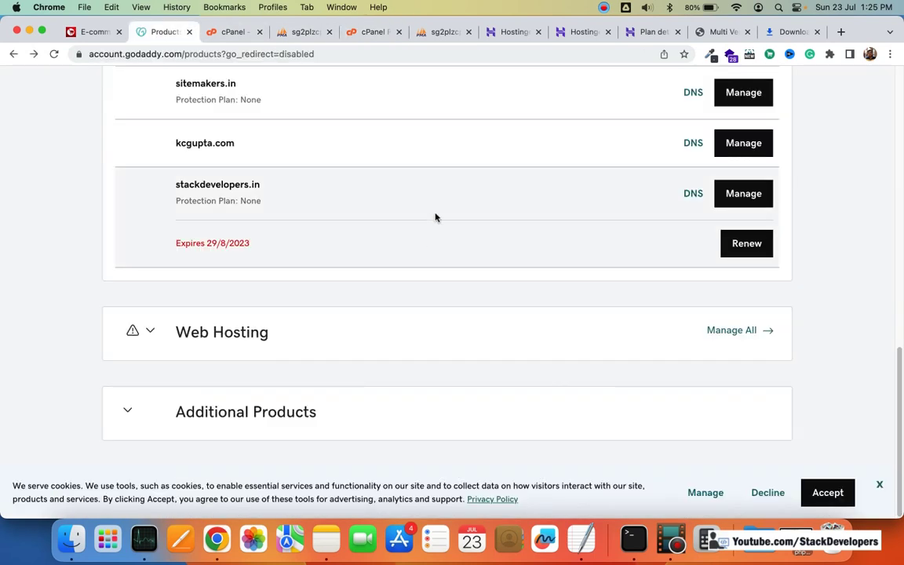
scroll(434, 216, "up", 3)
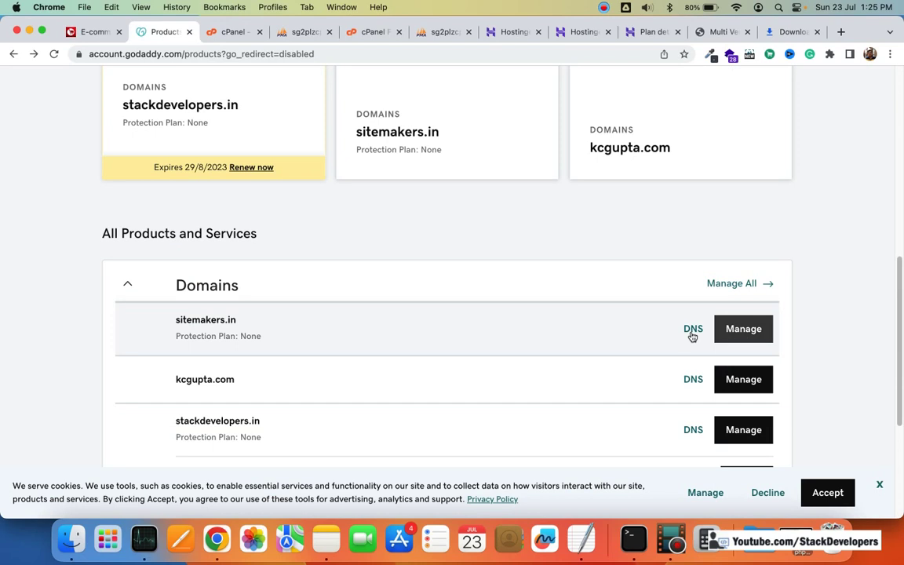
scroll(695, 339, "down", 1)
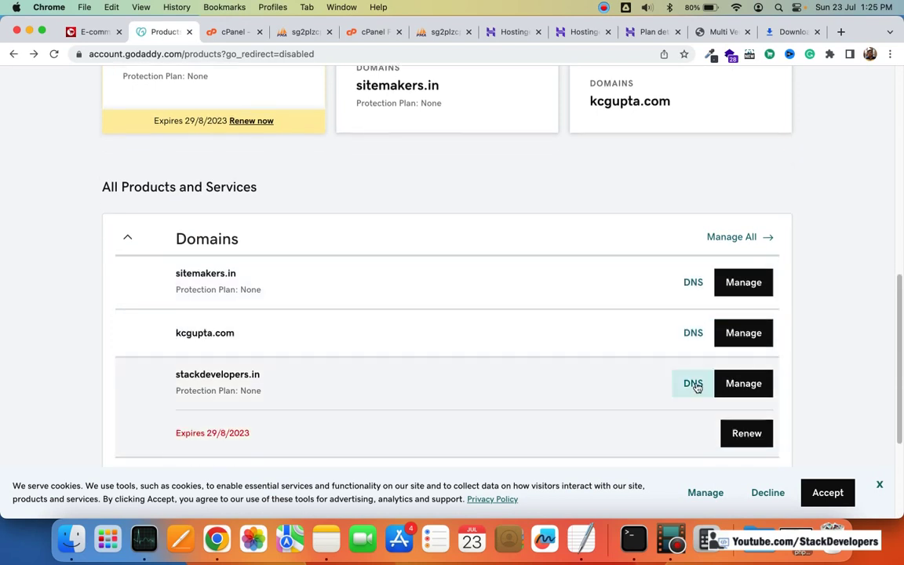
left_click(694, 384)
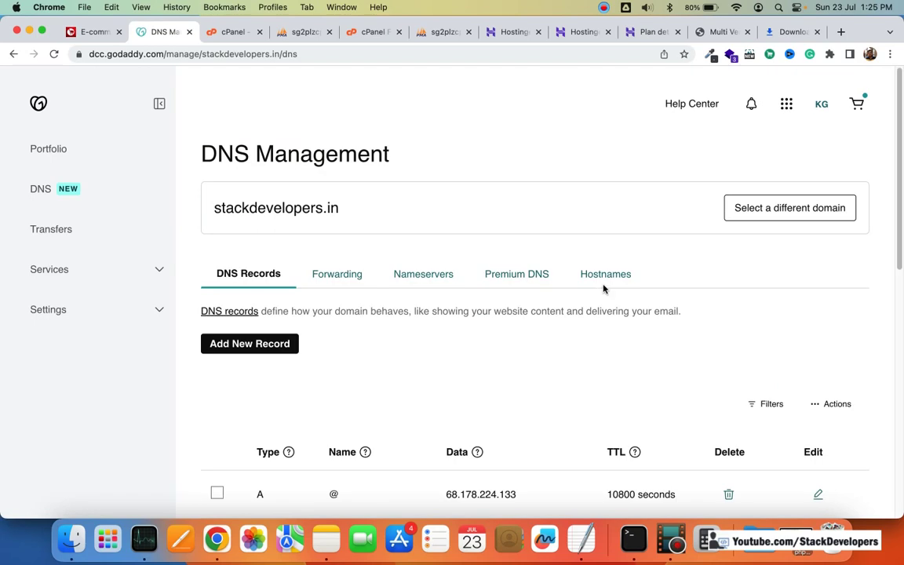
Step: Review the DNS records, then open Edit nameservers, still on ns63/ns64.domaincontrol.com
scroll(603, 289, "down", 2)
scroll(611, 282, "down", 5)
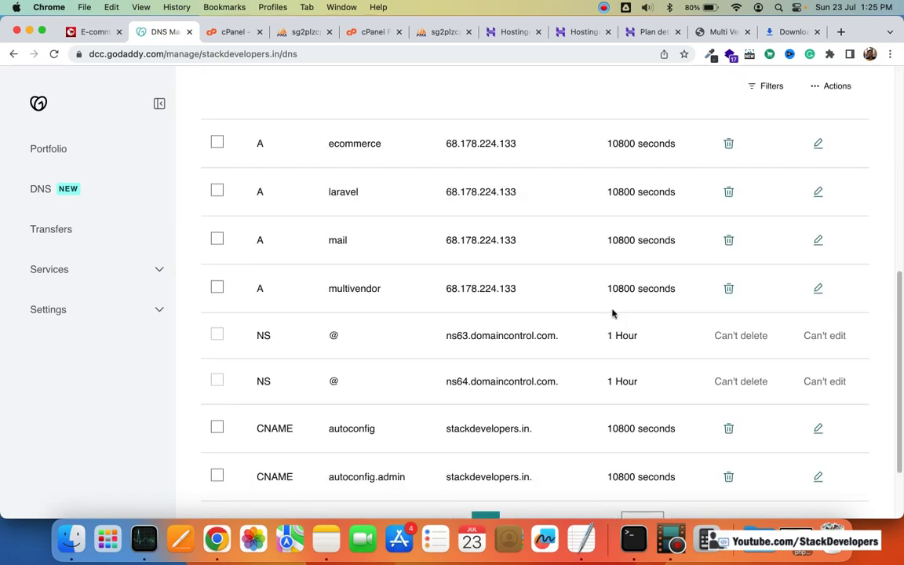
scroll(612, 311, "up", 2)
scroll(613, 313, "up", 4)
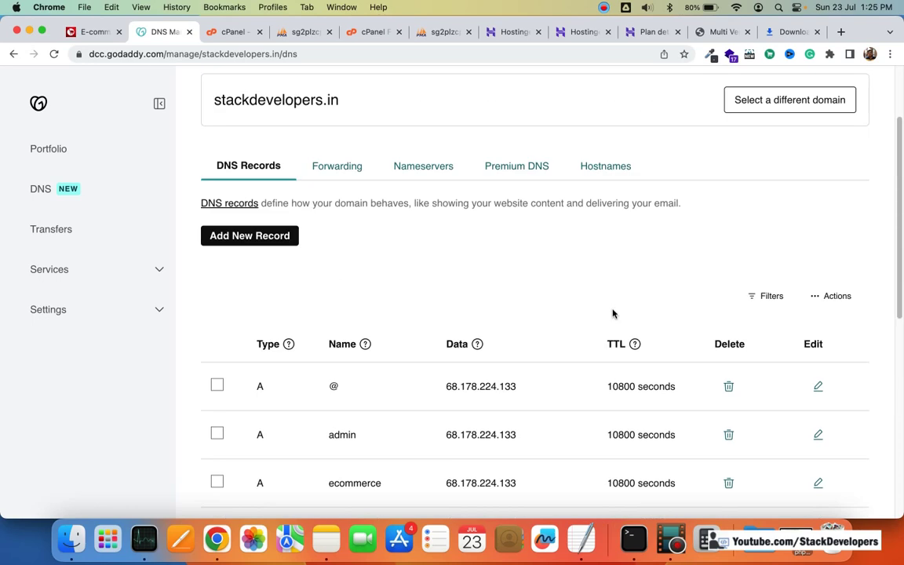
left_click(430, 167)
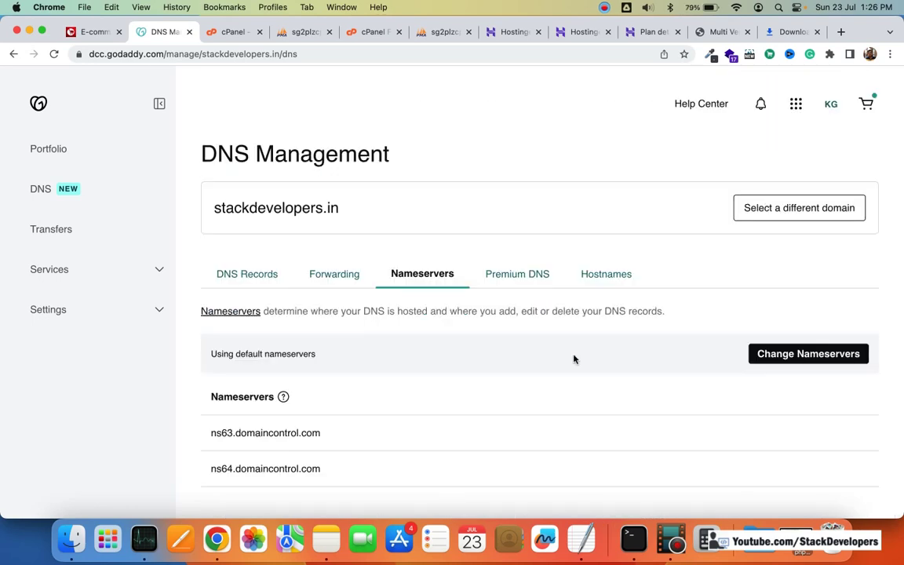
left_click(788, 357)
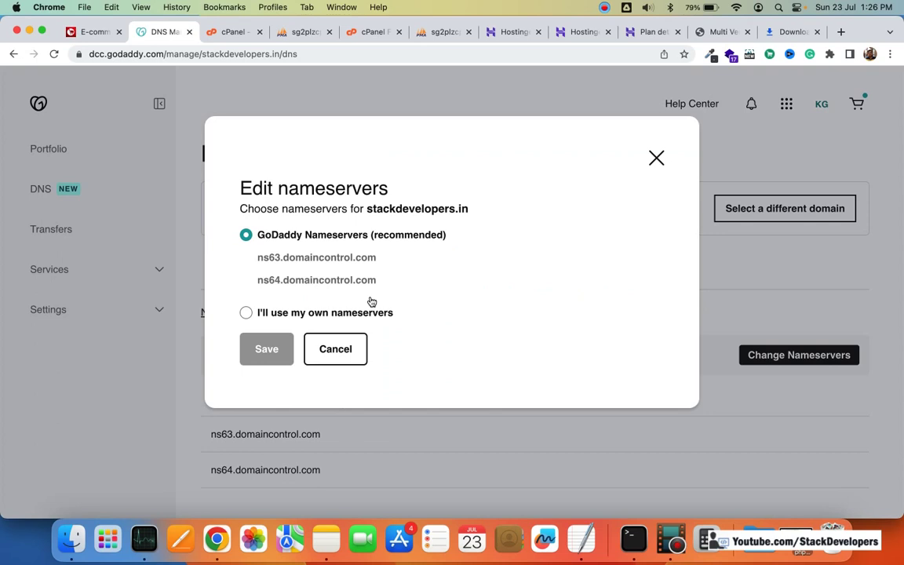
Step: Switch to custom nameservers and enter 162.159.24.201 as Nameserver 1
left_click(248, 312)
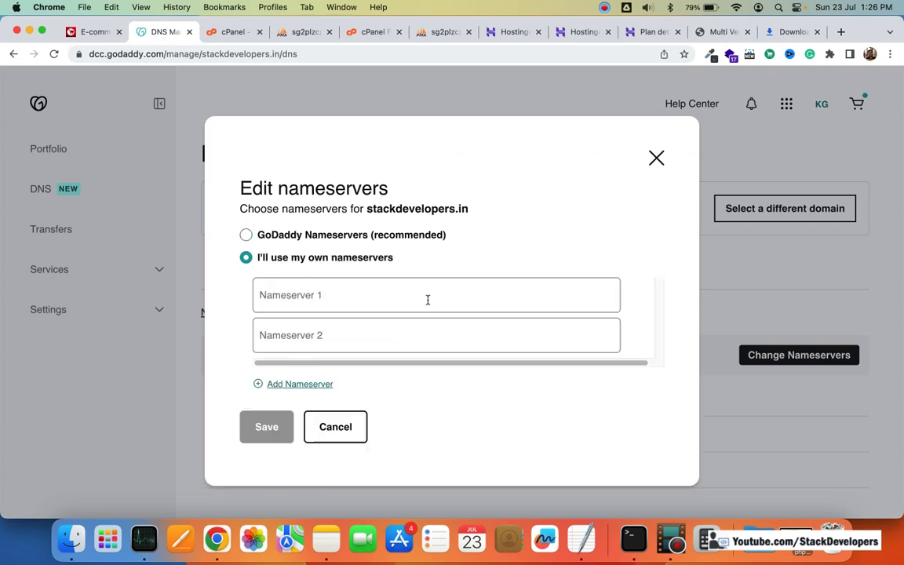
left_click(580, 33)
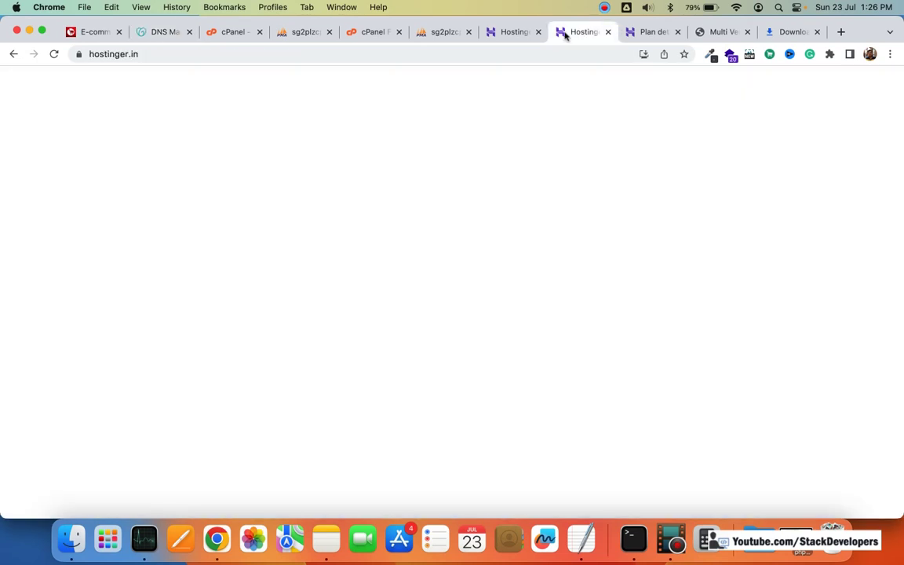
left_click(607, 32)
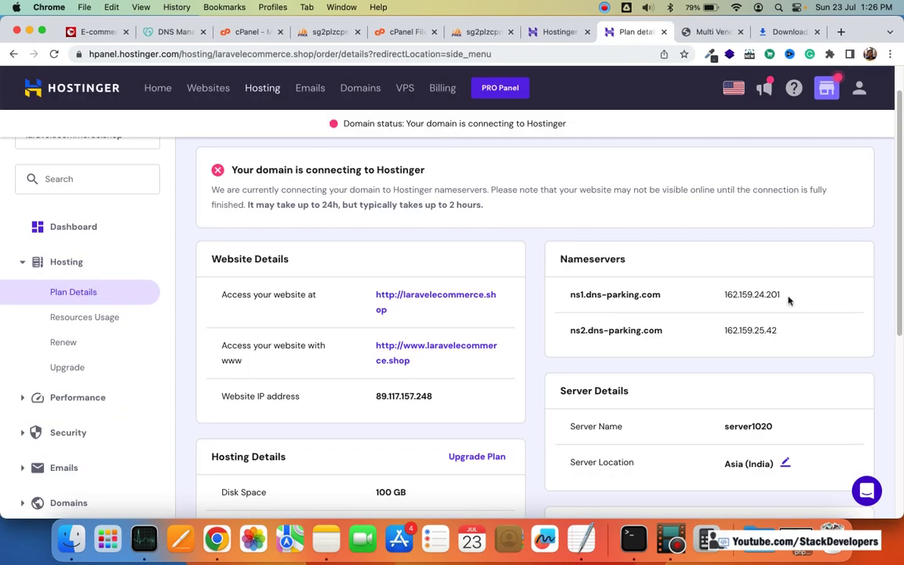
double_click(729, 295)
key("super+c")
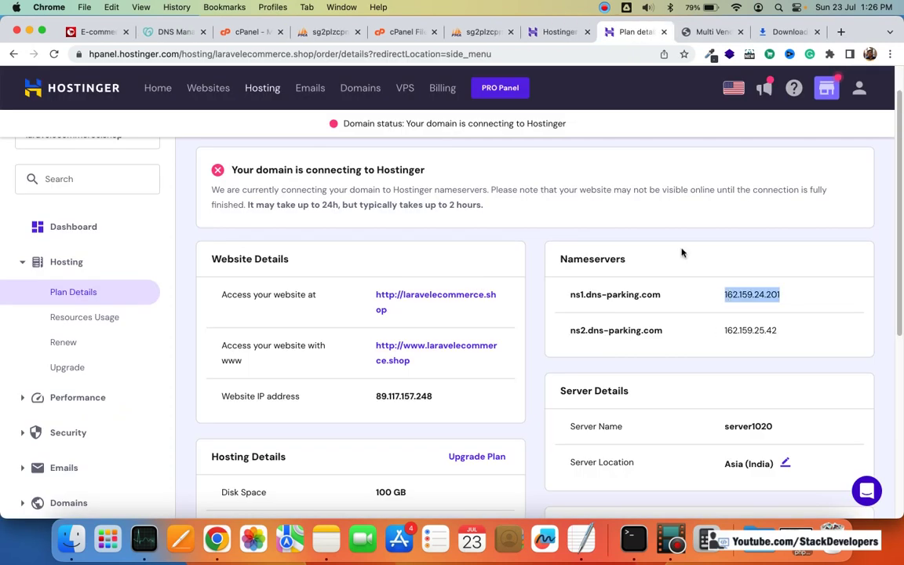
left_click(328, 32)
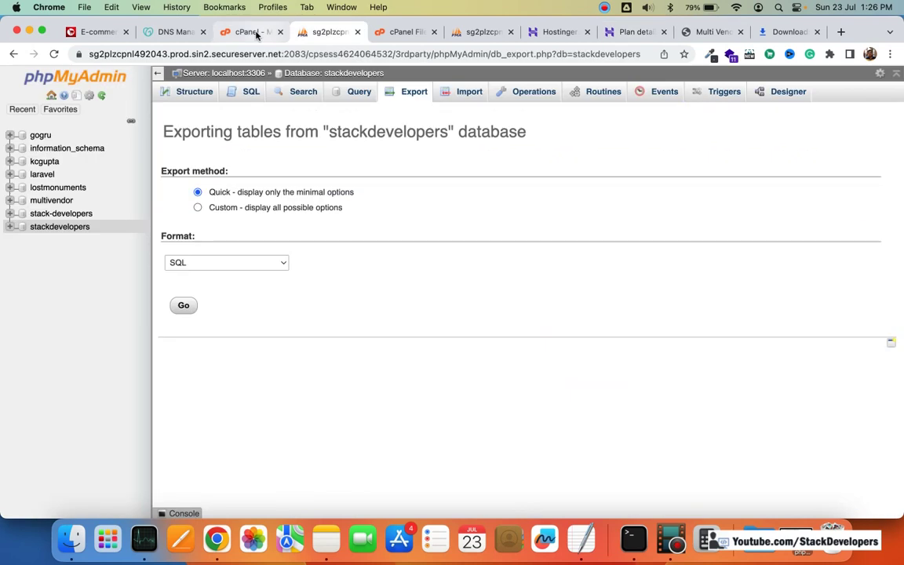
left_click(251, 32)
left_click(173, 32)
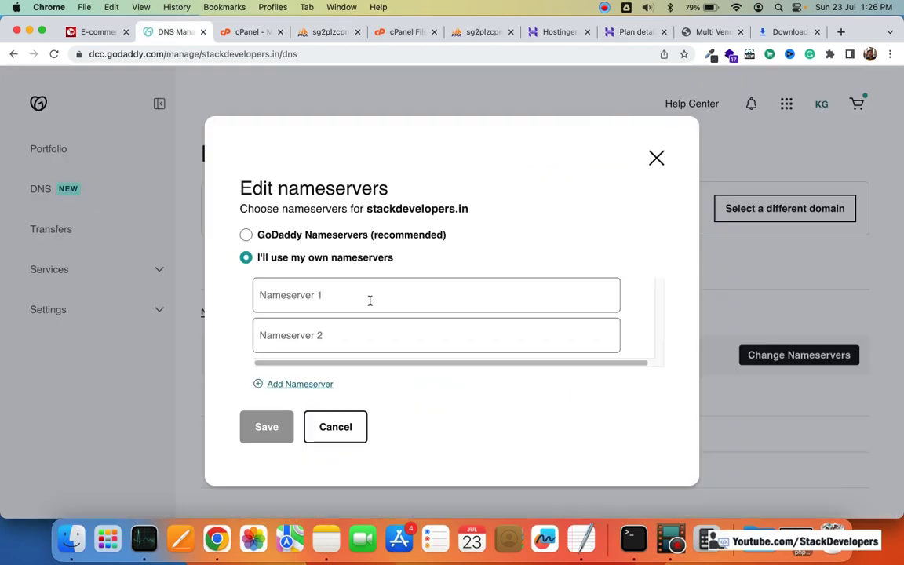
left_click(369, 301)
key("super+v")
Step: Enter 162.159.25.42 as Nameserver 2 and save, which fails with an invalid TLD error
left_click(631, 33)
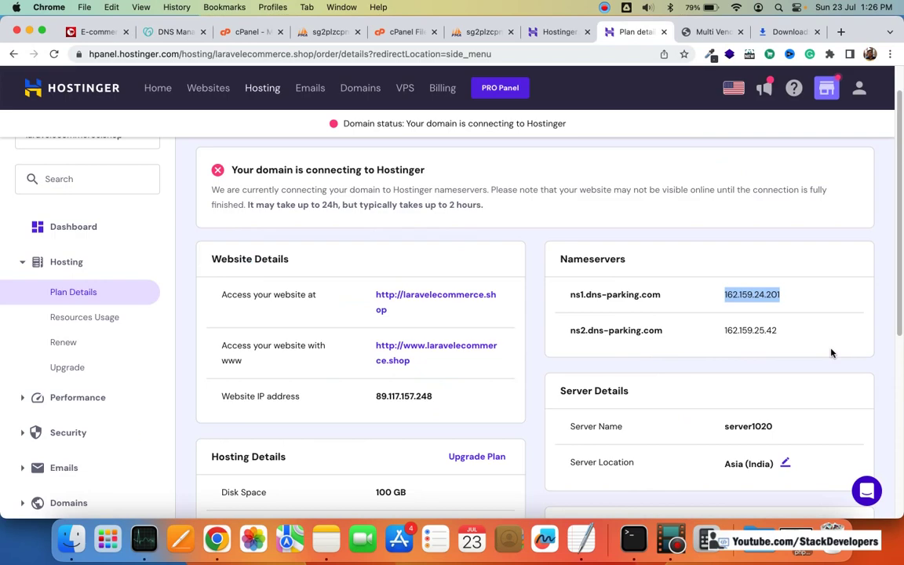
left_click_drag(795, 334, 722, 332)
key("super+c")
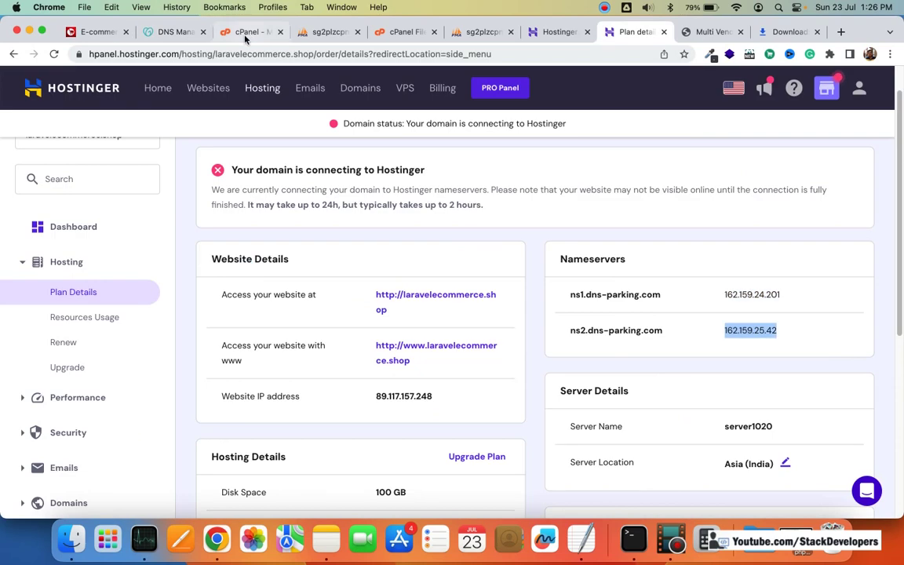
left_click(221, 31)
left_click(176, 32)
left_click(307, 329)
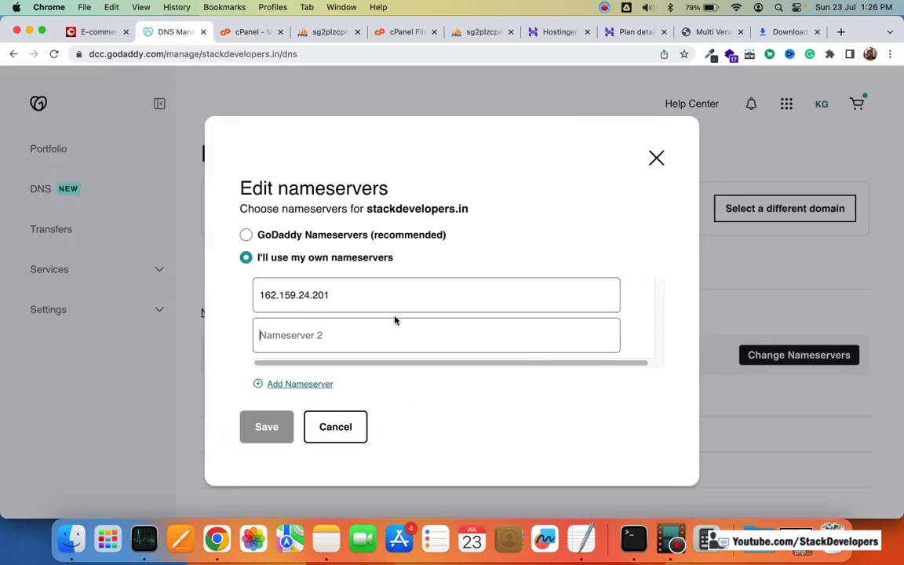
key("super+v")
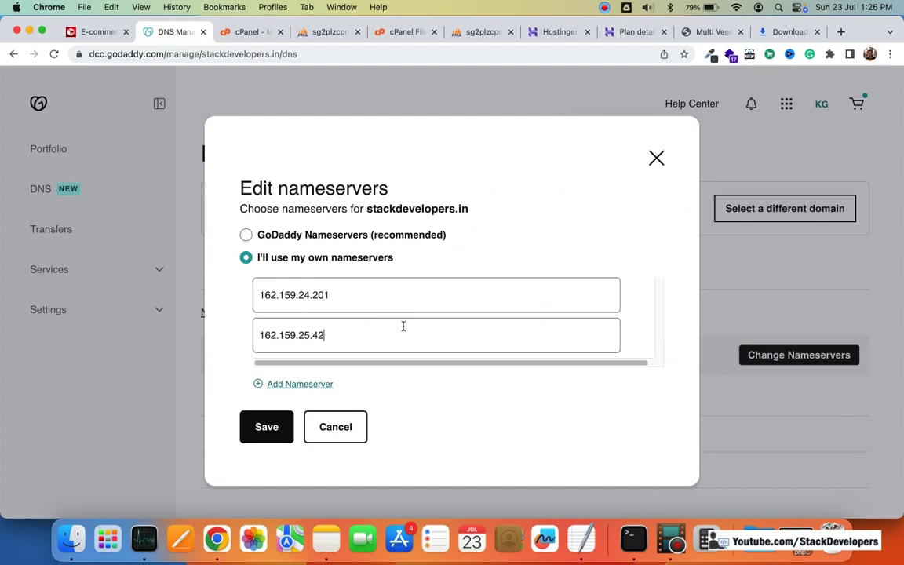
left_click(265, 429)
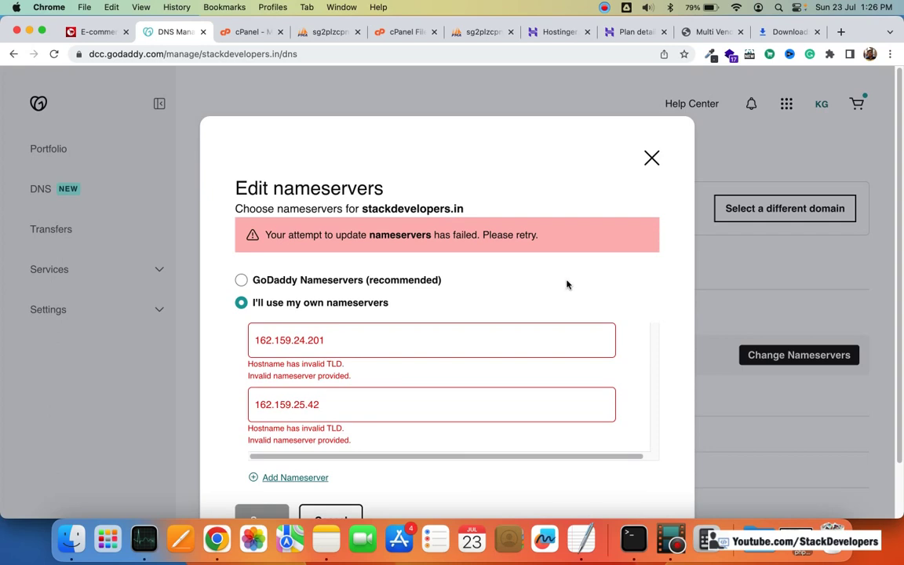
scroll(571, 287, "down", 1)
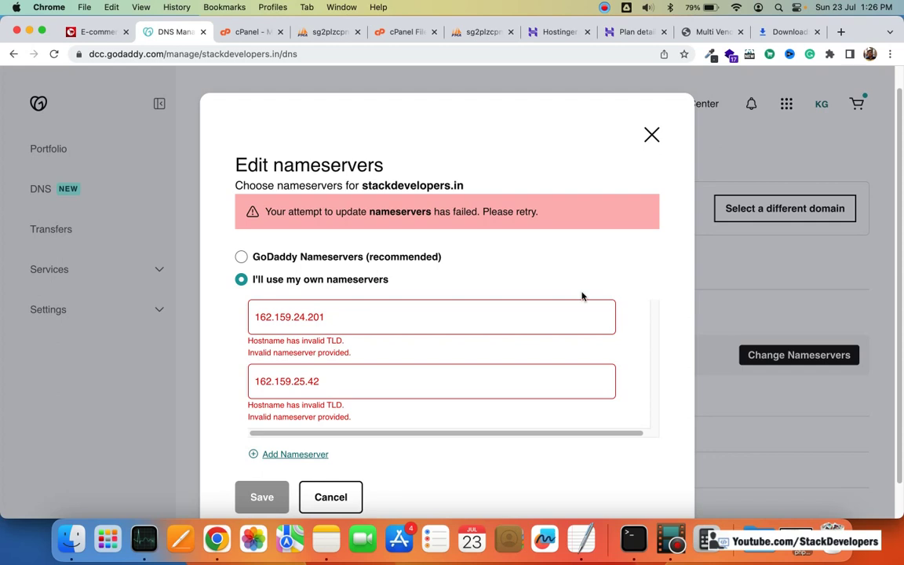
left_click(715, 32)
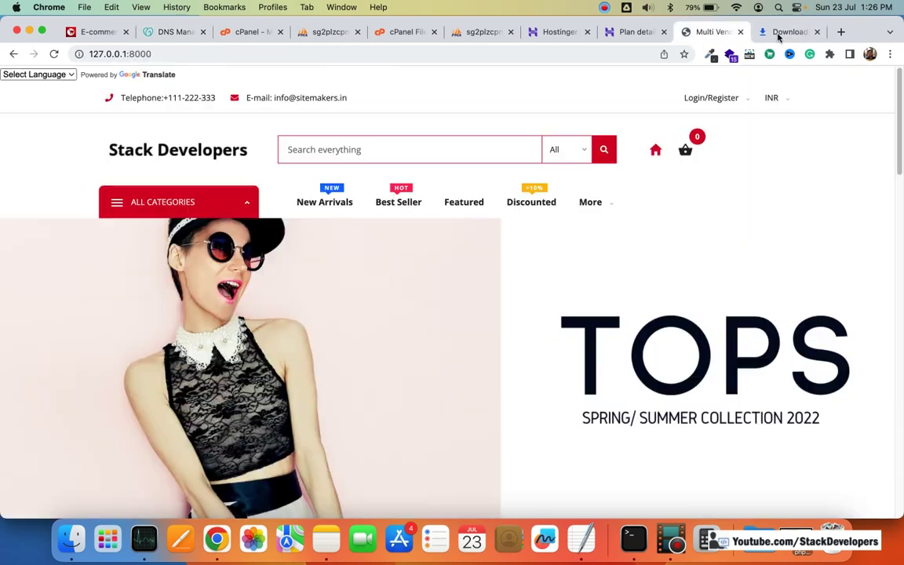
left_click(776, 32)
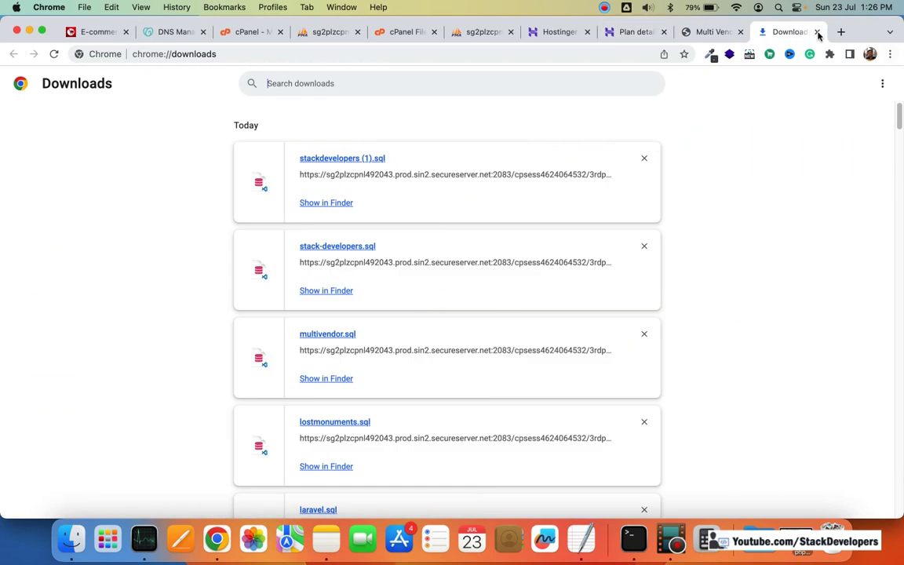
left_click(817, 32)
left_click(702, 32)
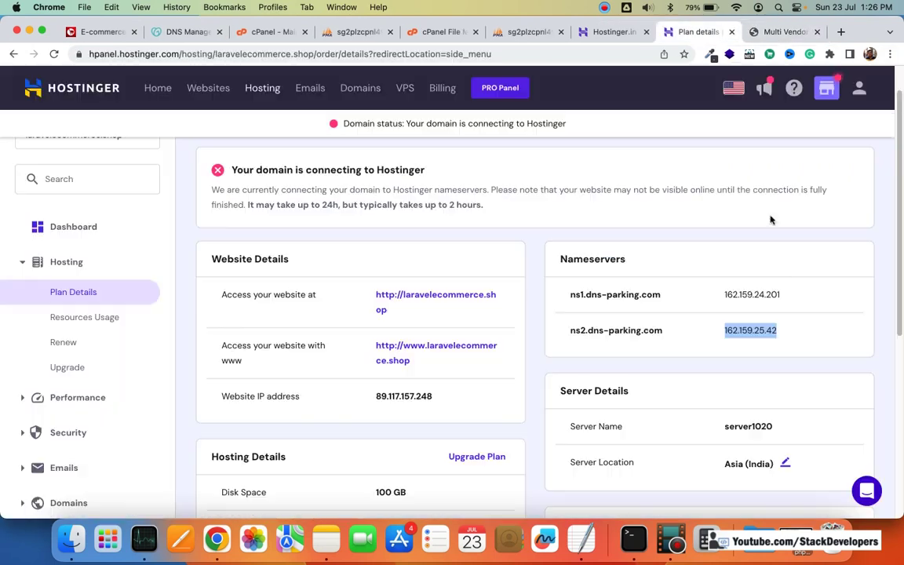
scroll(737, 262, "down", 1)
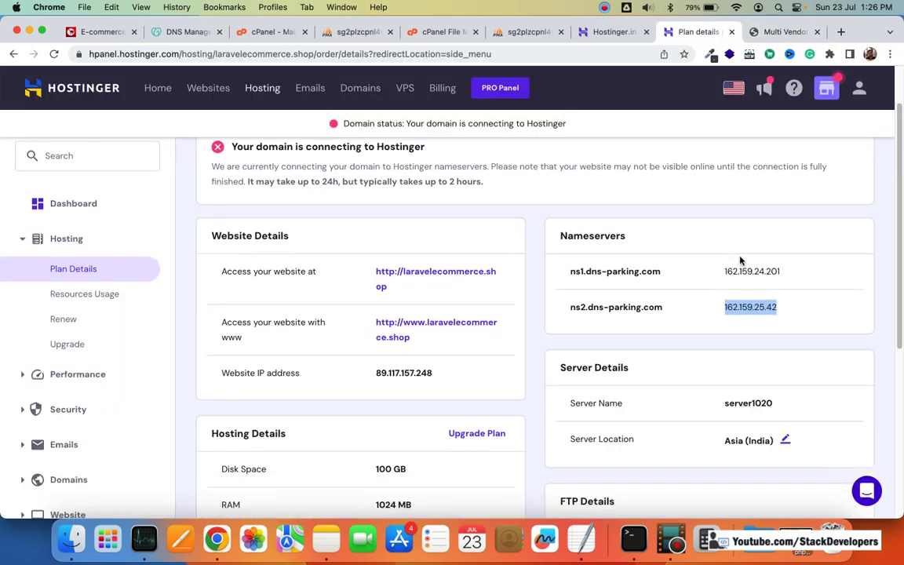
scroll(739, 260, "down", 5)
scroll(740, 260, "down", 2)
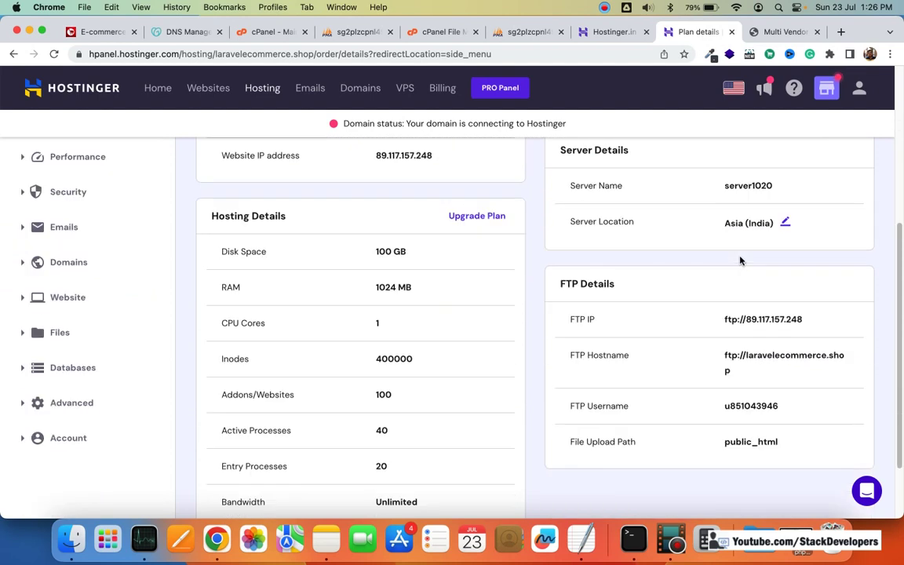
scroll(739, 260, "down", 3)
scroll(746, 261, "up", 10)
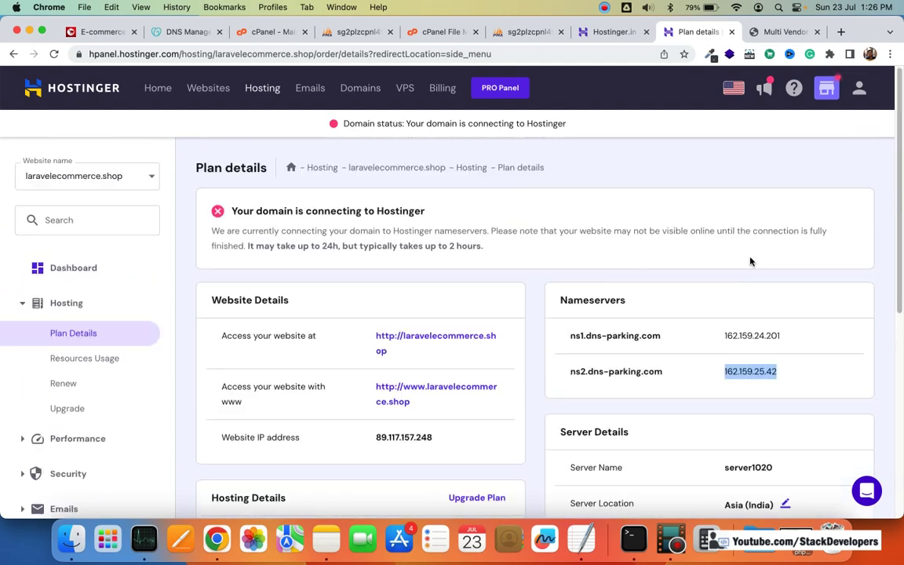
left_click(780, 290)
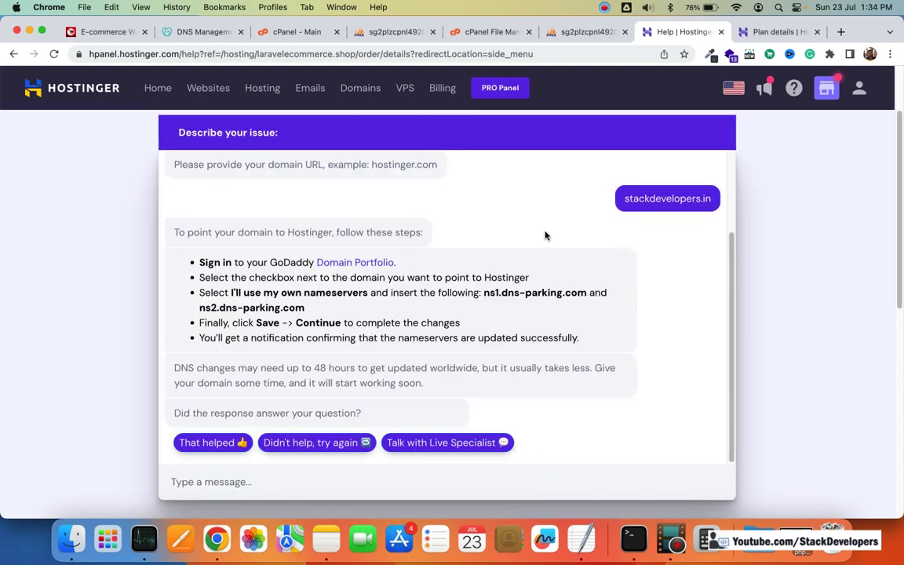
Step: Copy ns1.dns-parking.com from the help assistant's nameserver answer
scroll(545, 235, "up", 5)
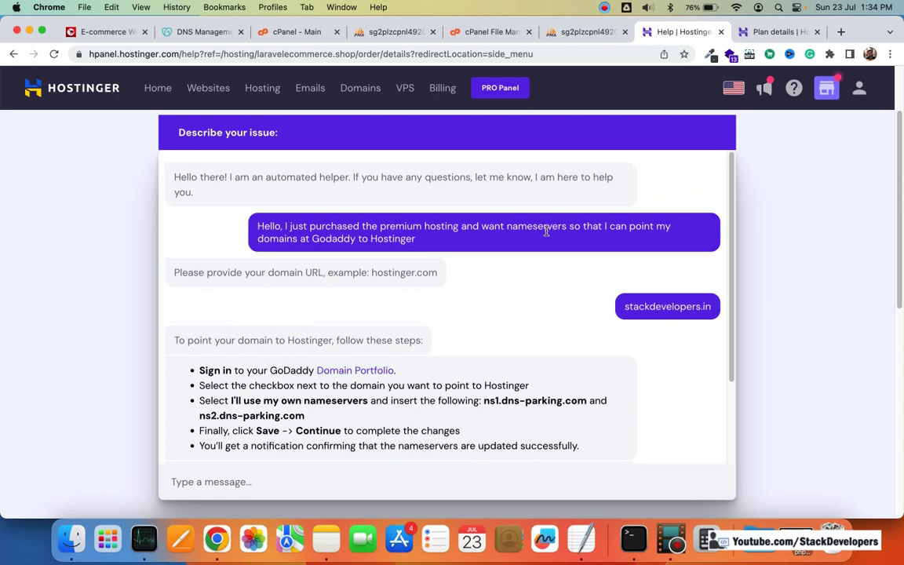
scroll(549, 232, "down", 1)
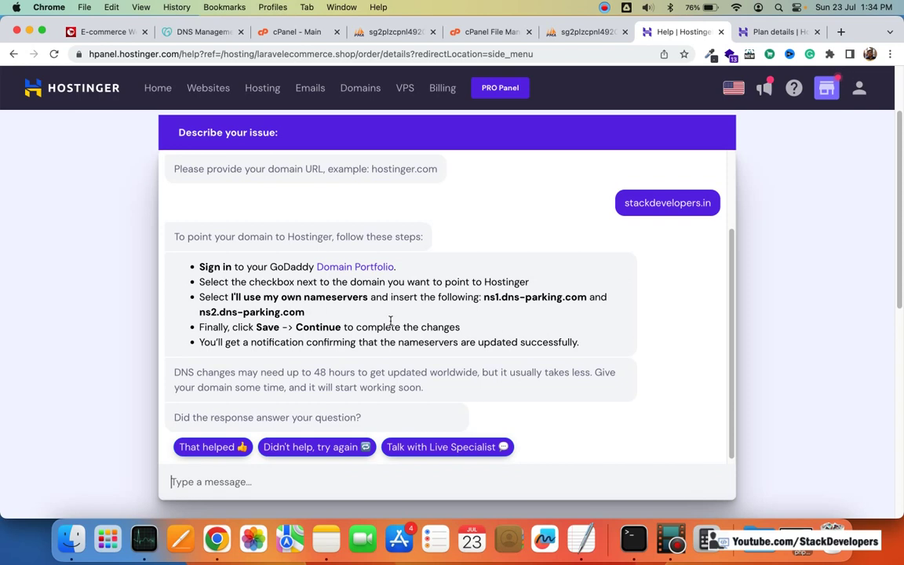
left_click_drag(483, 296, 587, 297)
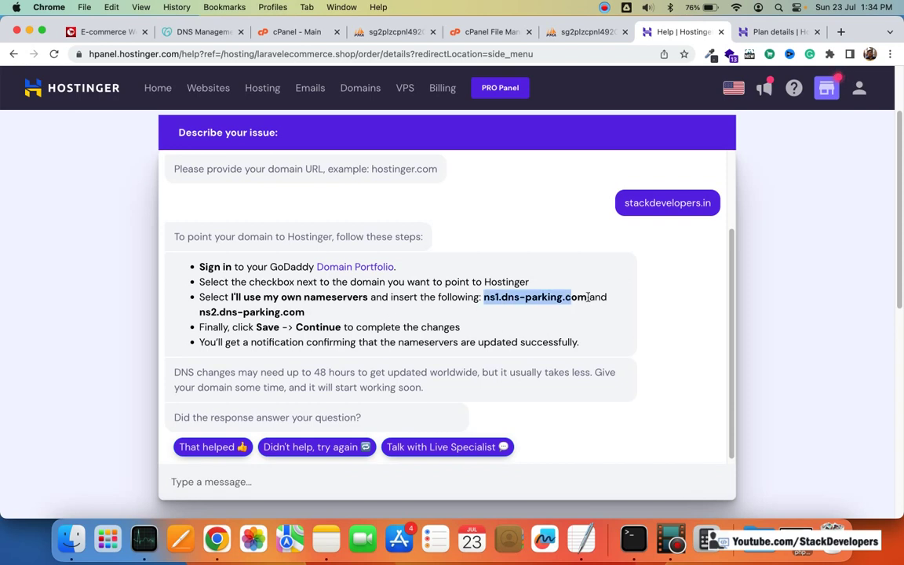
key("super+c")
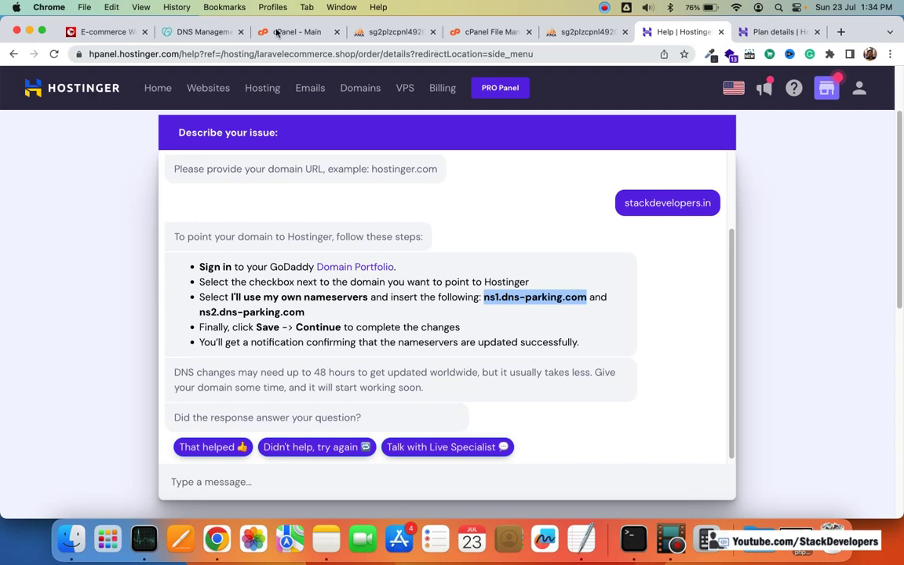
left_click(203, 32)
Step: Fill Nameserver 1 with ns1.dns-parking.com and Nameserver 2 with ns2.dns-parking.com
left_click(365, 295)
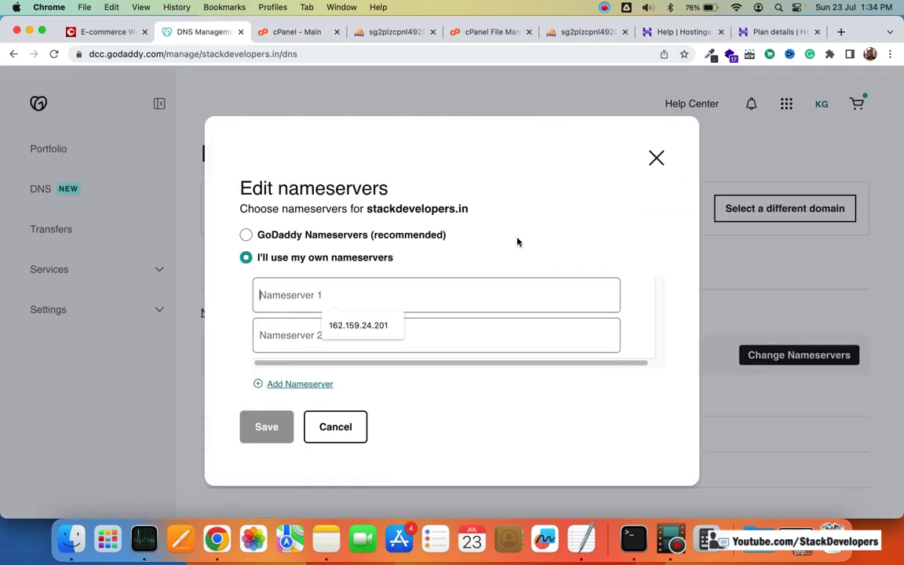
key("super+v")
left_click(755, 32)
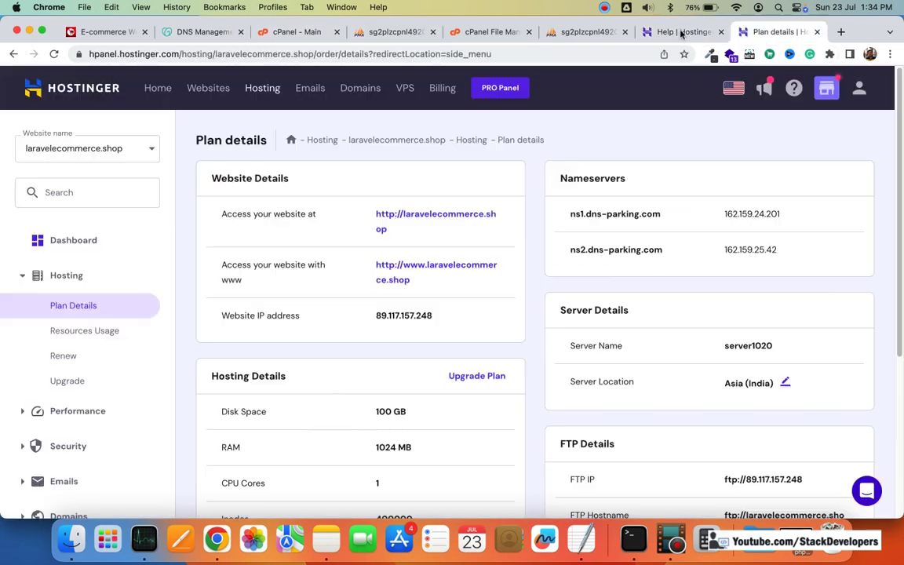
left_click(681, 31)
left_click_drag(306, 312, 197, 313)
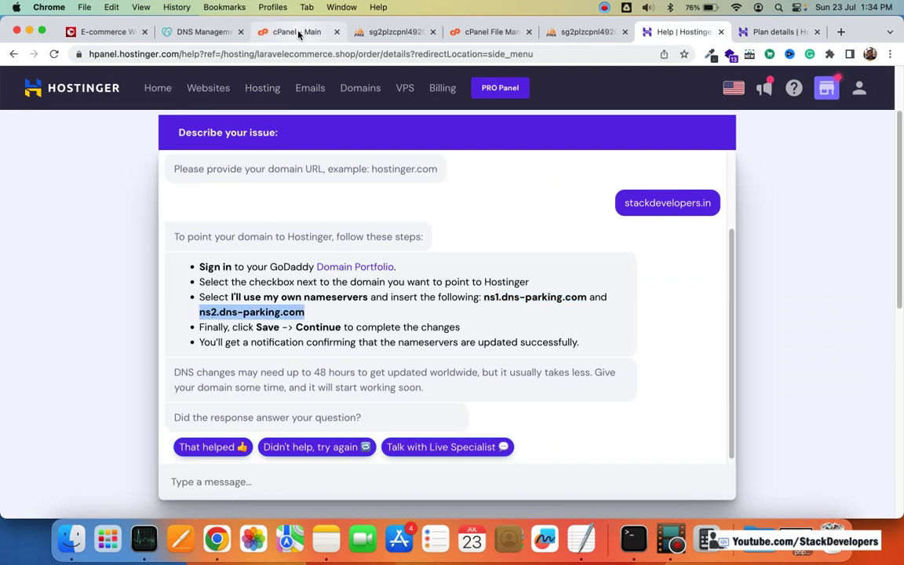
left_click(298, 32)
left_click(203, 32)
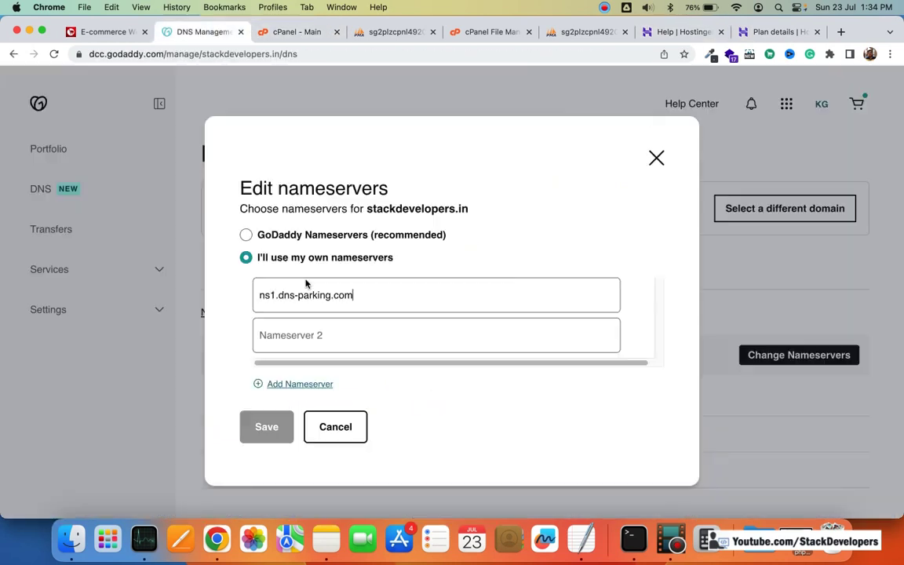
left_click(367, 333)
key("super+v")
Step: Save and confirm the stackdevelopers.in nameserver change
left_click(266, 426)
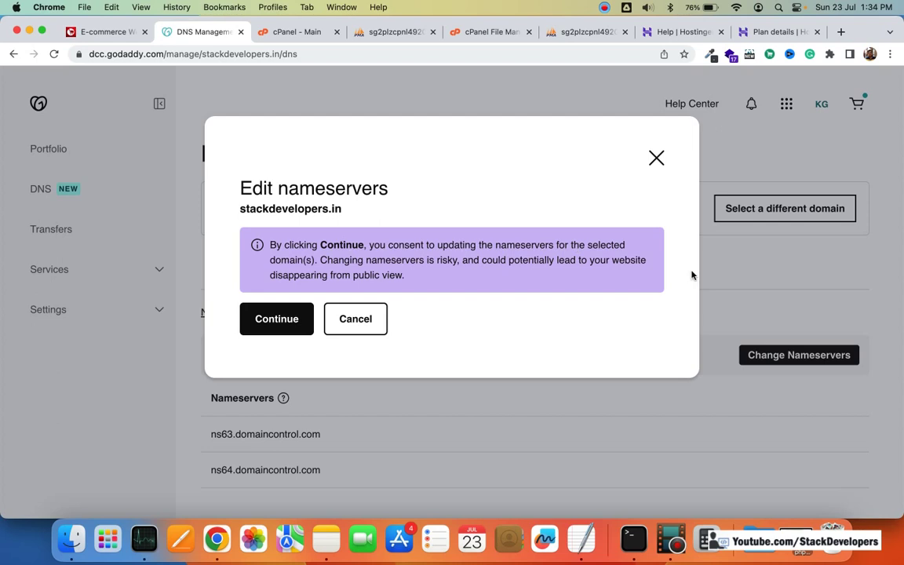
left_click(295, 321)
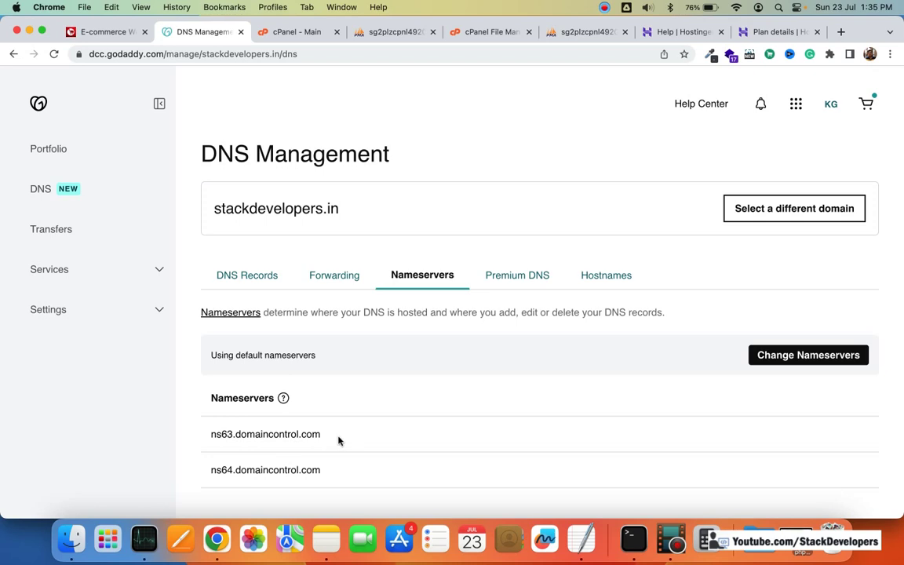
double_click(126, 53)
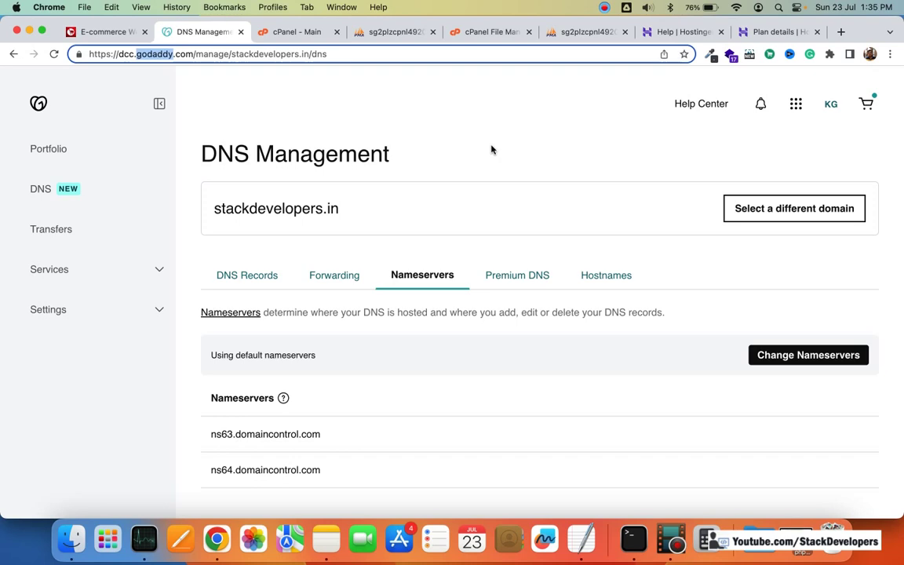
left_click(444, 135)
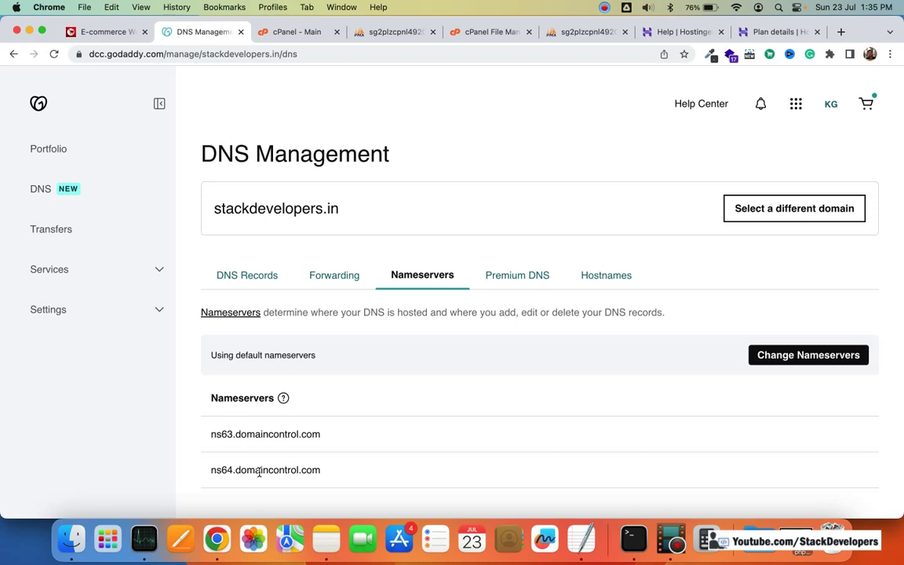
Step: Reply 'That helped 👍' to the assistant's nameserver instructions in the help chat
left_click(741, 31)
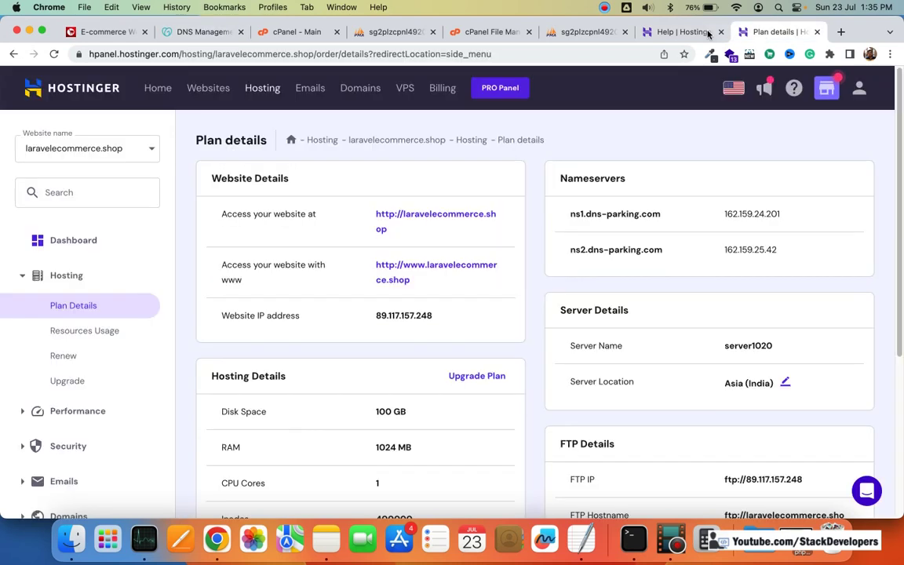
scroll(703, 186, "down", 8)
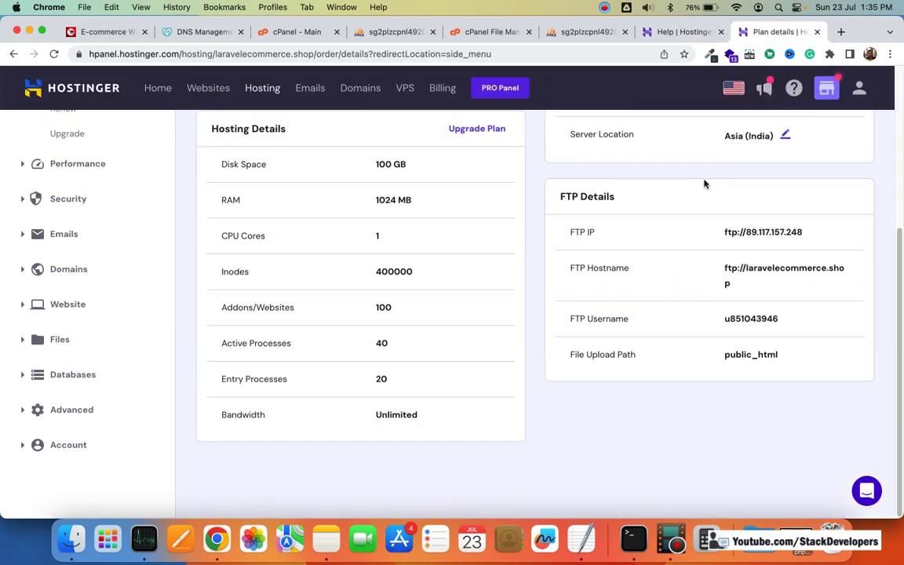
scroll(703, 183, "up", 8)
left_click(684, 31)
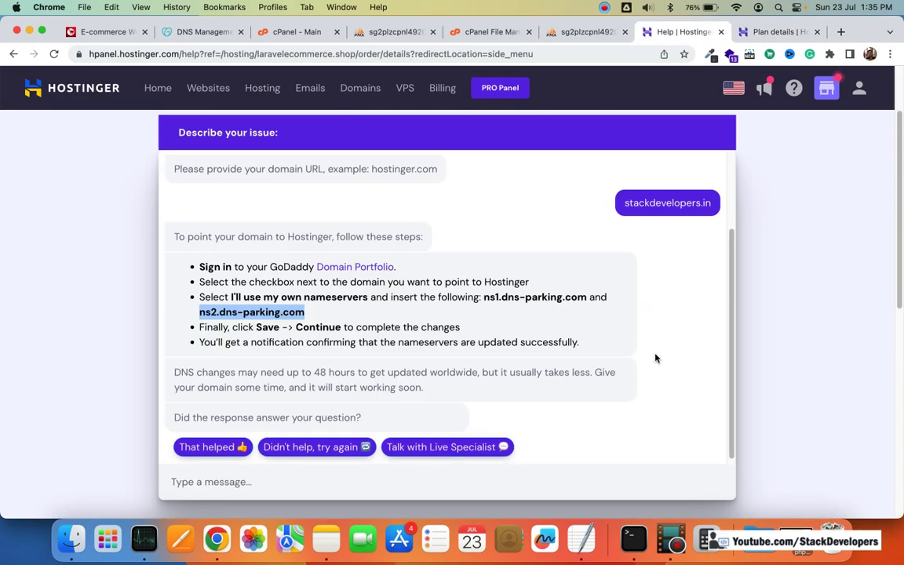
left_click(656, 357)
scroll(573, 389, "down", 1)
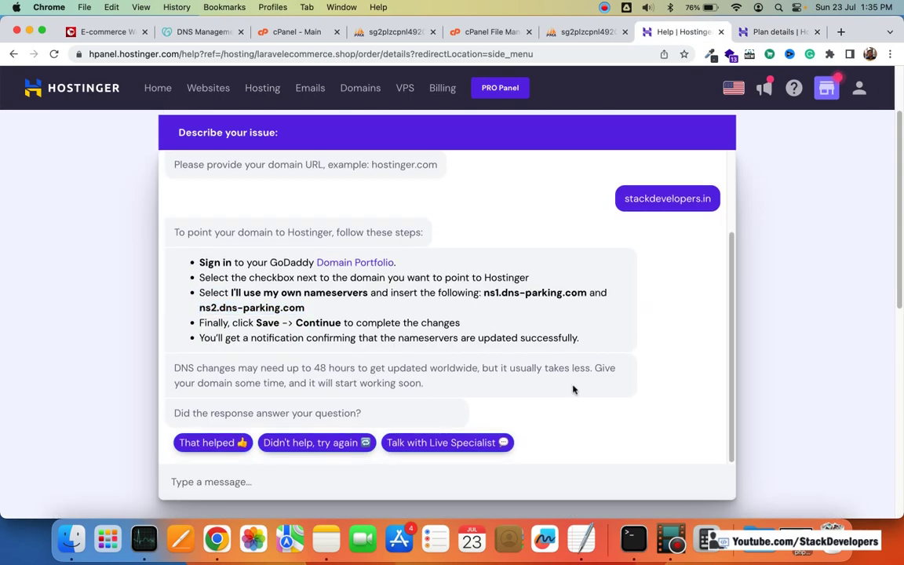
scroll(346, 411, "down", 2)
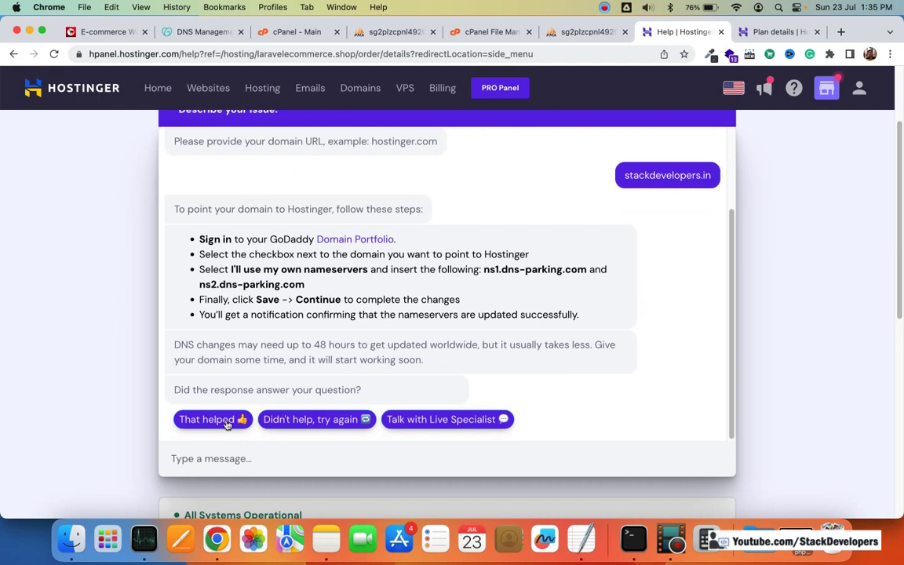
left_click(225, 421)
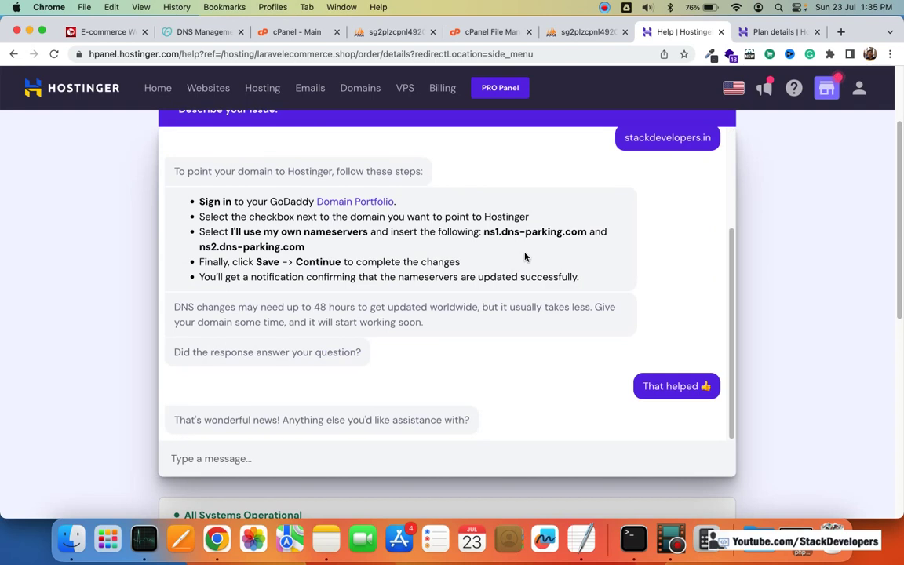
scroll(620, 228, "up", 5)
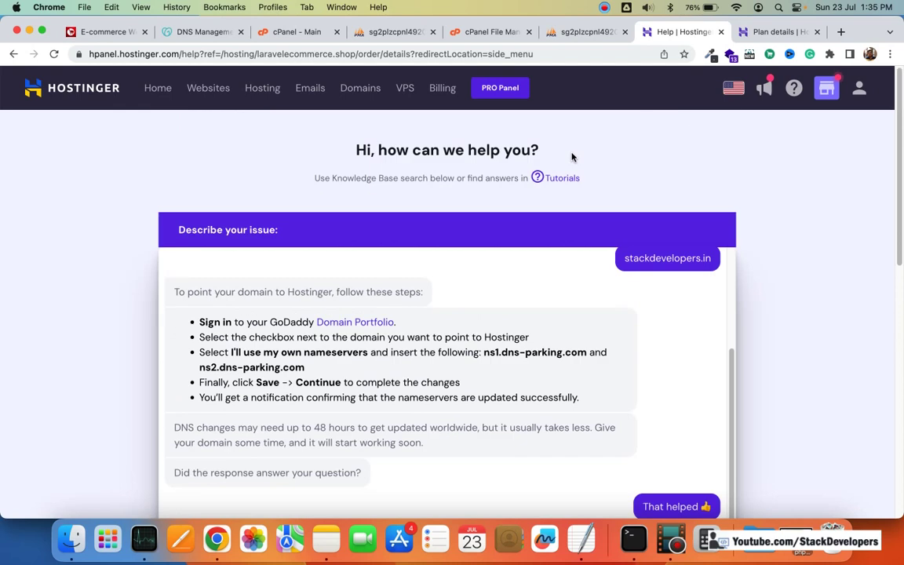
Step: Open the DNS / Nameservers page for the external domain stackdevelopers.in
left_click(209, 89)
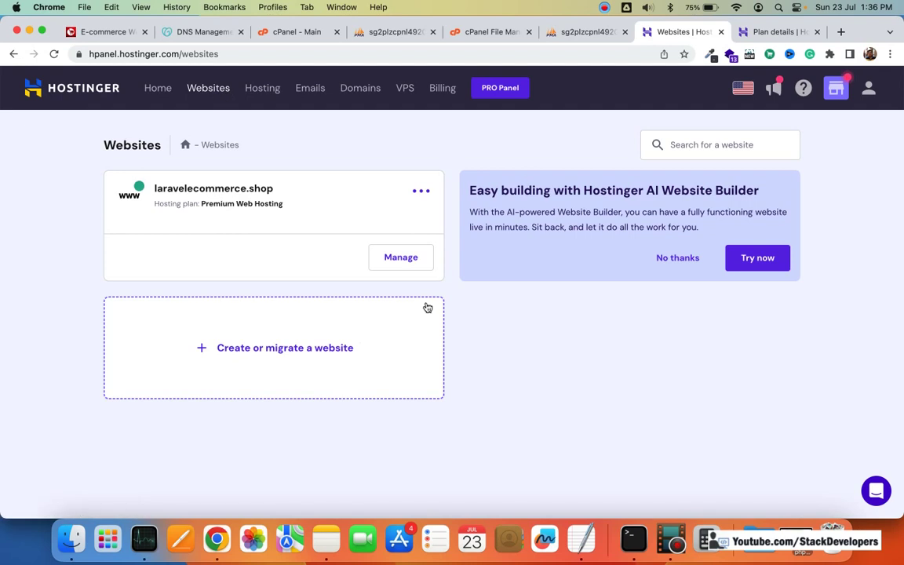
left_click(347, 347)
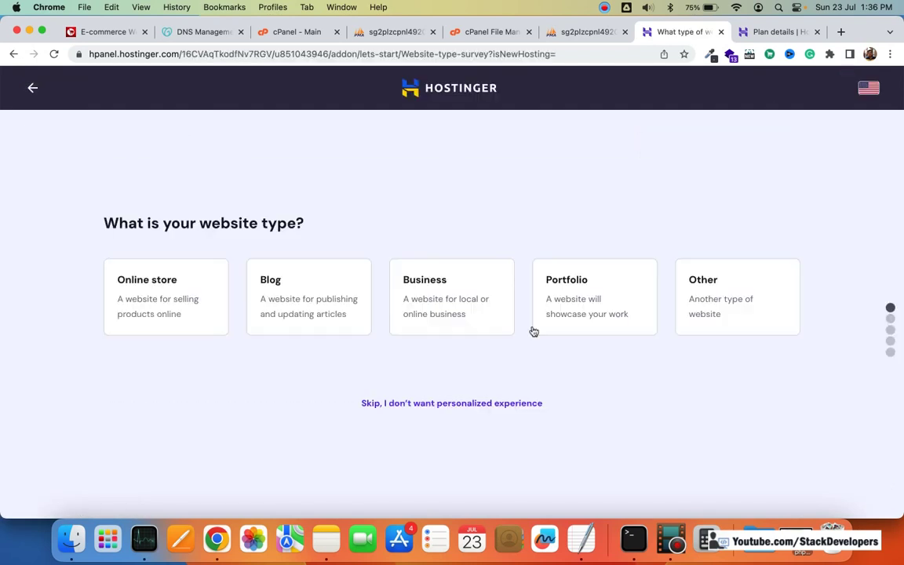
left_click(33, 87)
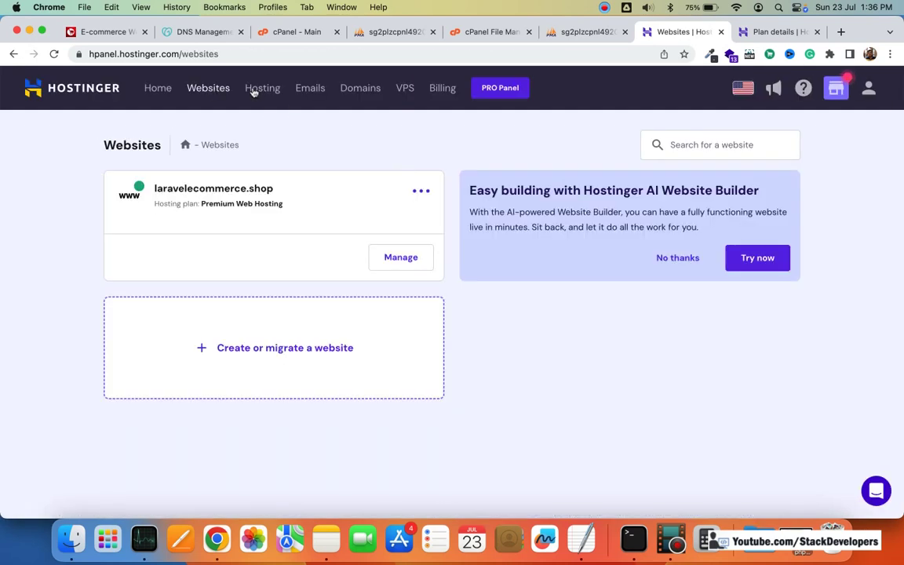
left_click(262, 87)
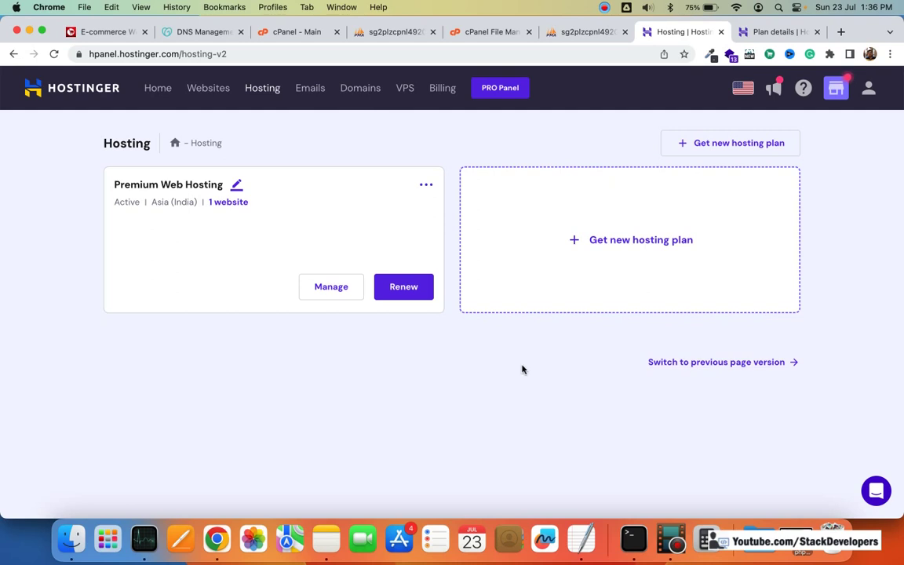
left_click(360, 88)
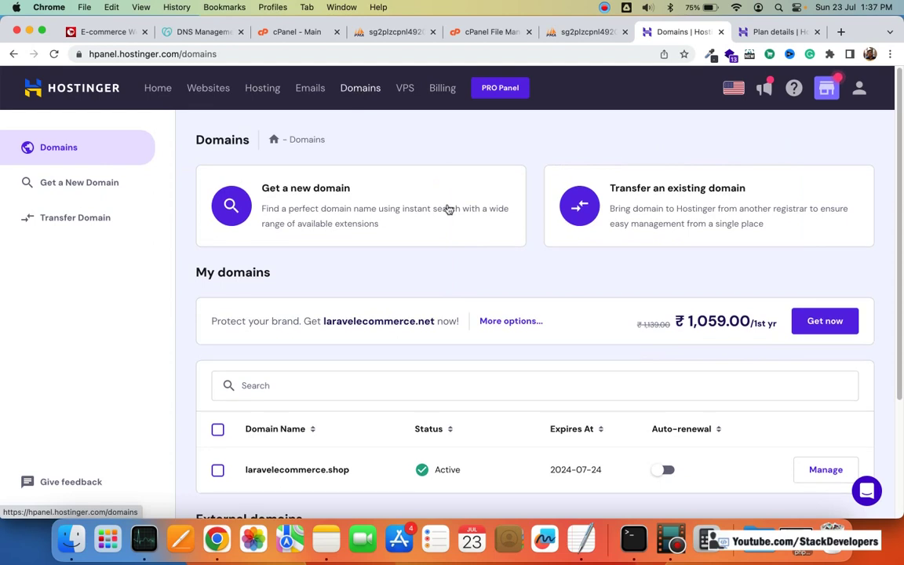
scroll(448, 209, "down", 5)
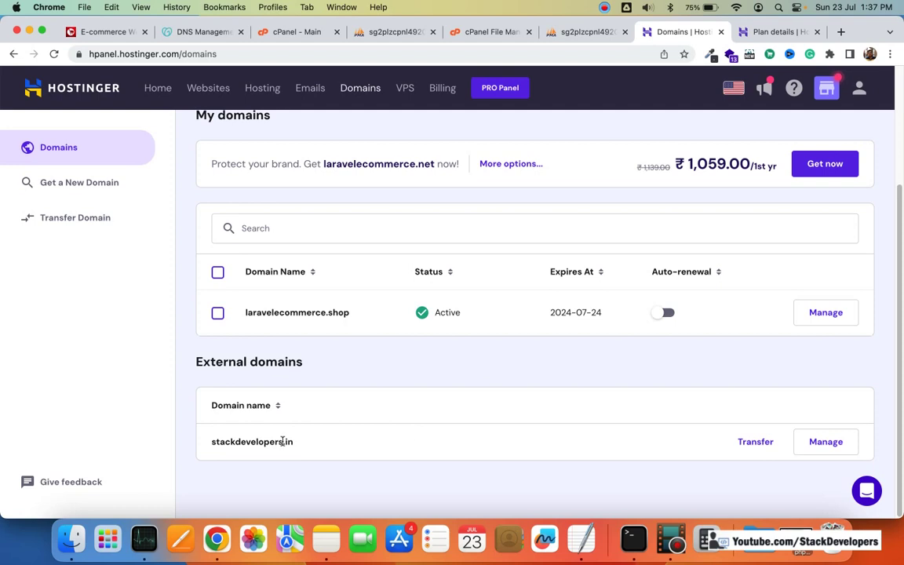
left_click(817, 443)
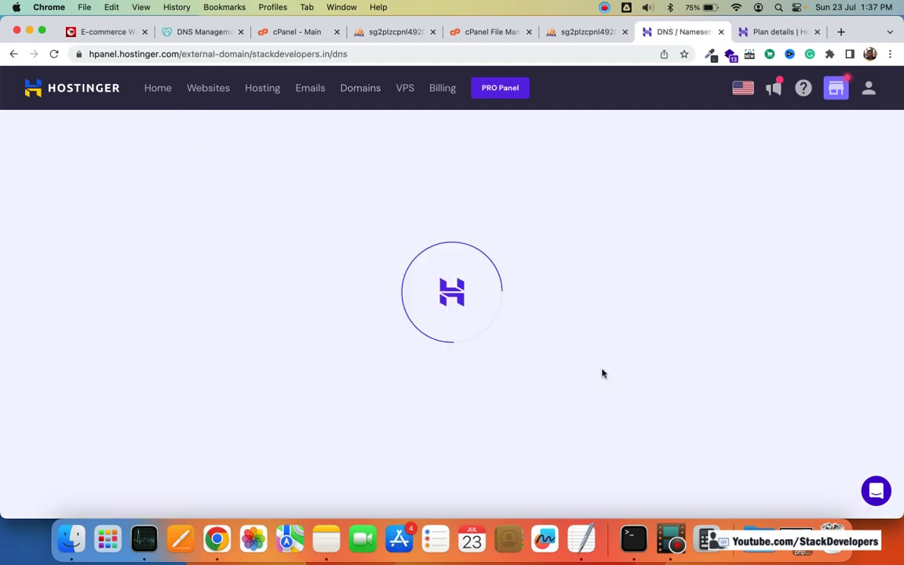
Step: Scroll through the whole DNS records list, including the parking nameserver entries
scroll(603, 374, "down", 2)
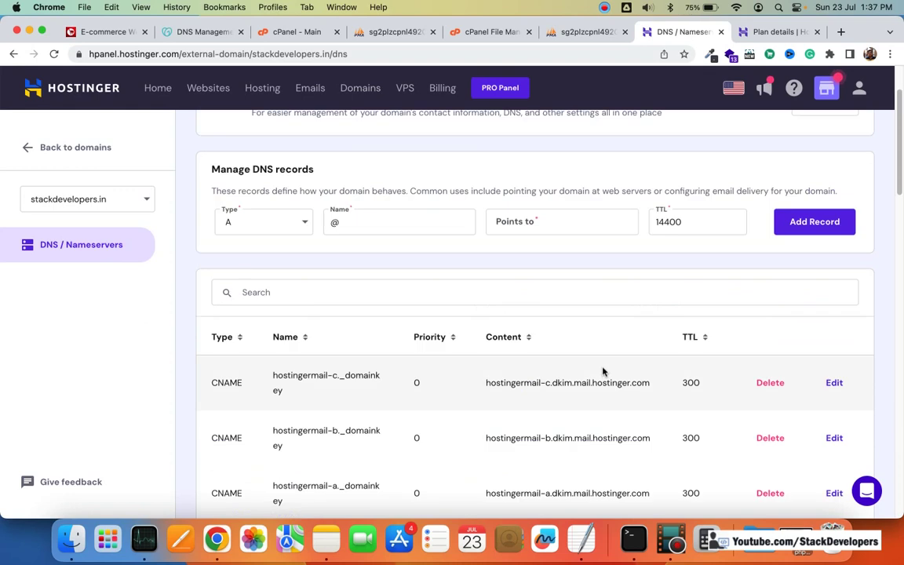
scroll(603, 368, "down", 2)
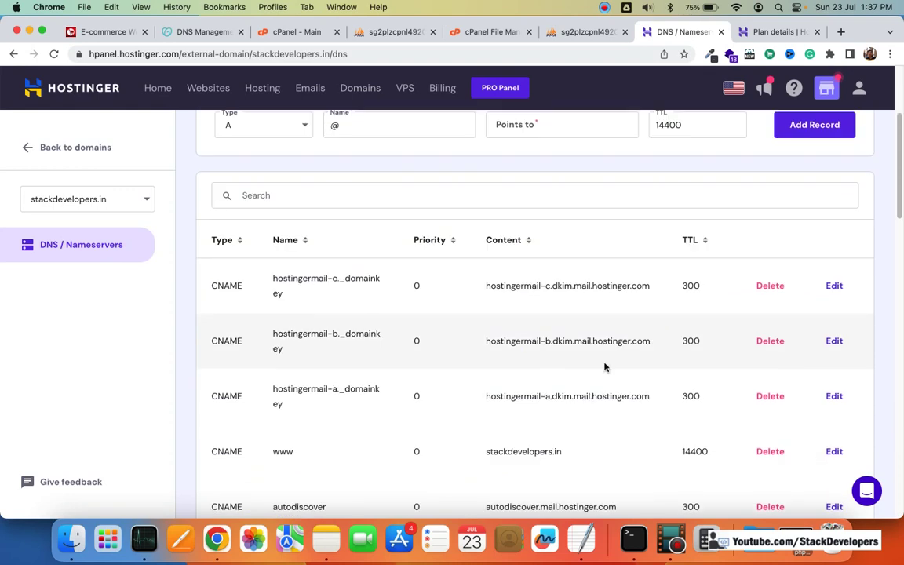
scroll(604, 366, "down", 5)
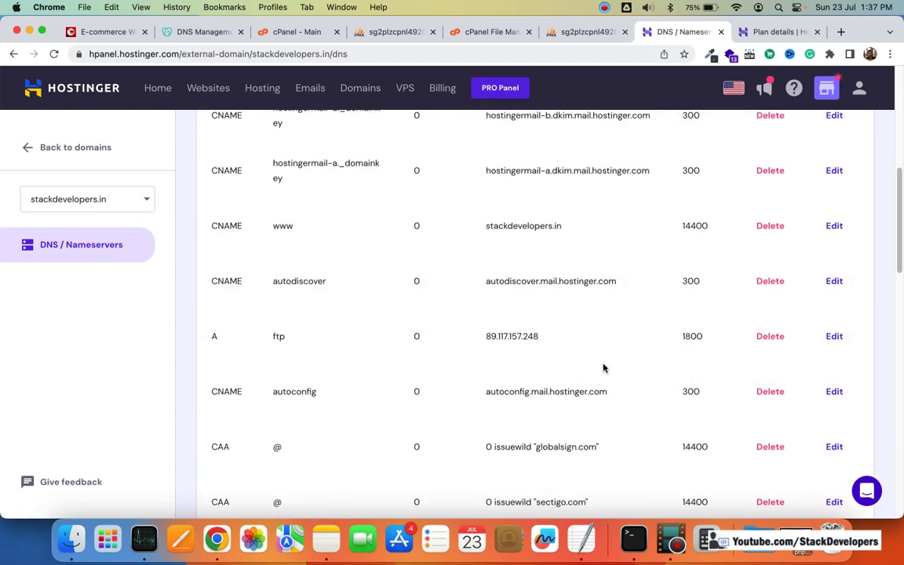
scroll(603, 368, "down", 15)
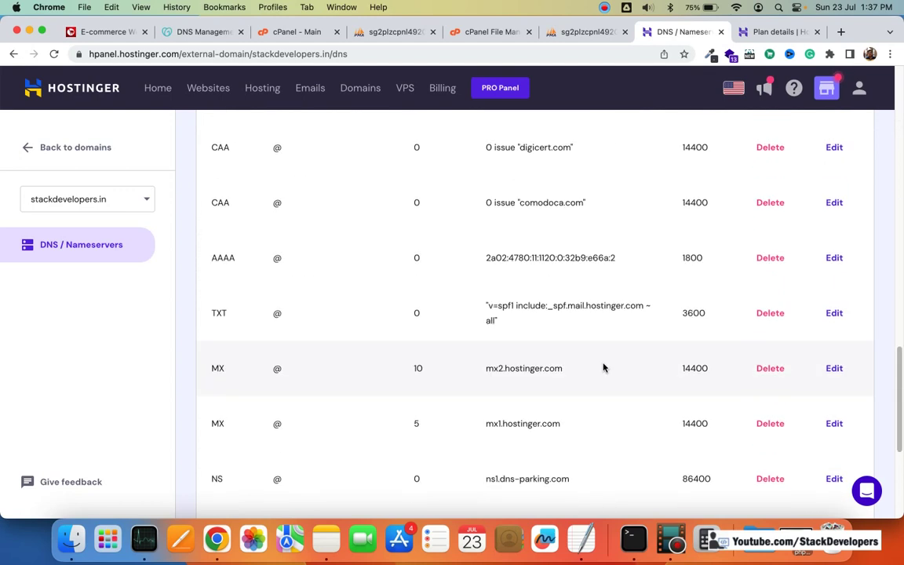
scroll(603, 368, "down", 5)
scroll(603, 367, "up", 20)
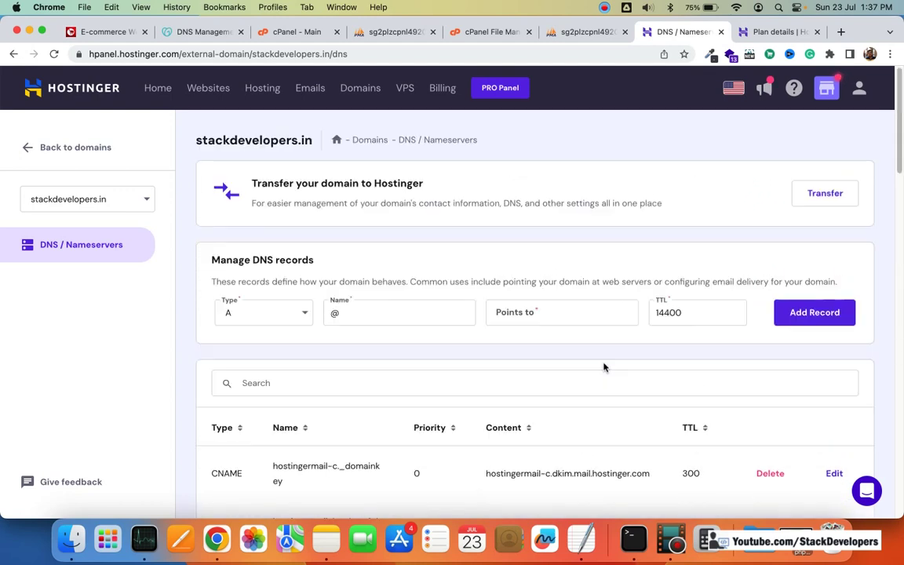
scroll(604, 368, "down", 3)
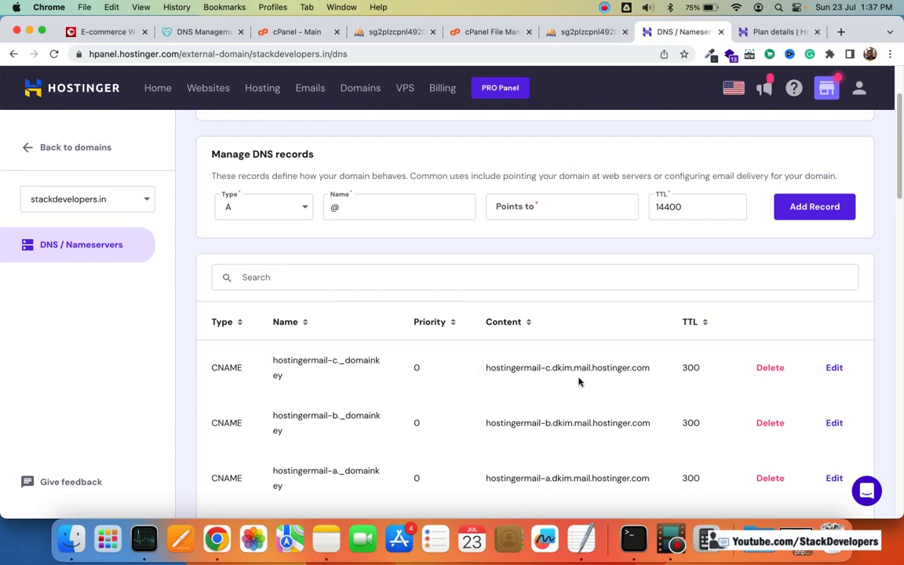
scroll(578, 382, "down", 20)
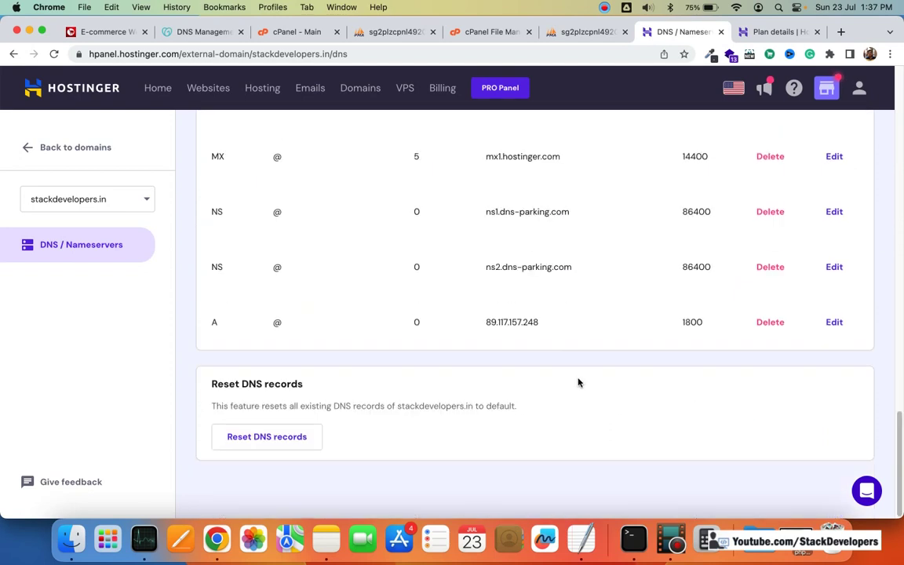
scroll(579, 382, "up", 20)
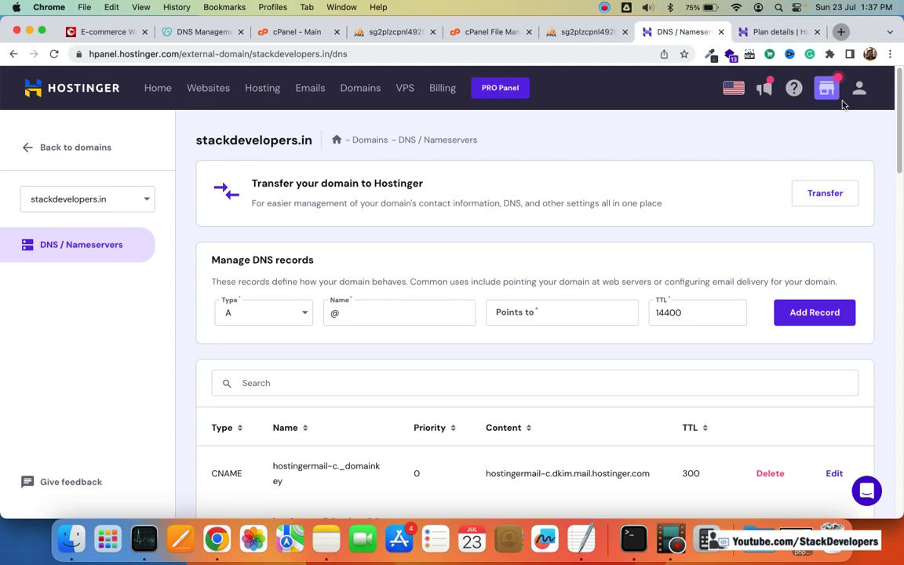
Step: Load stackdevelopers.in in a new tab
key("super+t")
type("stackdevelopers.quora.")
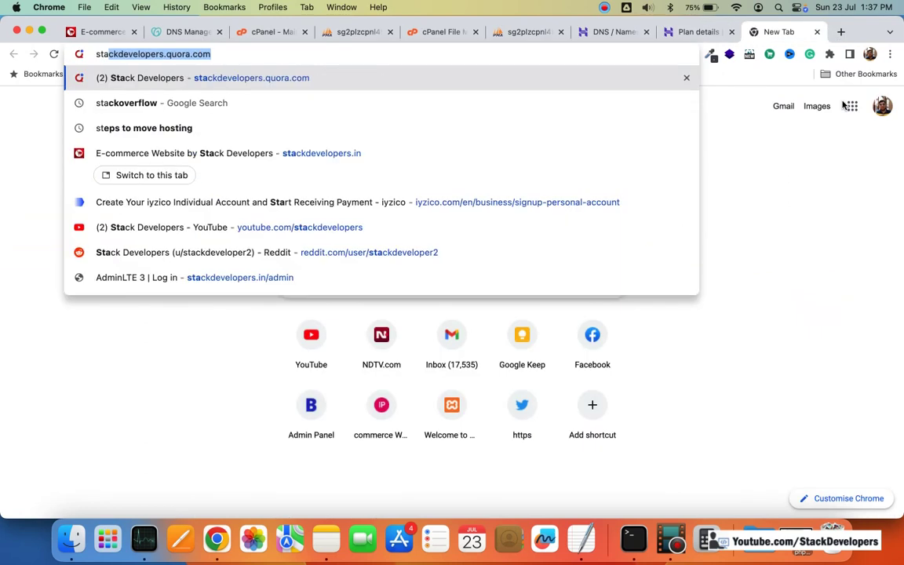
key("BackSpace")
key("BackSpace")
key("BackSpace")
key("BackSpace")
key("BackSpace")
key("BackSpace")
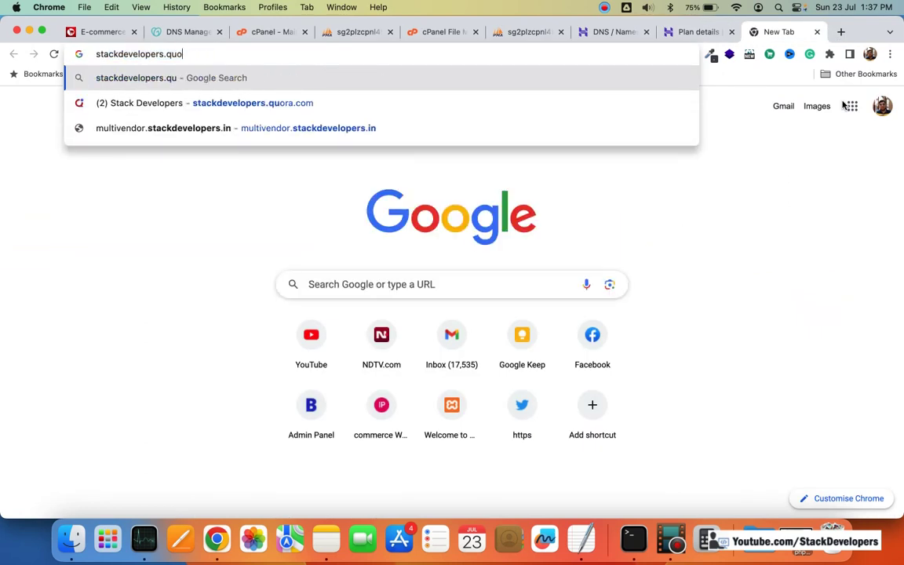
type("in")
key("Return")
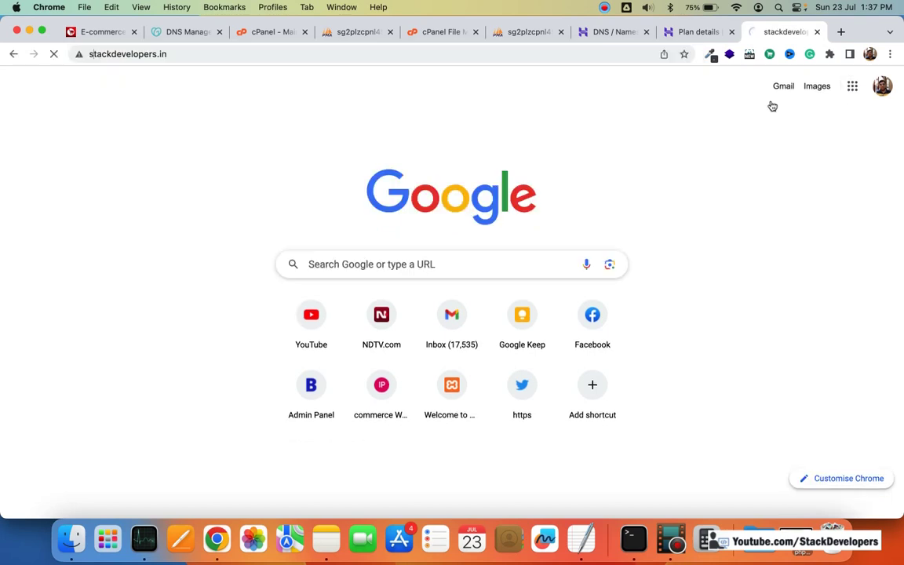
Step: Check that stackdevelopers.in also loads in an incognito window, then close it
key("super+l")
key("super+c")
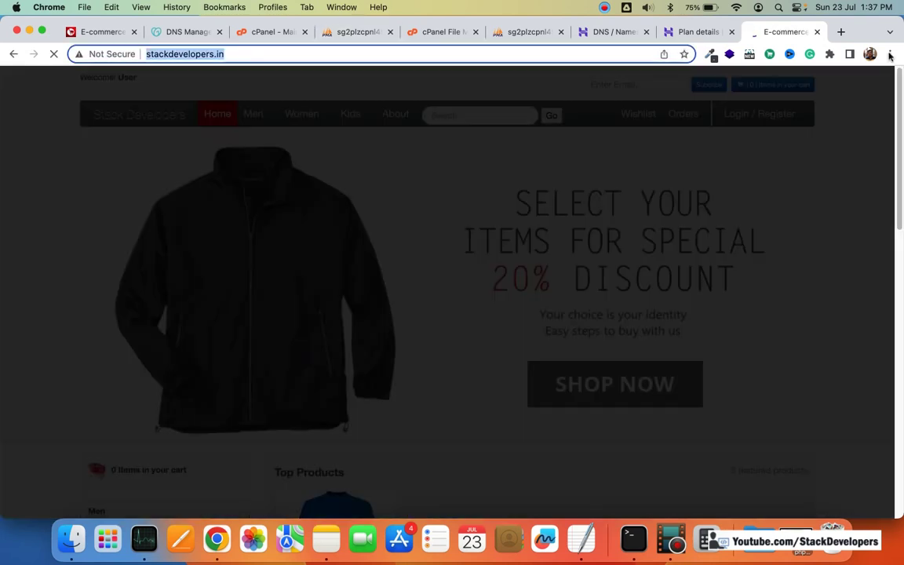
left_click(889, 55)
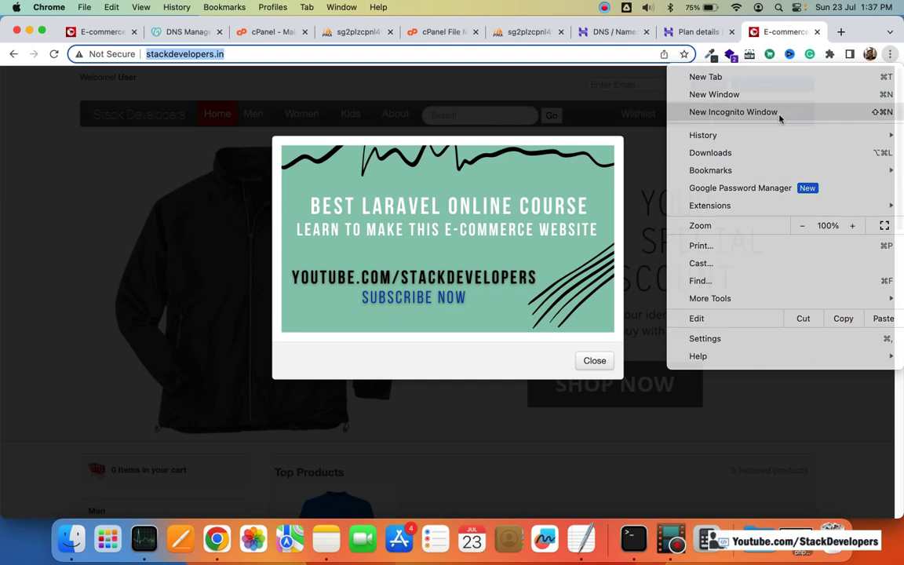
left_click(779, 113)
key("super+v")
key("Return")
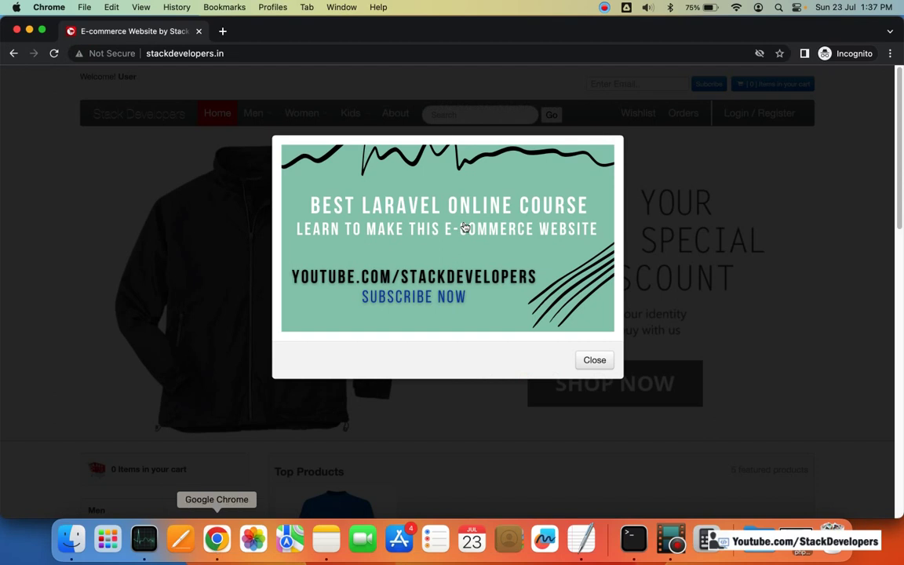
key("super+w")
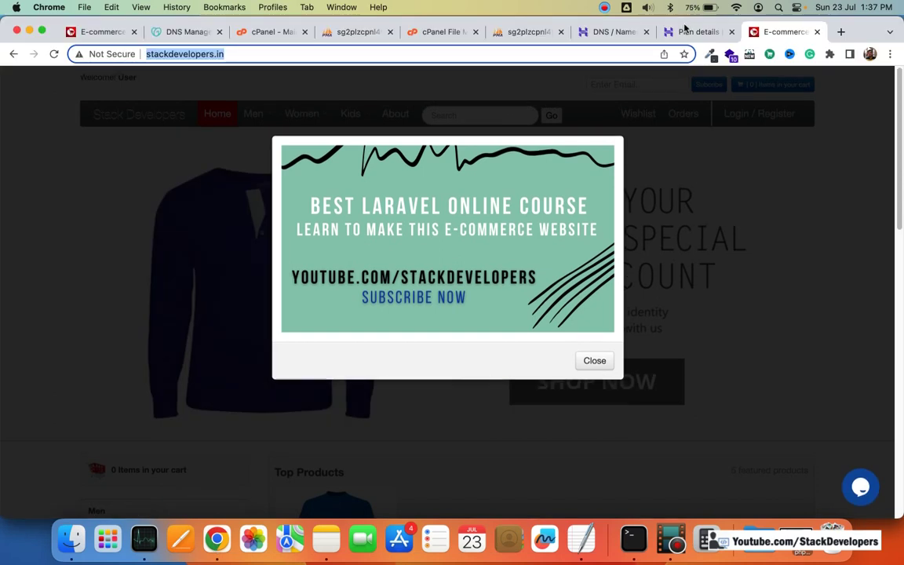
left_click(680, 33)
Step: Go to the MySQL database management page under Databases
scroll(419, 218, "down", 3)
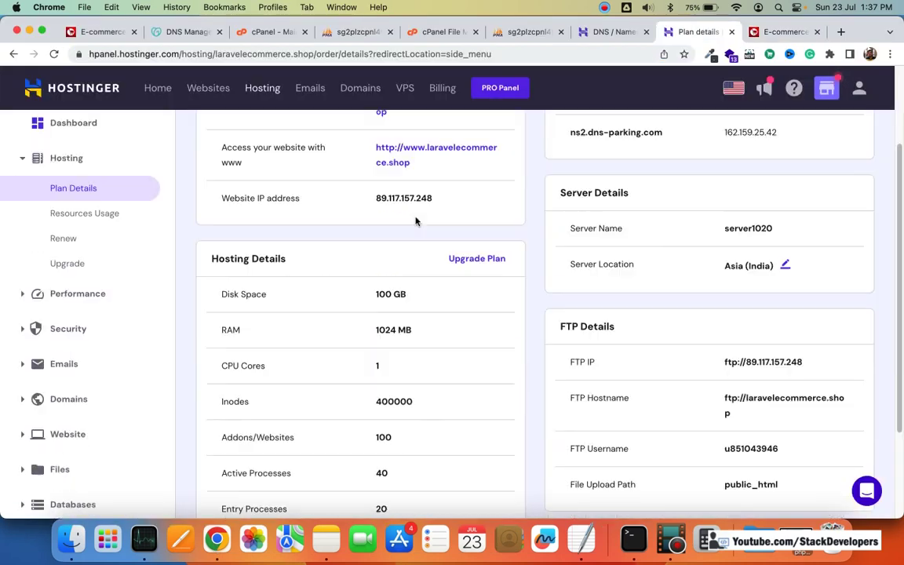
scroll(427, 242, "up", 2)
scroll(470, 294, "up", 1)
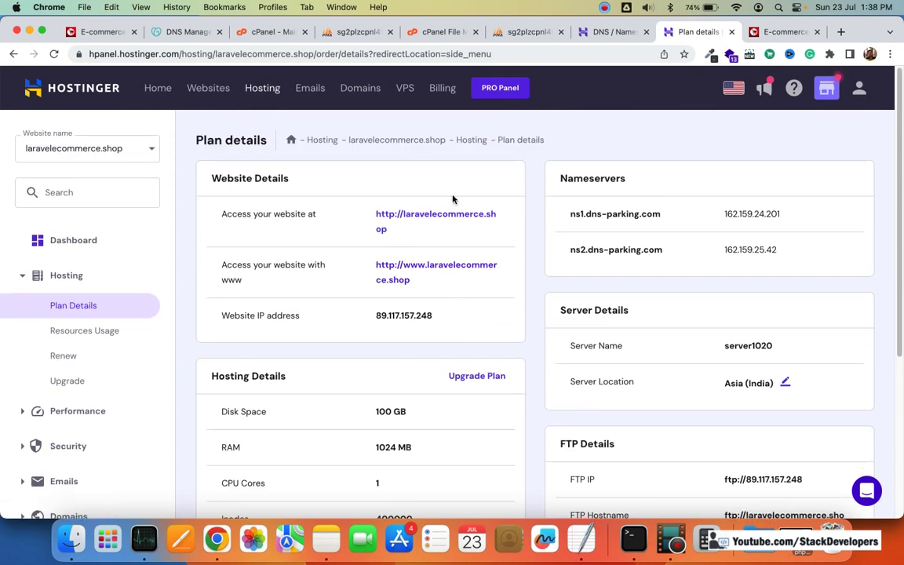
scroll(117, 360, "down", 5)
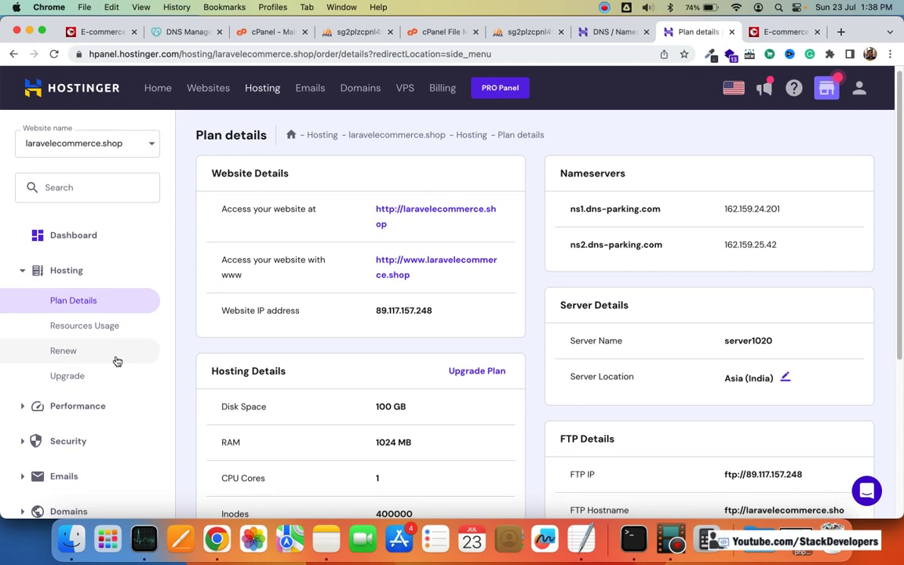
left_click(95, 375)
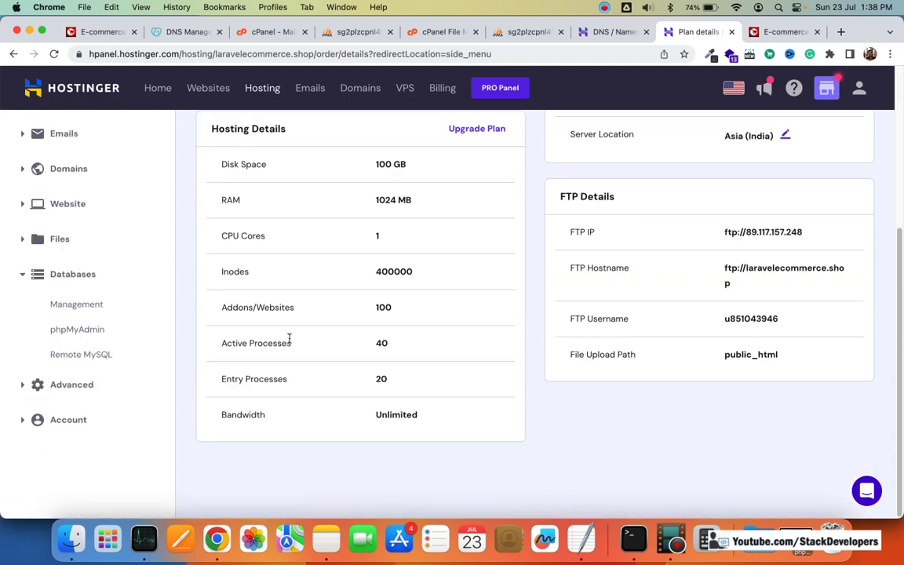
left_click(88, 281)
left_click(73, 274)
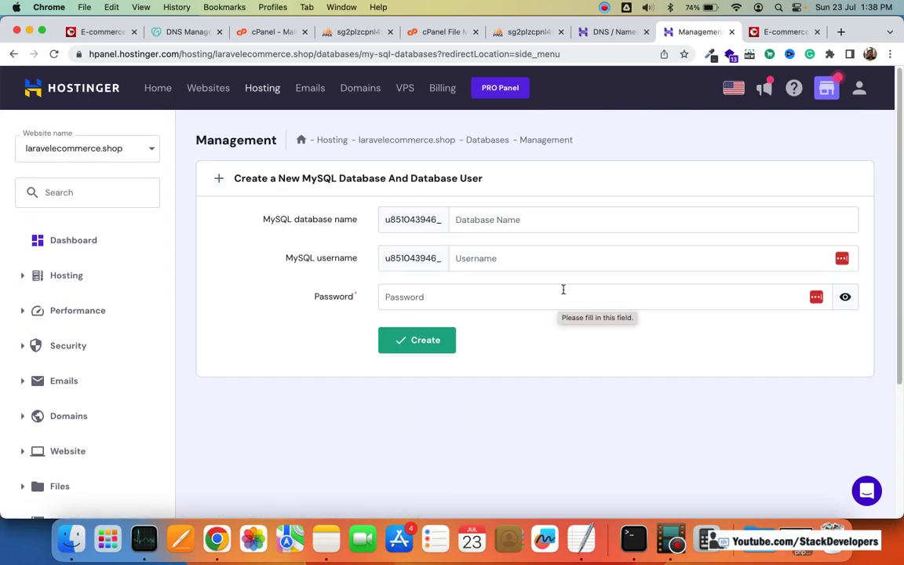
Step: Enter stackdeveloper as both the new database name and username
left_click(536, 215)
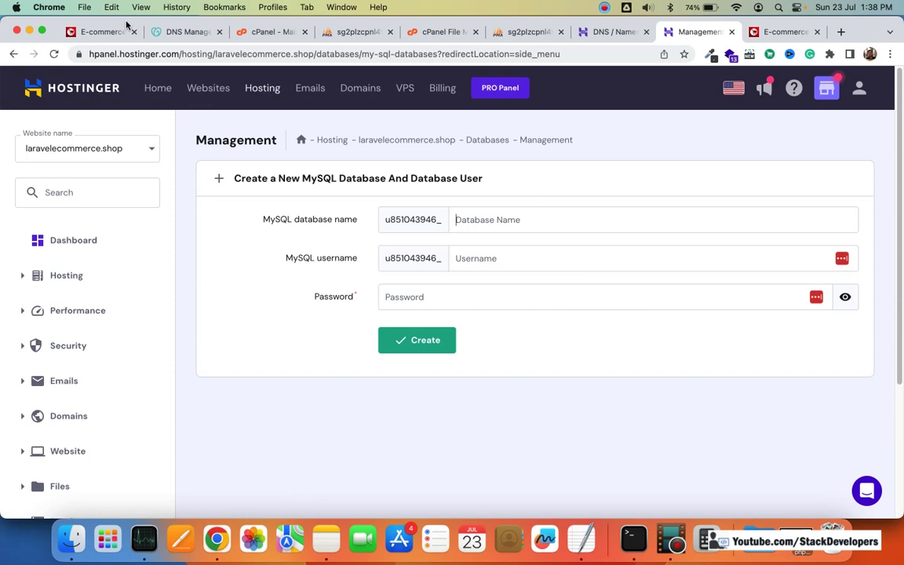
left_click(130, 34)
left_click(169, 53)
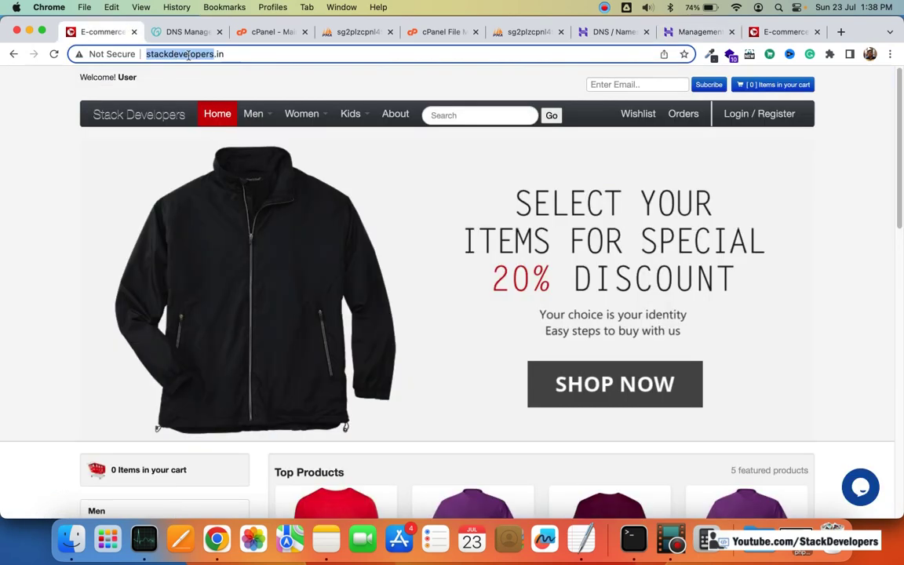
left_click(755, 34)
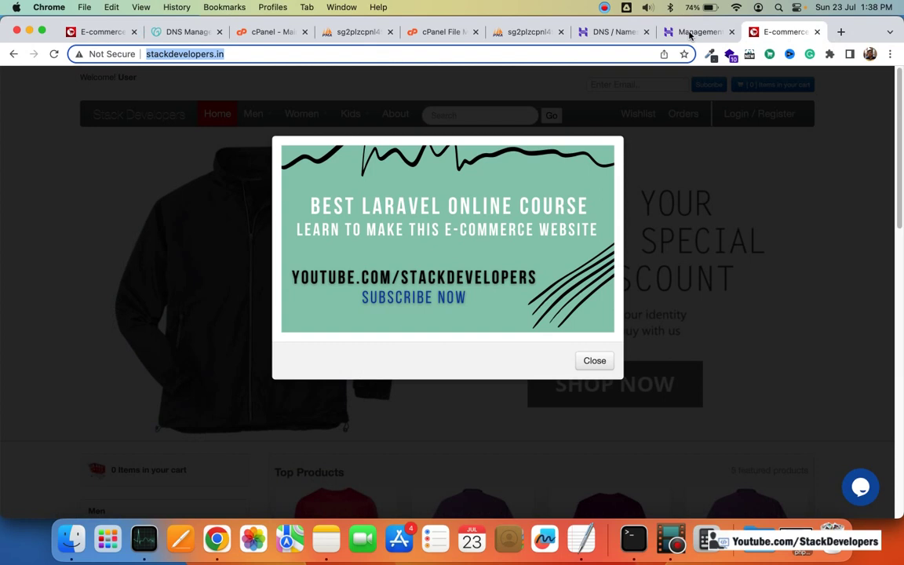
left_click(689, 32)
type("stackdeveloper")
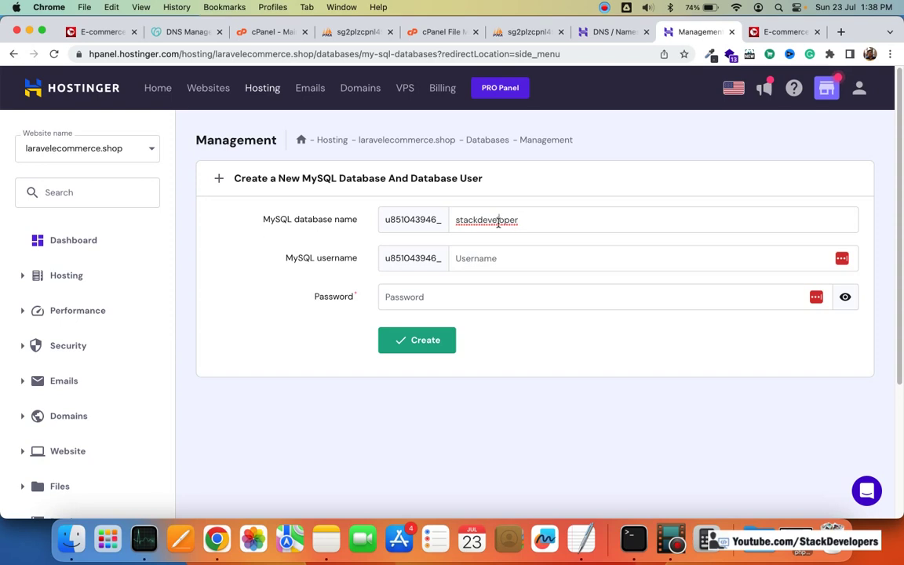
double_click(498, 221)
key("super+c")
left_click(539, 257)
key("super+v")
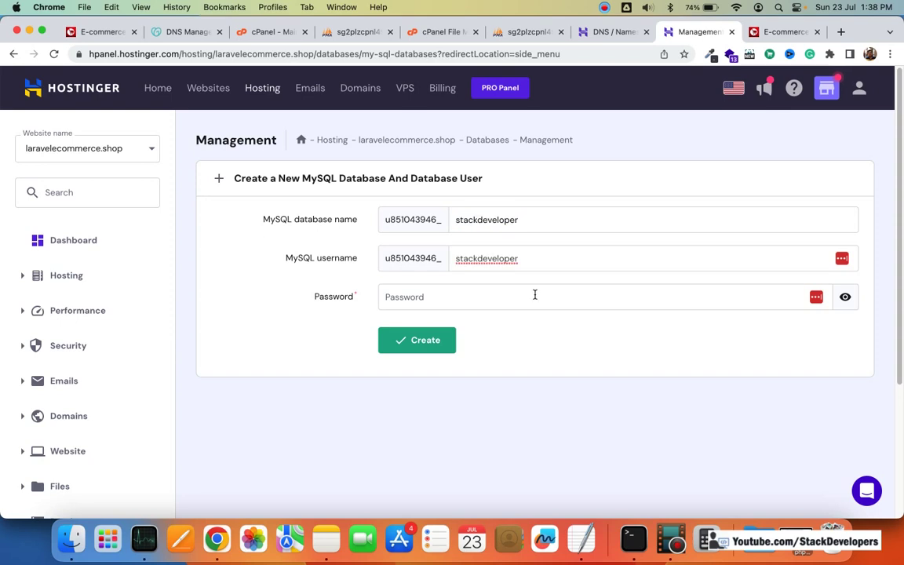
Step: Set the database password, create u851043946_stackdeveloper, and open it in phpMyAdmin
left_click(542, 290)
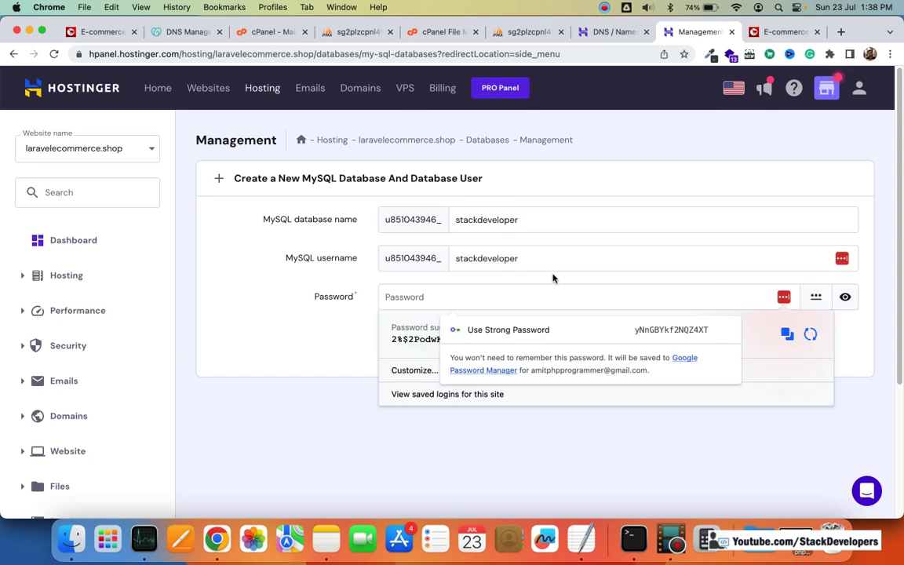
key("Escape")
left_click(544, 296)
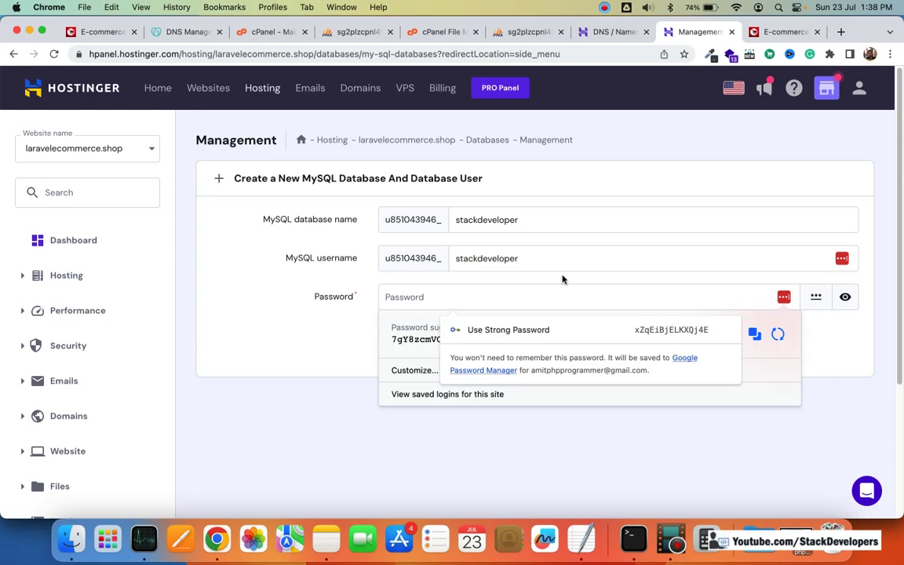
type("12345")
type("67890")
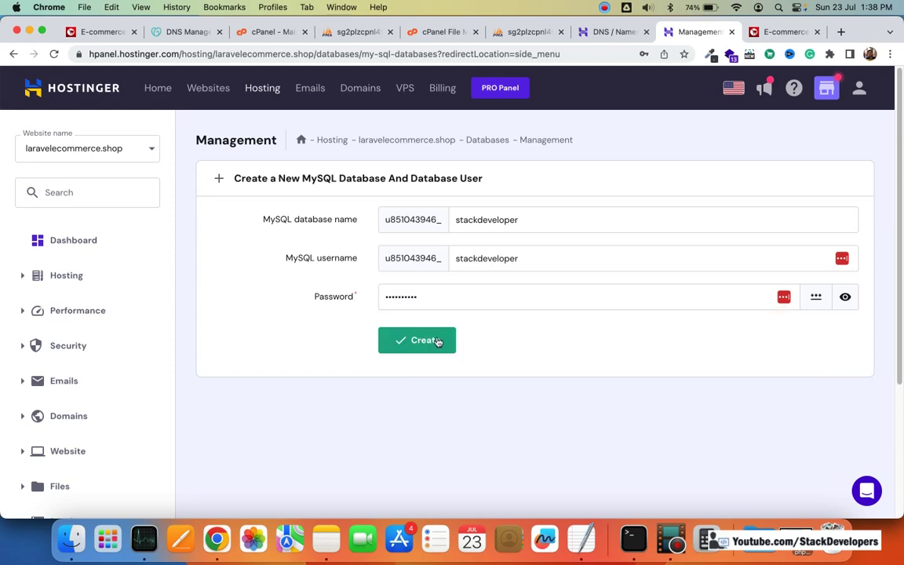
left_click(430, 341)
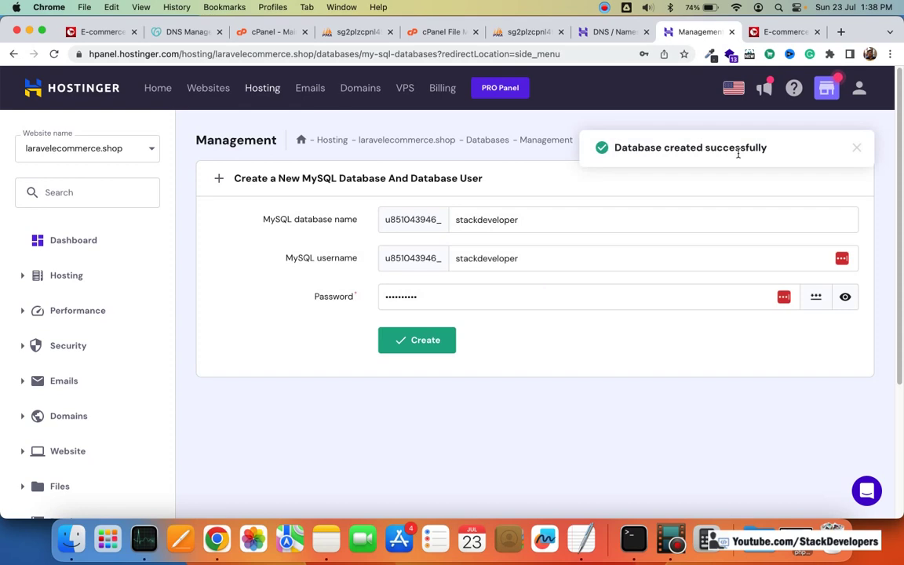
scroll(675, 314, "down", 5)
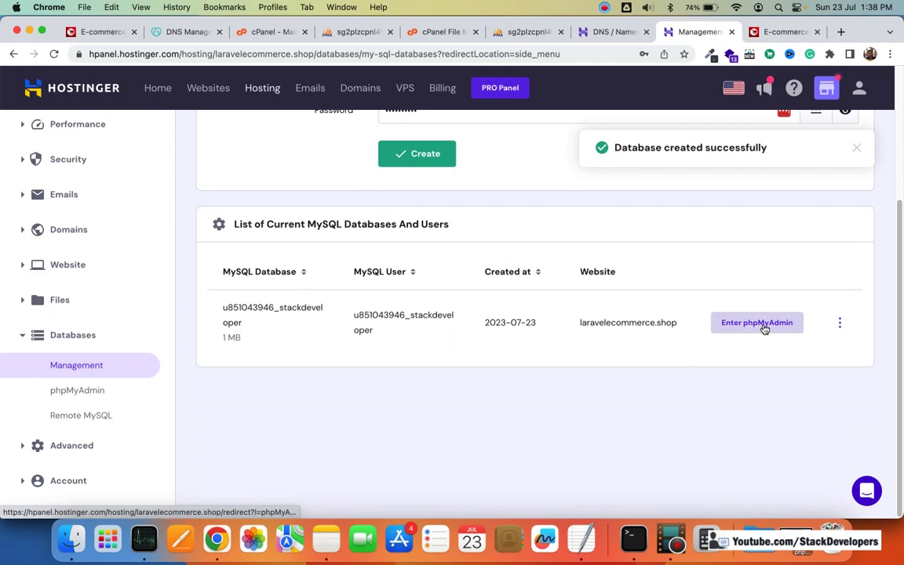
left_click(767, 331)
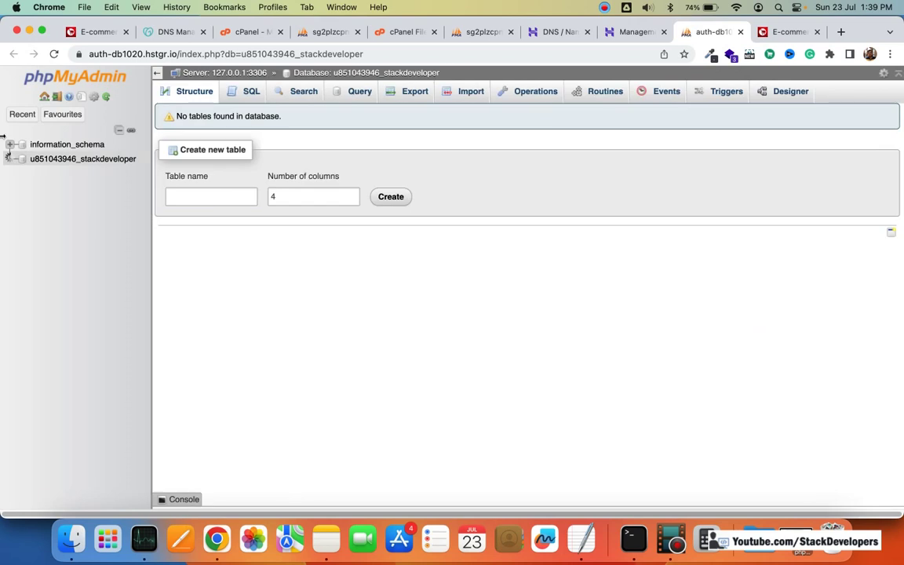
Step: Import stackdevelopers (1).sql from Downloads into u851043946_stackdeveloper as SQL
left_click(82, 160)
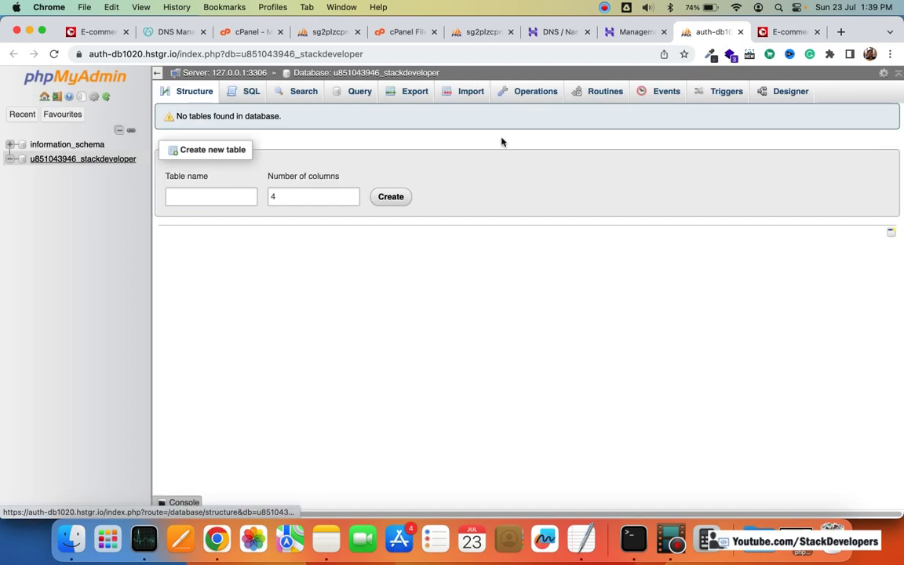
left_click(471, 92)
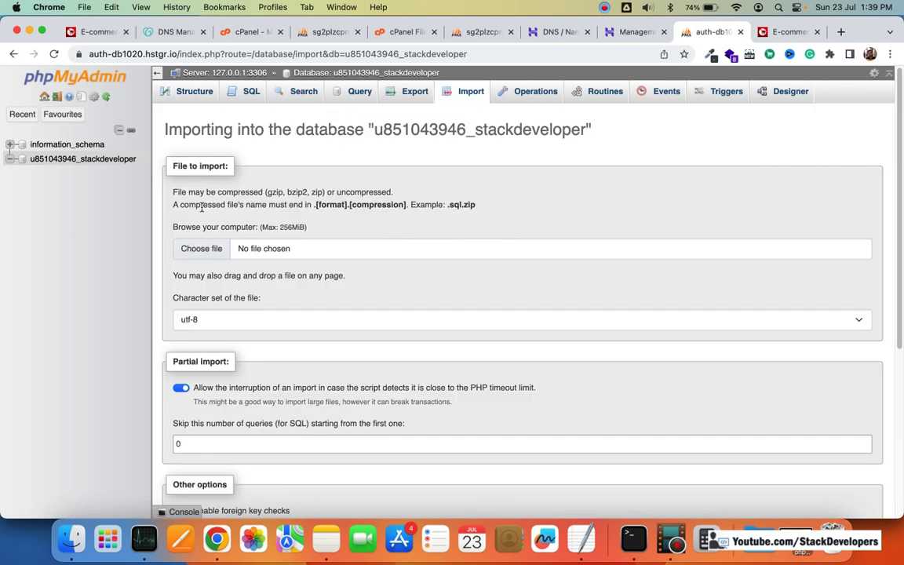
left_click(206, 248)
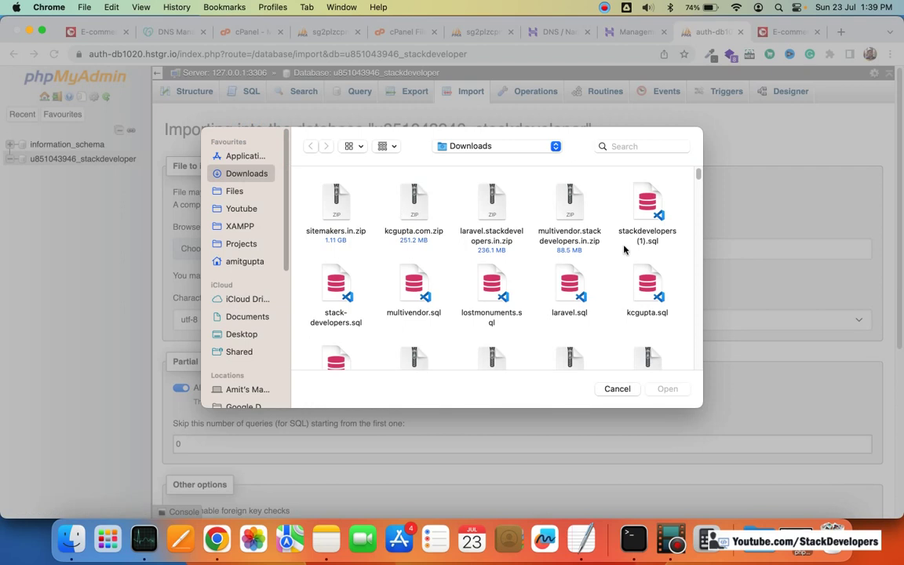
scroll(635, 252, "down", 1)
scroll(632, 257, "down", 2)
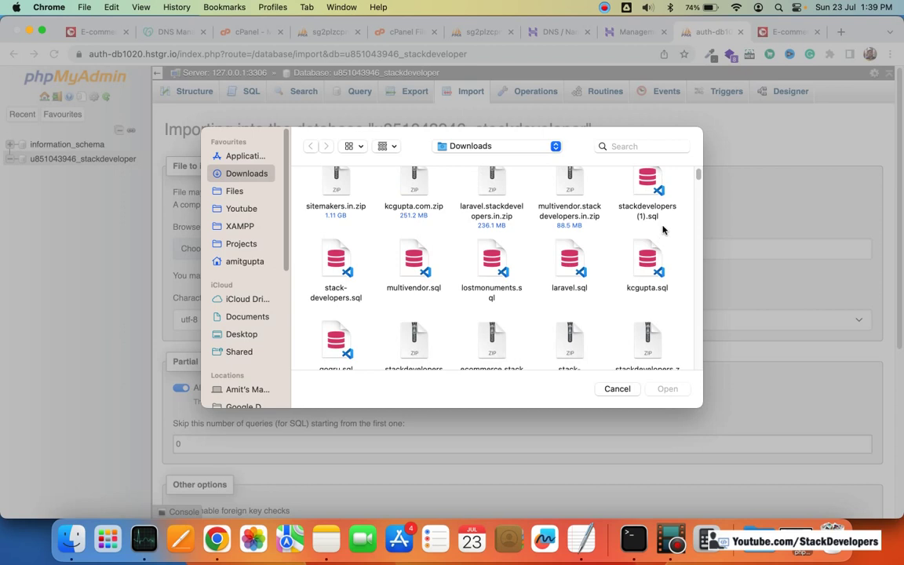
scroll(647, 212, "up", 2)
double_click(647, 205)
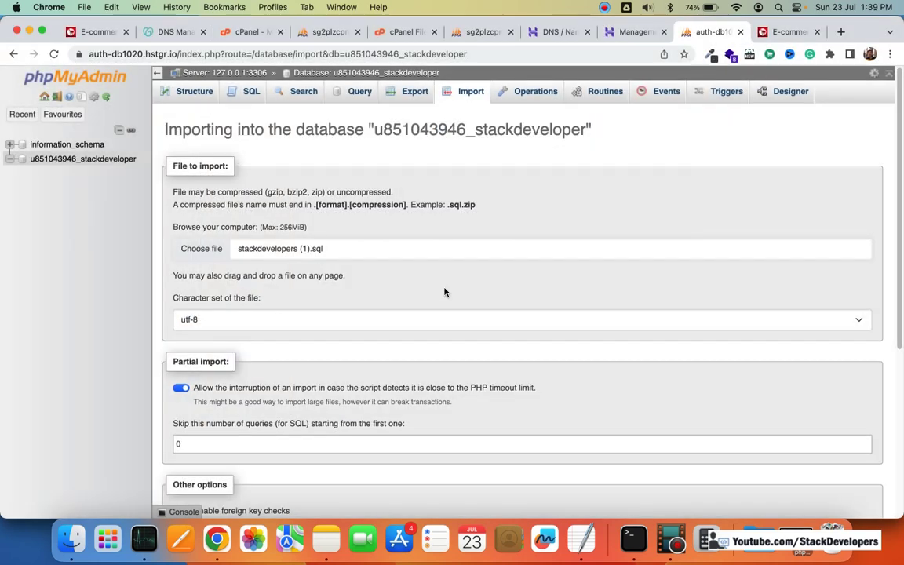
scroll(261, 404, "down", 5)
left_click(192, 471)
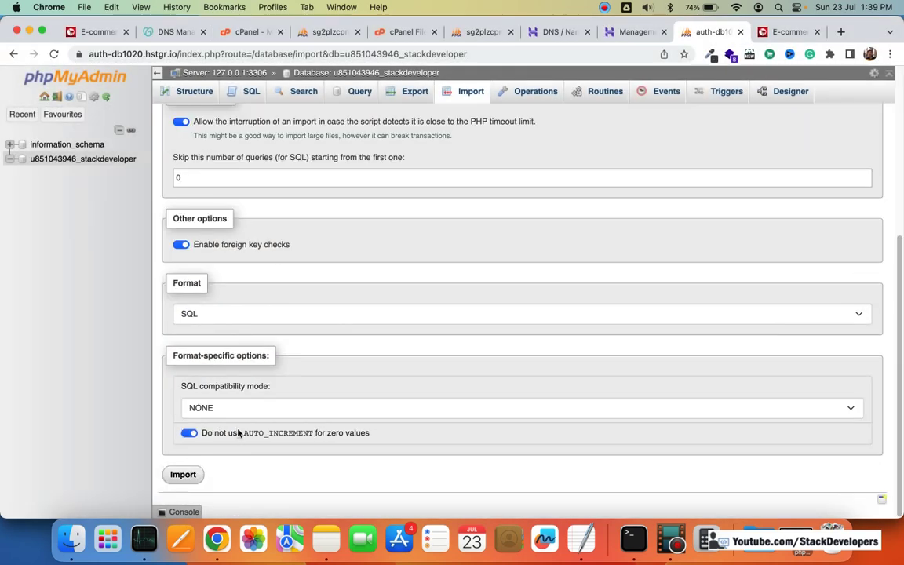
left_click(321, 32)
Step: Compare the old stackdevelopers and stack-developers tables with the newly imported ones
left_click(68, 228)
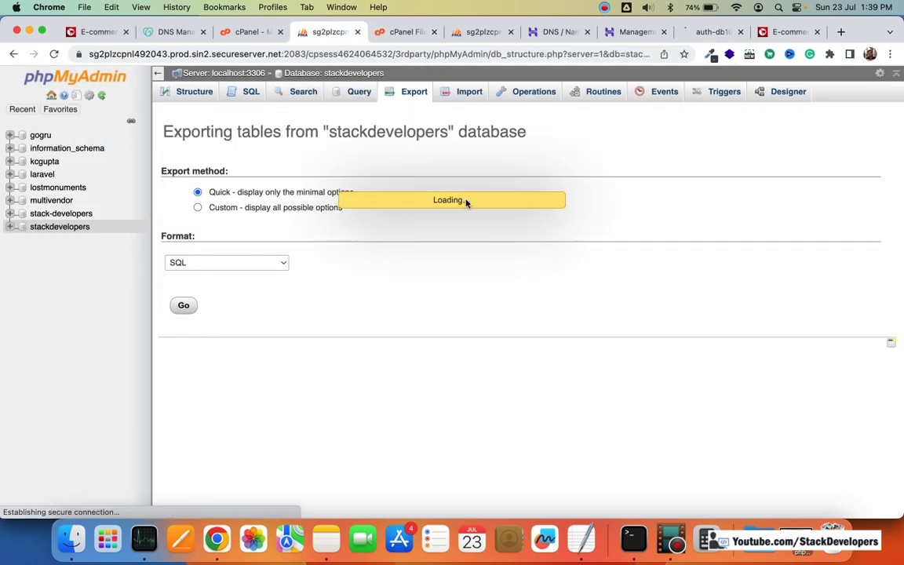
scroll(470, 201, "down", 10)
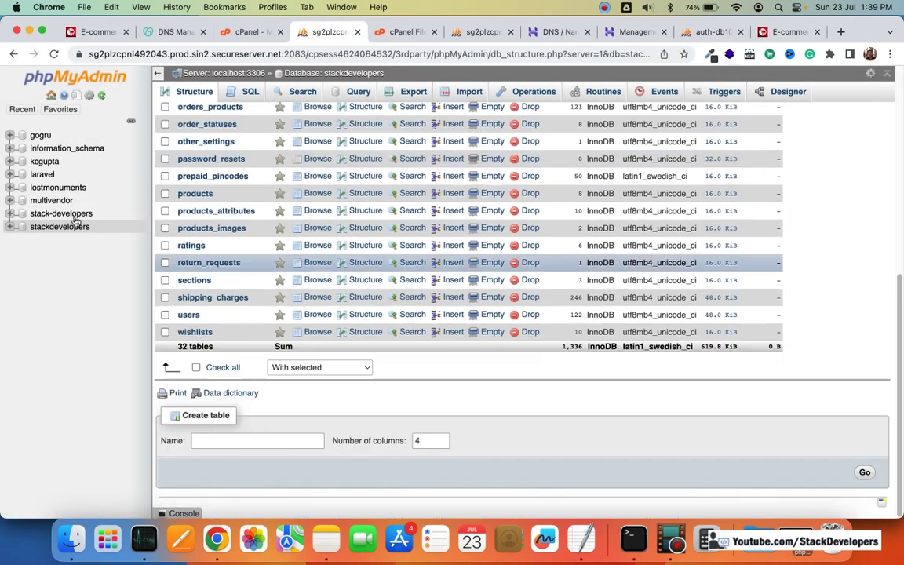
left_click(75, 217)
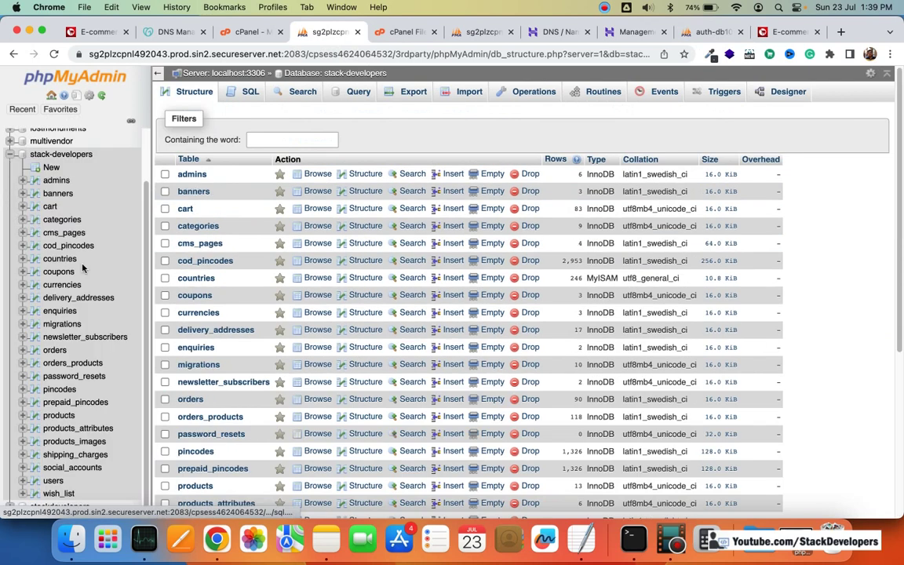
scroll(82, 269, "down", 5)
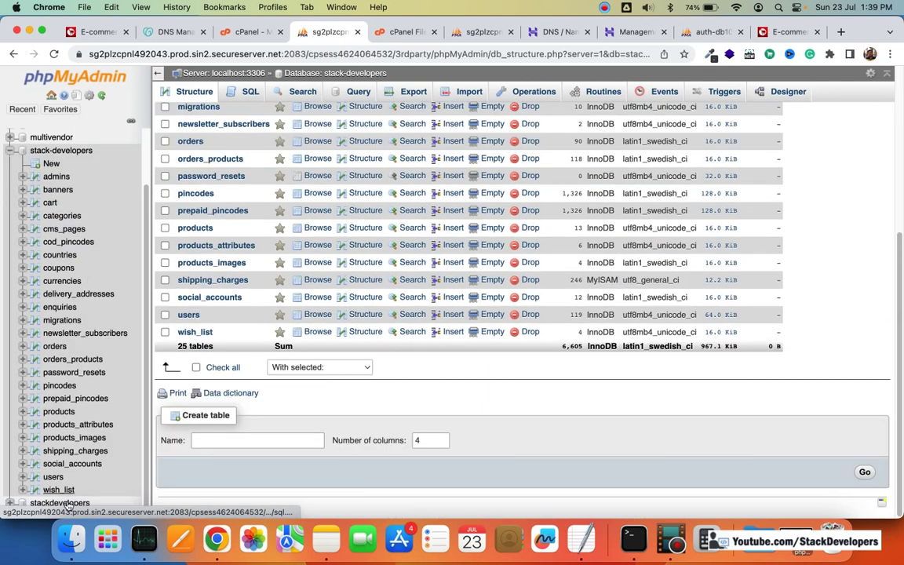
left_click(69, 502)
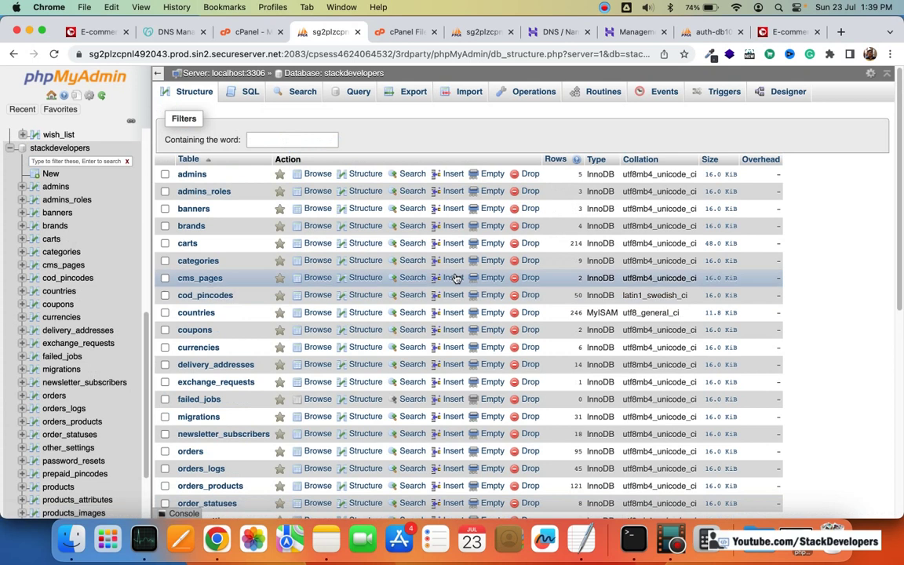
left_click(723, 32)
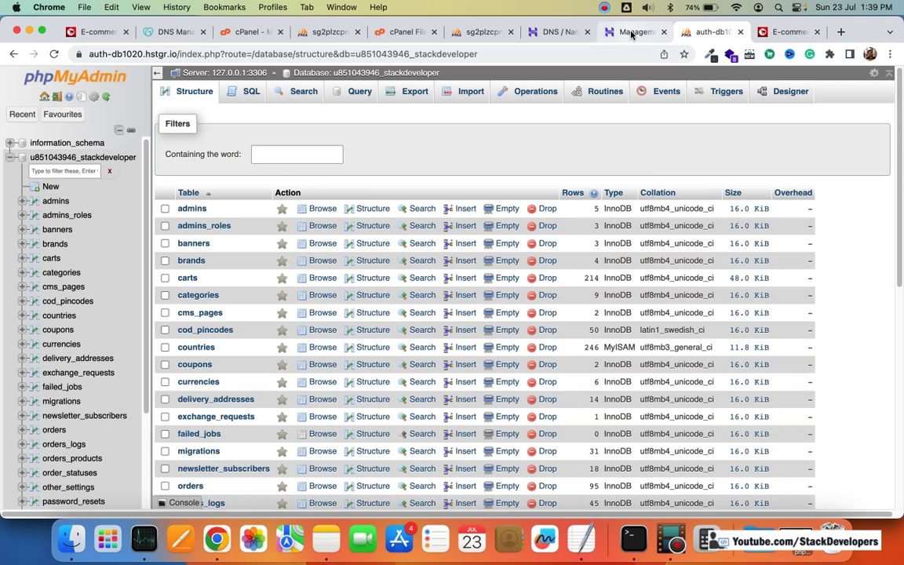
left_click(632, 32)
Step: Open hPanel's File Manager page from the Files section and save the login to the password manager
scroll(446, 260, "up", 5)
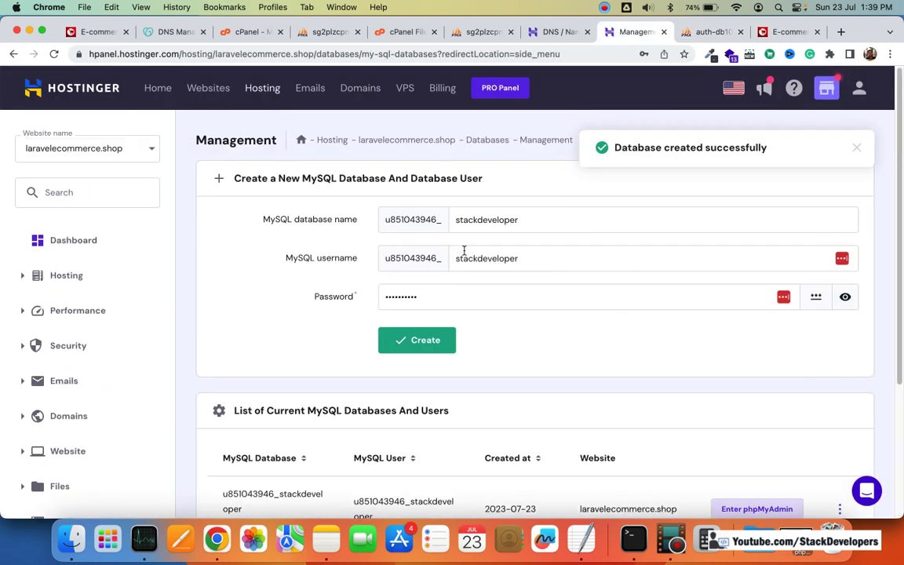
scroll(463, 251, "down", 2)
scroll(162, 292, "down", 3)
scroll(161, 292, "up", 3)
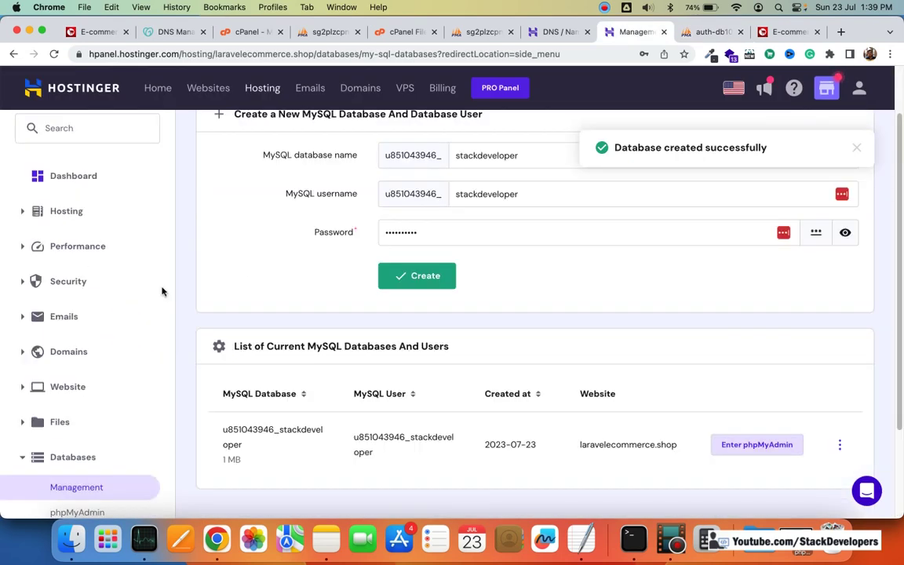
scroll(162, 292, "down", 3)
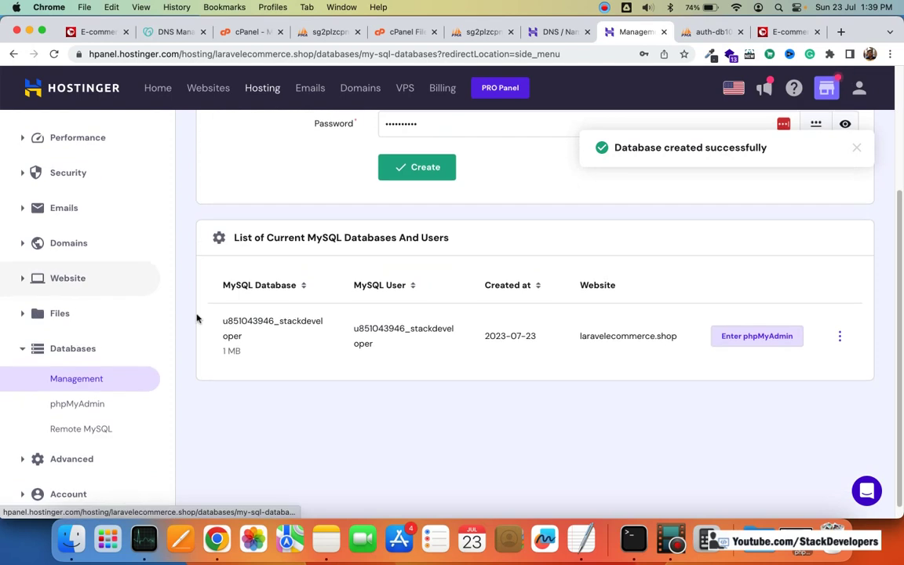
left_click(78, 314)
left_click(75, 343)
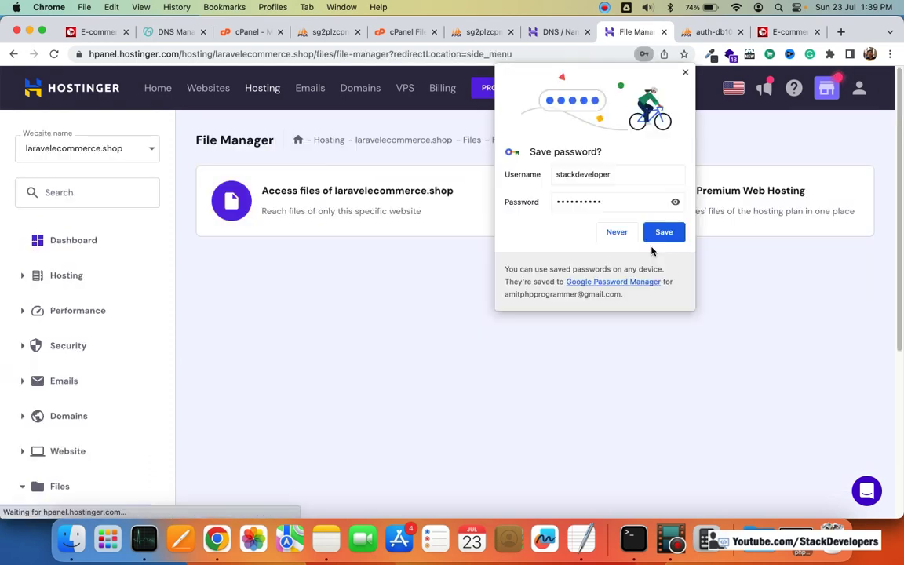
left_click(664, 233)
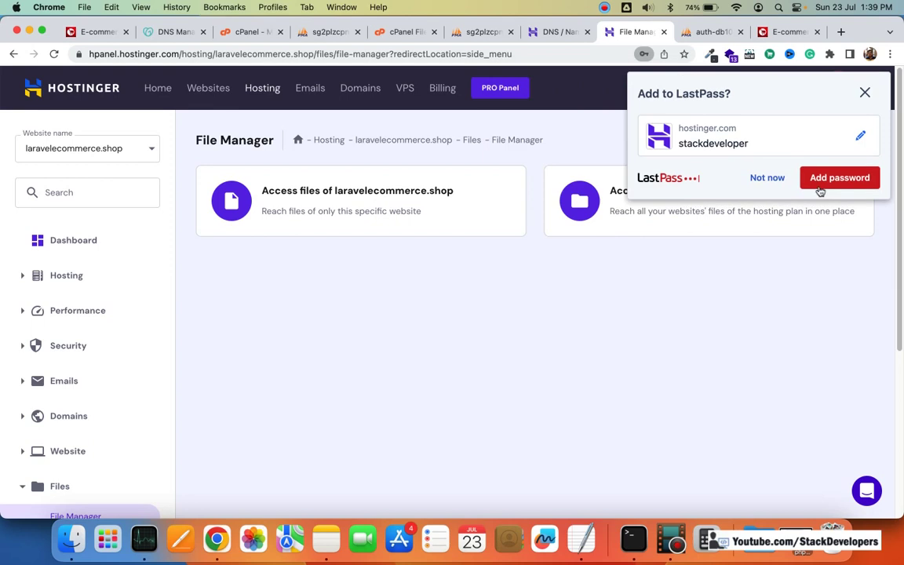
left_click(821, 180)
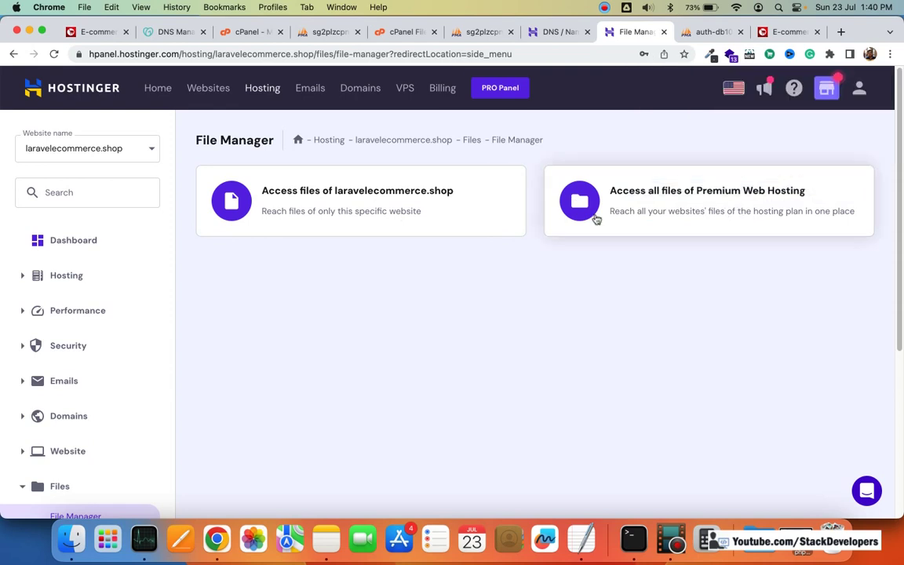
Step: Look over the Import Website page for laravelecommerce.shop, then return to File Manager
scroll(93, 281, "down", 1)
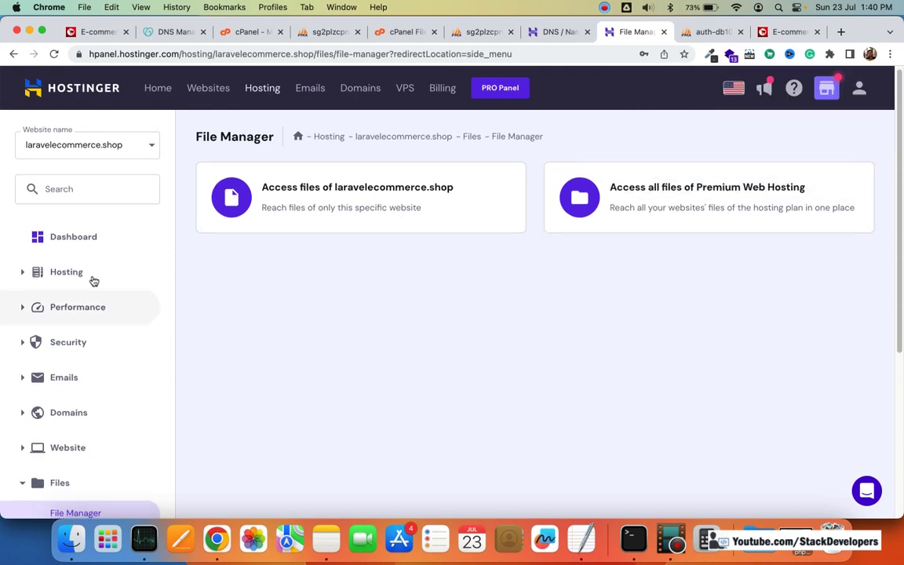
scroll(94, 281, "down", 1)
left_click(47, 253)
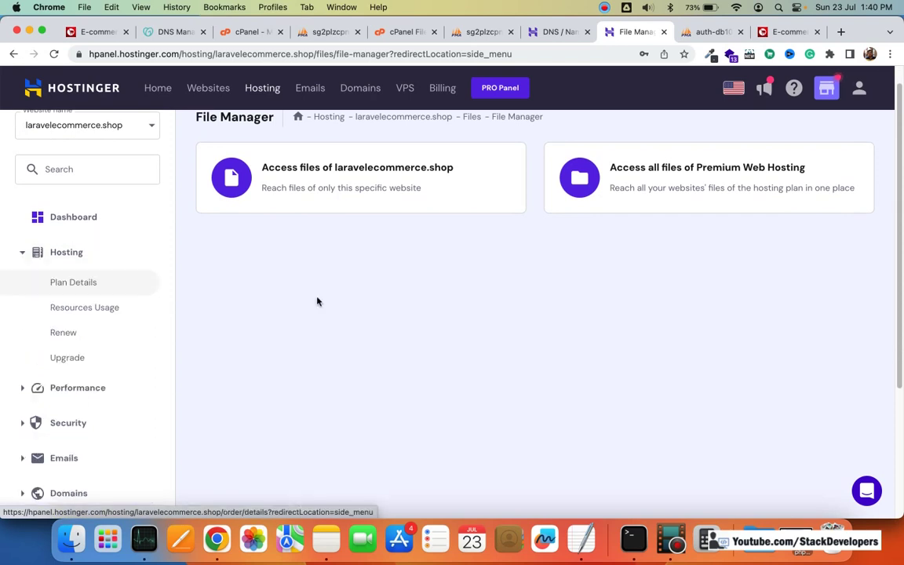
scroll(317, 302, "down", 5)
scroll(111, 334, "up", 5)
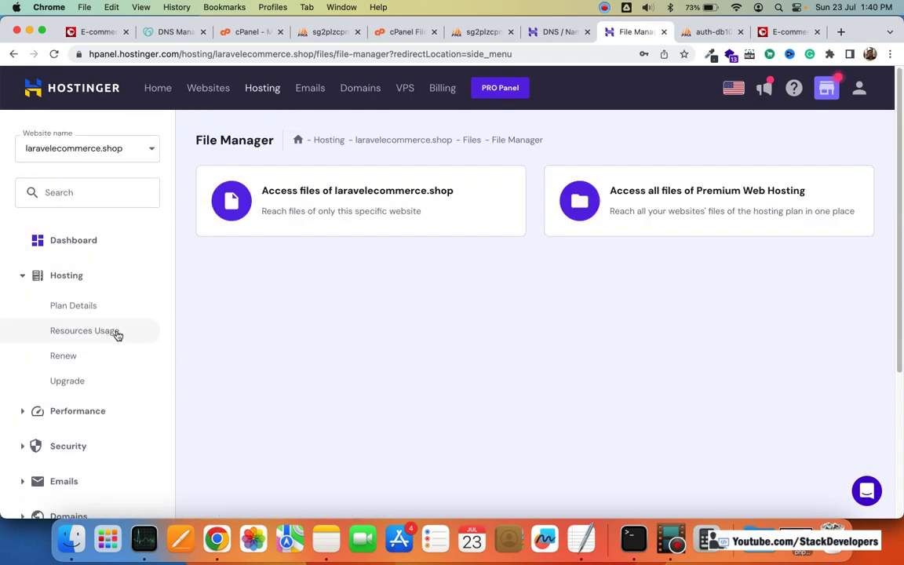
scroll(116, 335, "down", 5)
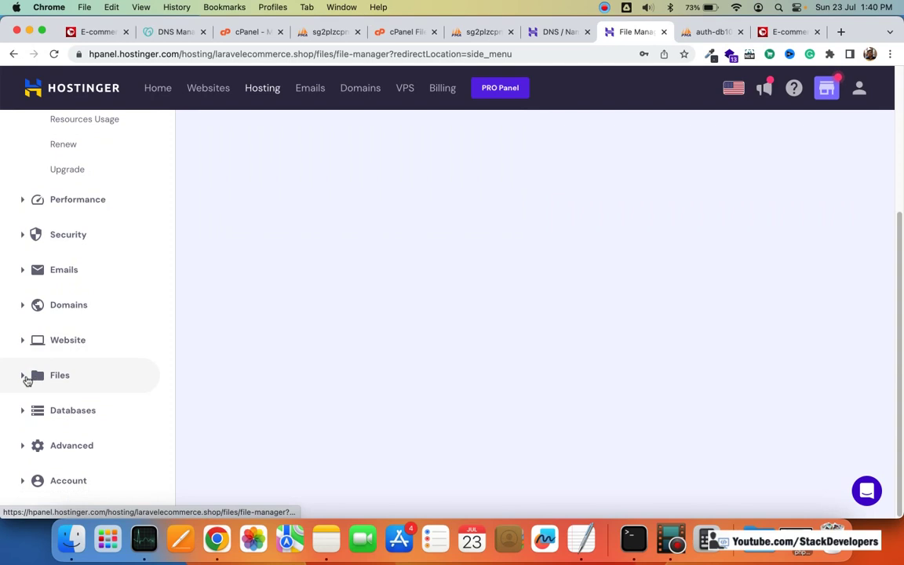
left_click(26, 379)
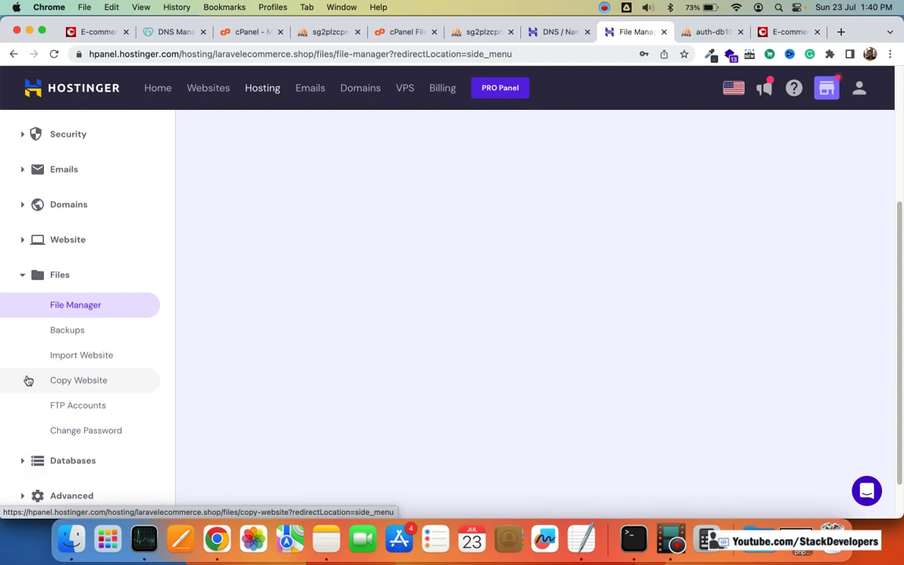
left_click(86, 356)
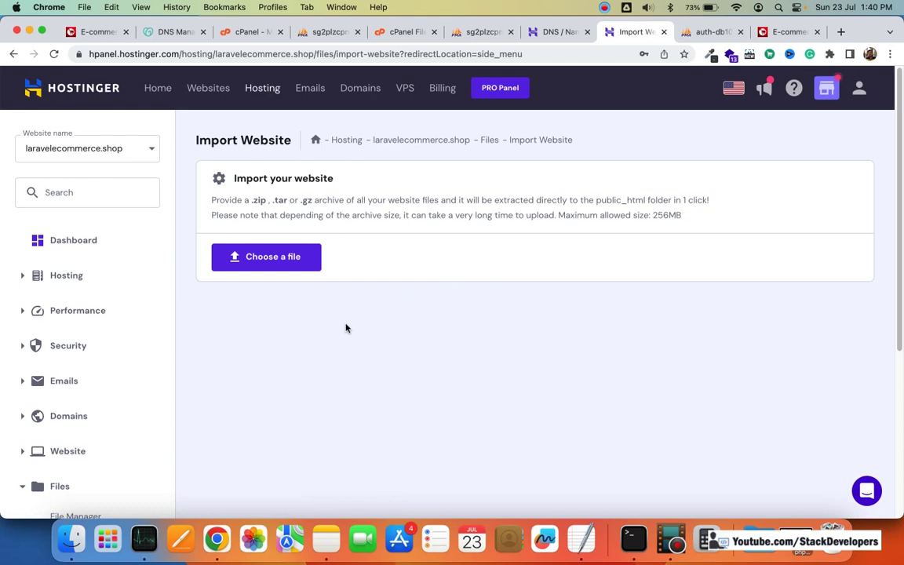
scroll(117, 325, "down", 5)
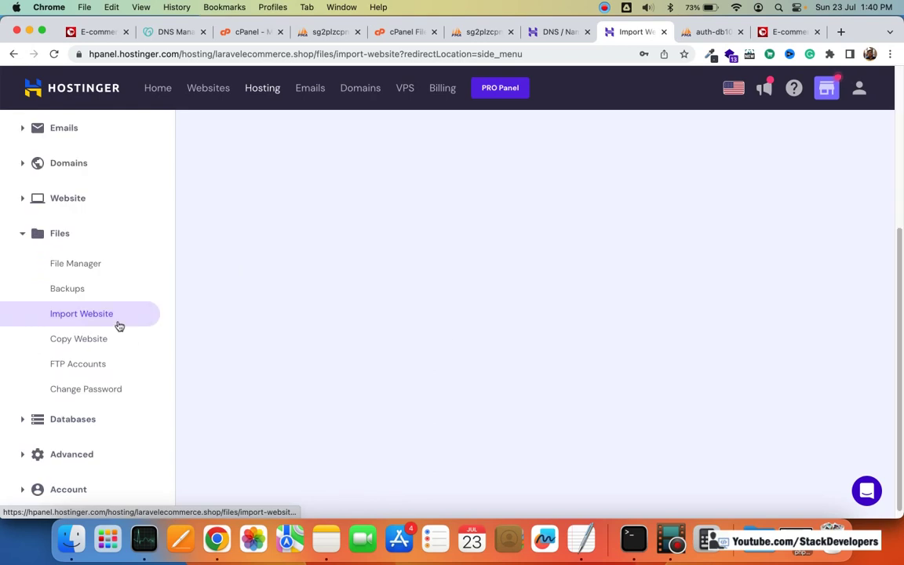
left_click(89, 267)
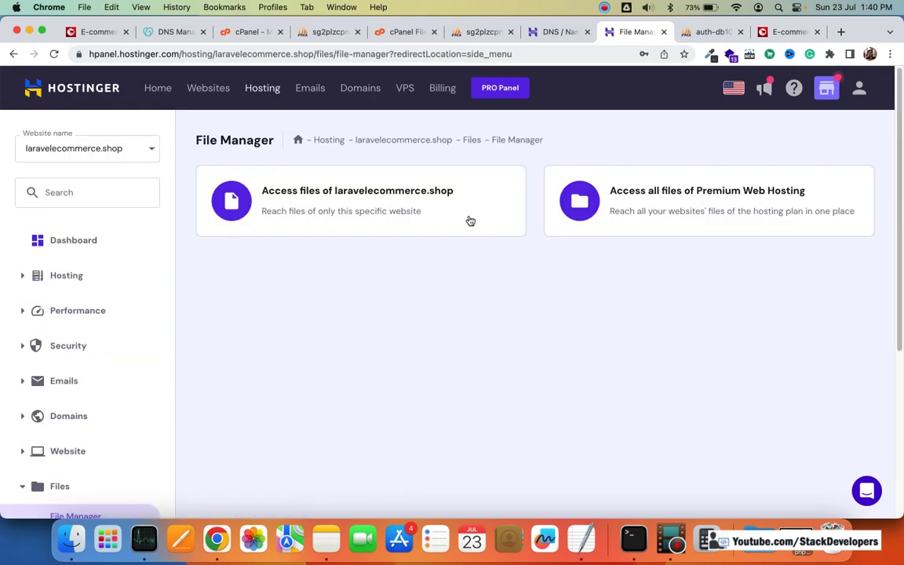
Step: Open the laravelecommerce.shop files and its public_html folder
left_click(488, 222)
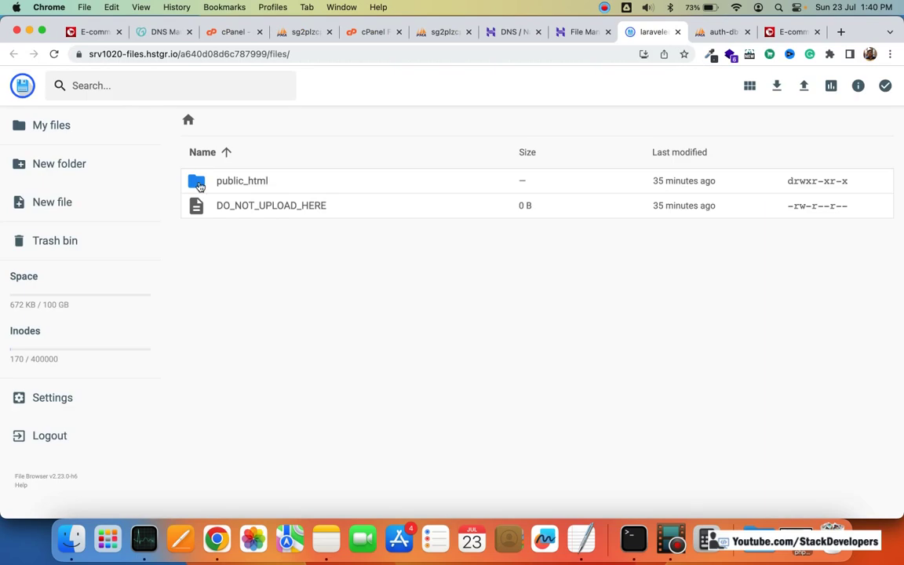
double_click(274, 184)
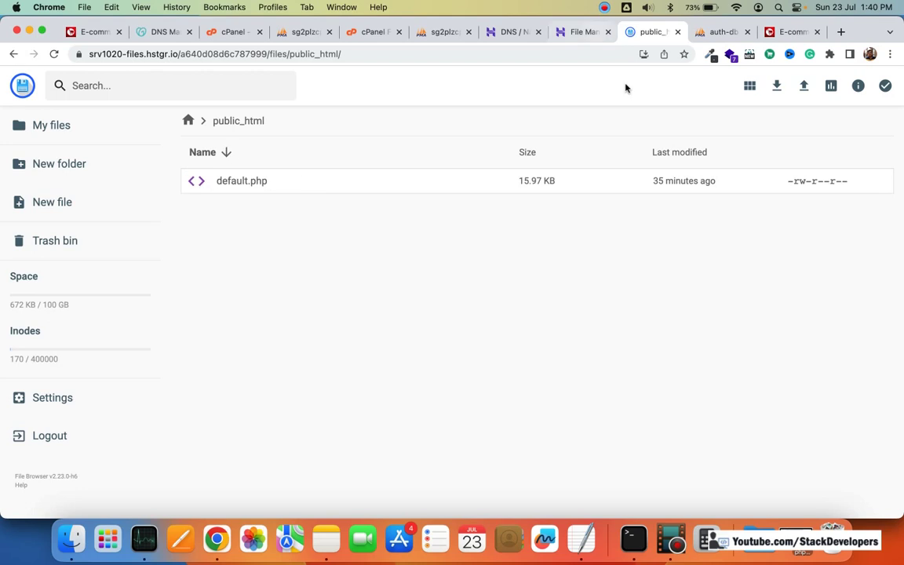
key("ctrl+shift+Tab")
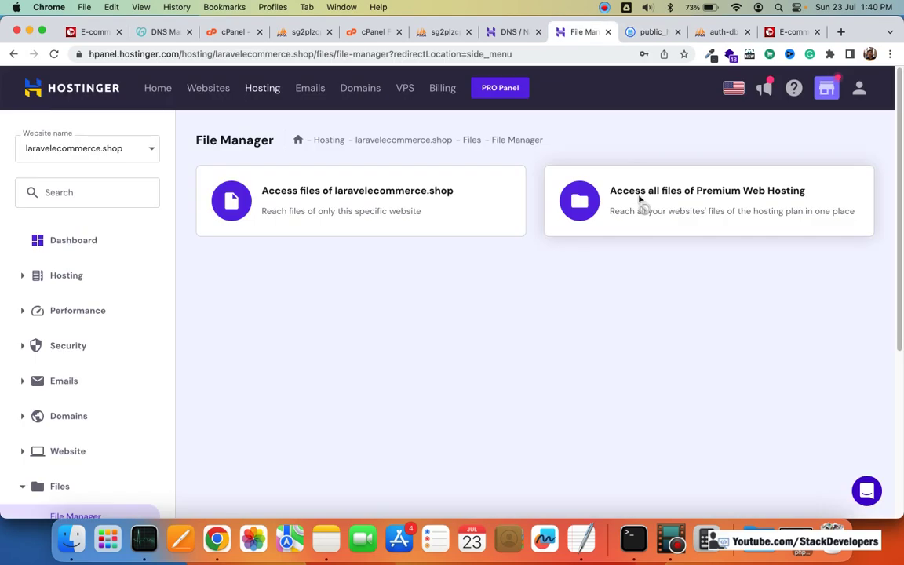
Step: Browse all Premium Web Hosting files into domains/laravelecommerce.shop, then return to hPanel
left_click(662, 198)
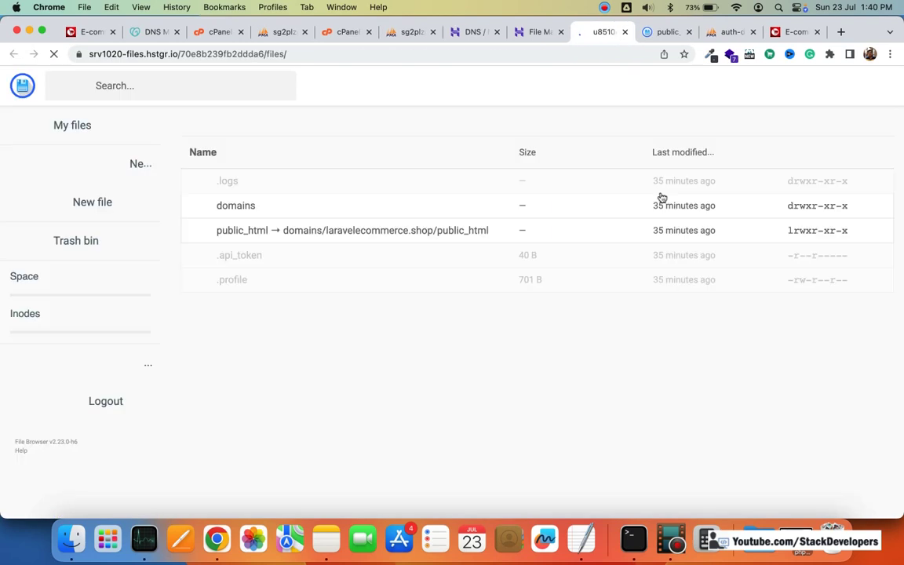
left_click(197, 205)
double_click(271, 207)
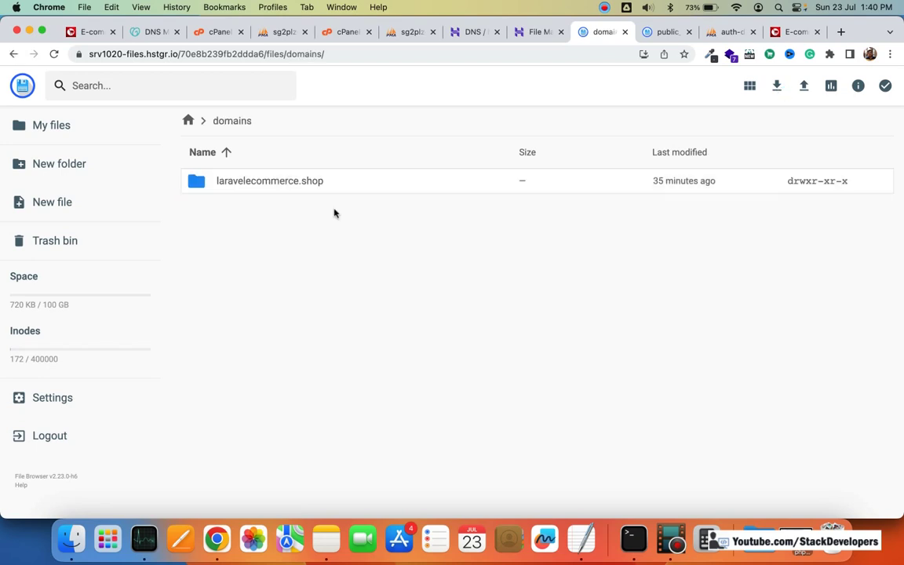
left_click(205, 187)
double_click(265, 197)
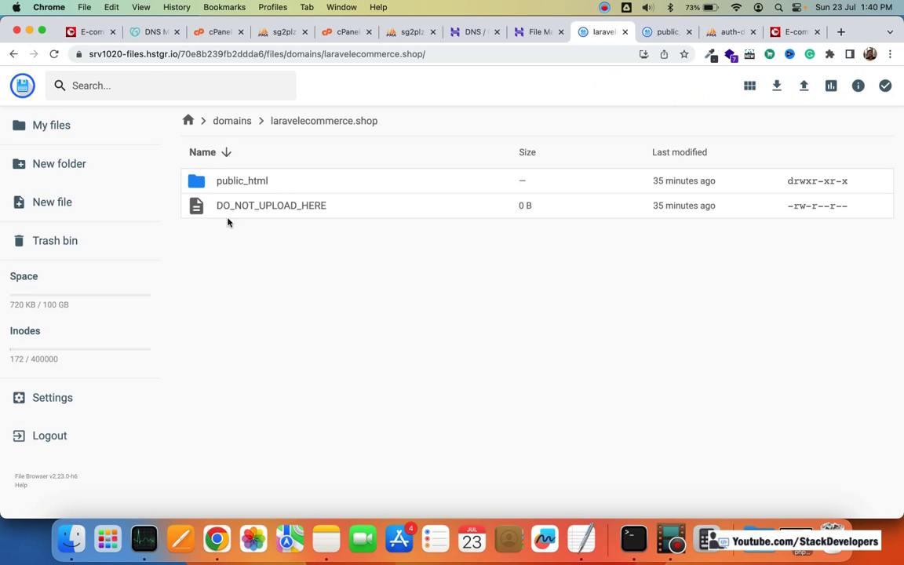
left_click(541, 32)
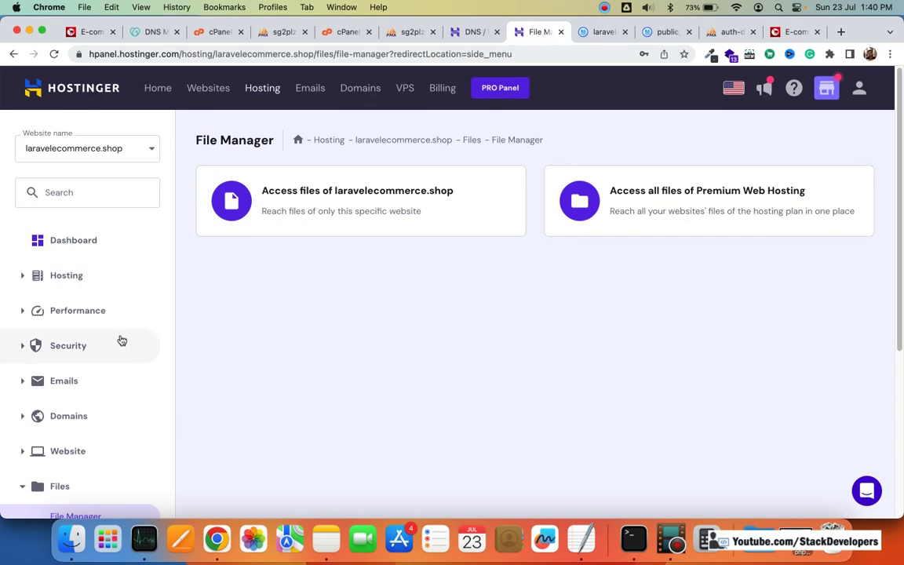
Step: Check under Domains that parked domain stackdevelopers.in shows Is Pointing
scroll(119, 341, "down", 5)
scroll(424, 331, "up", 5)
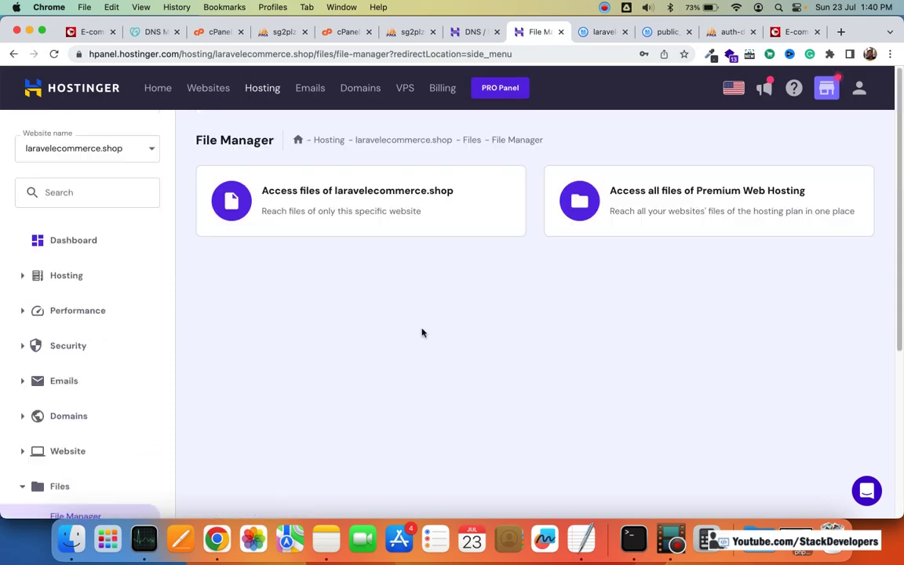
scroll(424, 331, "down", 5)
scroll(423, 331, "up", 5)
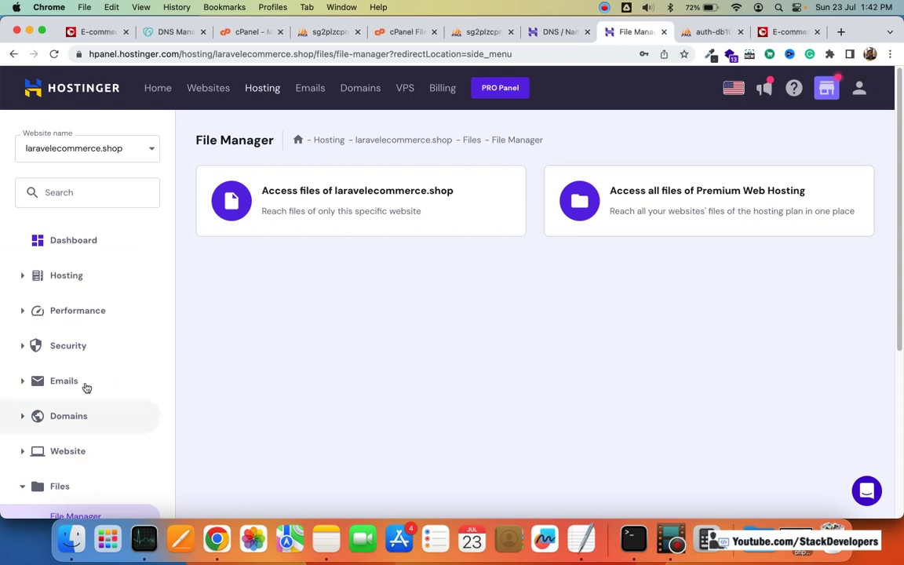
left_click(92, 411)
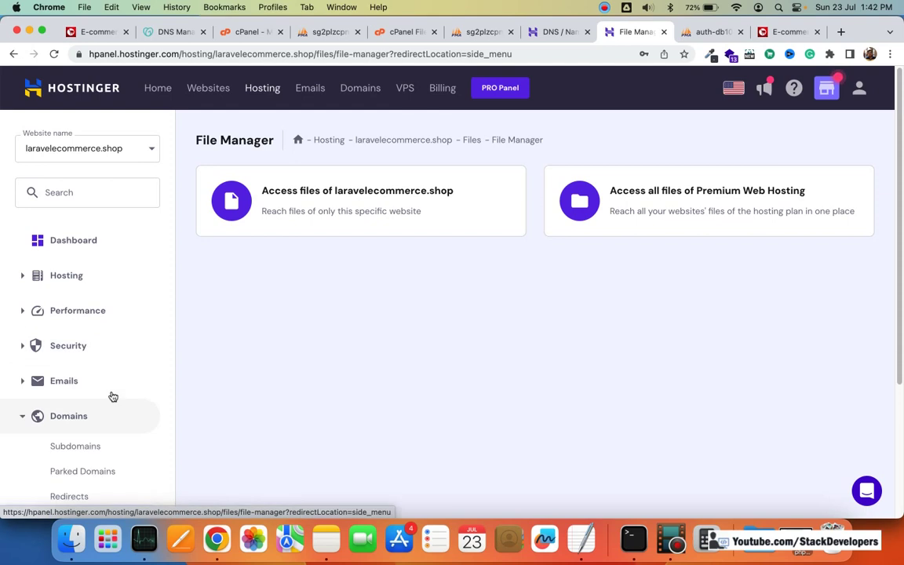
scroll(103, 406, "down", 3)
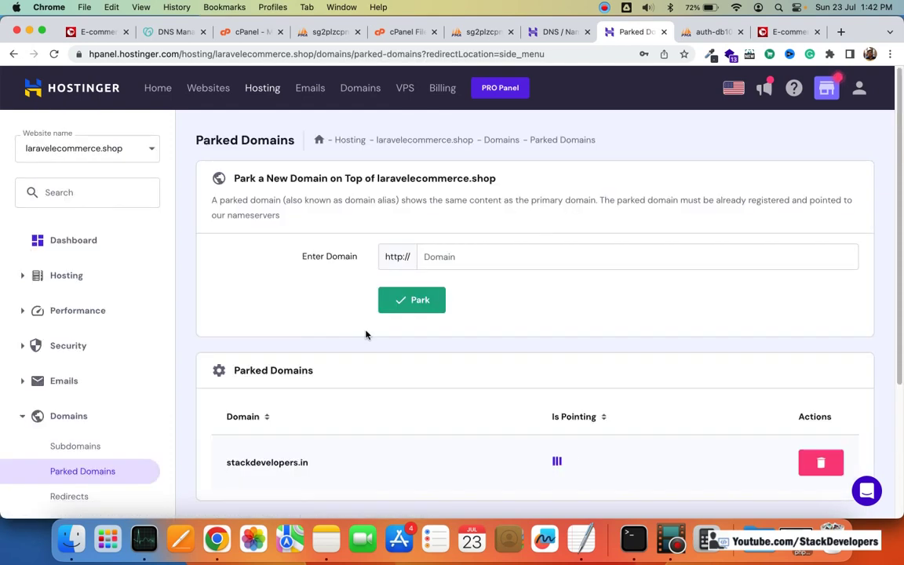
scroll(365, 335, "down", 3)
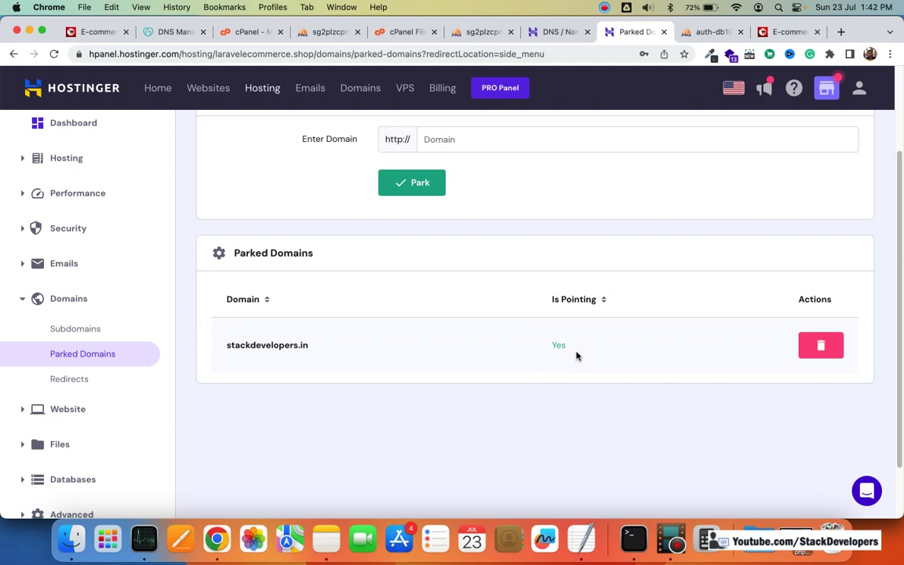
scroll(593, 359, "up", 1)
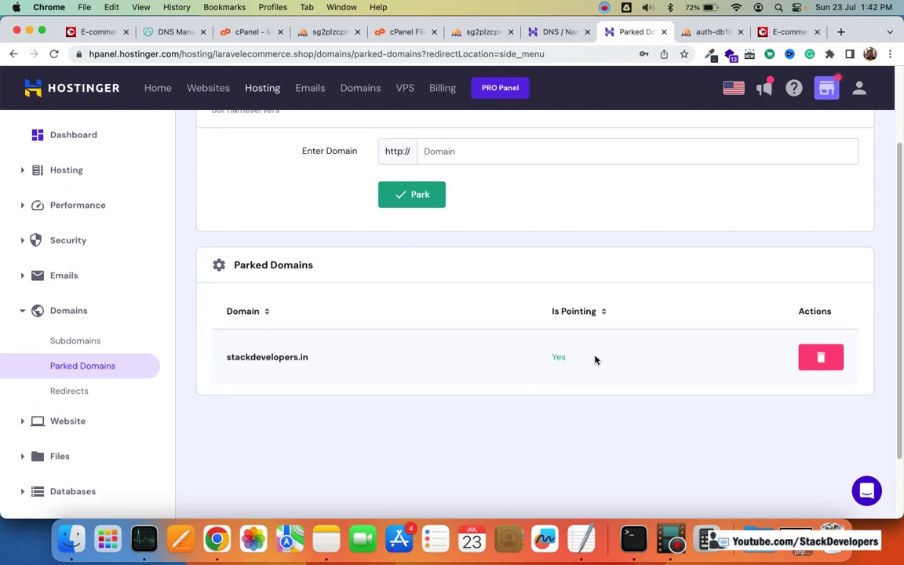
scroll(598, 360, "down", 1)
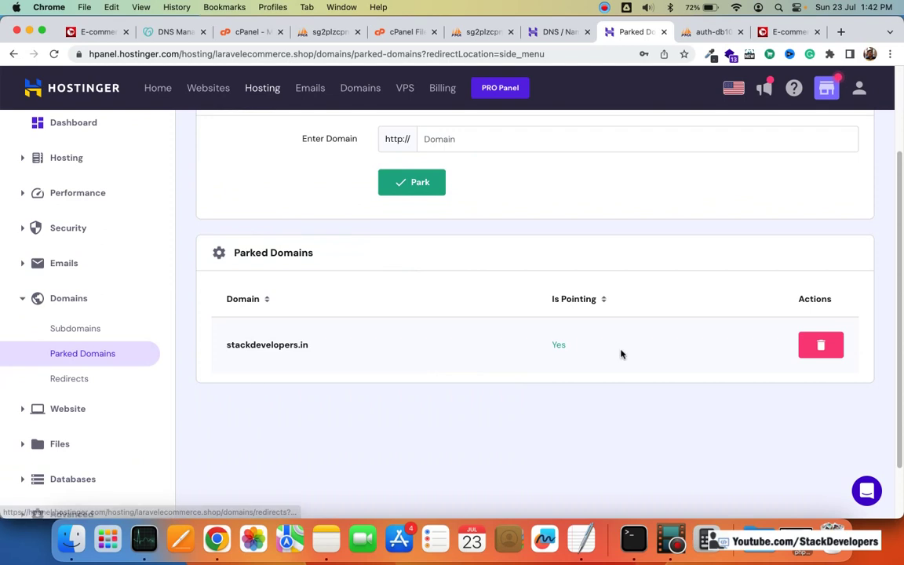
scroll(616, 359, "up", 3)
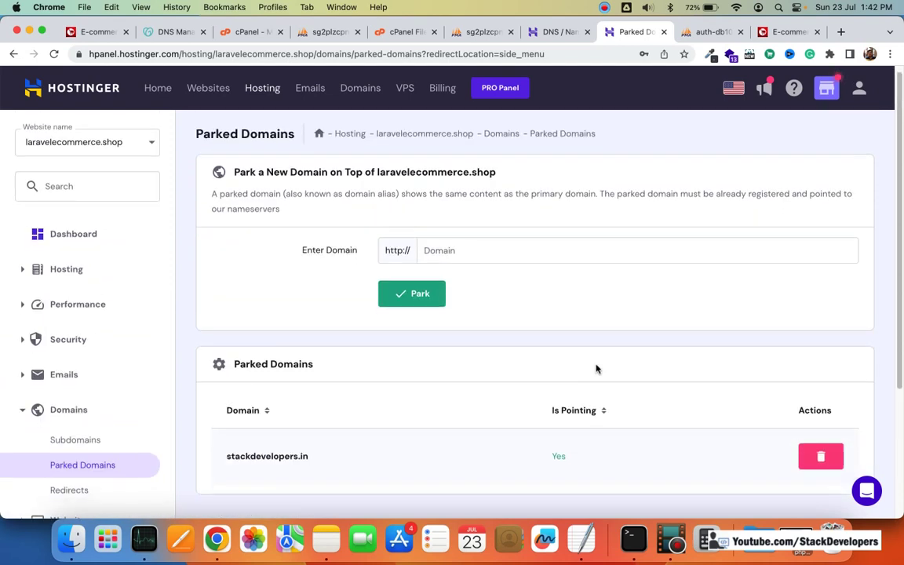
scroll(204, 439, "down", 1)
scroll(87, 434, "down", 1)
scroll(87, 433, "down", 3)
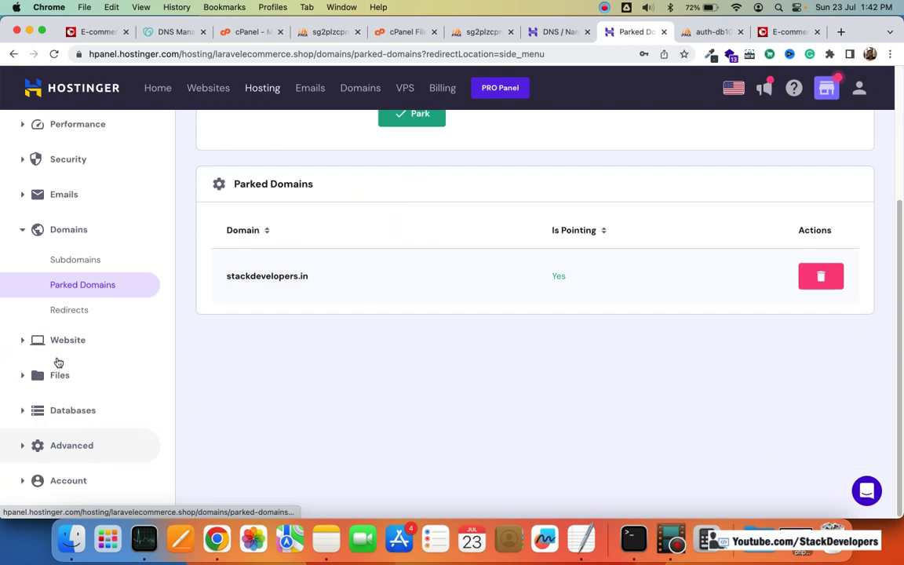
Step: Go back to the File Manager page via the Files section
left_click(69, 346)
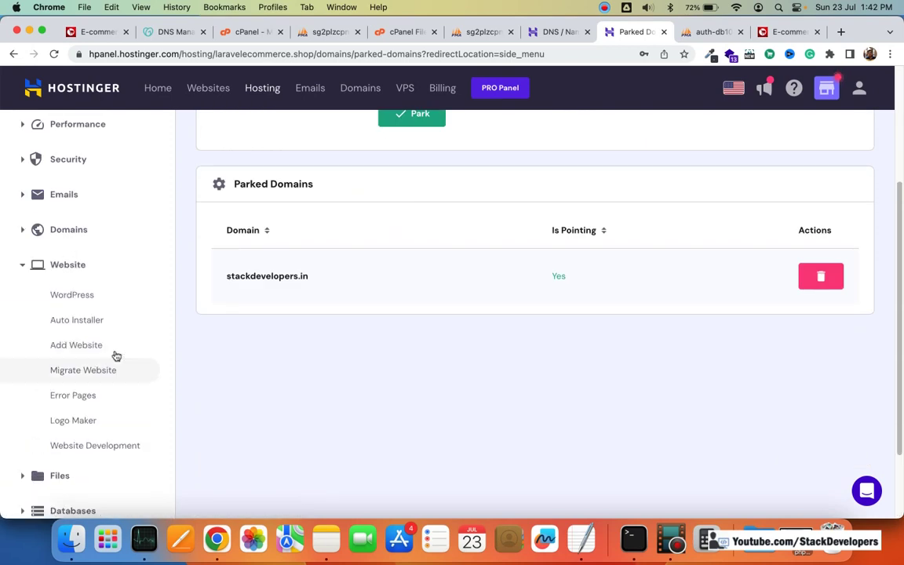
scroll(113, 395, "down", 3)
left_click(81, 382)
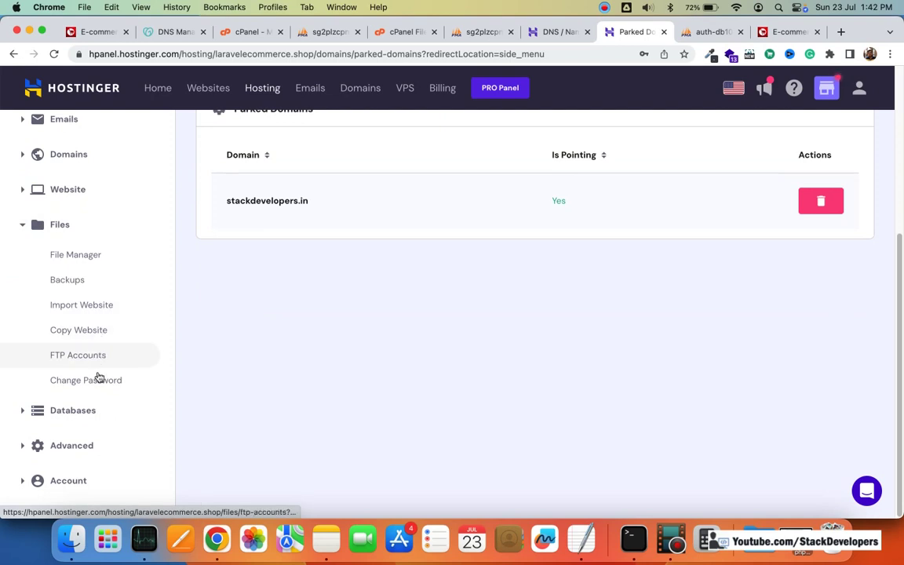
left_click(87, 255)
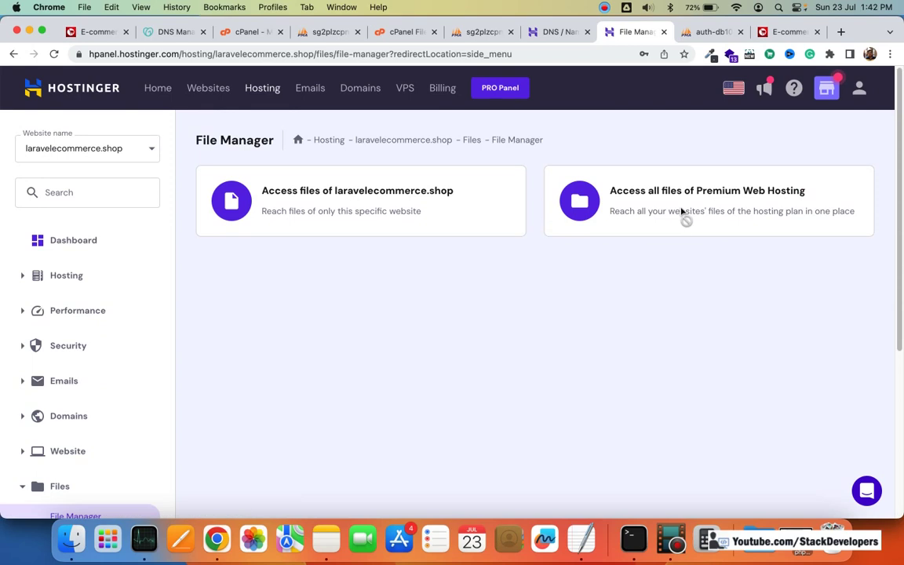
Step: Open all Premium Web Hosting files and the domains folder in File Browser, then return to File Manager
left_click(698, 210)
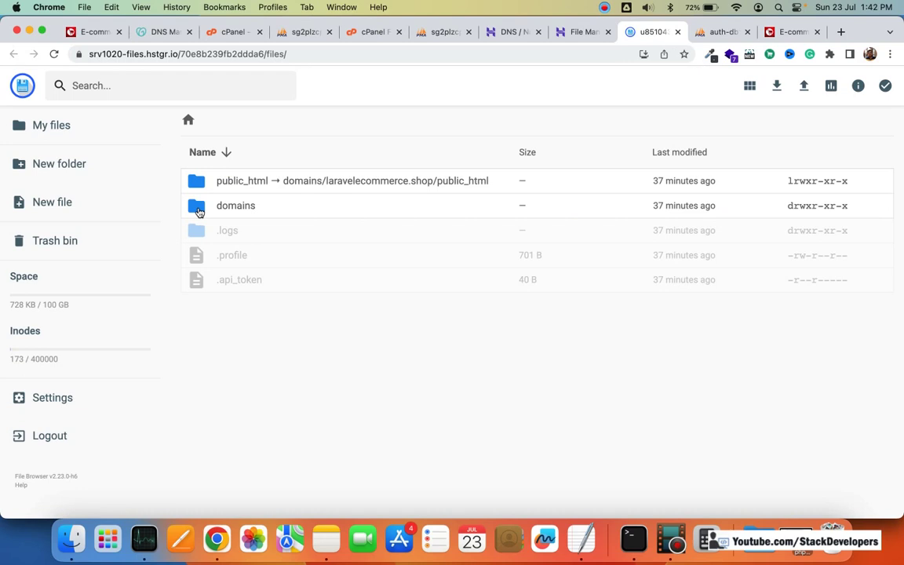
double_click(198, 205)
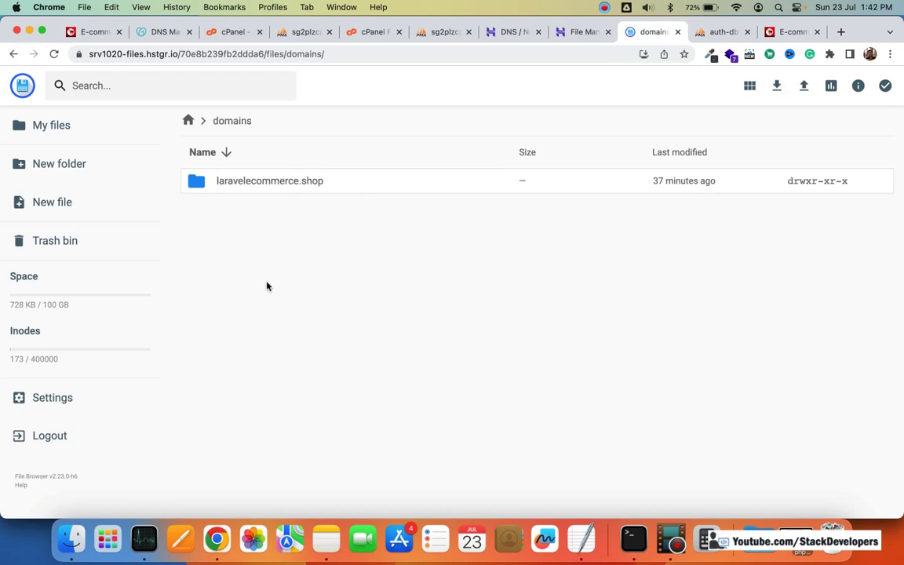
left_click(572, 38)
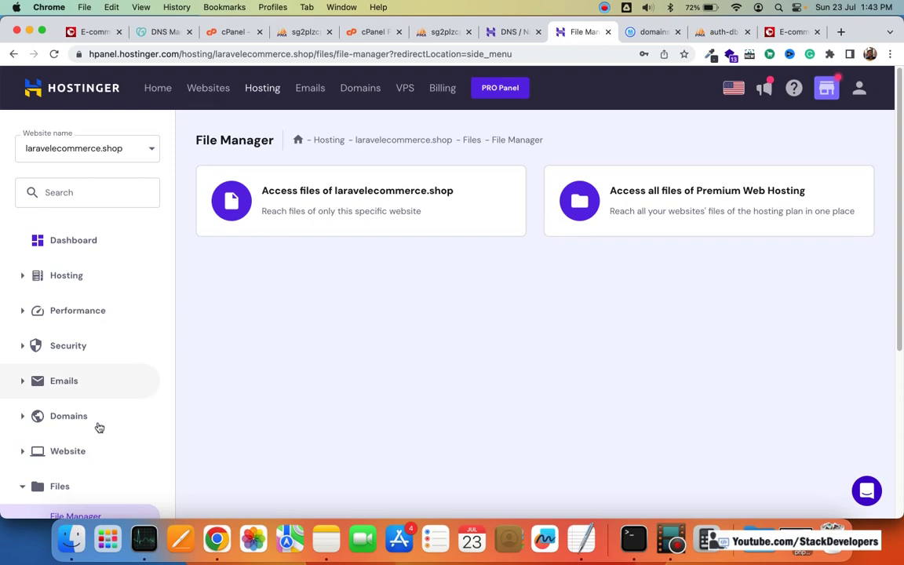
Step: Look at the Import Website and Copy Website pages
scroll(165, 416, "down", 3)
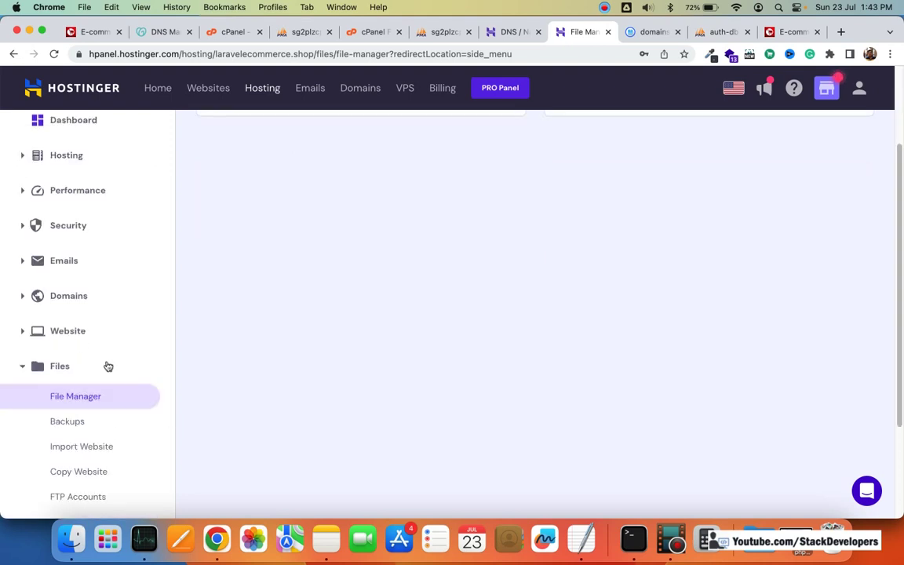
scroll(102, 408, "down", 3)
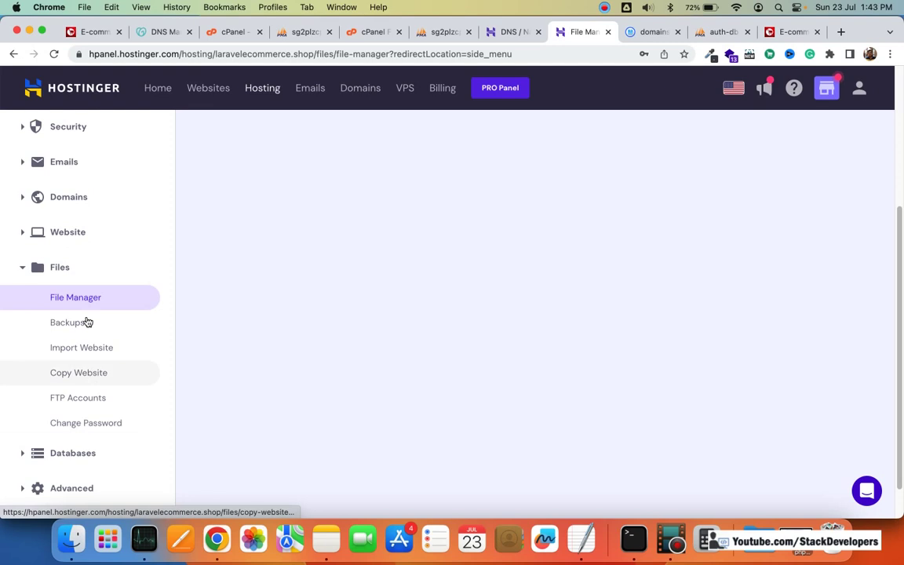
left_click(81, 347)
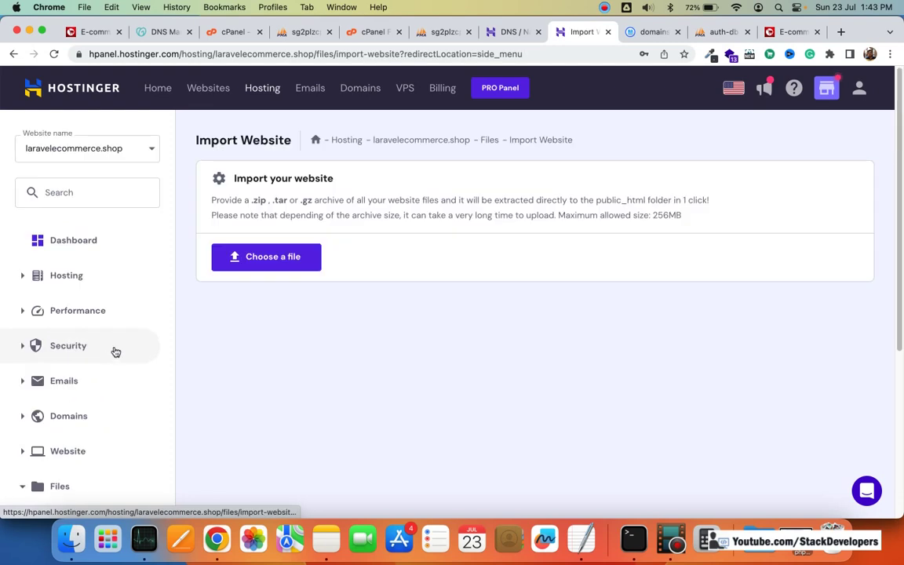
scroll(136, 381, "down", 5)
scroll(137, 381, "down", 2)
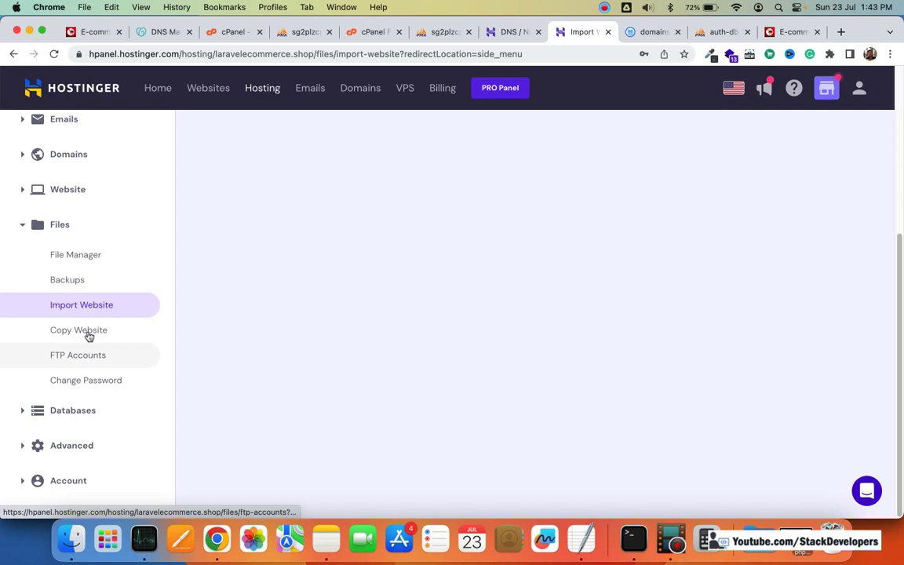
left_click(89, 335)
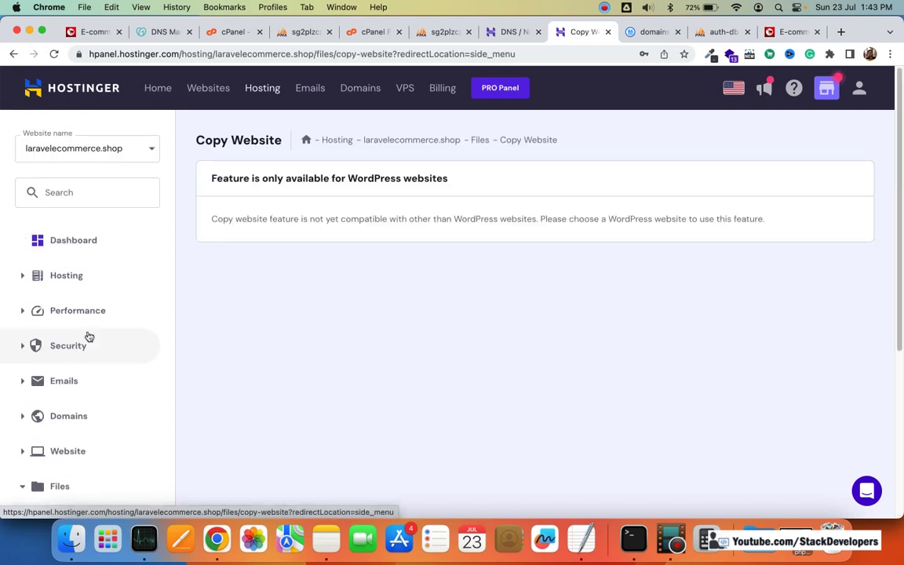
Step: Review FTP Accounts (IP 89.117.157.248, port 21, folder public_html), then return to File Manager
scroll(88, 335, "down", 2)
scroll(96, 405, "down", 3)
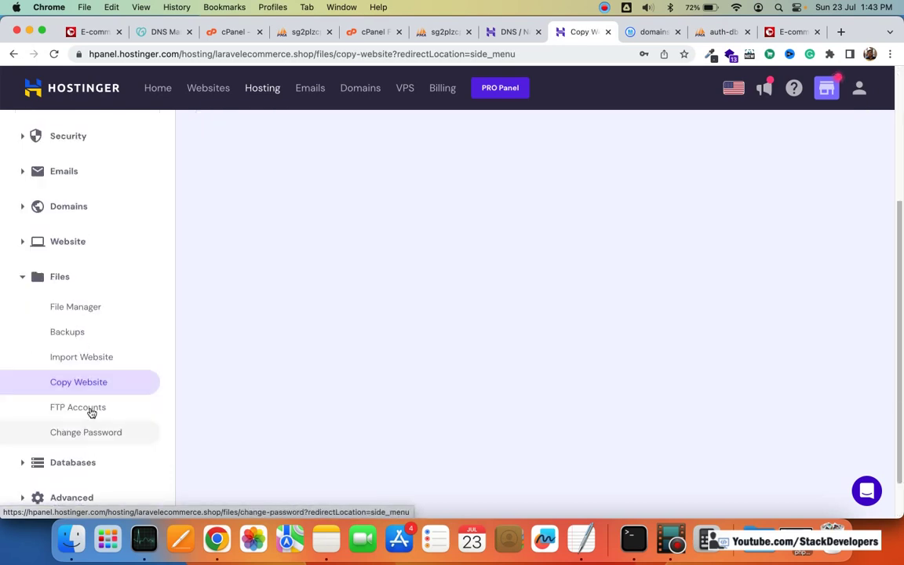
left_click(89, 408)
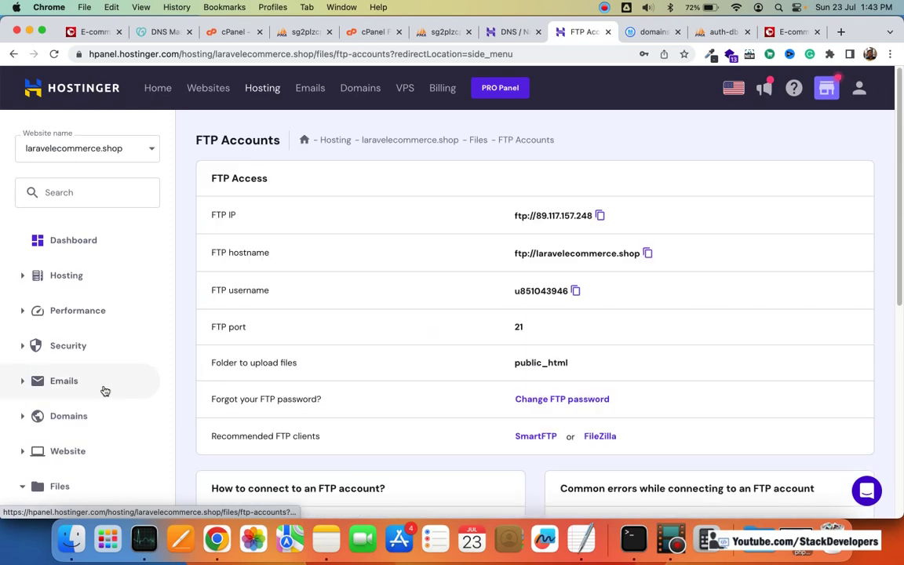
scroll(105, 390, "down", 4)
scroll(105, 385, "down", 5)
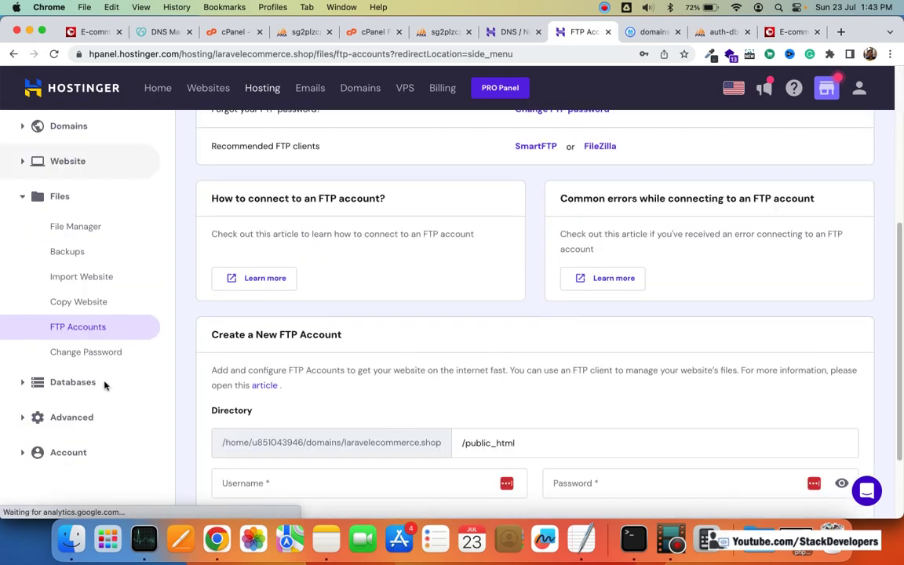
scroll(111, 340, "up", 2)
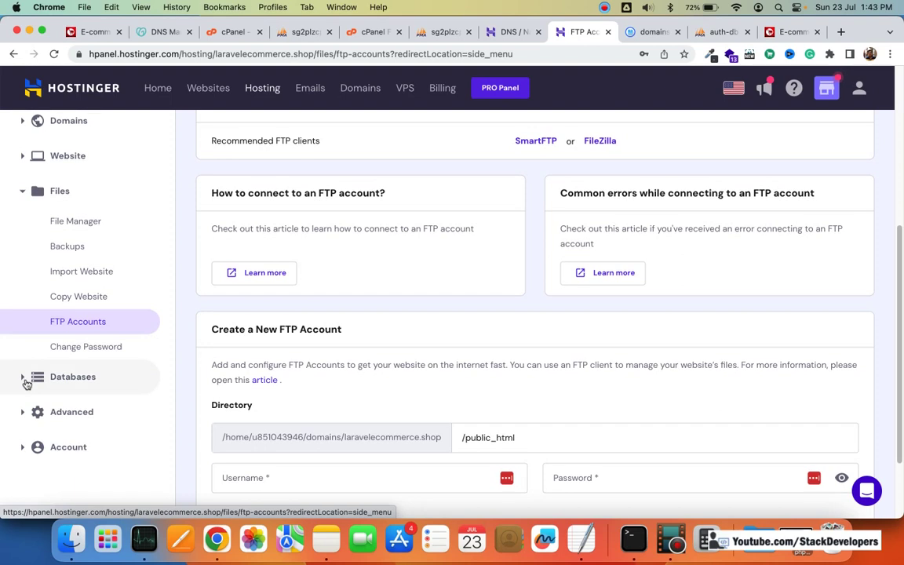
left_click(89, 222)
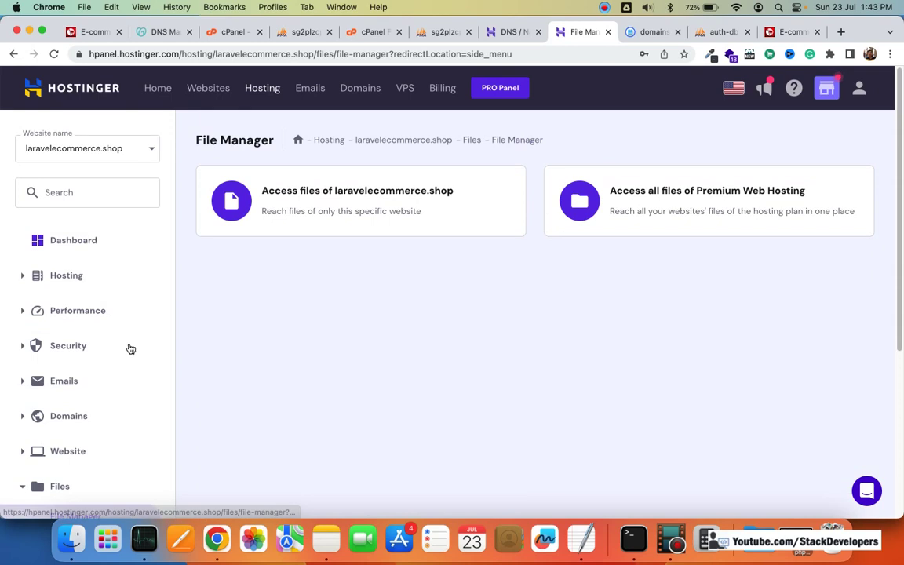
Step: Expand the Website sidebar section to show Add Website and Migrate Website
scroll(126, 352, "down", 3)
scroll(64, 298, "up", 2)
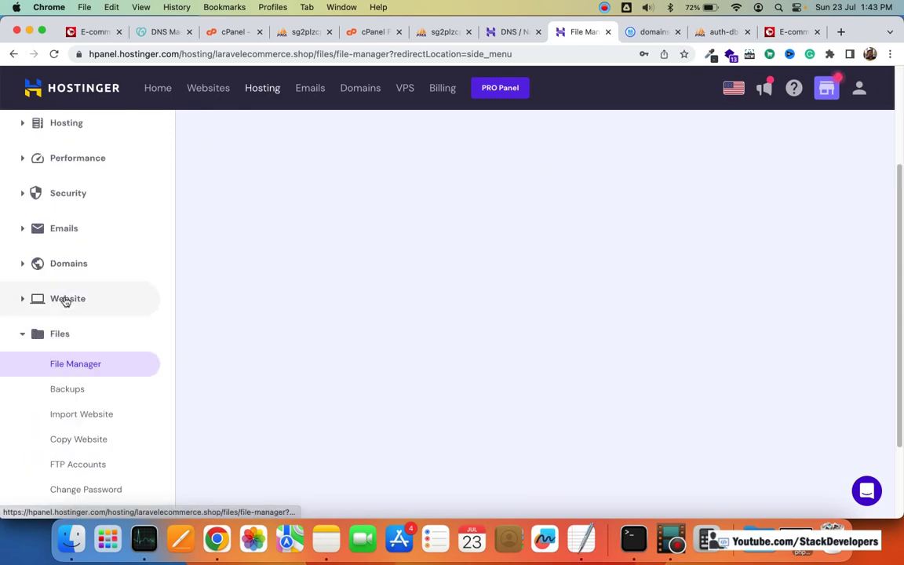
left_click(66, 298)
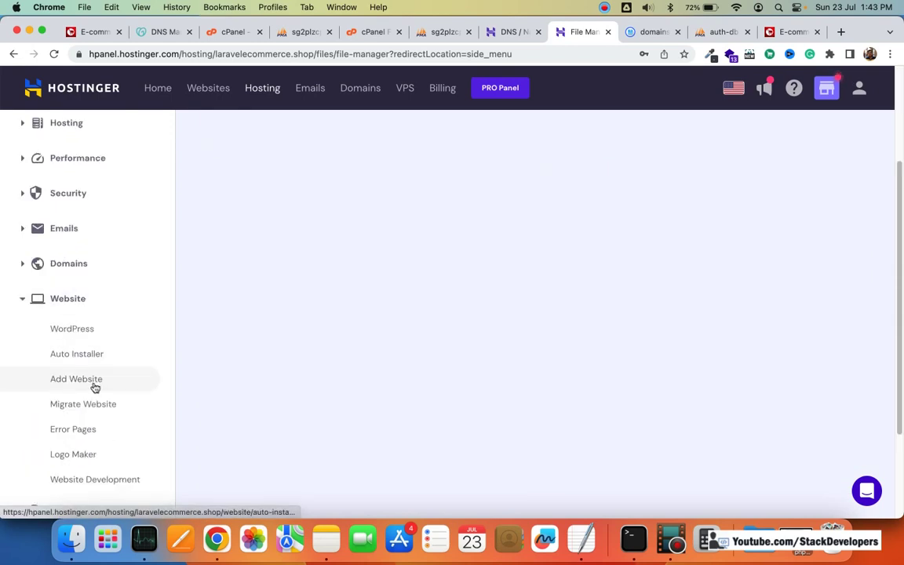
scroll(94, 385, "down", 1)
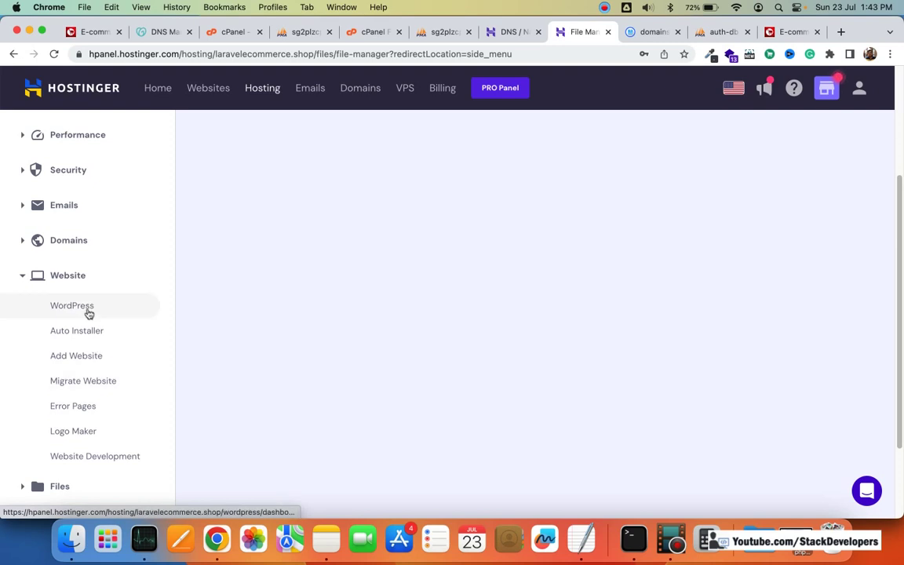
left_click(83, 380)
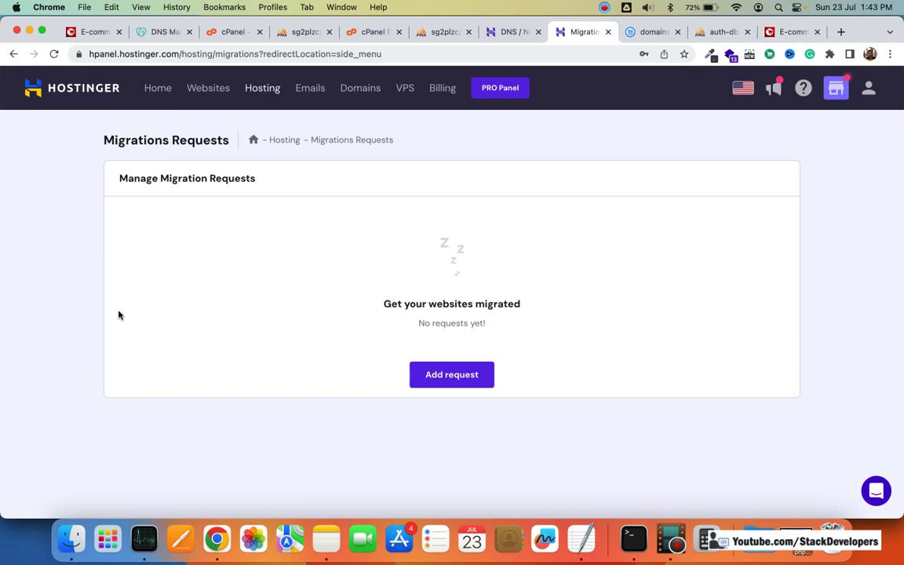
left_click(437, 377)
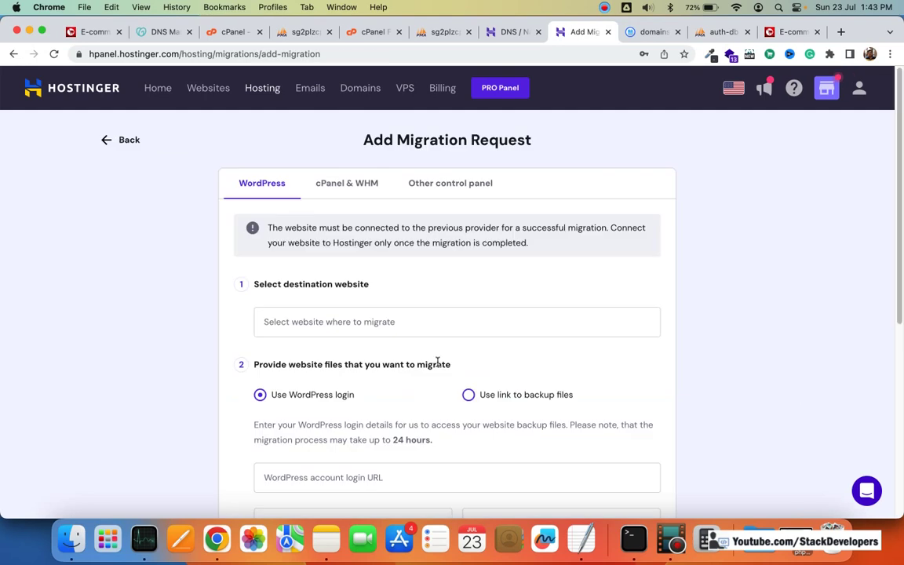
scroll(440, 339, "down", 3)
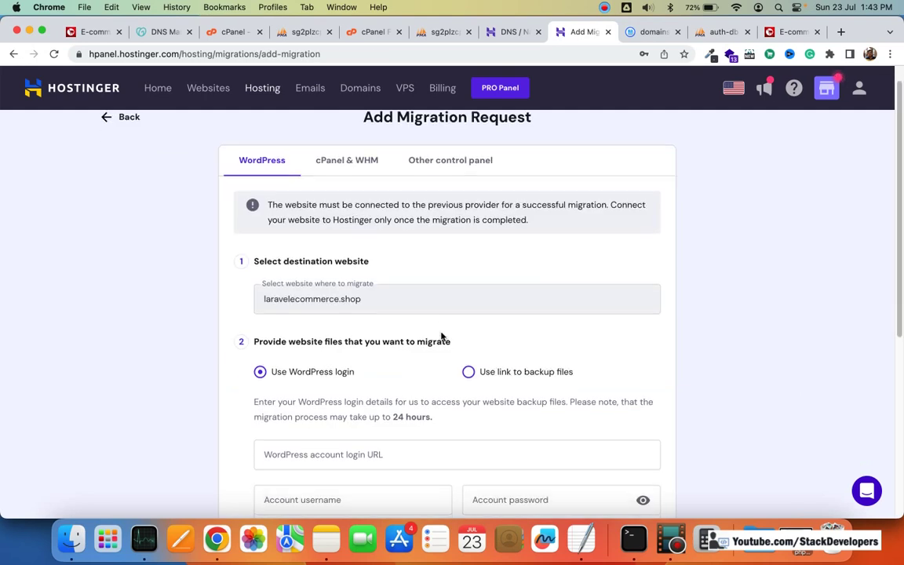
scroll(441, 336, "up", 3)
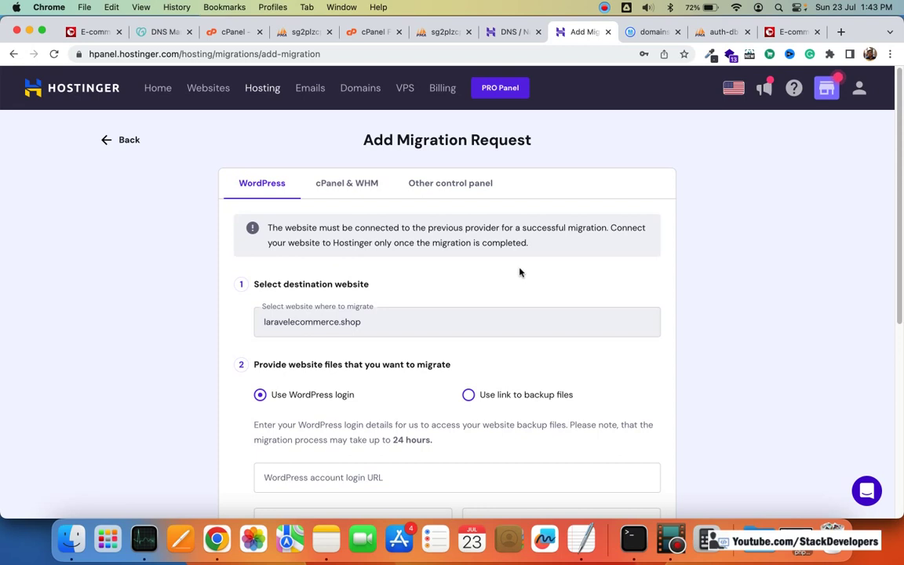
scroll(441, 234, "down", 3)
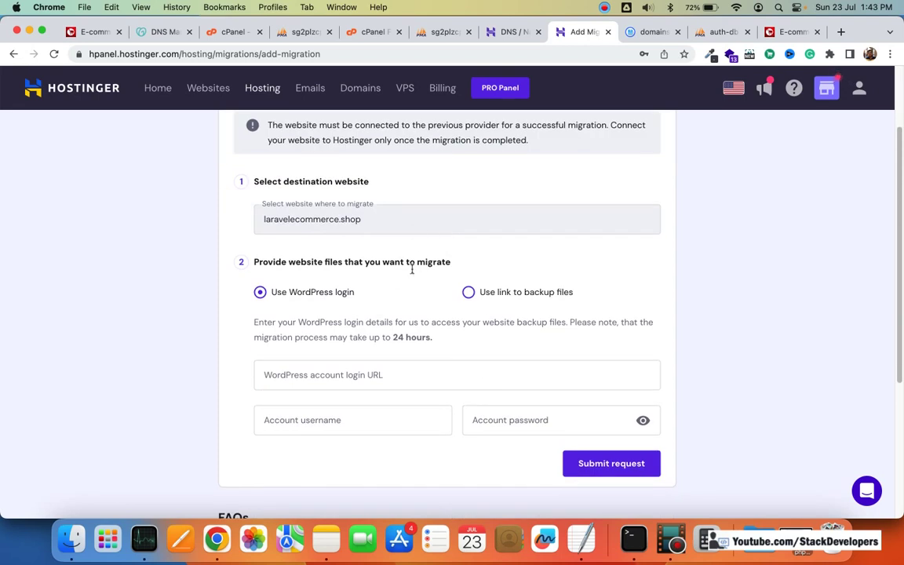
scroll(414, 282, "up", 3)
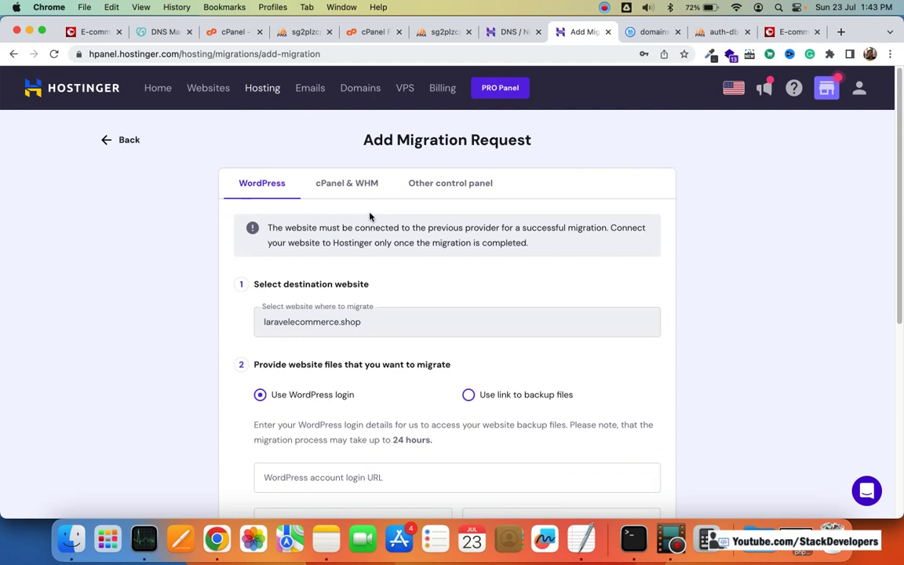
left_click(367, 188)
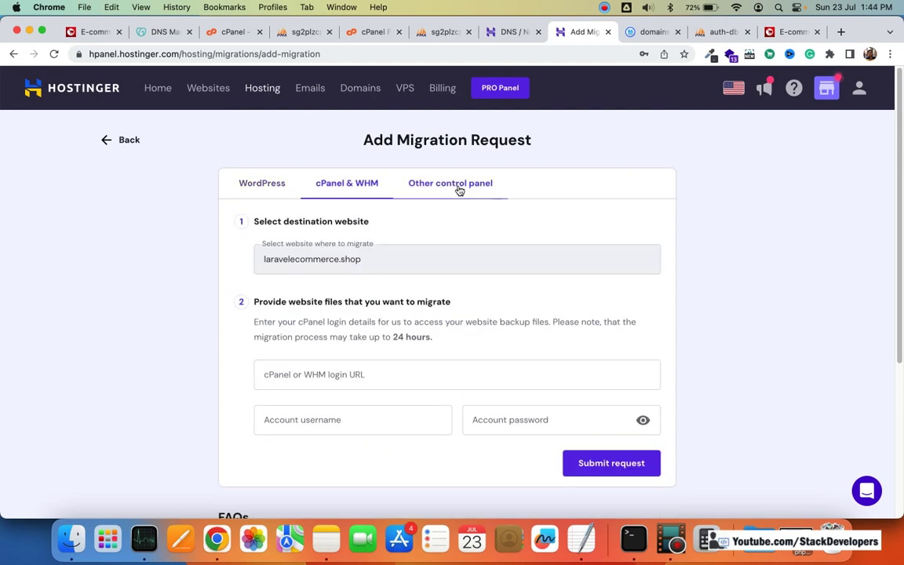
left_click(456, 190)
left_click(126, 140)
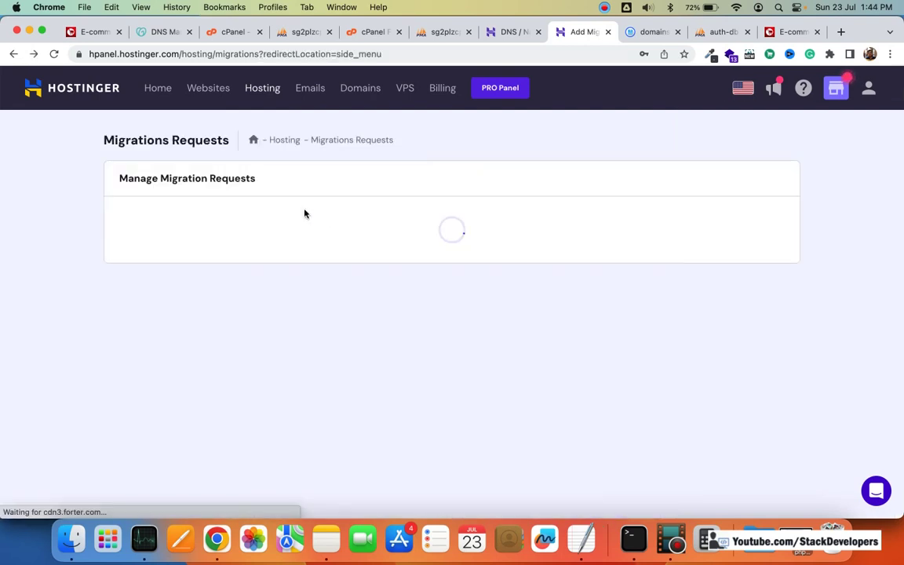
left_click(13, 54)
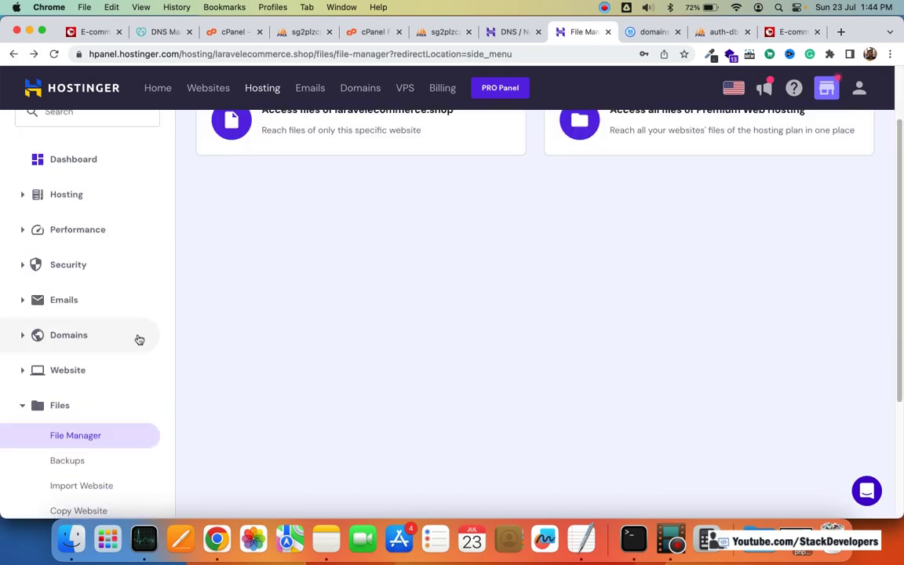
scroll(139, 339, "up", 2)
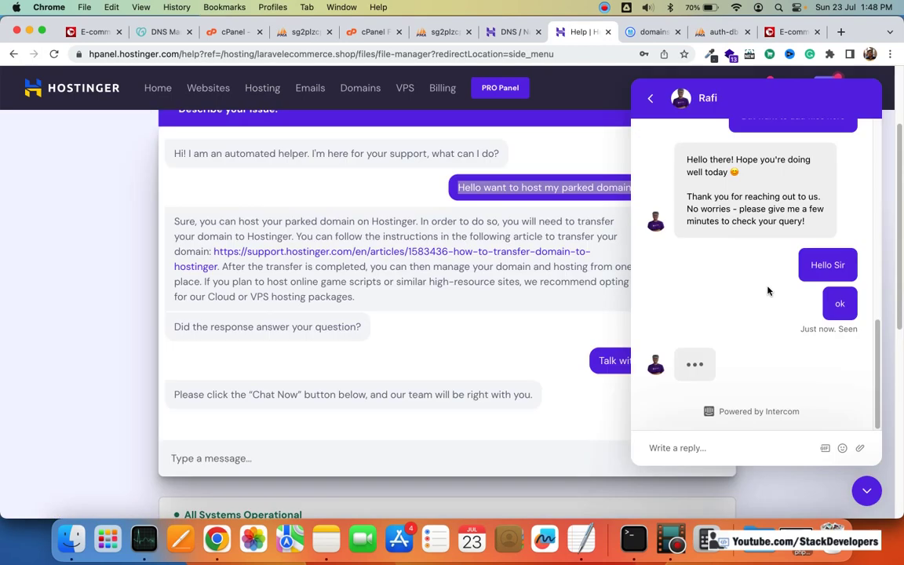
Step: Read the agent's reply that the parked domain must first be removed from laravelecommerce.shop
scroll(767, 292, "up", 5)
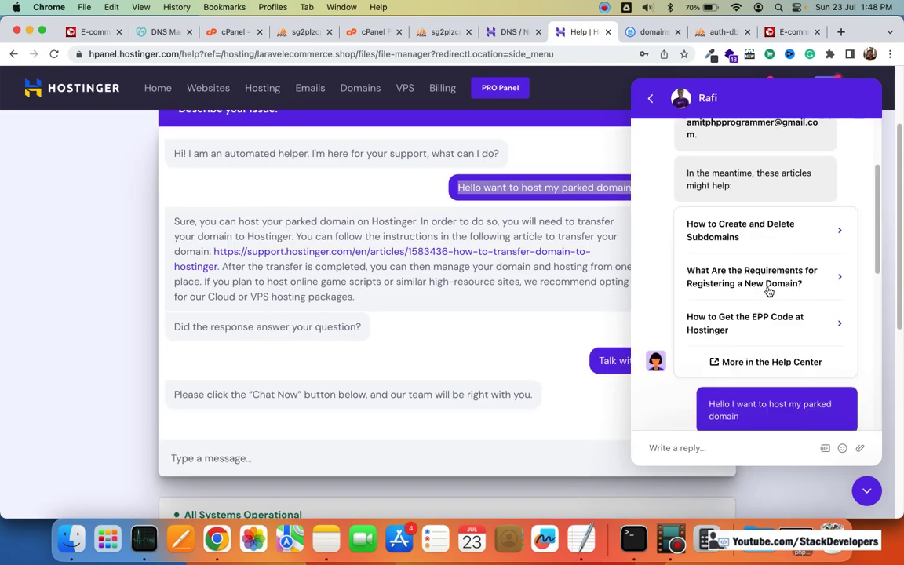
scroll(767, 291, "down", 10)
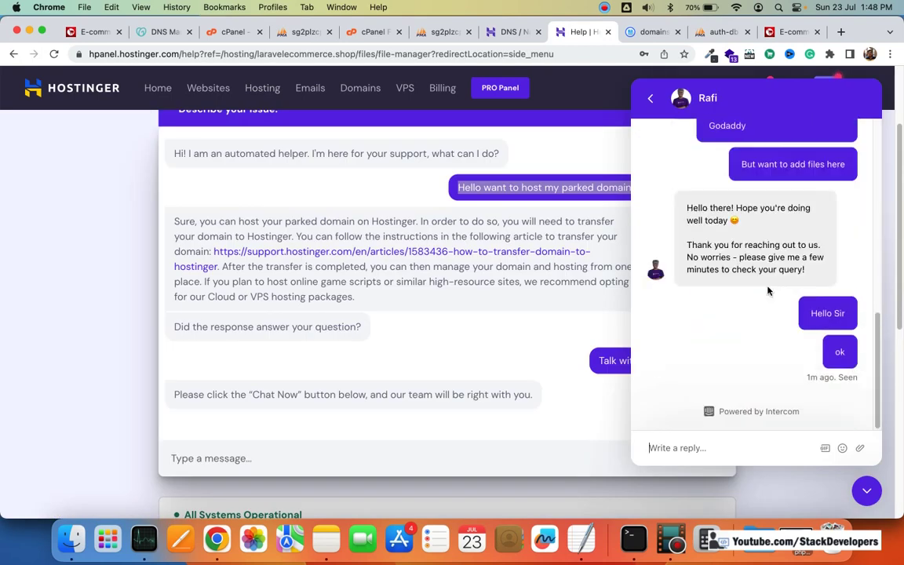
scroll(768, 291, "up", 8)
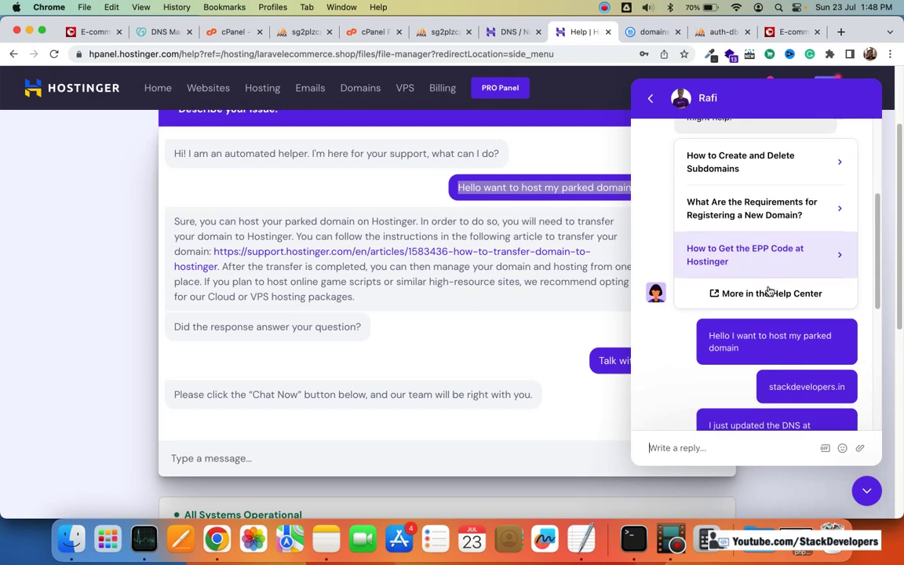
scroll(769, 291, "down", 3)
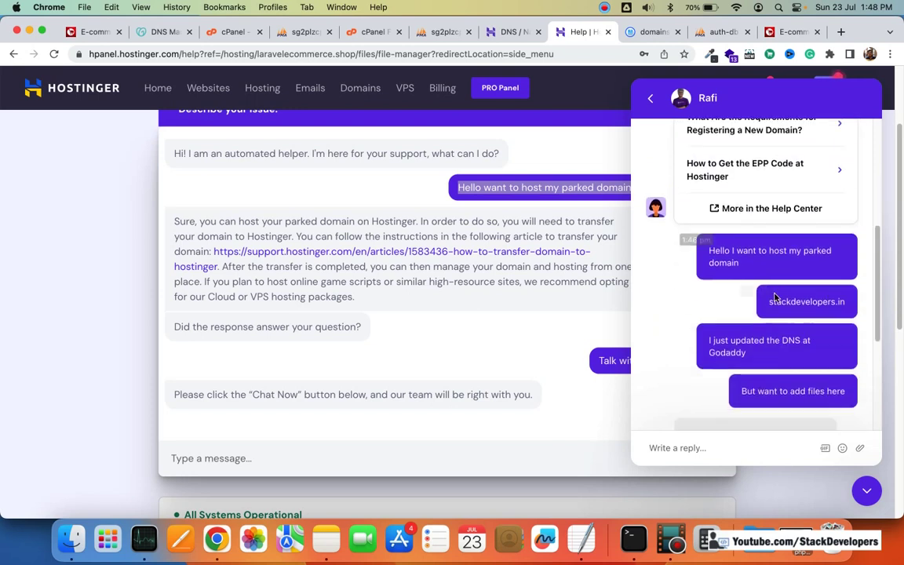
scroll(785, 302, "down", 2)
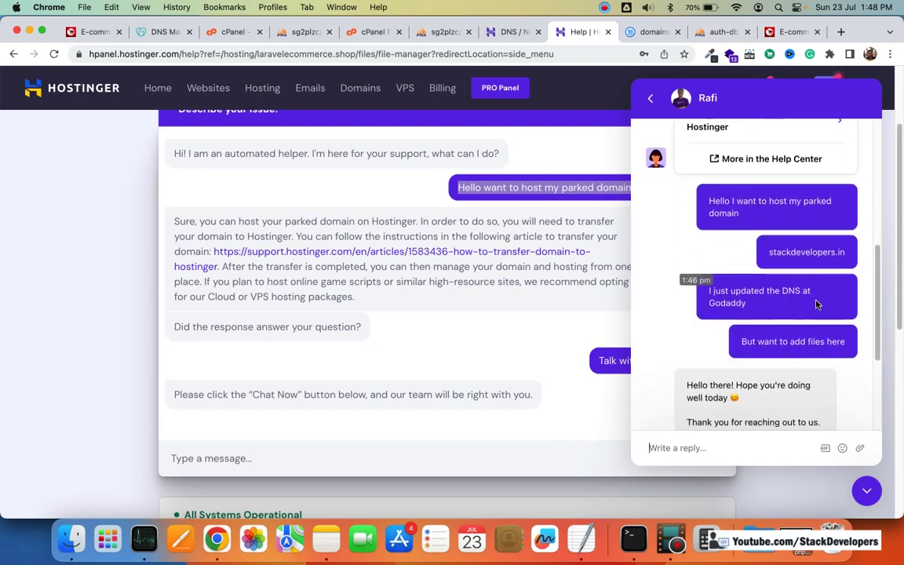
scroll(816, 304, "down", 1)
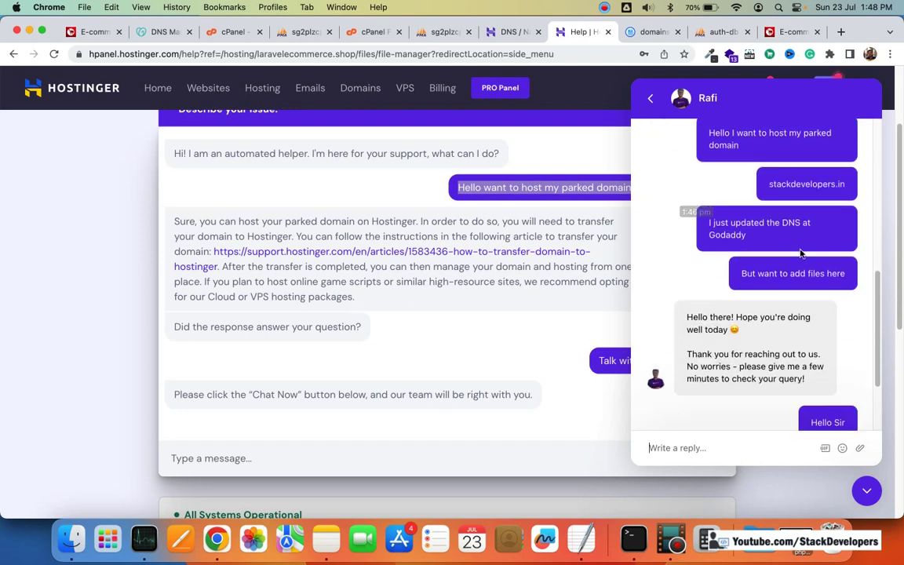
scroll(797, 262, "down", 4)
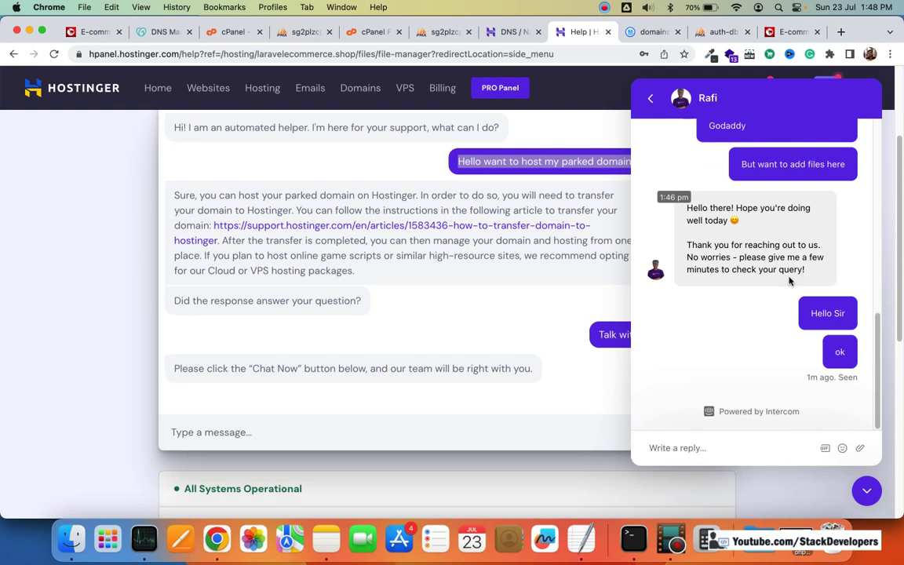
left_click(746, 448)
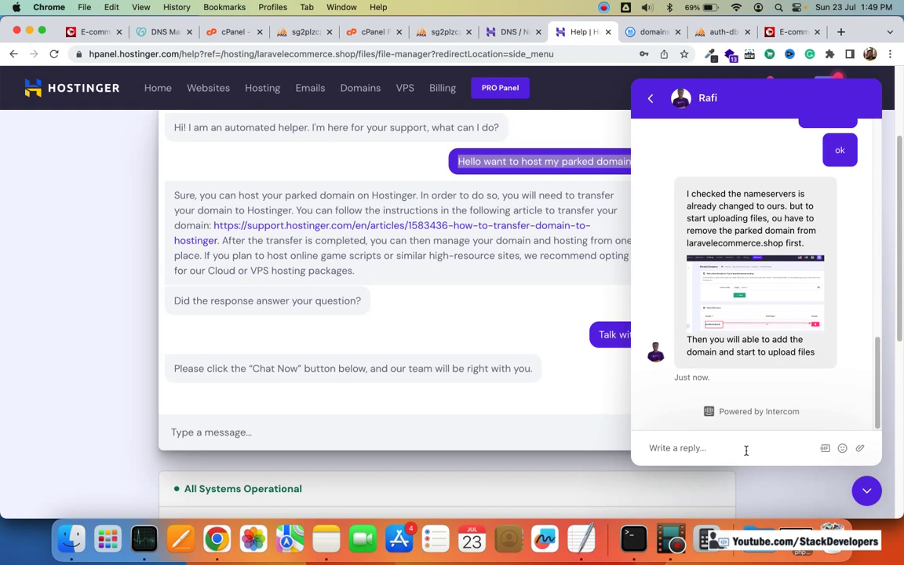
Step: Send the support agent the message 'ok Can you please do it for me?'
left_click(746, 450)
type("ok ")
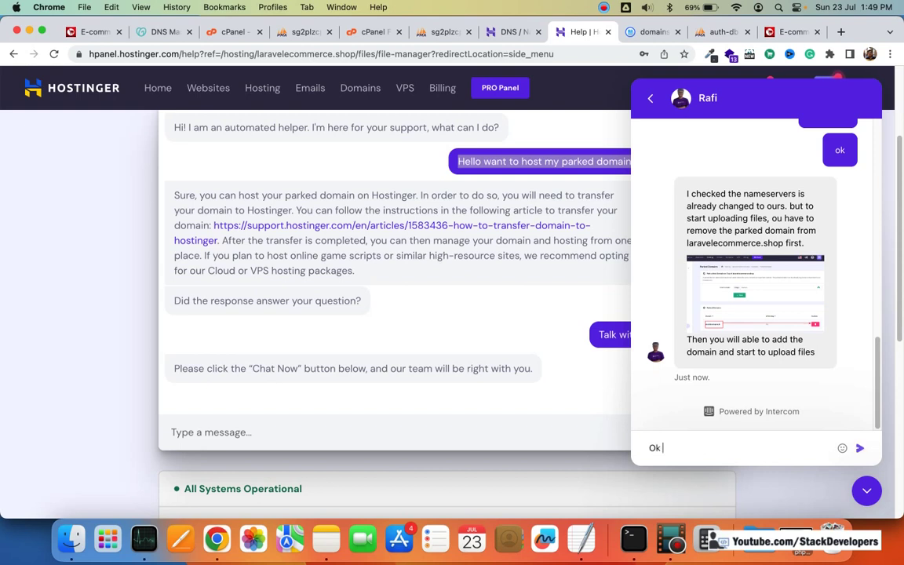
type("Can you please do")
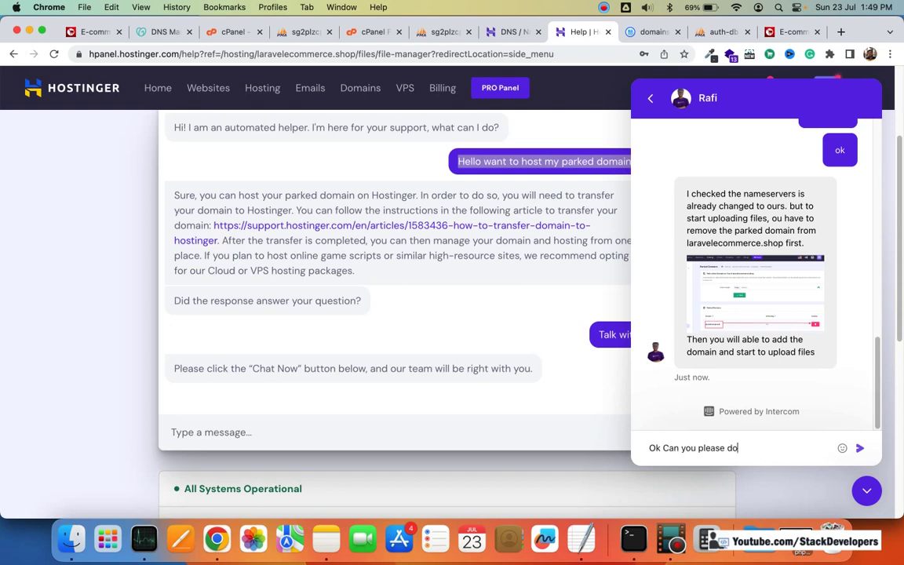
type(" it for me?")
key("Return")
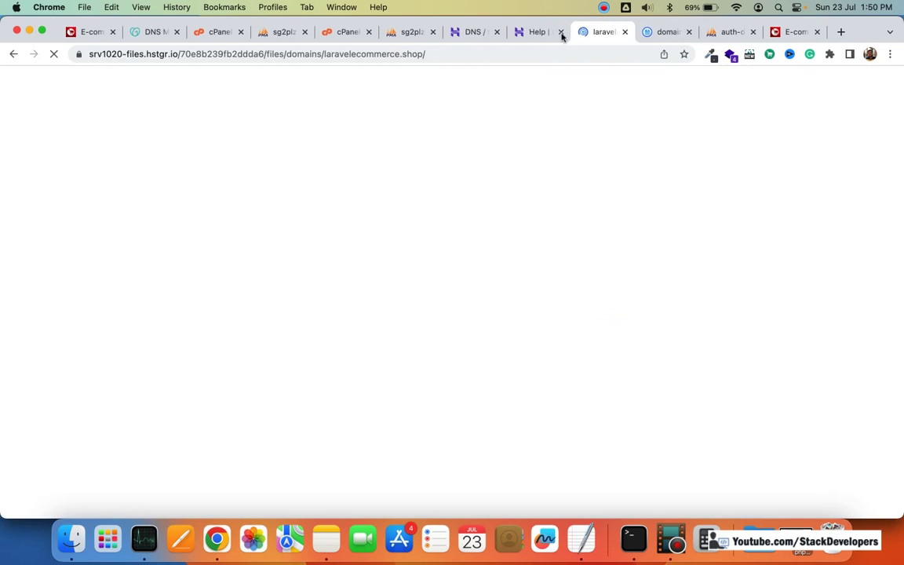
Step: Glance at the laravelecommerce.shop and domains file tabs, then screenshot the support chat
left_click(554, 33)
left_click(601, 32)
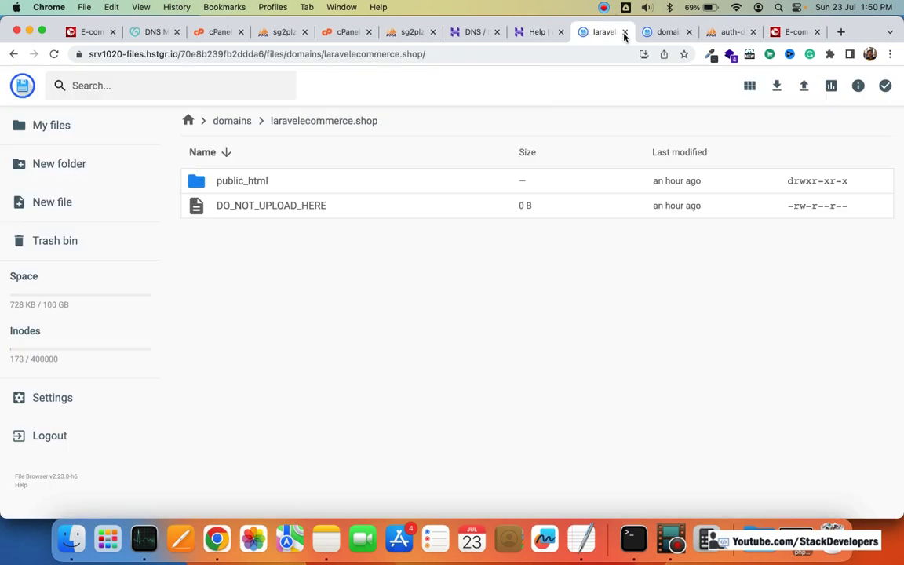
key("ctrl+Tab")
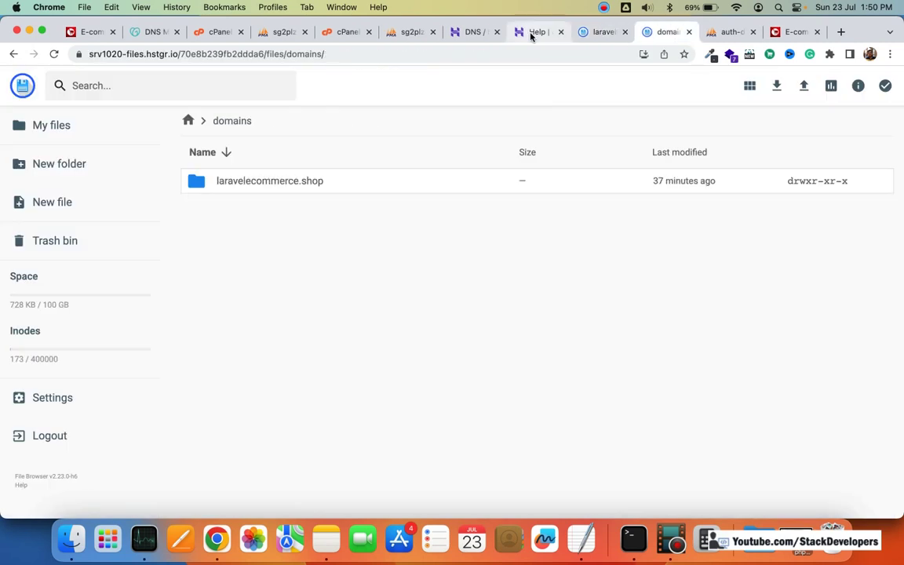
left_click(531, 32)
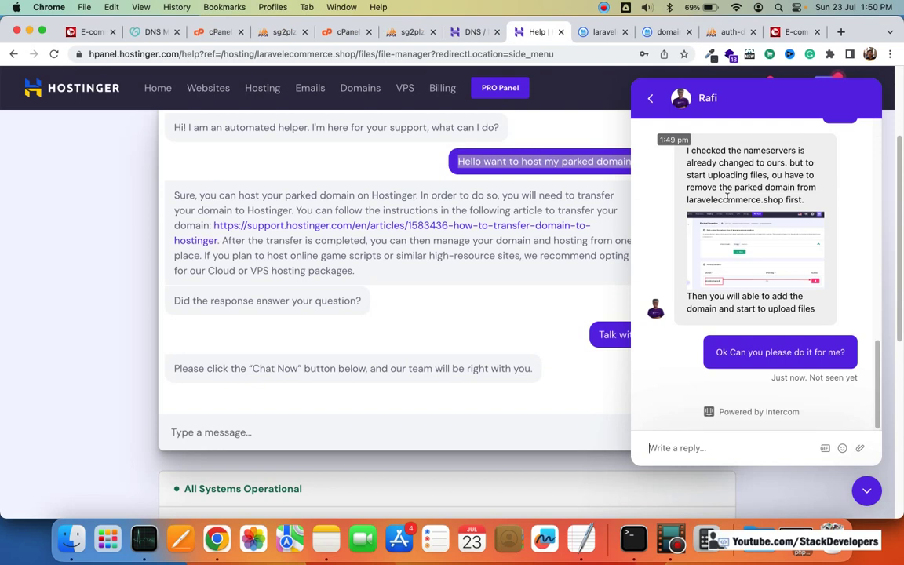
key("super+shift+4")
left_click_drag(639, 87, 870, 334)
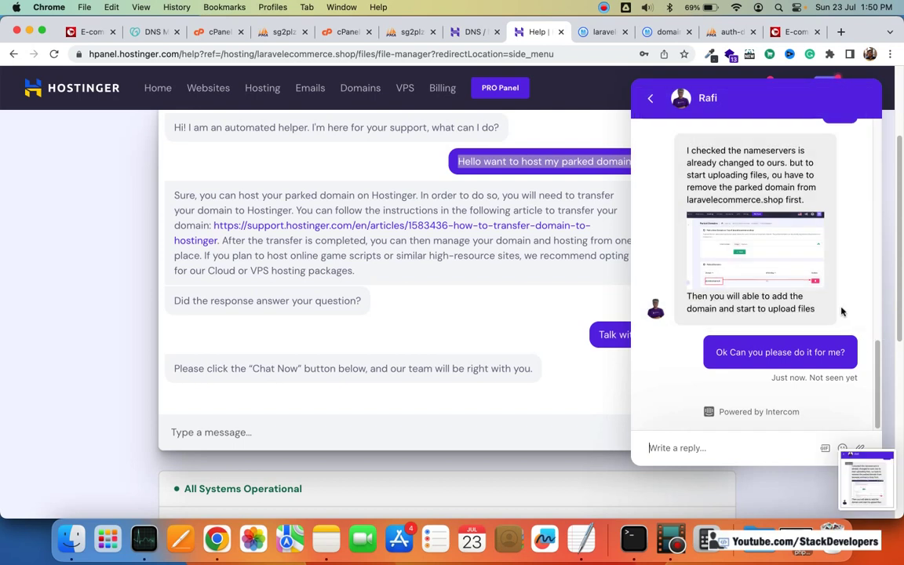
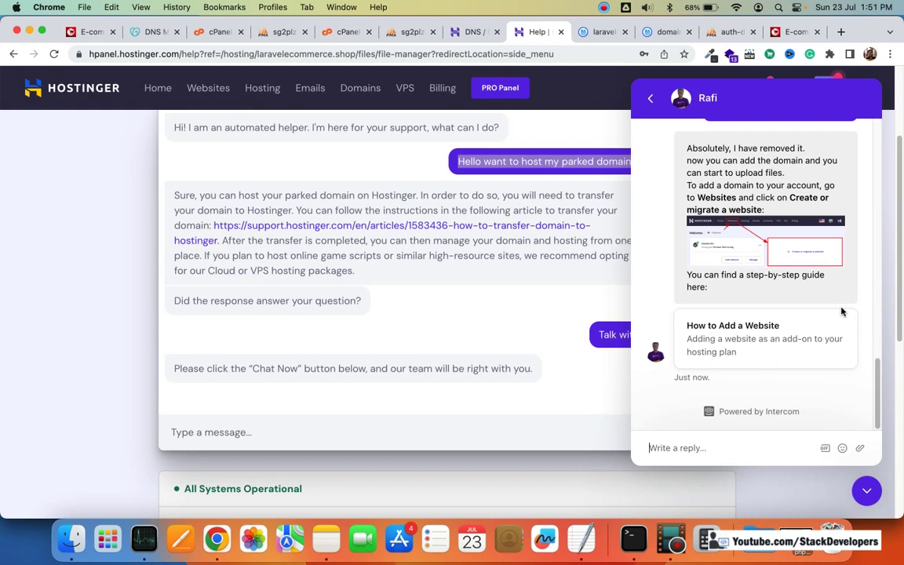
Step: Send the agent 'Ok I am going to do it right now', then 'Can you please wait?'
type("Ok I am")
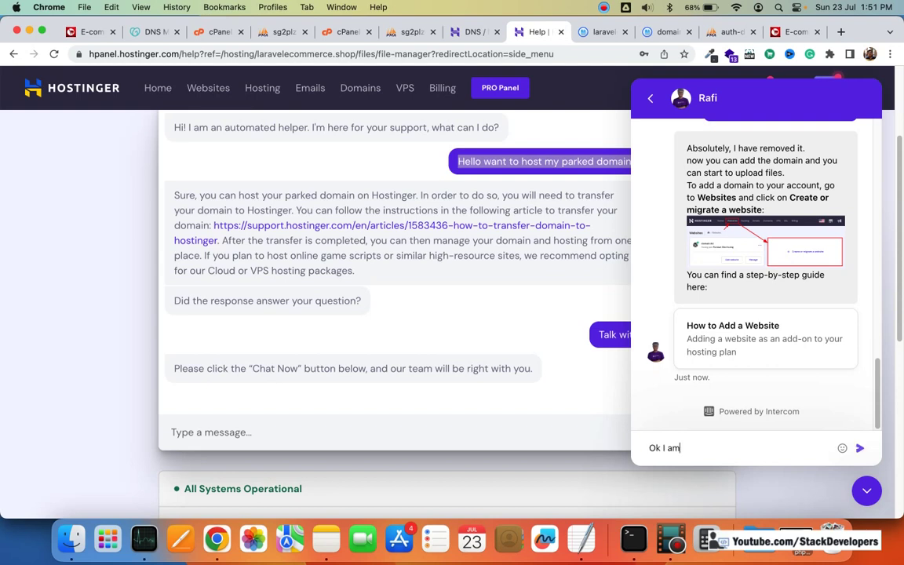
type(" going to do it right")
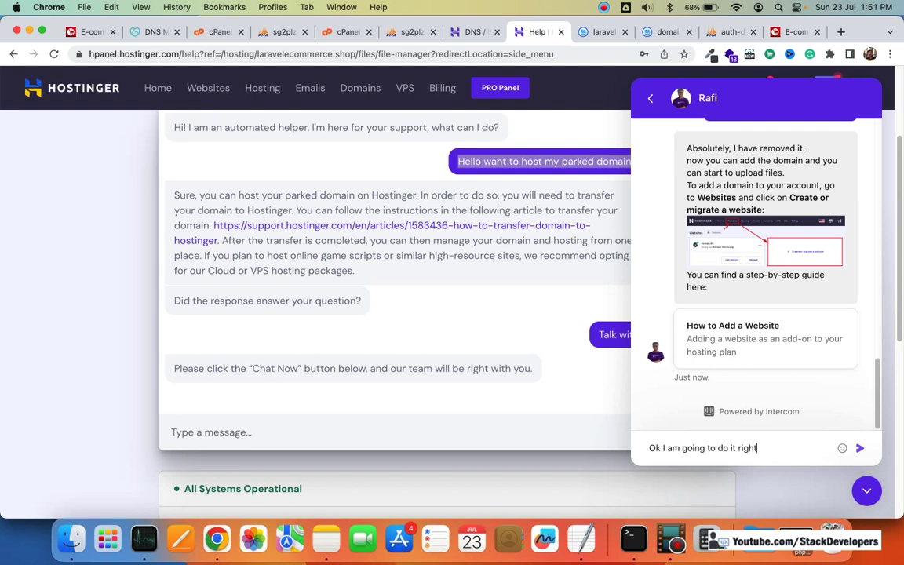
type(" now")
key("Return")
type("Can")
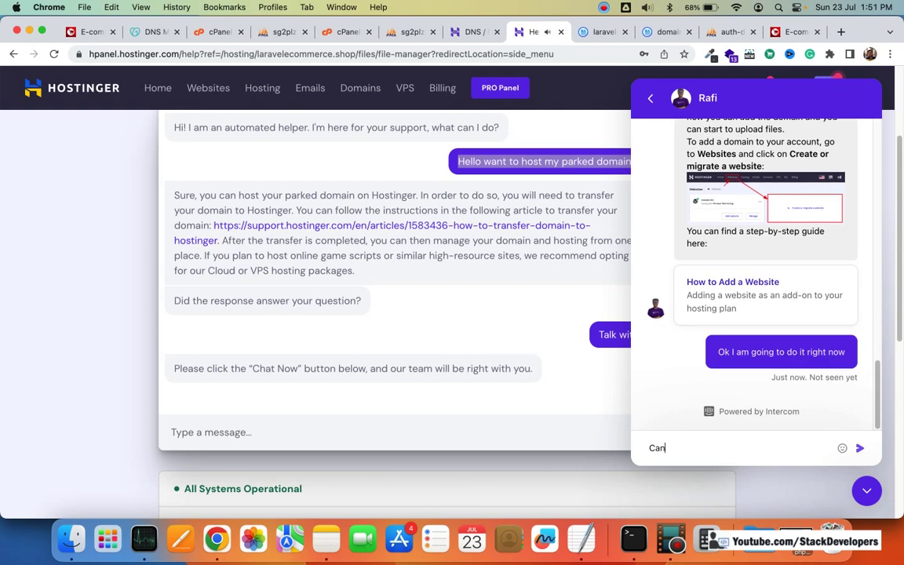
type(" yuu please wau")
key("BackSpace")
type("it?")
key("Return")
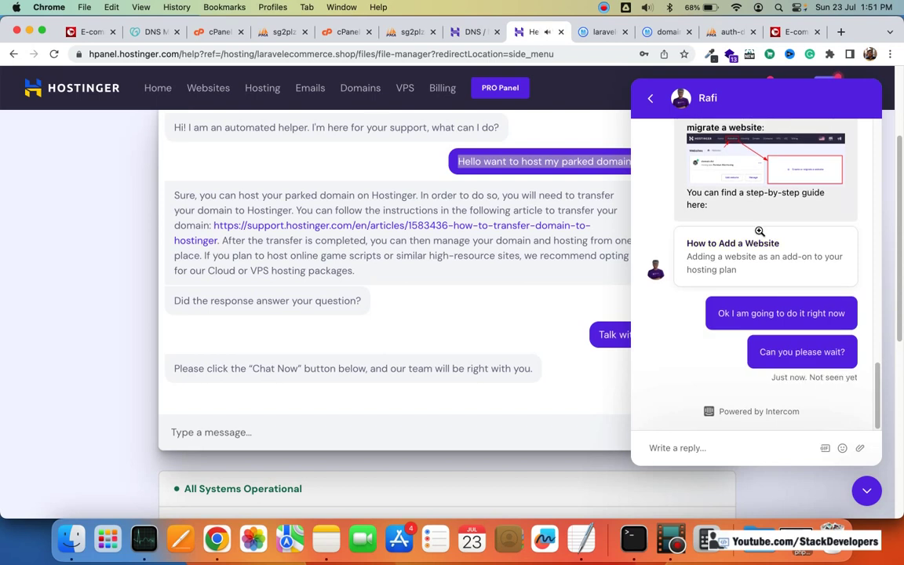
scroll(759, 231, "up", 3)
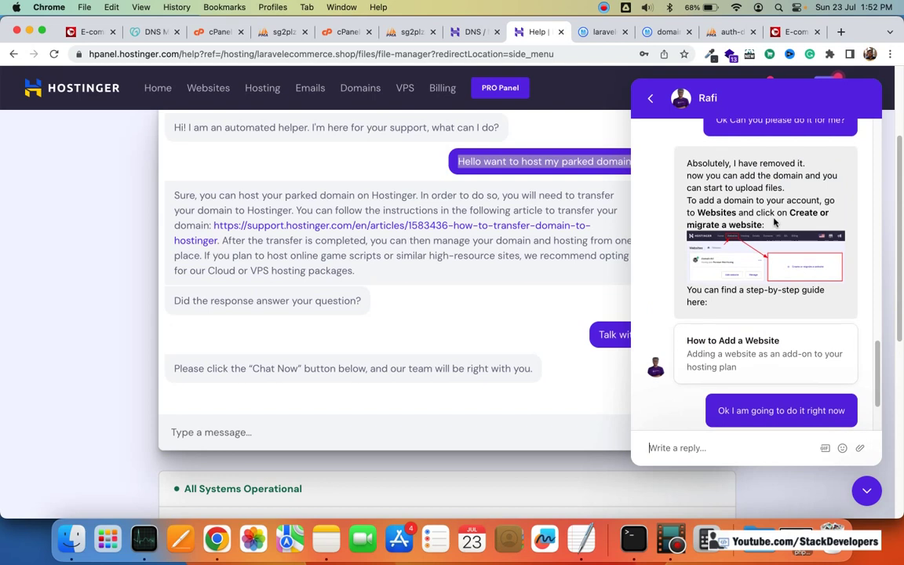
Step: Go to Websites and start creating or migrating a new website
left_click(208, 89)
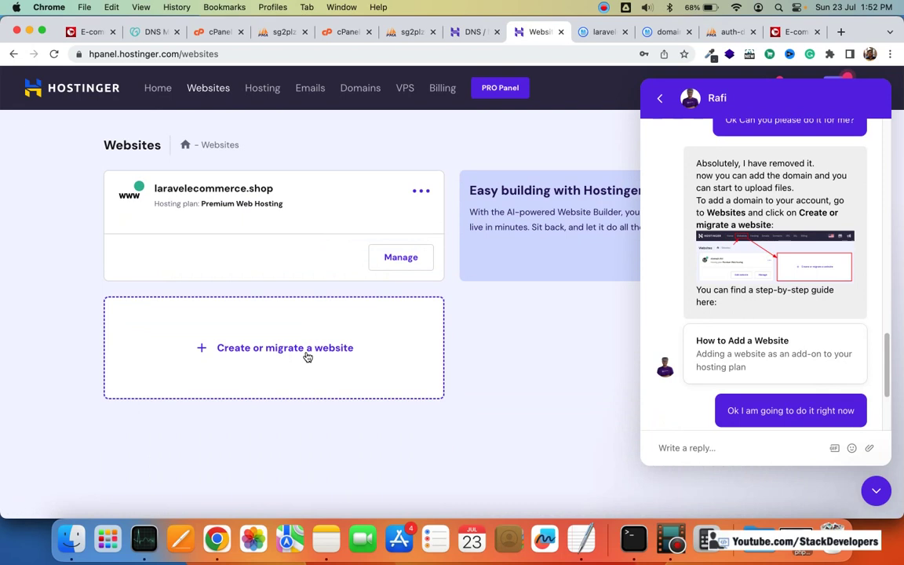
left_click(308, 357)
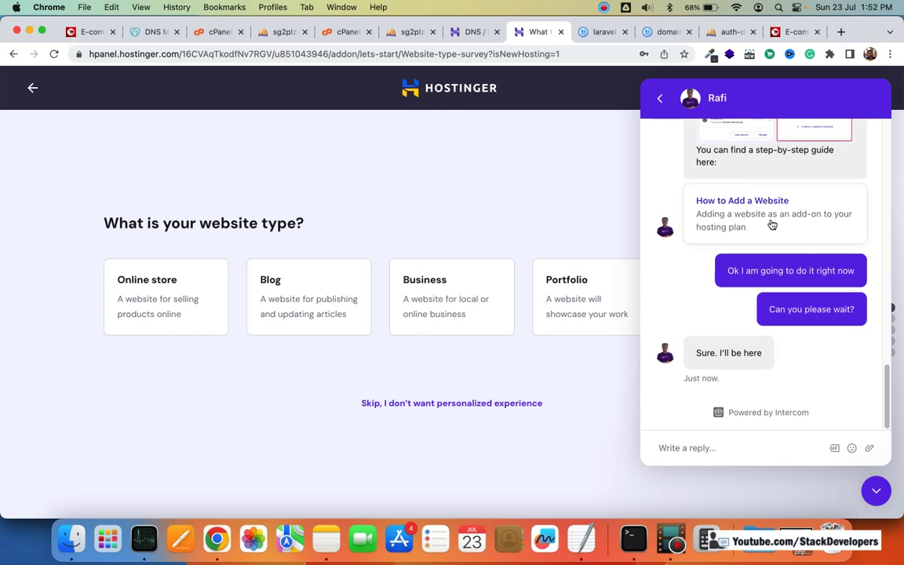
scroll(781, 223, "up", 3)
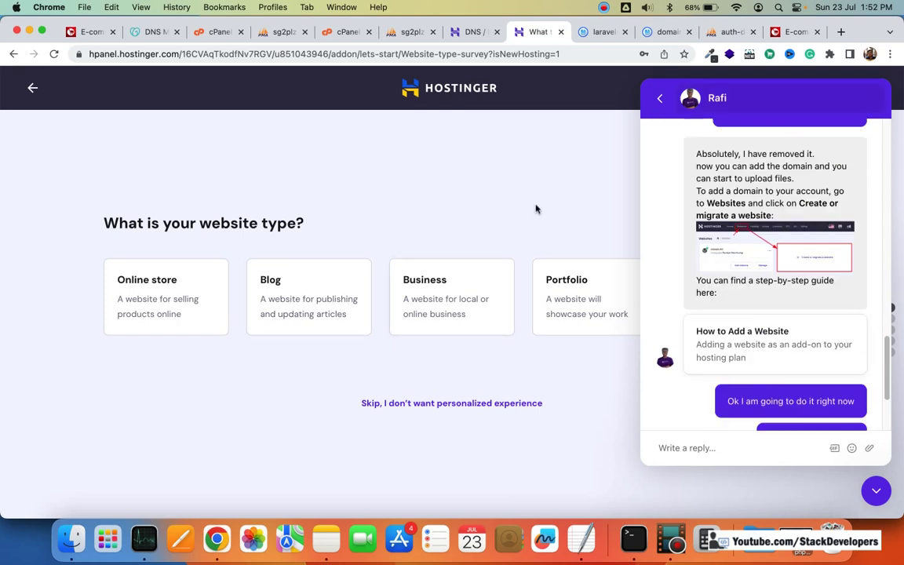
Step: Return to the chat's conversation list and reopen the support agent conversation
left_click(659, 102)
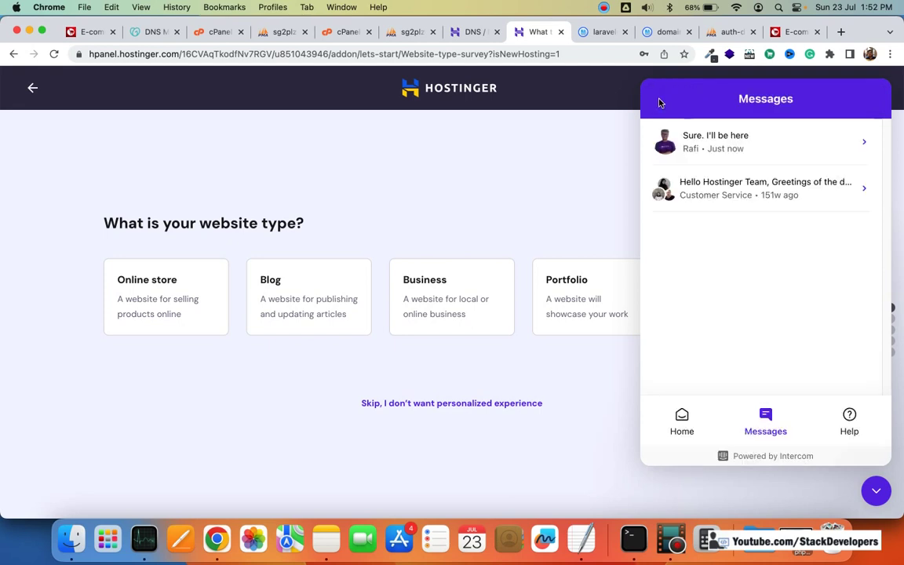
left_click(734, 148)
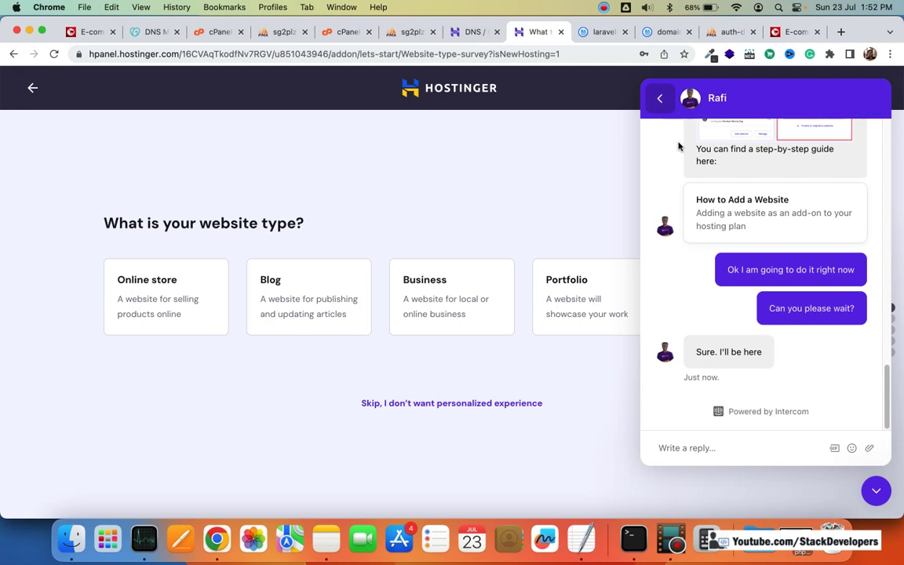
left_click_drag(664, 153, 576, 308)
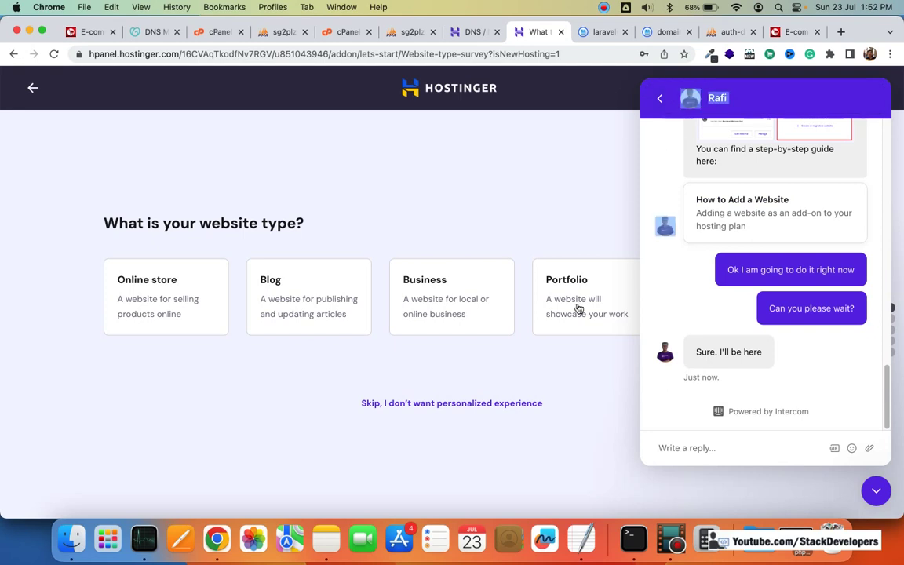
left_click(847, 82)
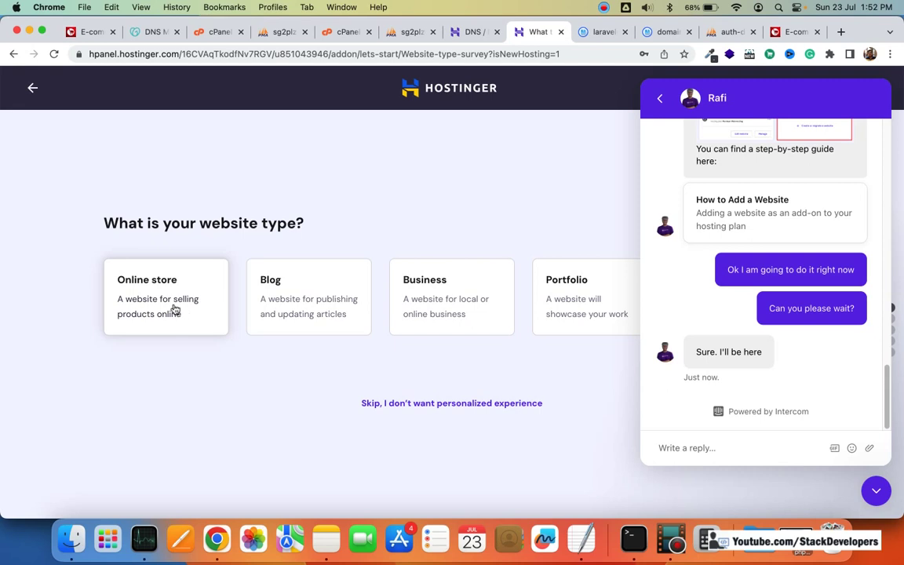
Step: Choose Online store as the website type, then Migrate my website with Upload Website
left_click(262, 296)
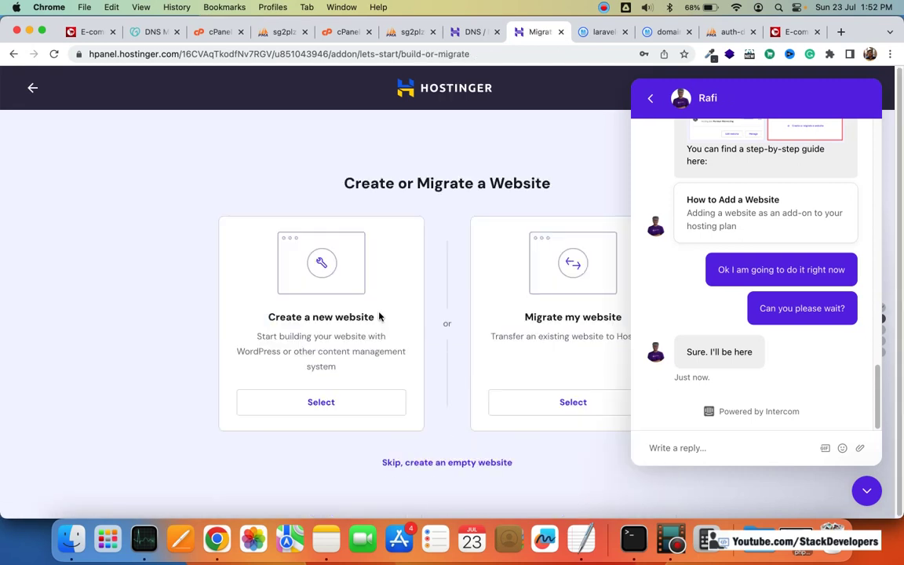
left_click(583, 405)
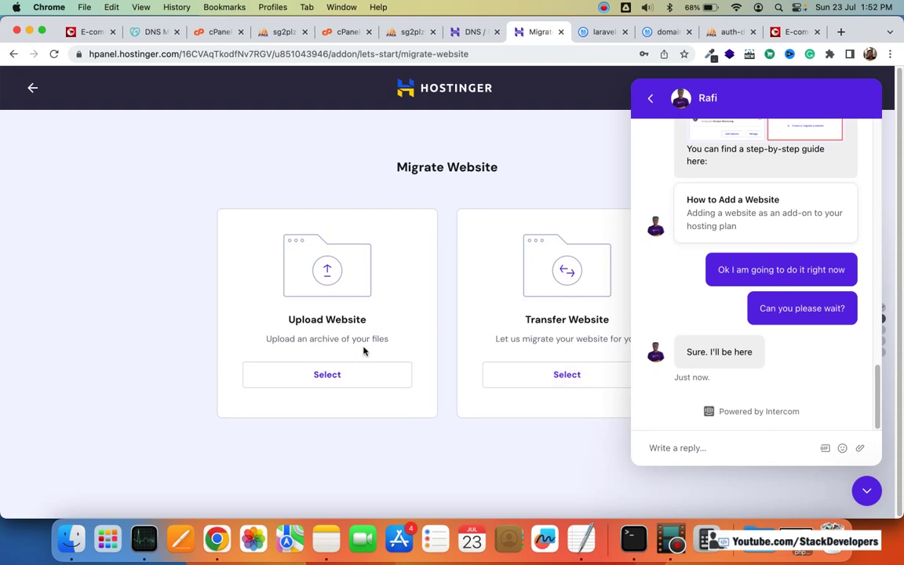
left_click(346, 375)
Step: Upload stackdevelopers (1).zip from Downloads as the site archive and start the import
left_click(322, 372)
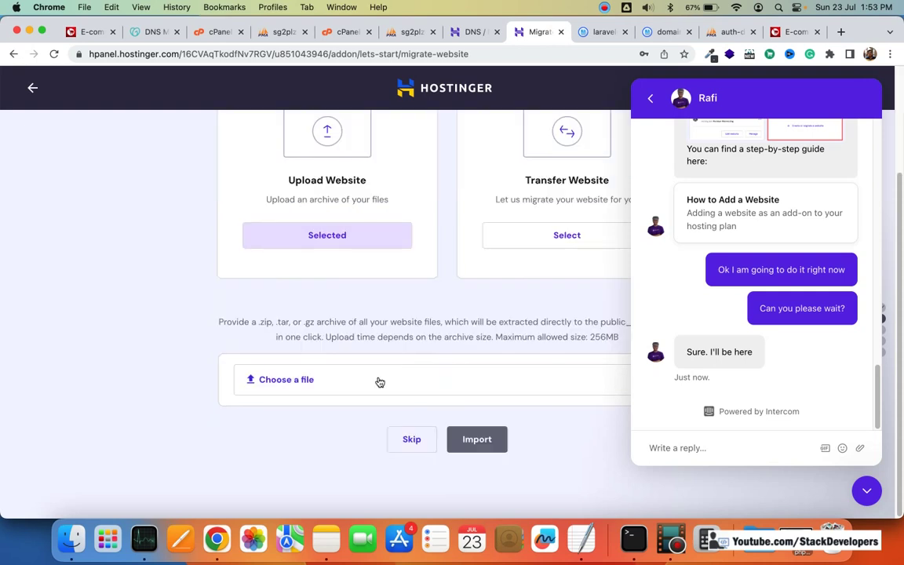
left_click(377, 380)
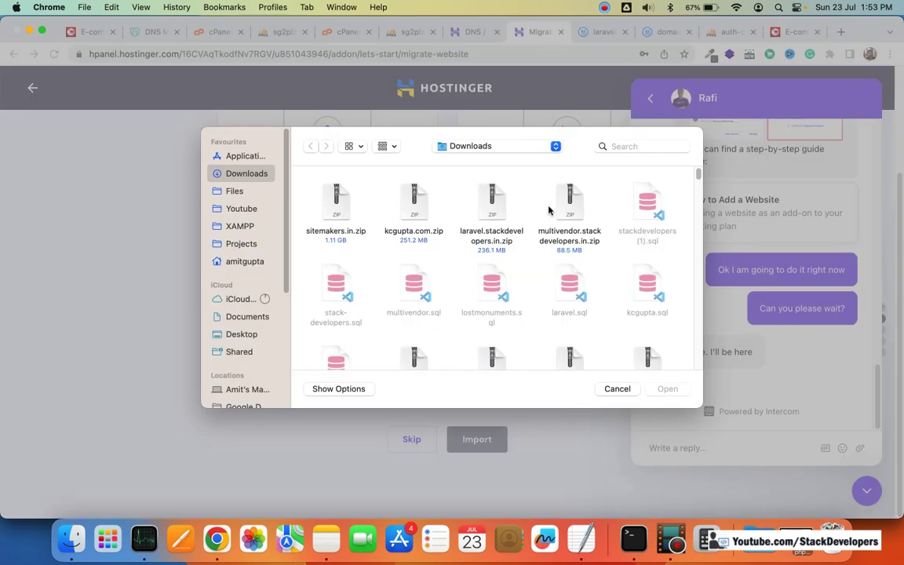
scroll(624, 227, "down", 3)
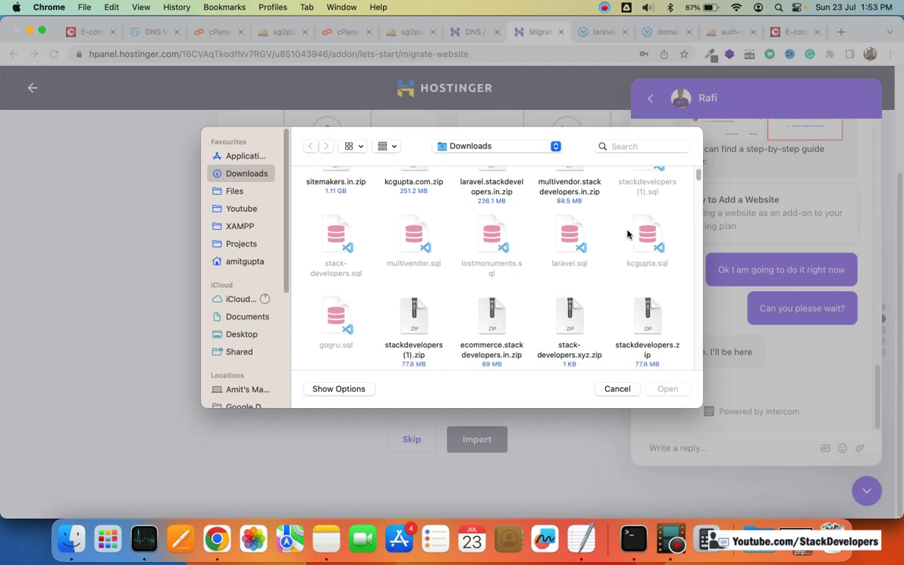
double_click(414, 290)
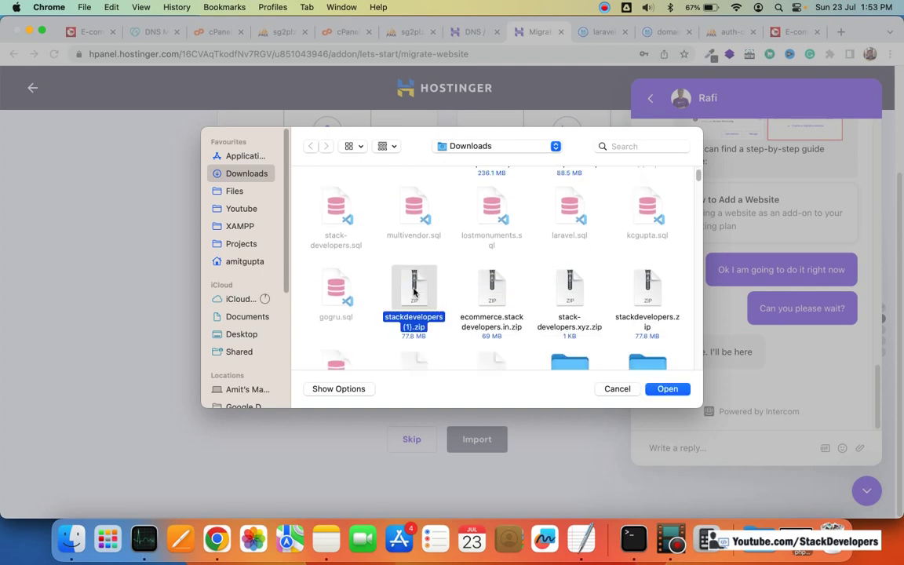
left_click(477, 439)
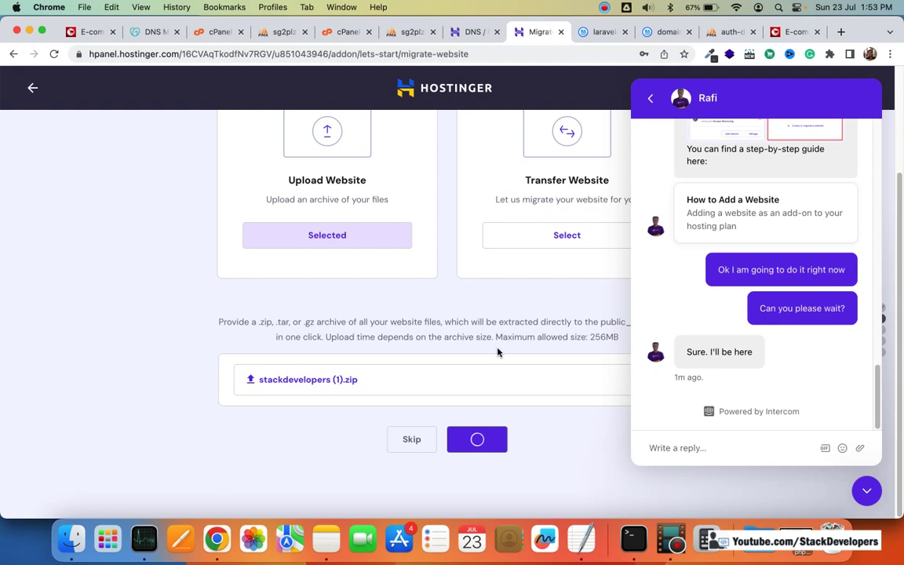
Step: Take a region screenshot of the Upload Website and Transfer Website cards
scroll(518, 347, "up", 2)
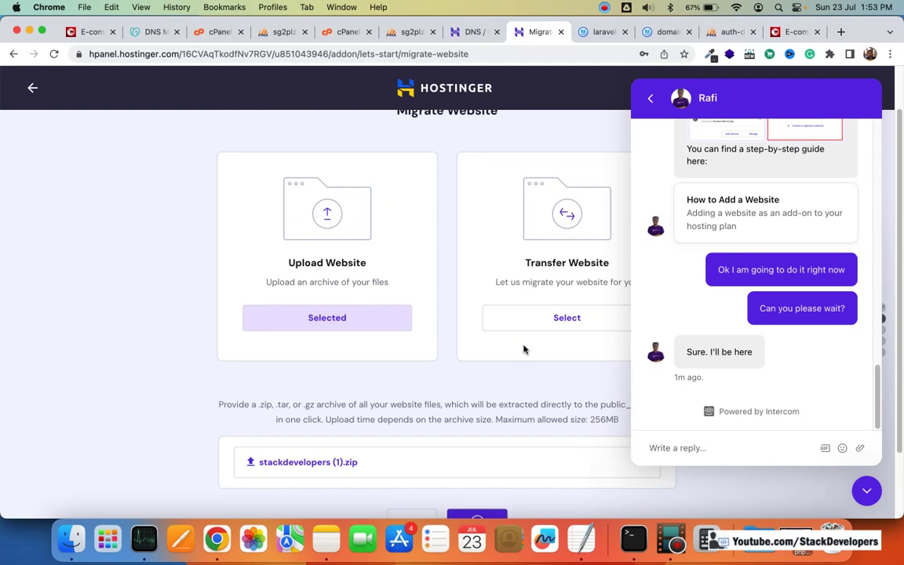
key("super+shift+4")
left_click_drag(218, 141, 629, 356)
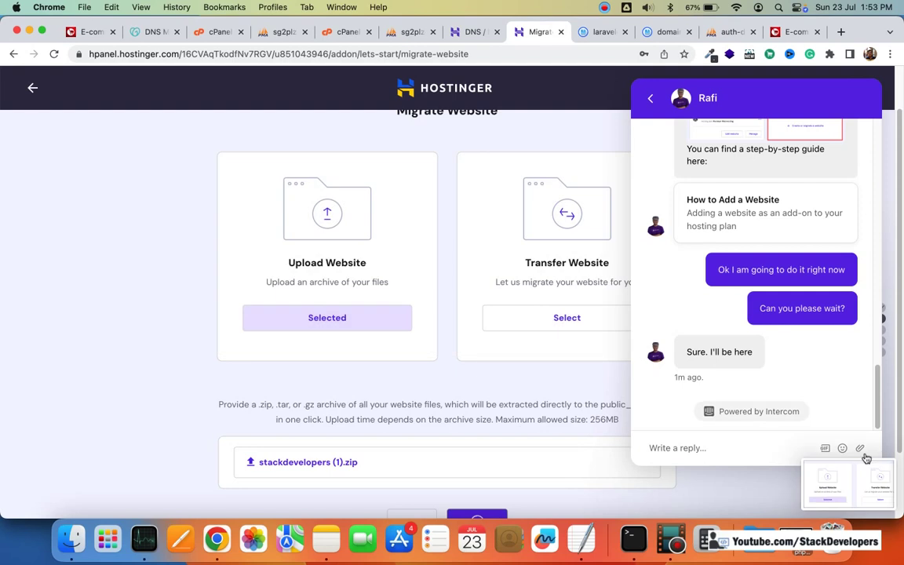
Step: Attach the newest Desktop screenshot to the support chat
left_click(293, 192)
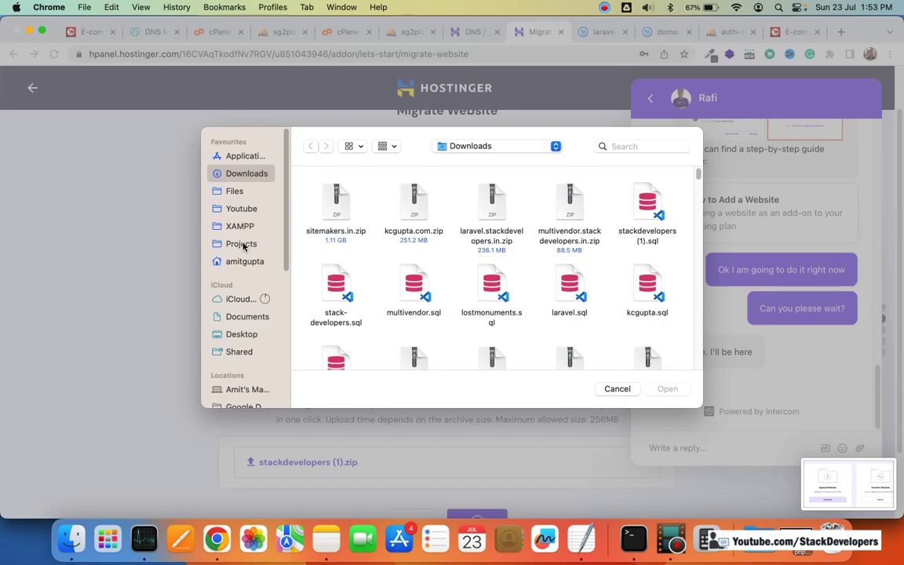
scroll(251, 282, "down", 5)
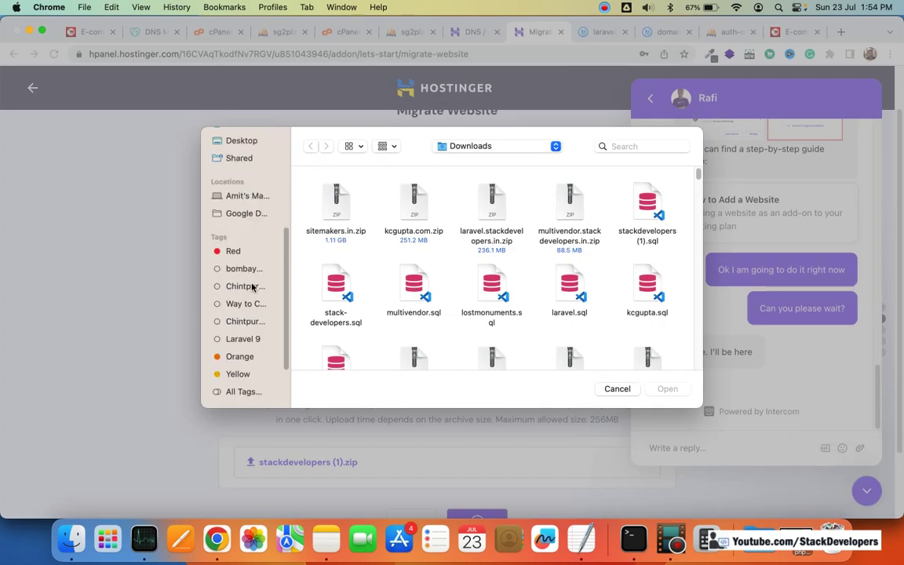
scroll(252, 287, "up", 5)
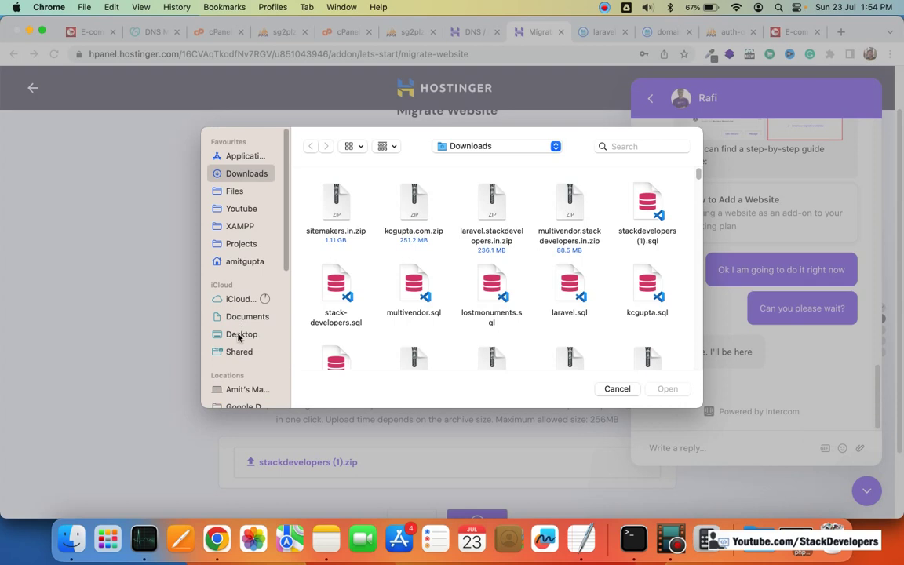
left_click(240, 334)
left_click(327, 206)
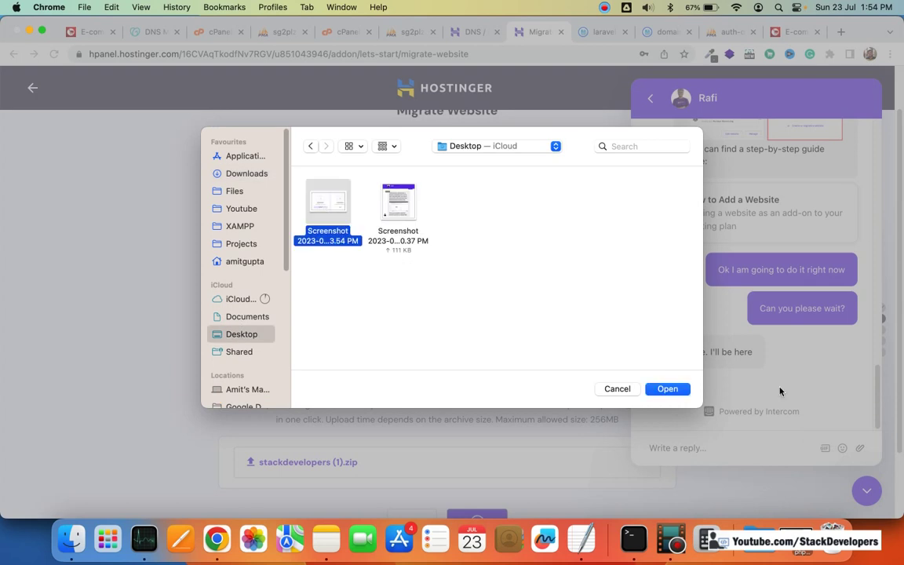
left_click(666, 388)
left_click(741, 448)
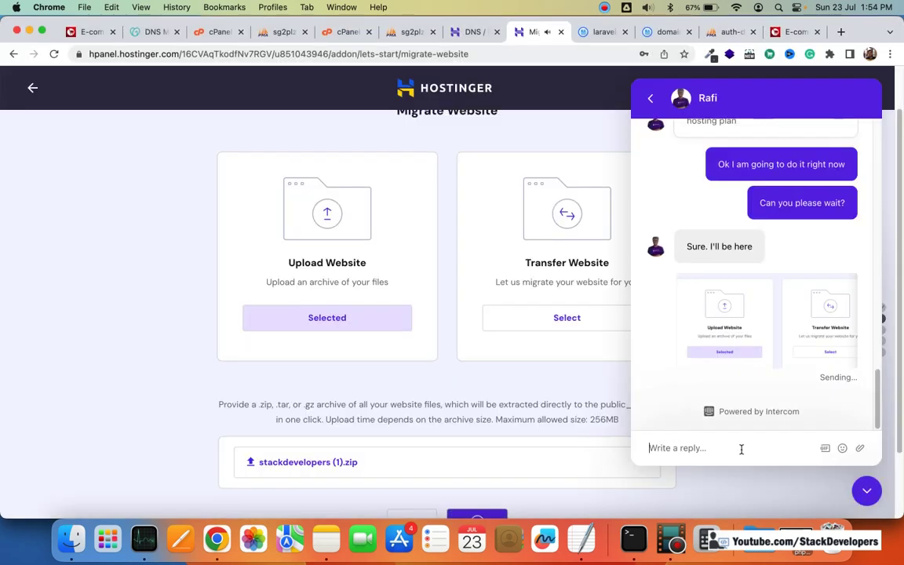
Step: Ask the agent 'Which step do I take?' and discard the unsent follow-up draft
type("Wh")
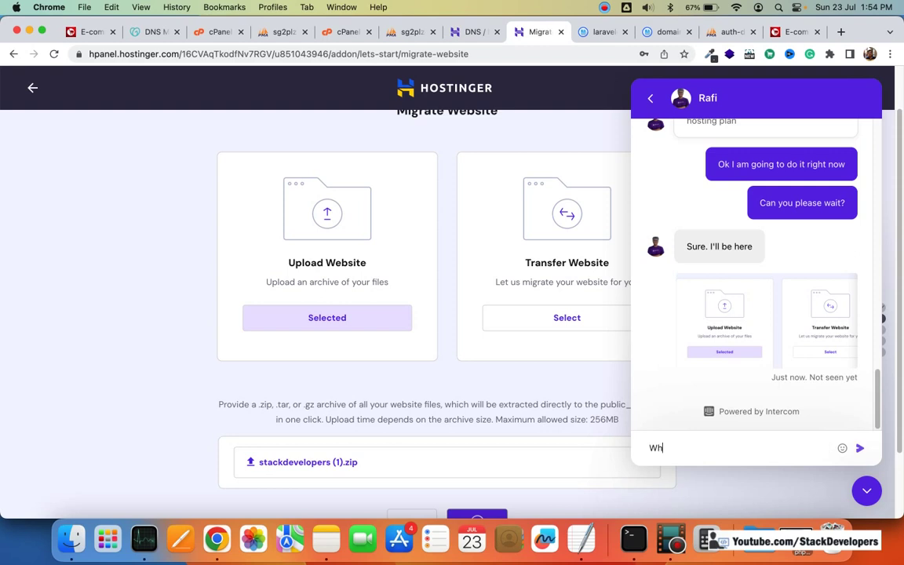
type("ich step do I take?")
key("Return")
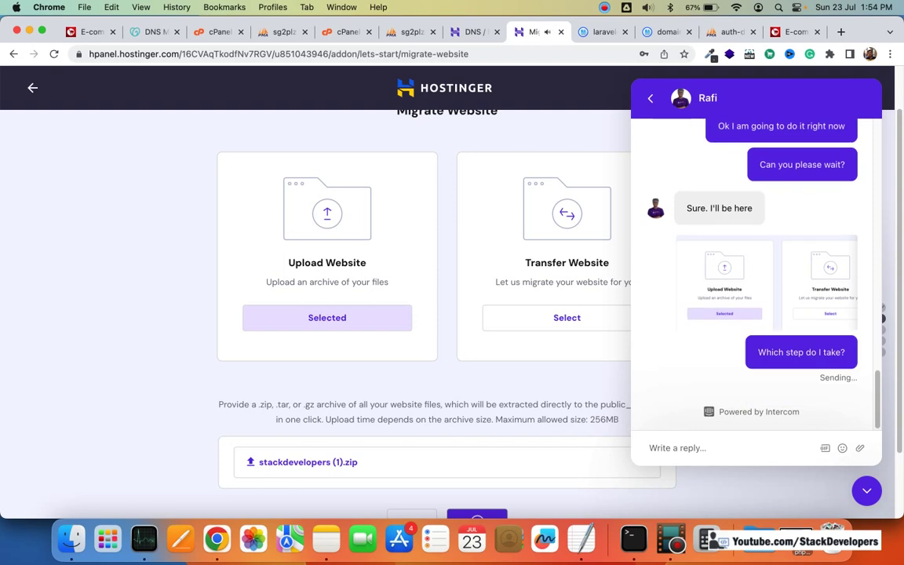
type("Do I")
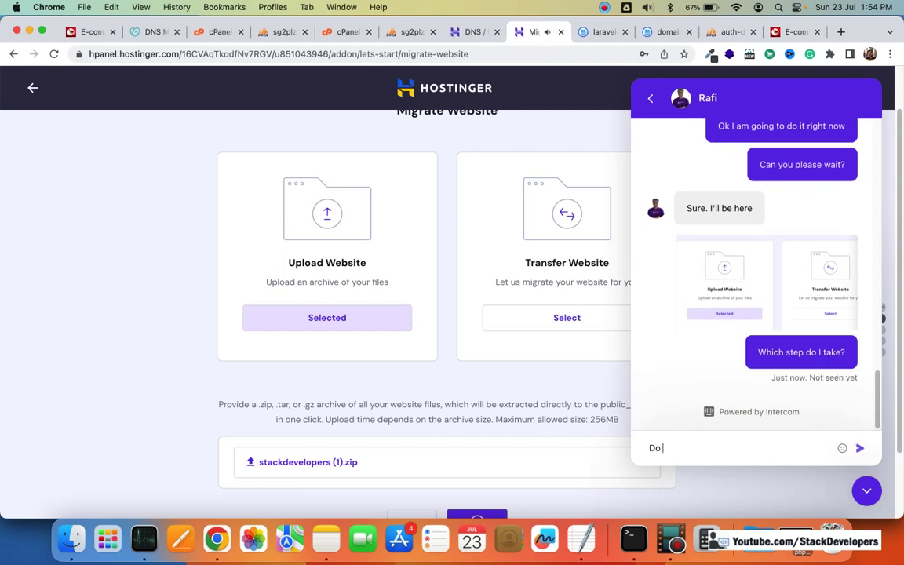
type(" upload th")
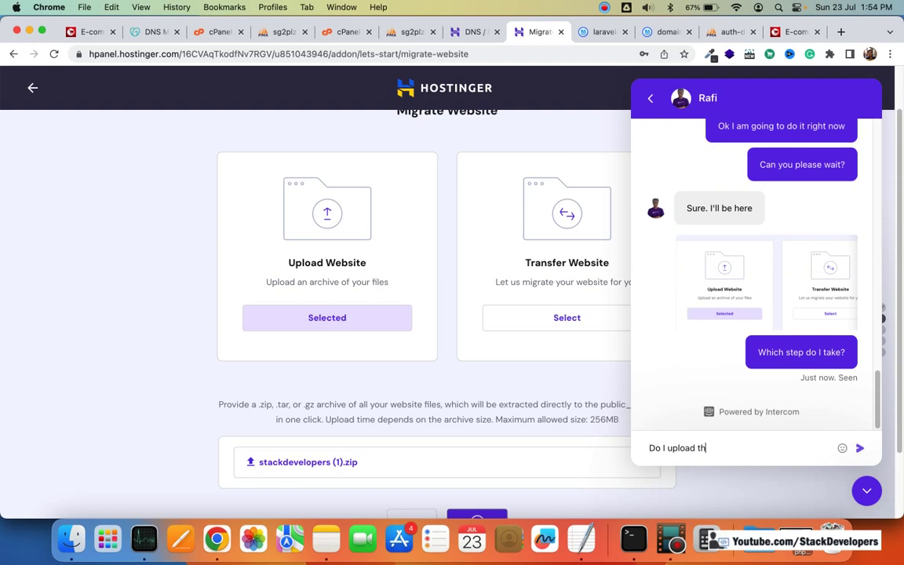
type("e zipped files")
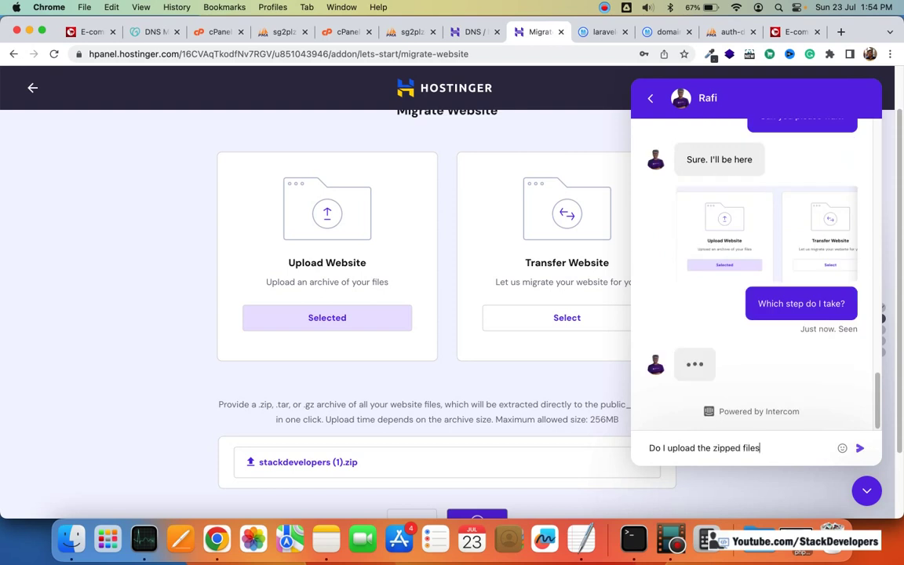
key("super+a")
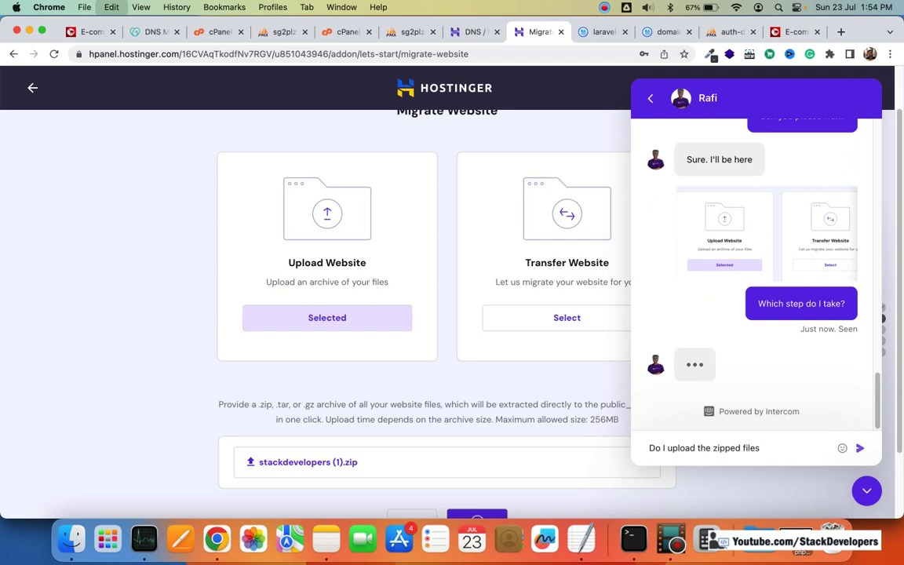
key("super+x")
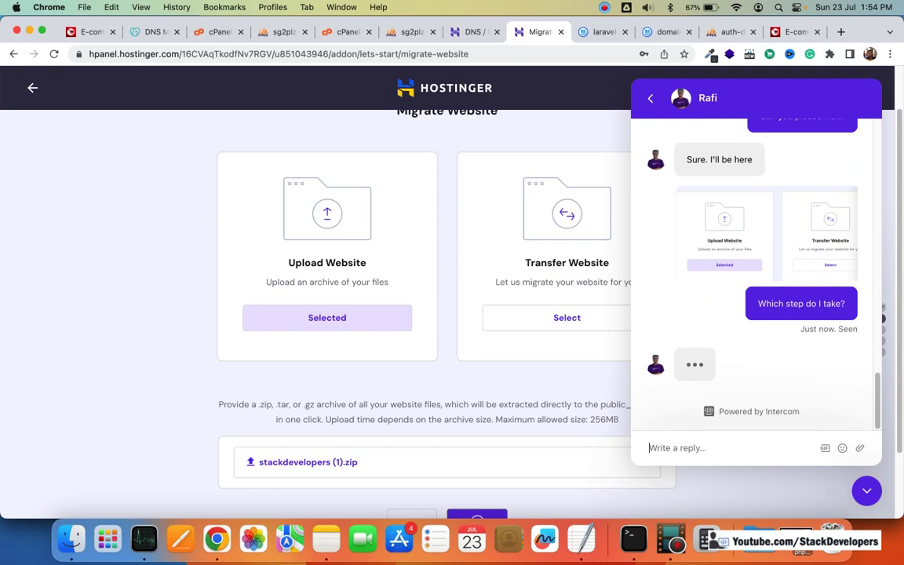
Step: Reply 'Yes I have' and then 'ok fine' to the support agent
left_click(740, 449)
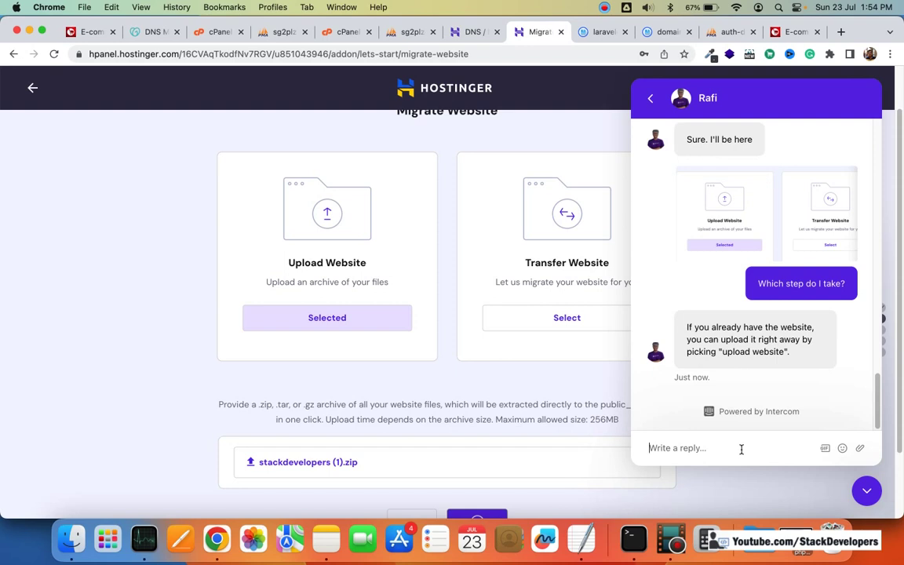
type("ok")
key("Return")
type("Yes I have")
key("Return")
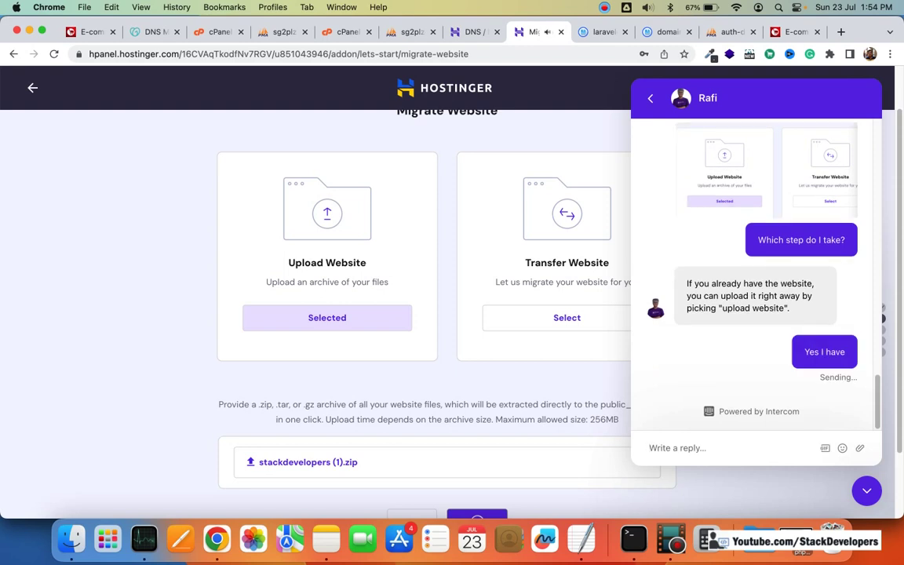
type("I wi")
key("BackSpace")
key("BackSpace")
key("BackSpace")
key("BackSpace")
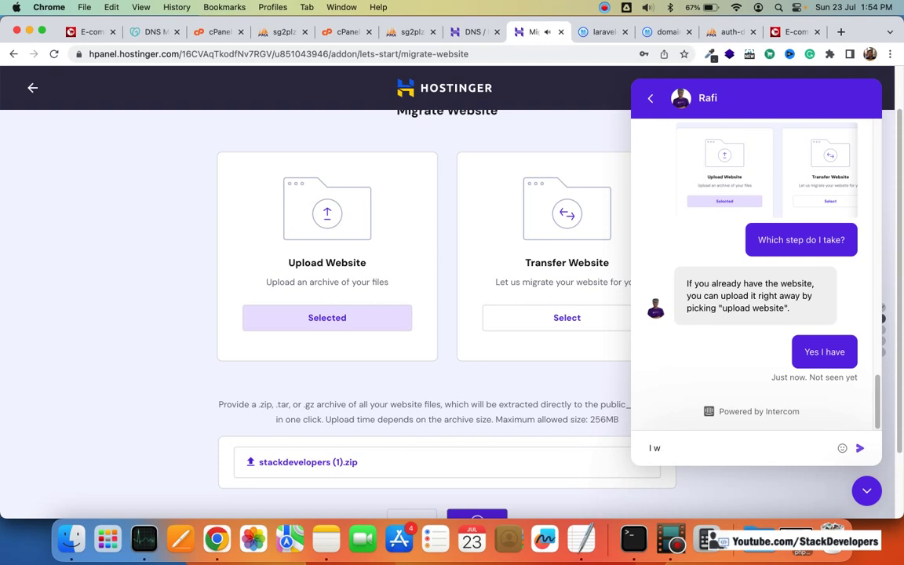
type("ok fine")
key("Return")
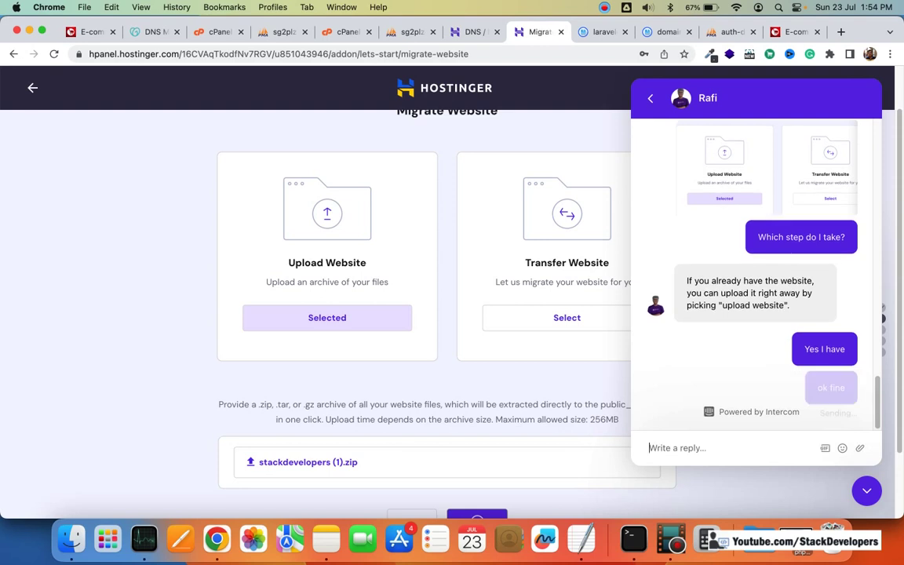
Step: Send the support agent a thank-you message addressed to them by name
scroll(495, 444, "down", 3)
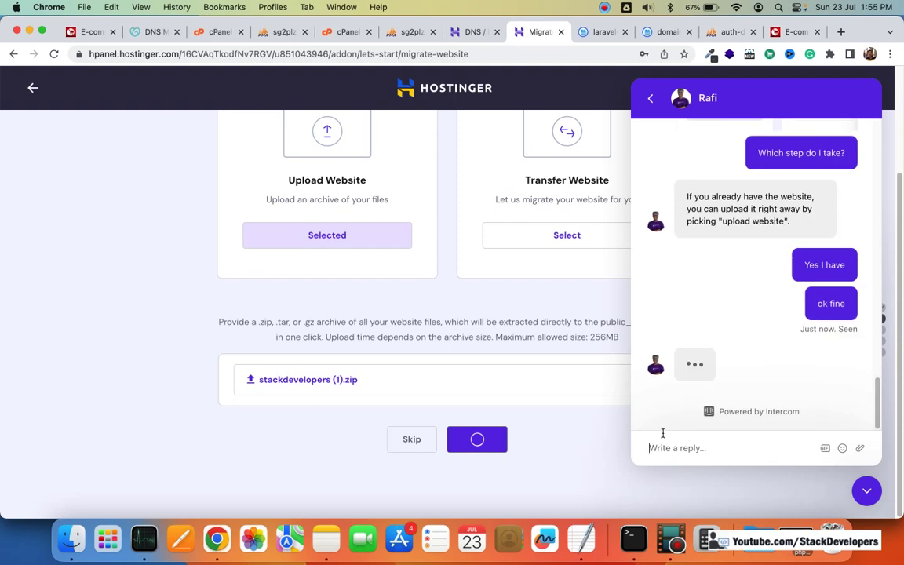
left_click(667, 436)
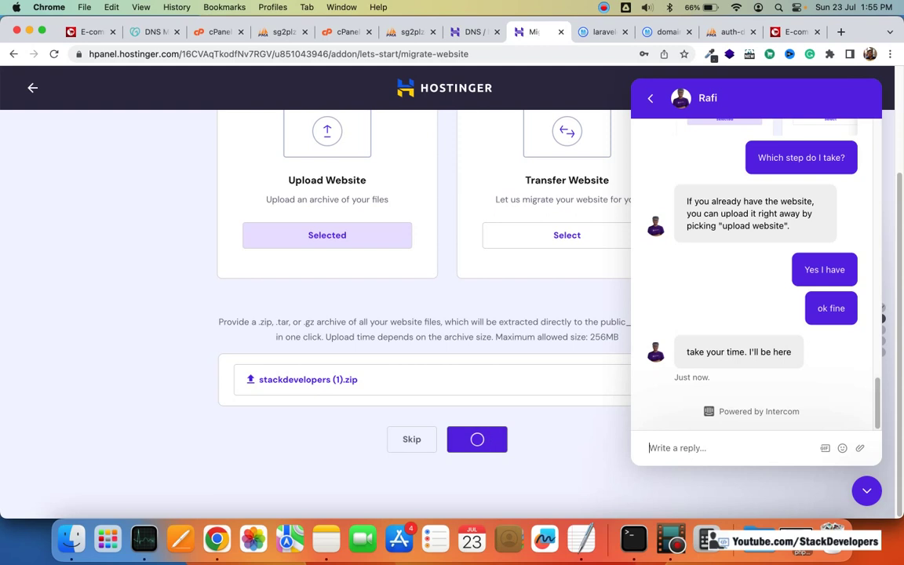
type("thanks ")
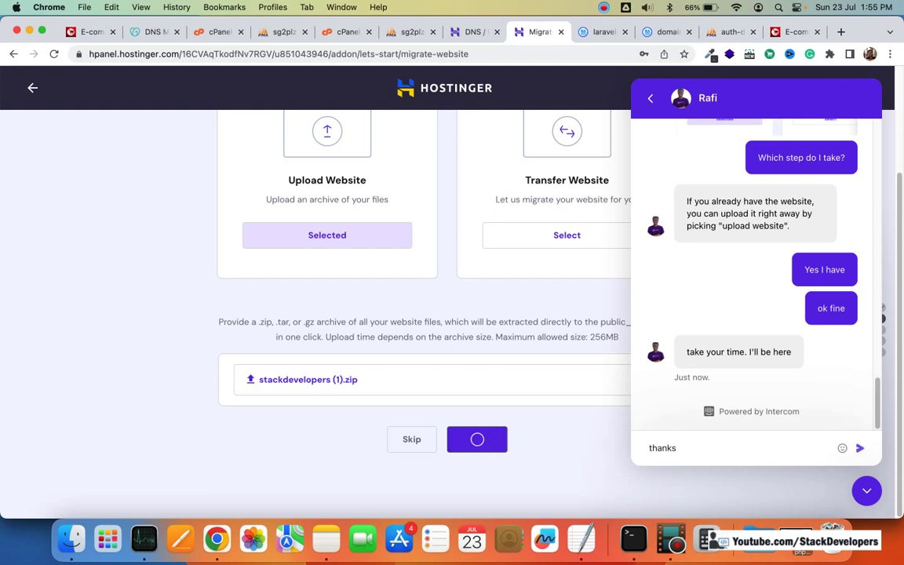
type("Rafi")
key("Return")
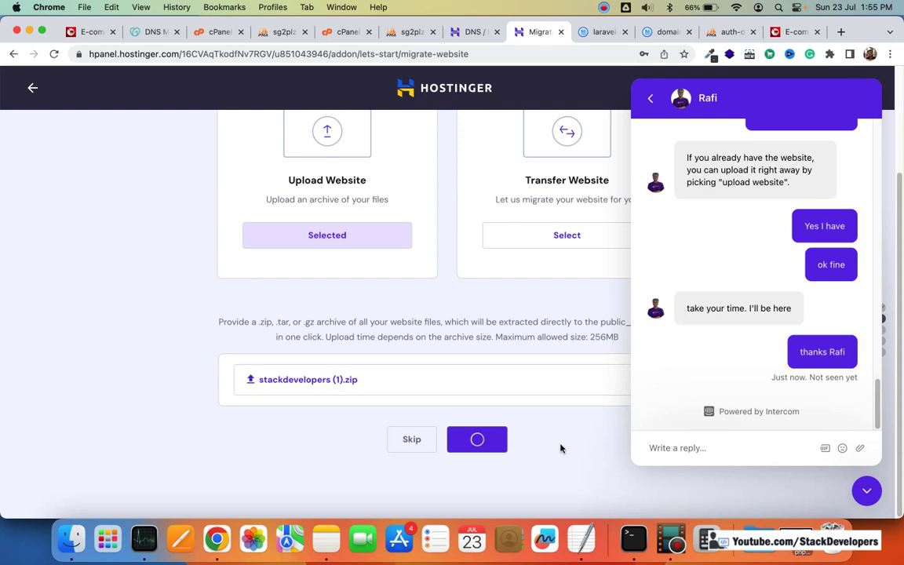
Step: Back out of the chat, reopen the conversation, then close the chat panel while importing
left_click(650, 101)
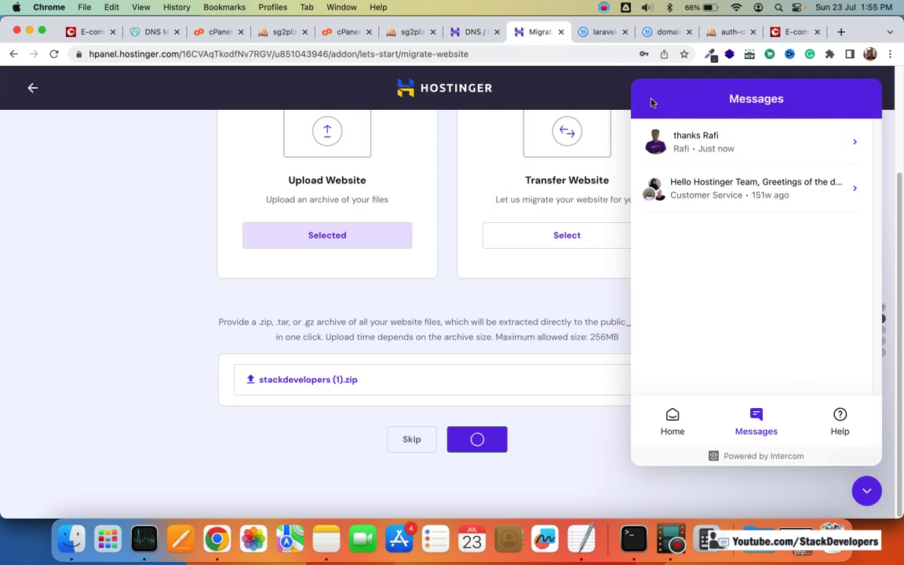
left_click(736, 139)
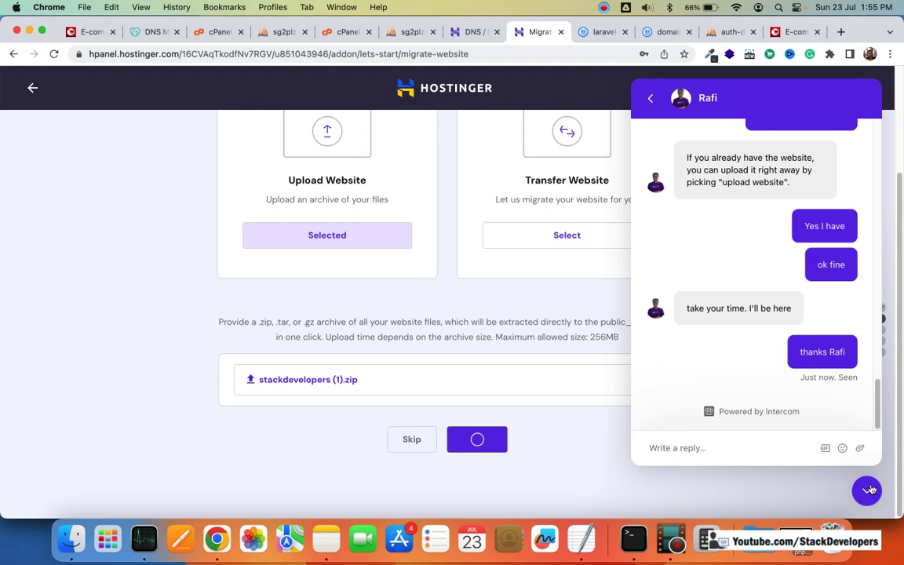
left_click(867, 490)
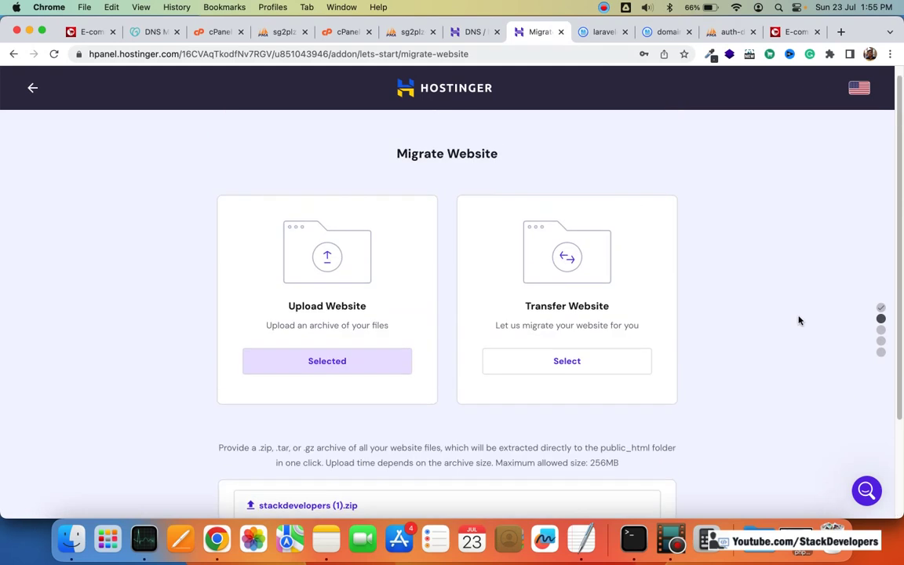
left_click(602, 7)
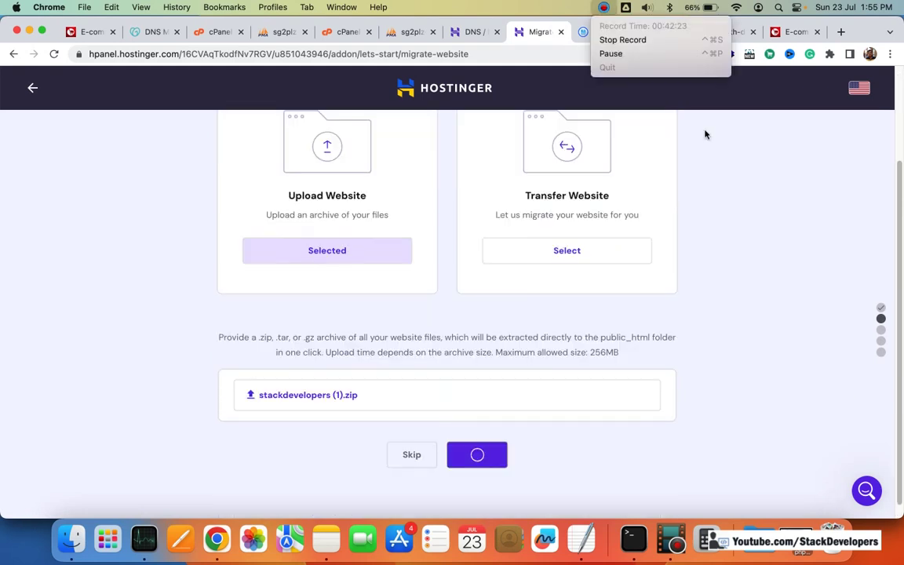
left_click(680, 317)
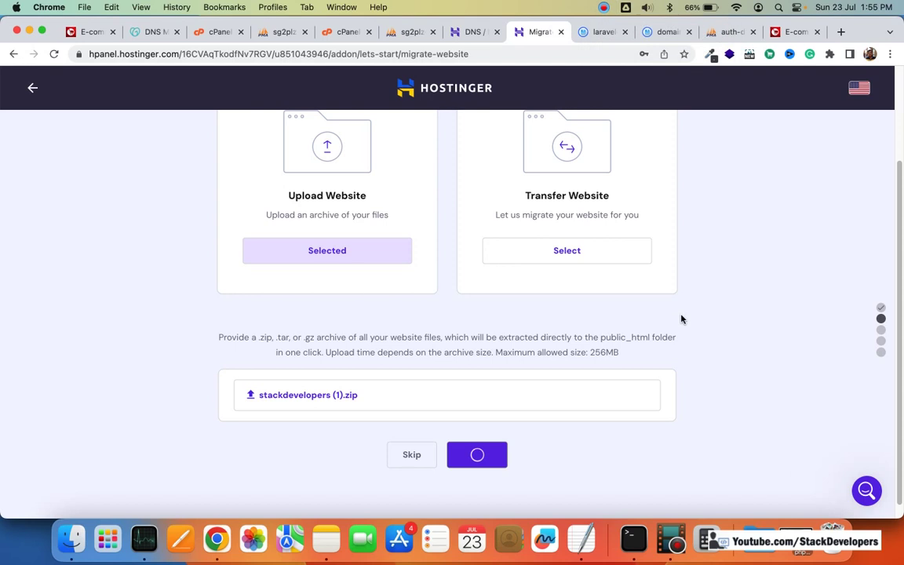
scroll(679, 317, "down", 1)
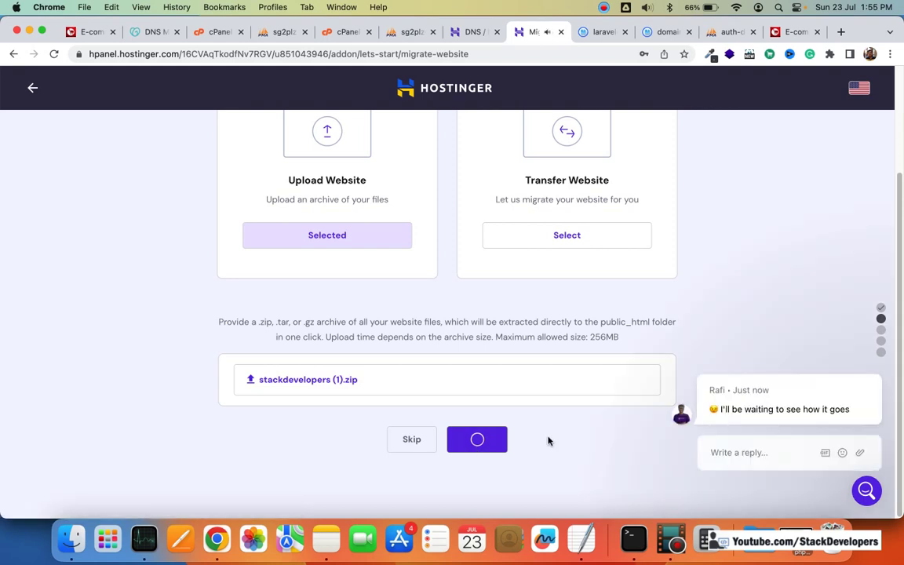
Step: Read the agent's new message, close the chat, and screenshot the two domain choices
mouse_move(752, 403)
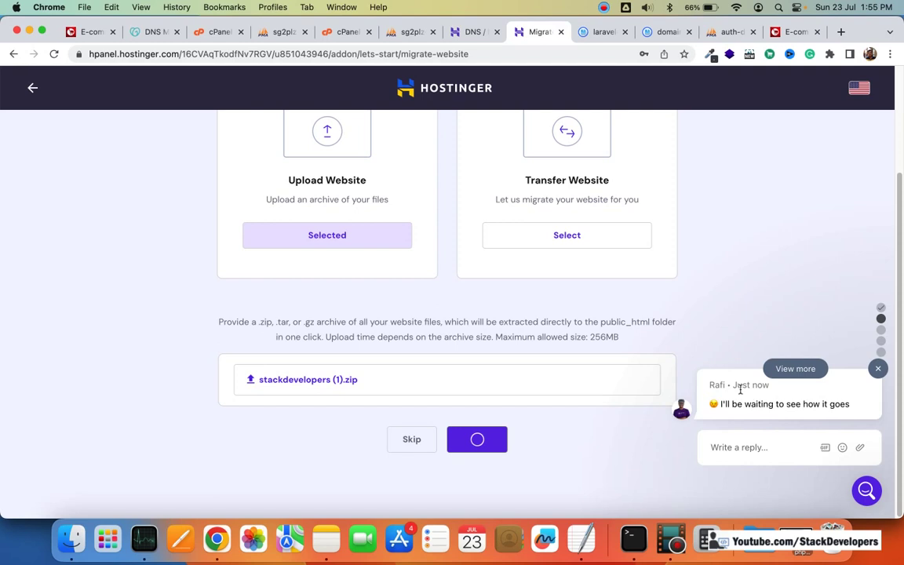
left_click(792, 369)
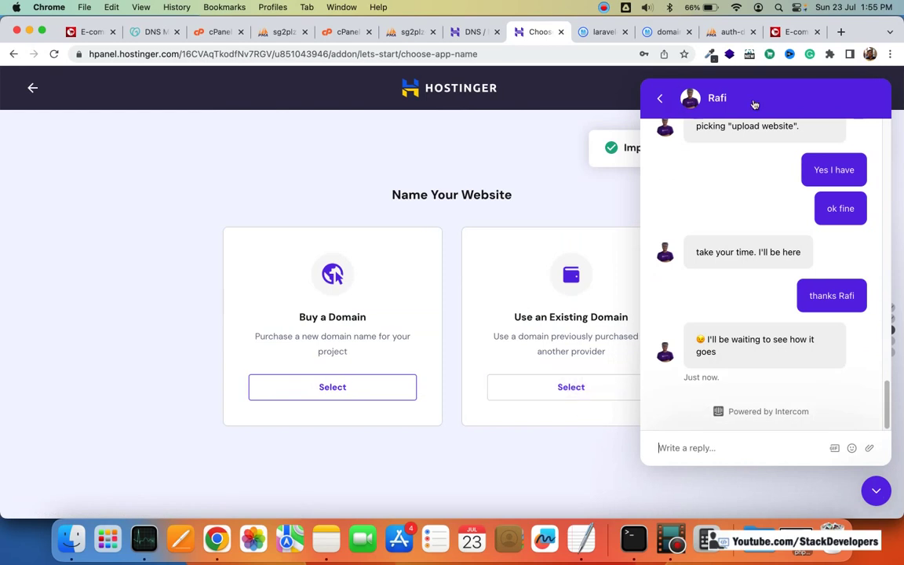
key("Escape")
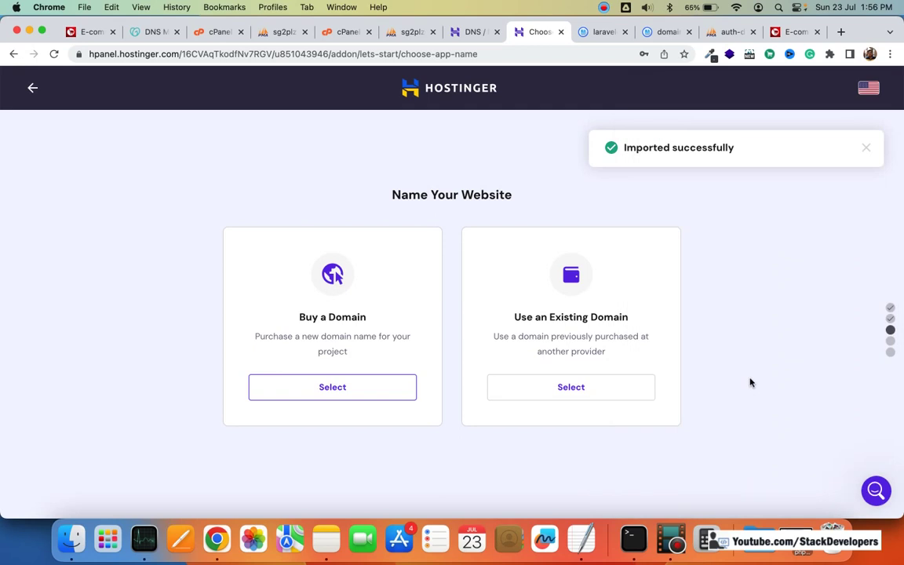
key("super+shift+4")
left_click_drag(213, 176, 694, 430)
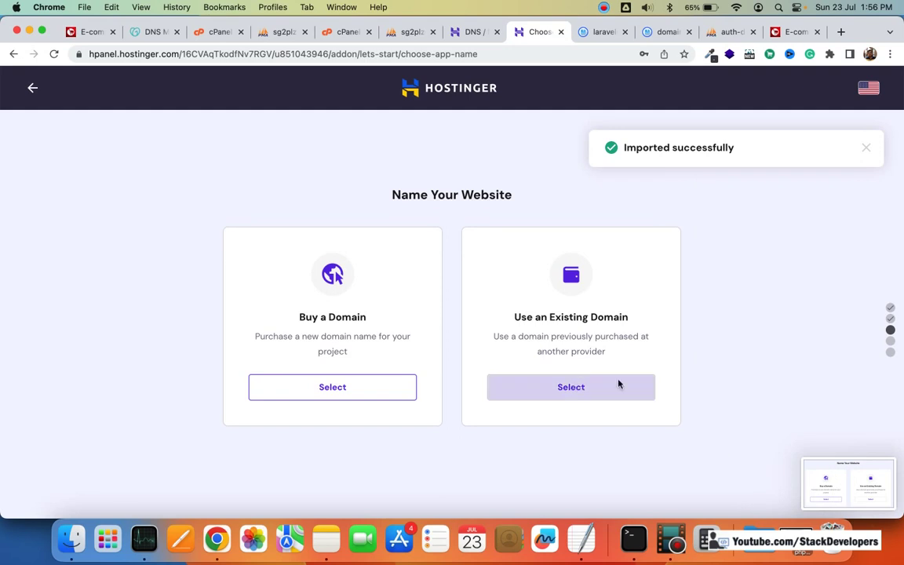
Step: Use the existing domain stackdevelopers.in and confirm the summary to start building the site
left_click(596, 386)
left_click(481, 412)
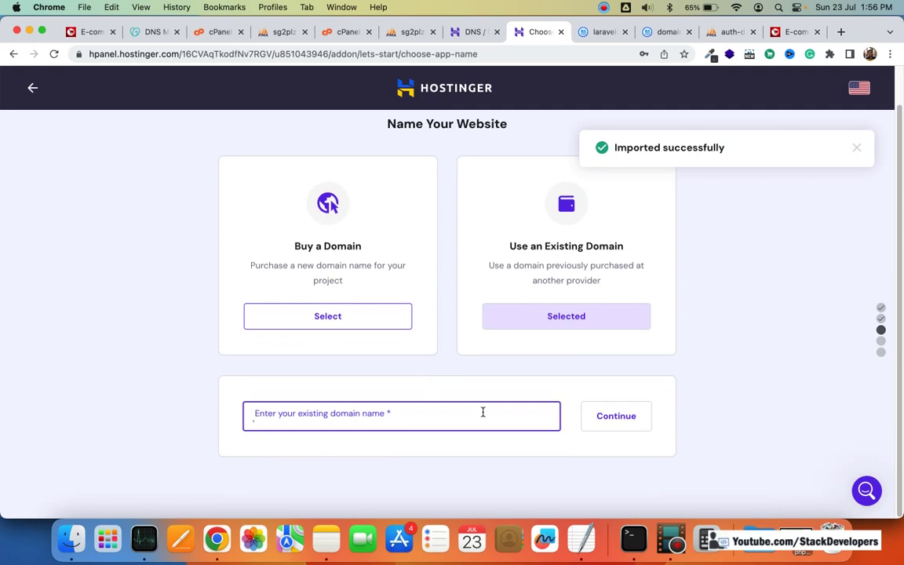
type("stac")
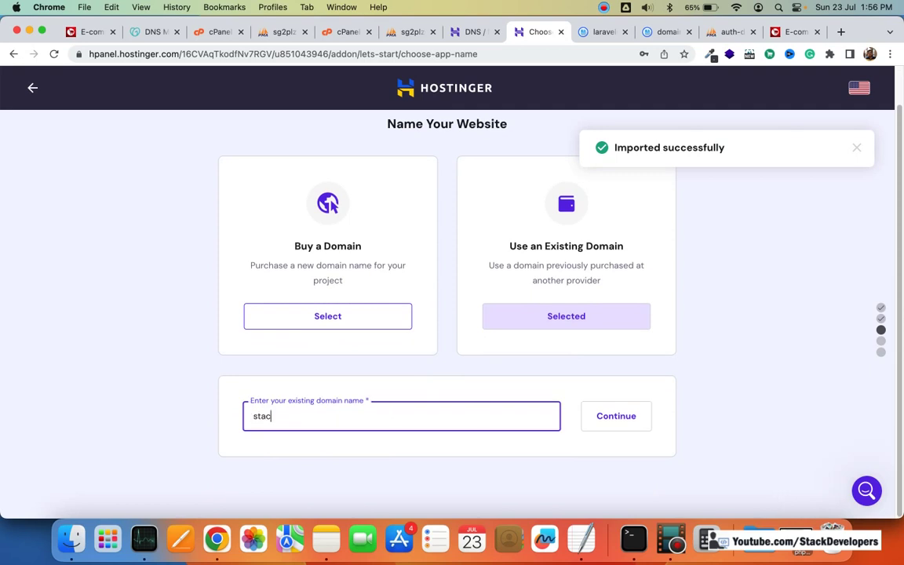
type("kdevelopers.in")
left_click(616, 416)
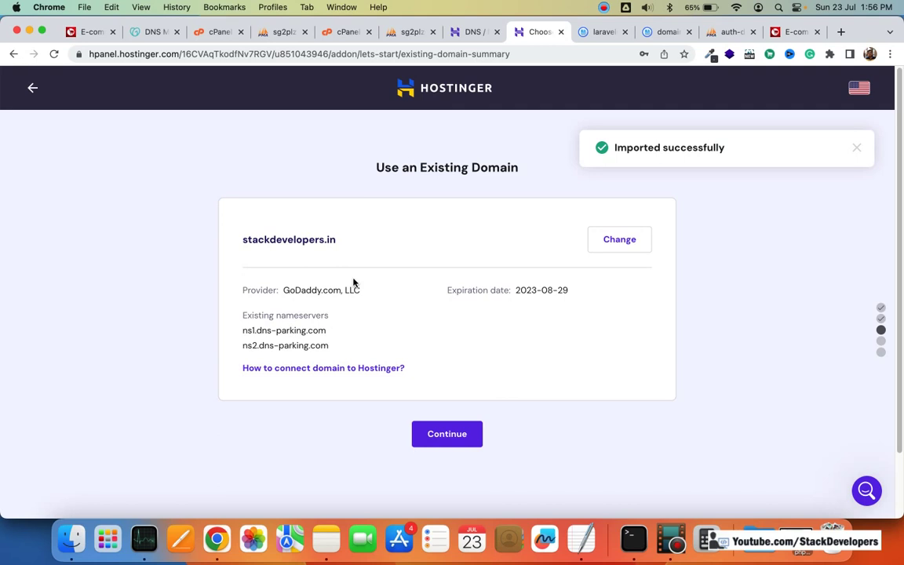
left_click(449, 435)
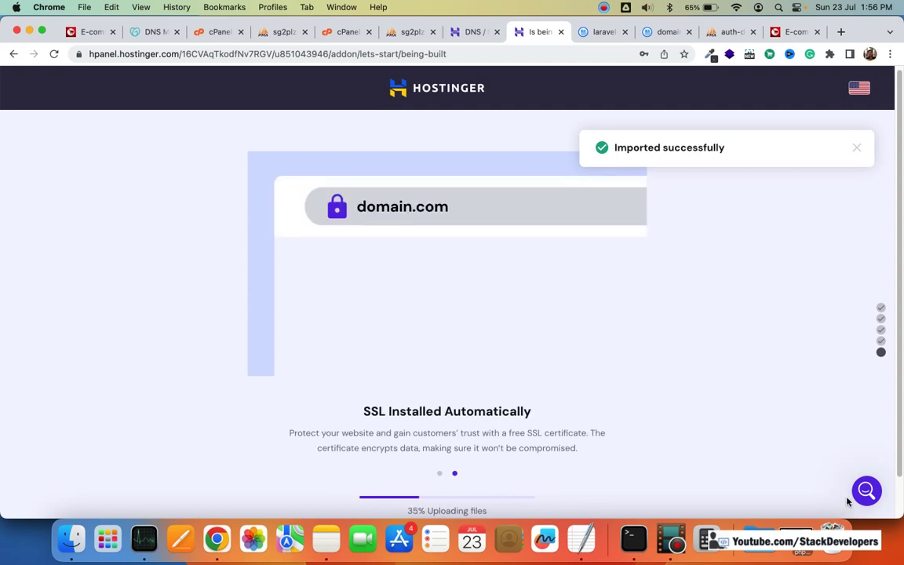
Step: Screenshot the completion page cards and send the image in the support chat
left_click(792, 462)
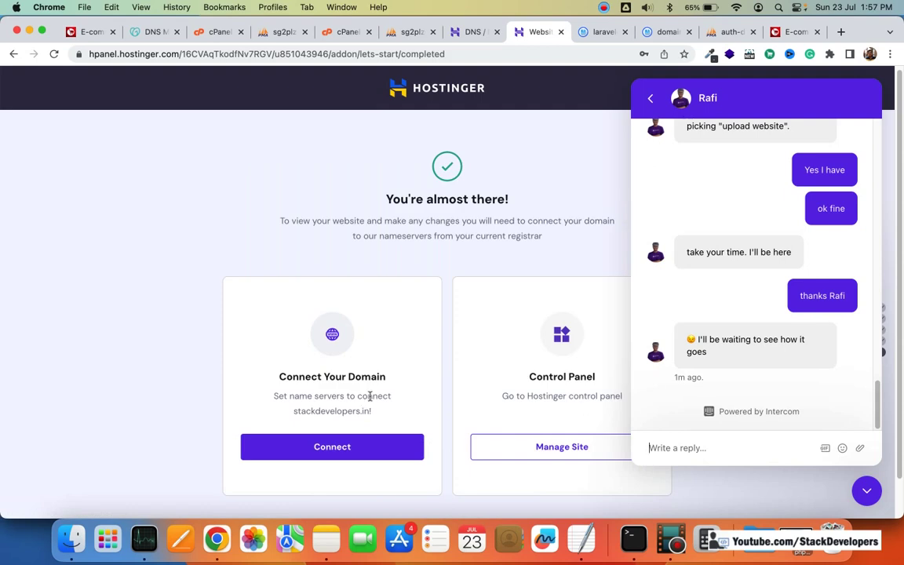
left_click(560, 445)
key("super+shift+4")
left_click_drag(187, 233, 627, 499)
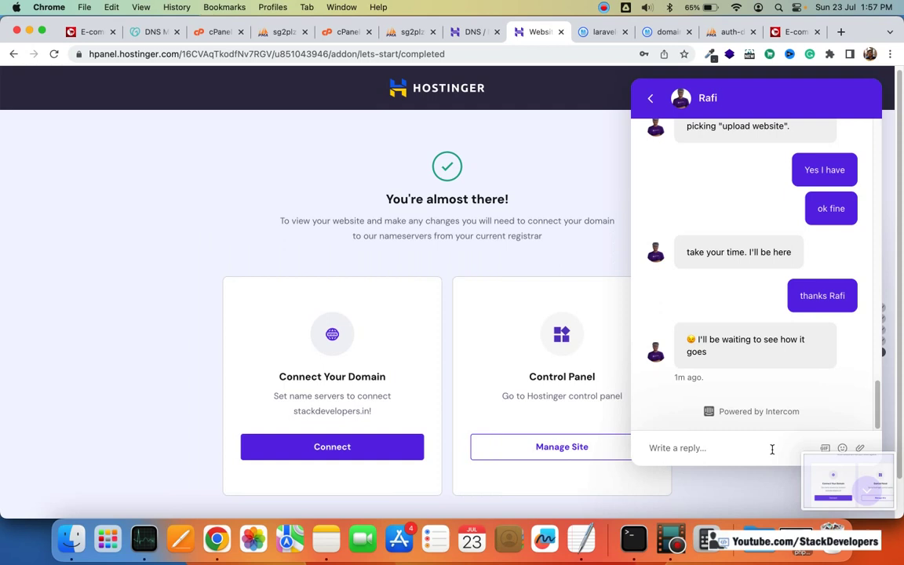
left_click(862, 448)
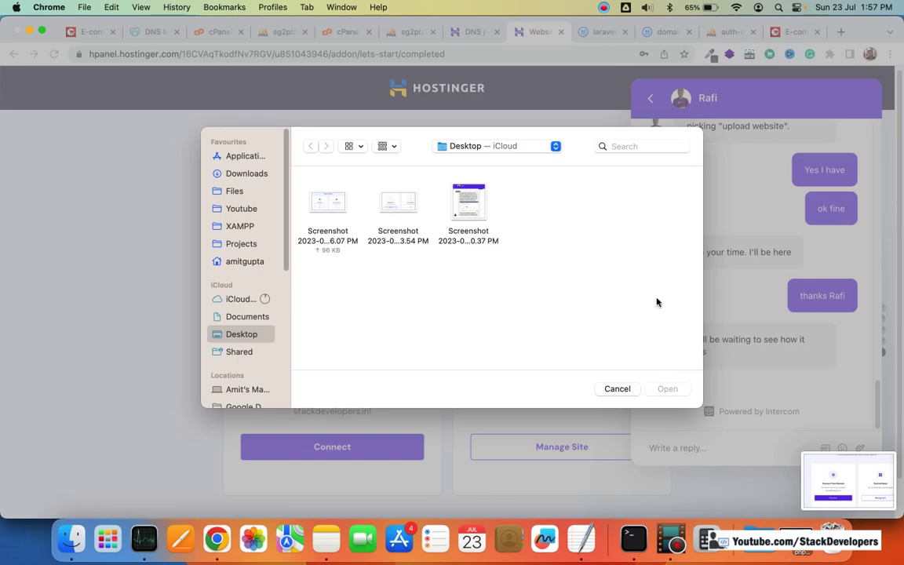
key("Return")
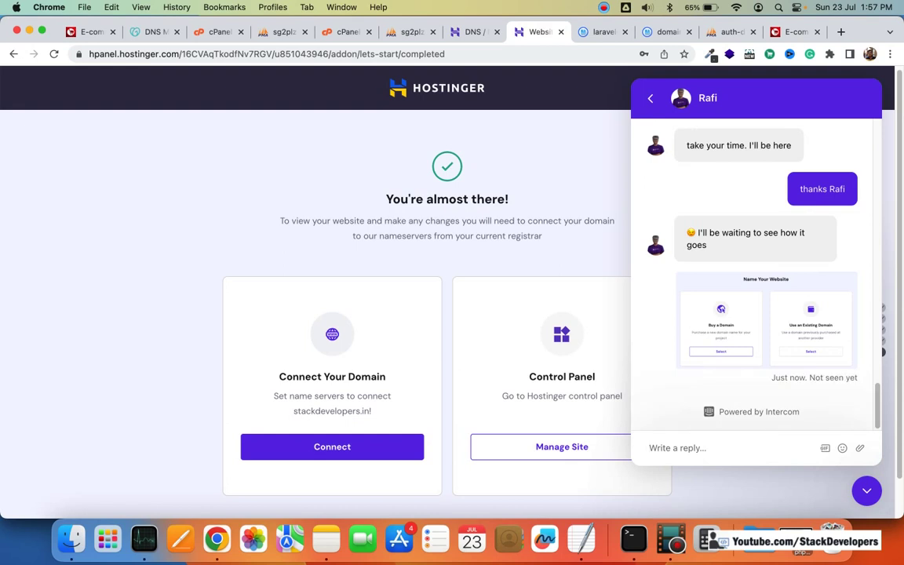
Step: Tell the agent 'Website uploaded' and 'now this step'
type("Website uploaded")
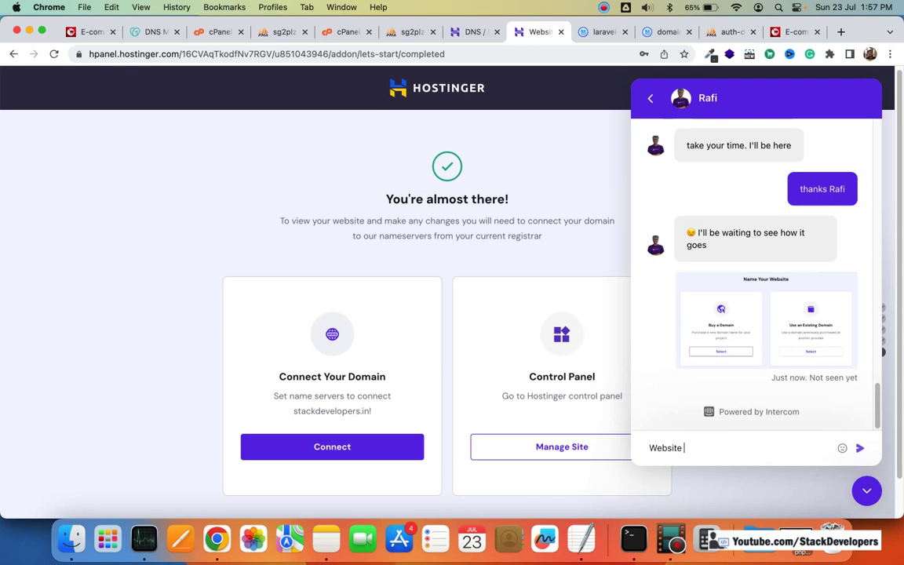
key("Return")
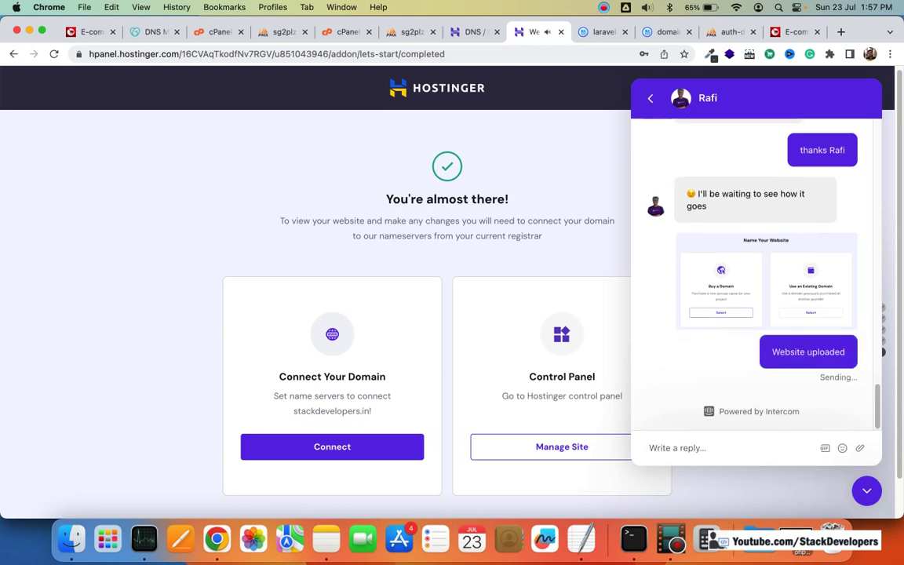
type("now this step")
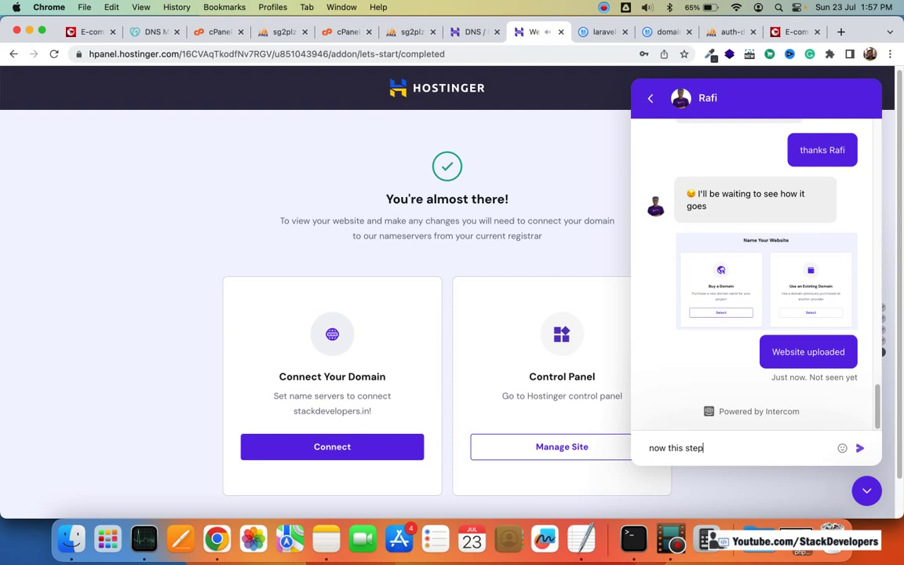
key("Return")
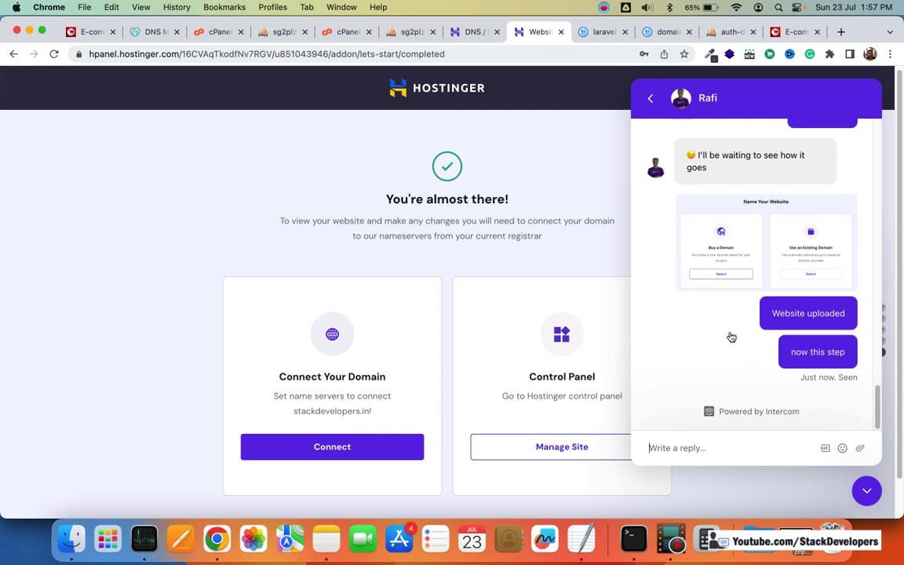
Step: Send another screenshot with 'now i reached here' and ask whether the domain needs connecting
left_click(859, 448)
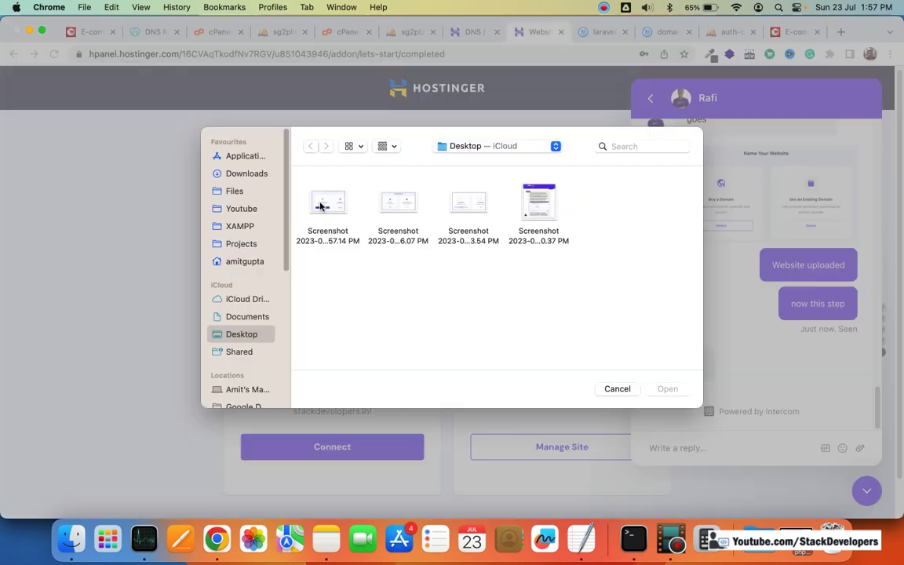
double_click(329, 210)
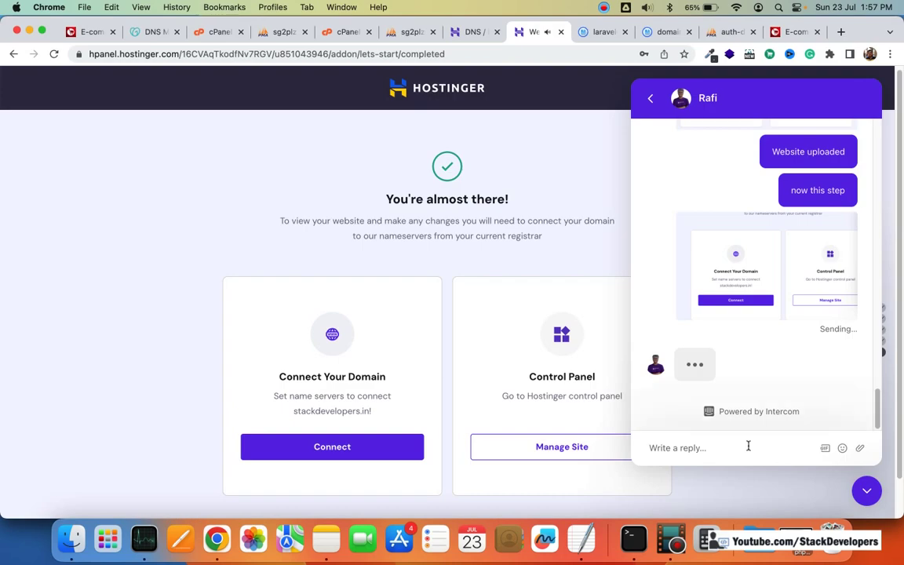
type("n")
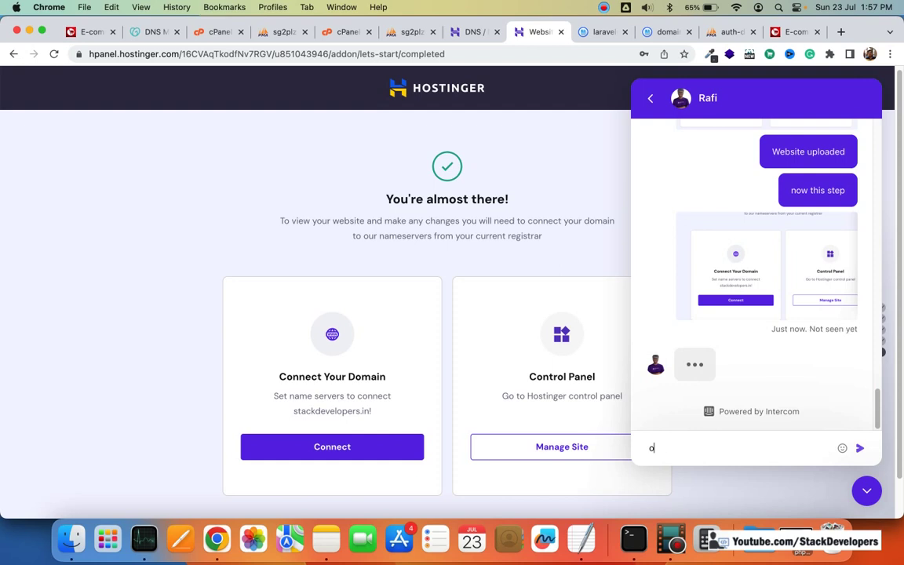
type("ow i re")
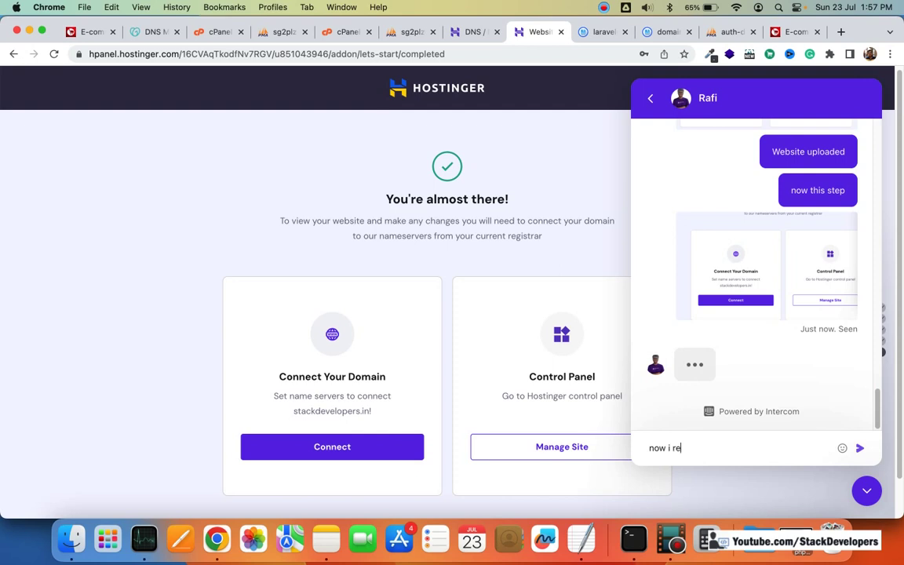
type("ached here")
key("Return")
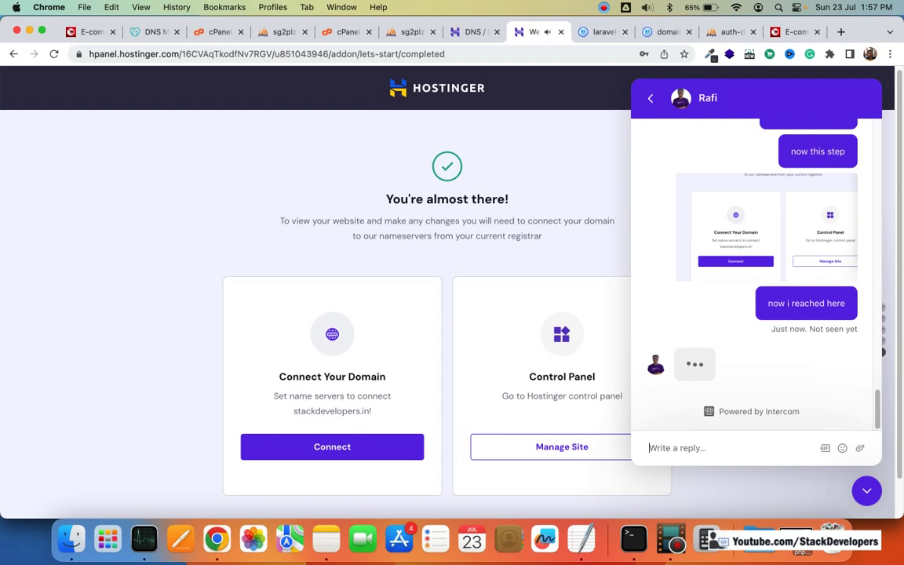
type("c")
type("nect")
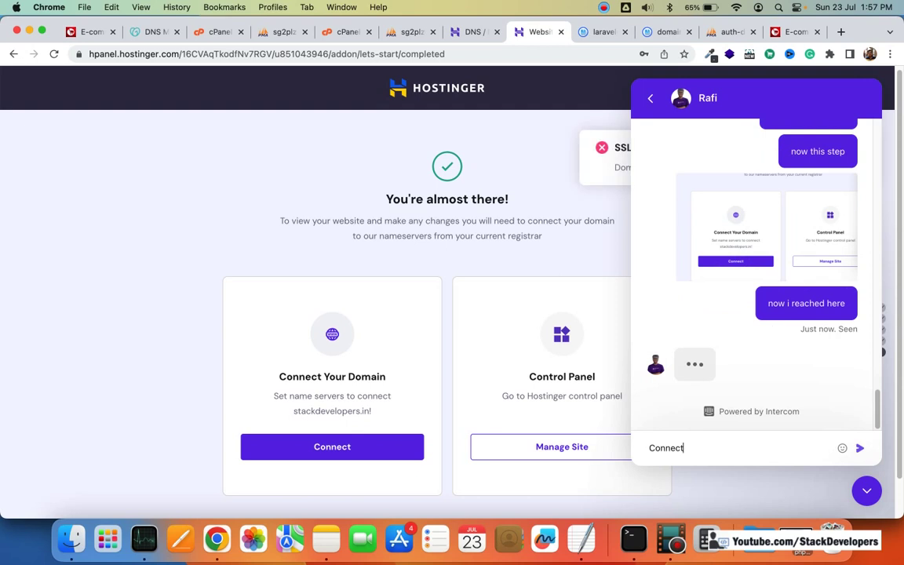
type(" your domain?")
key("Return")
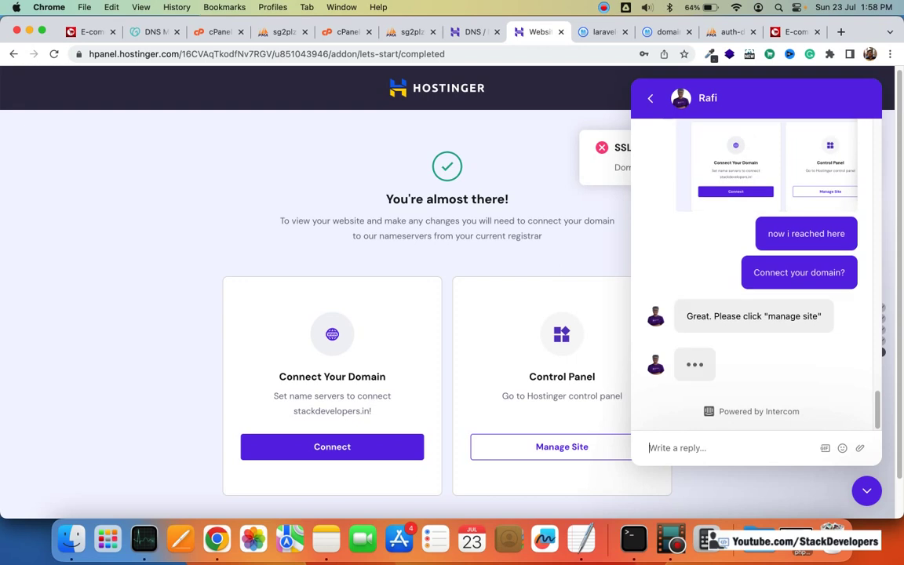
Step: Open Manage Site for stackdevelopers.in and launch its File manager in a new tab
left_click(568, 450)
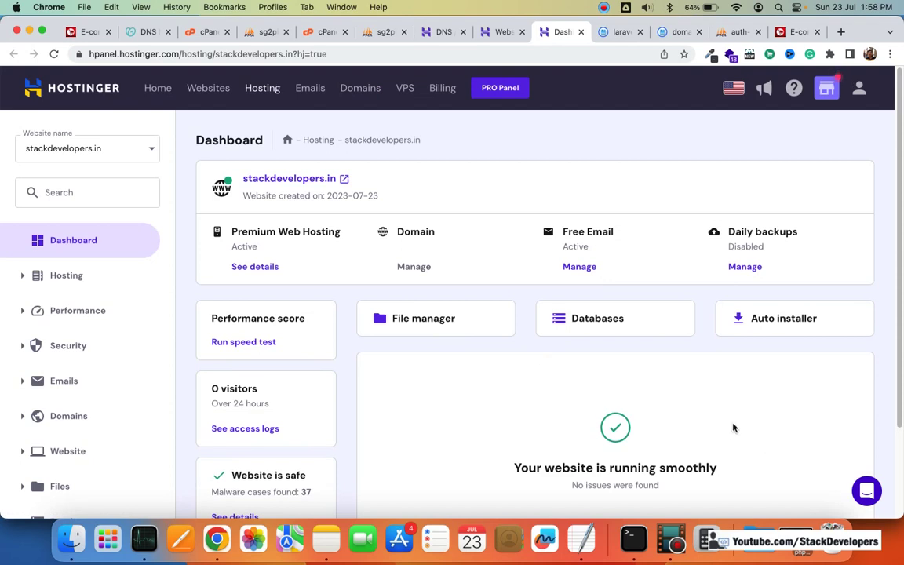
scroll(777, 440, "down", 1)
scroll(843, 490, "down", 3)
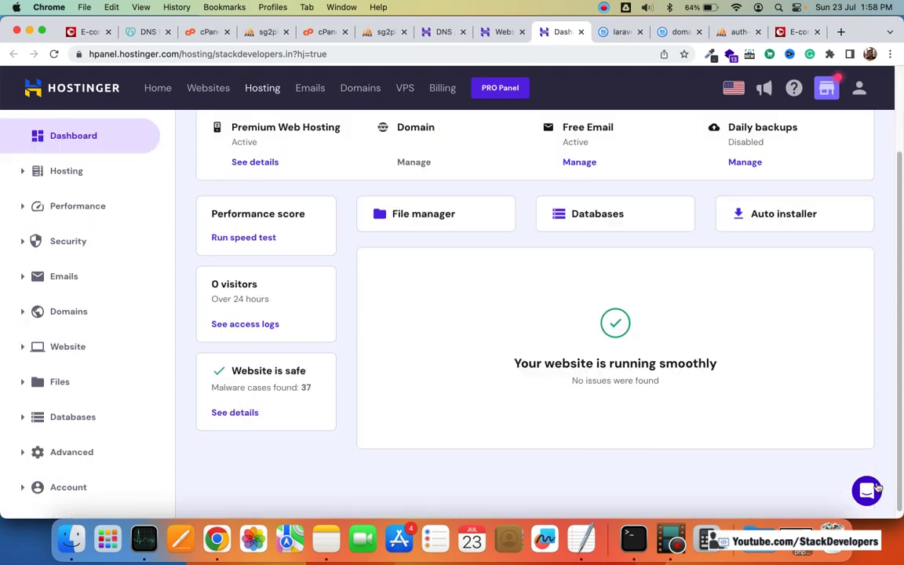
left_click(449, 218)
key("super+alt+Left")
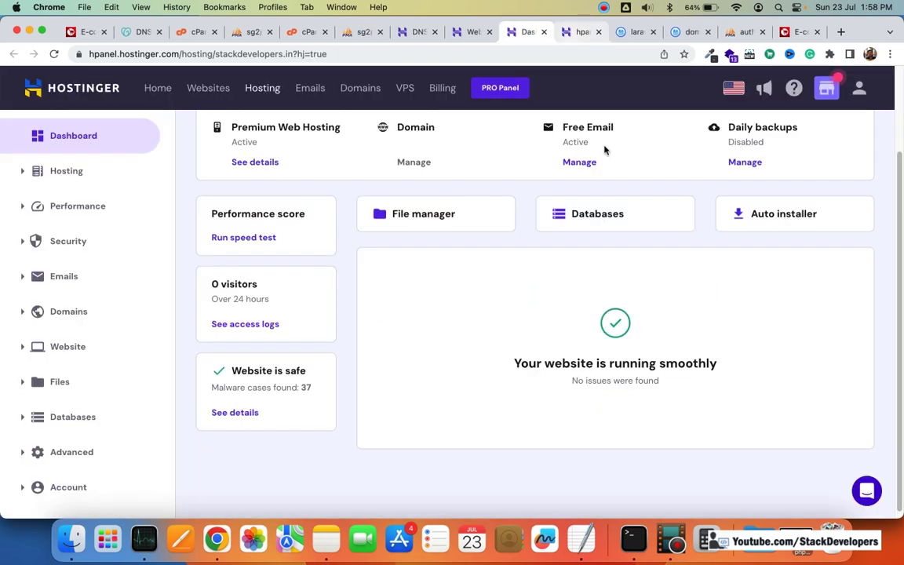
key("super+alt+Right")
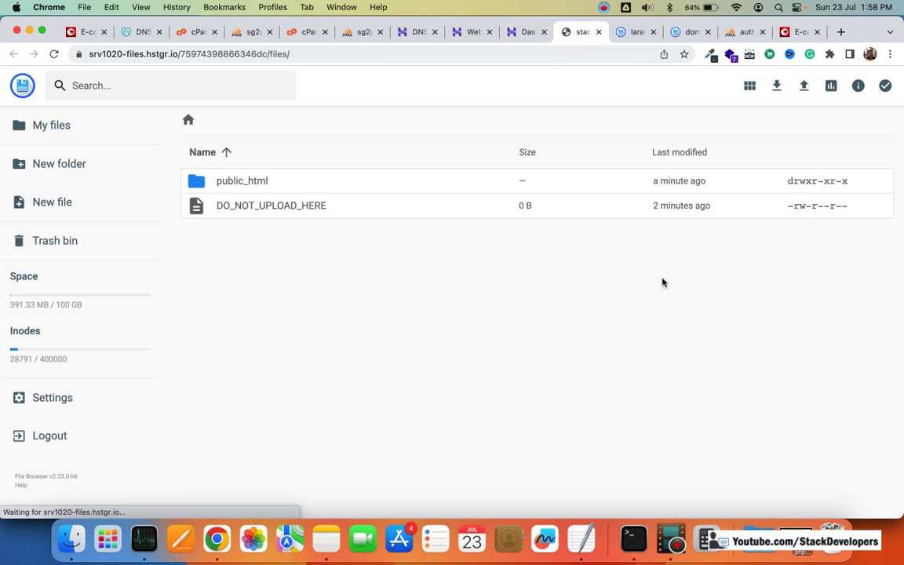
Step: Check the uploaded Laravel files, such as artisan and composer.json, in public_html, then return to the dashboard
double_click(213, 181)
scroll(527, 223, "down", 3)
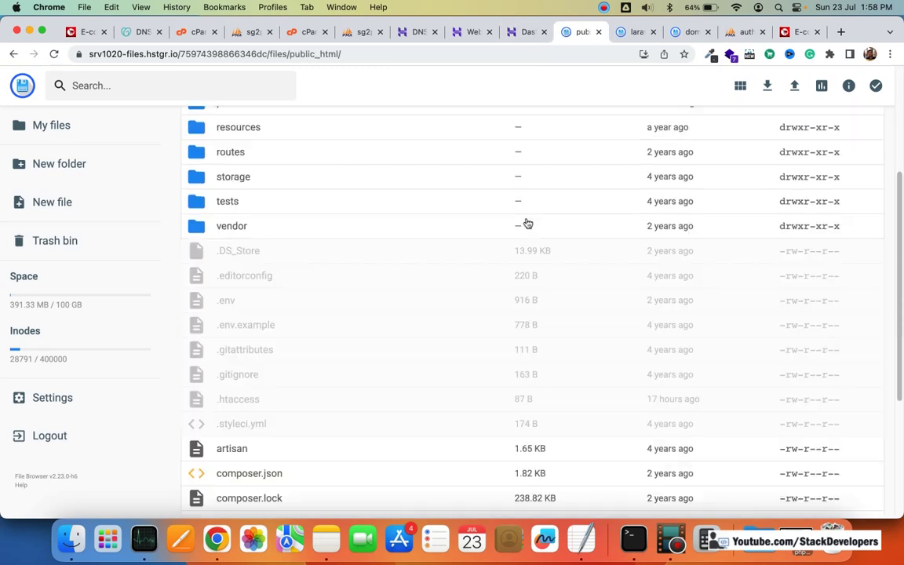
scroll(527, 223, "down", 2)
scroll(527, 224, "up", 5)
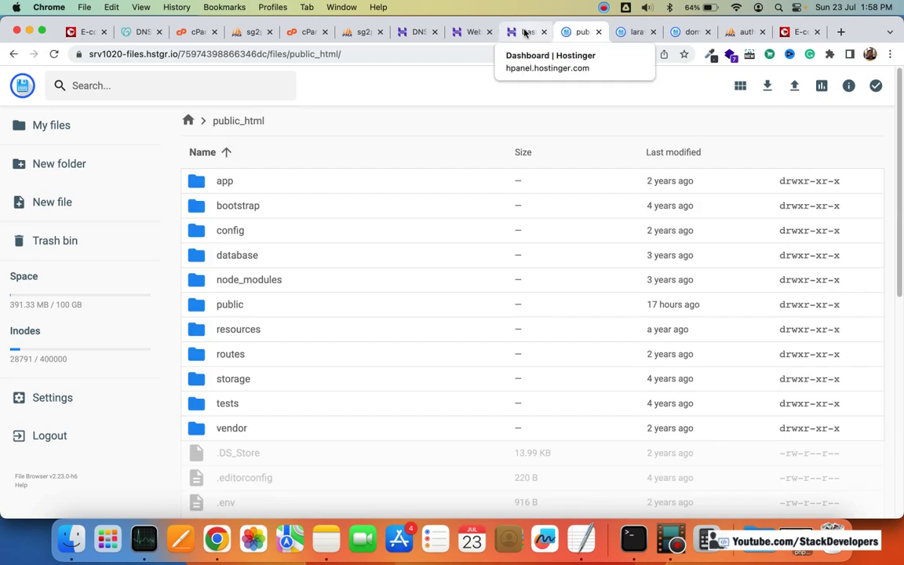
scroll(478, 208, "down", 6)
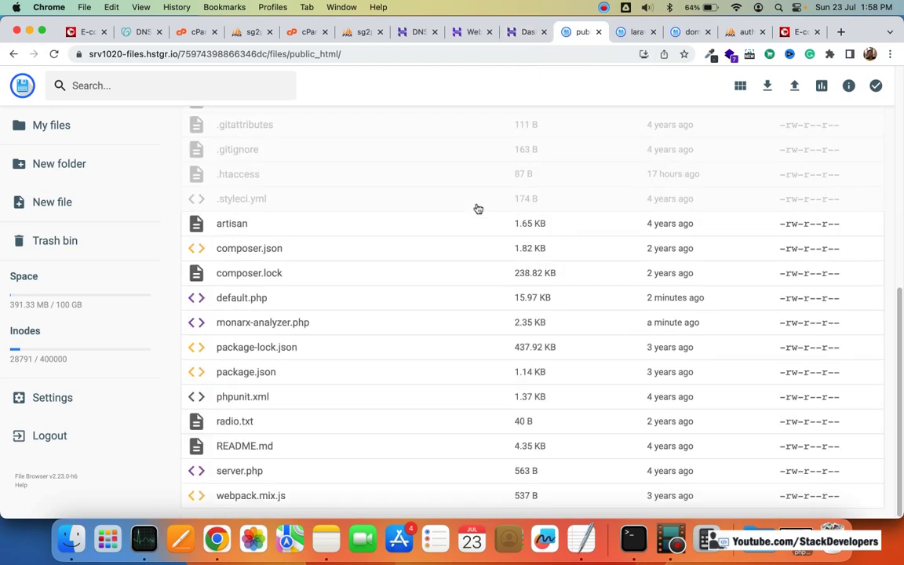
scroll(486, 240, "up", 6)
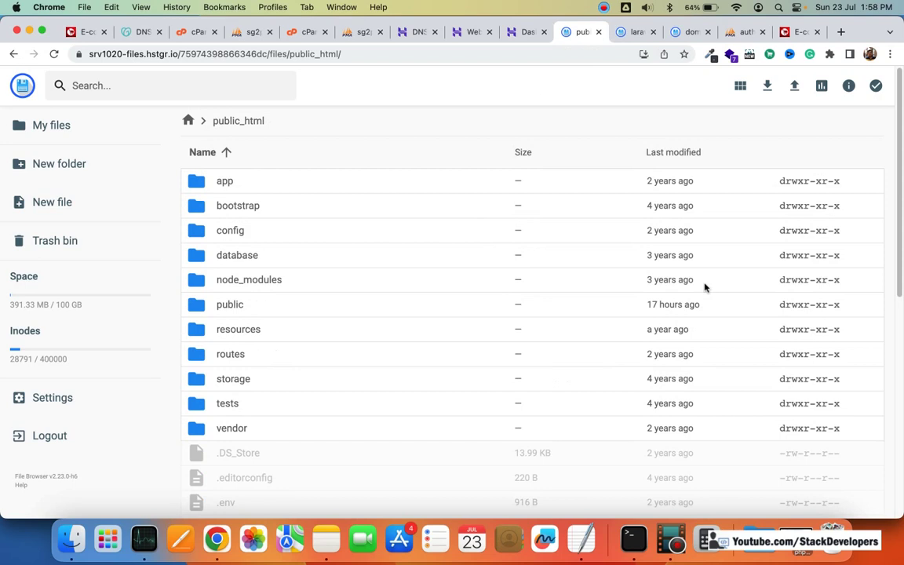
key("ctrl+shift+Tab")
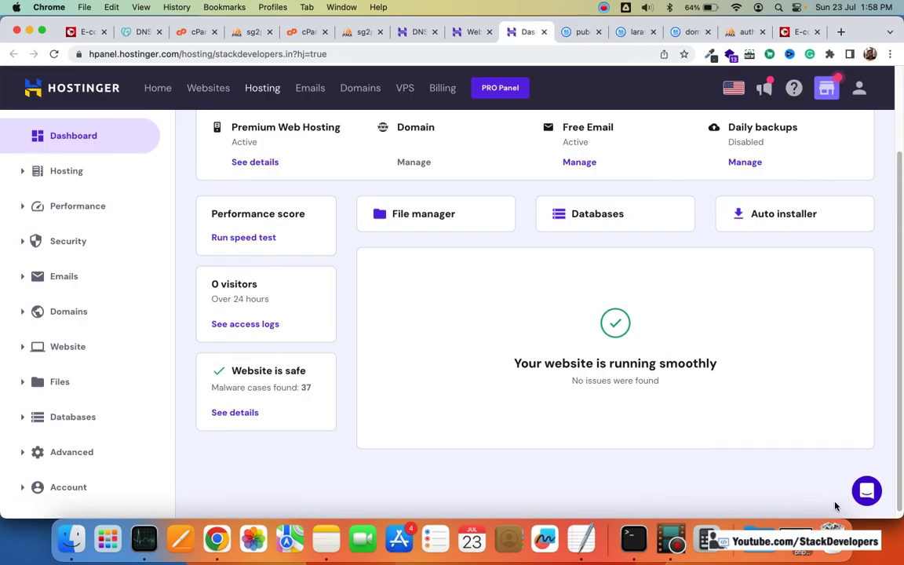
Step: Assign the existing stackdeveloper MySQL database to the stackdevelopers.in website
left_click(605, 217)
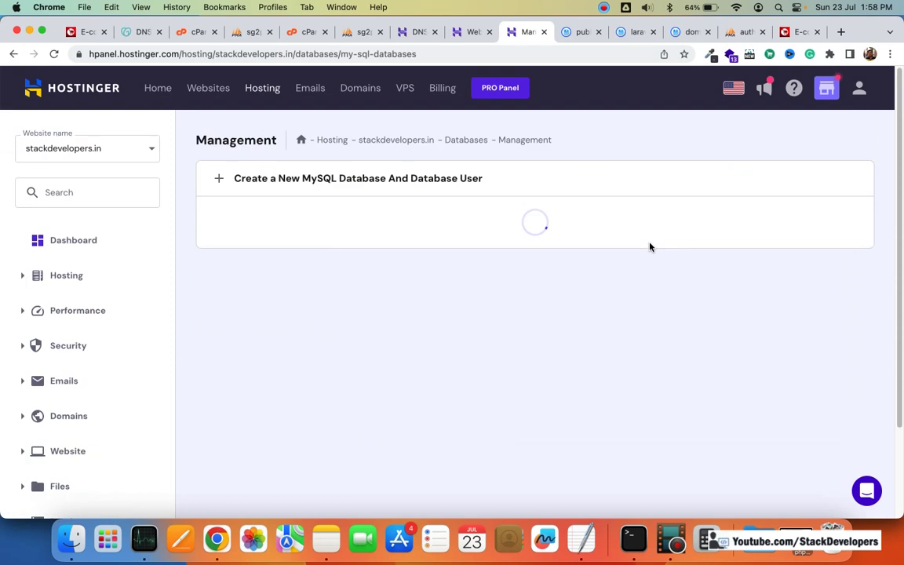
scroll(650, 248, "down", 2)
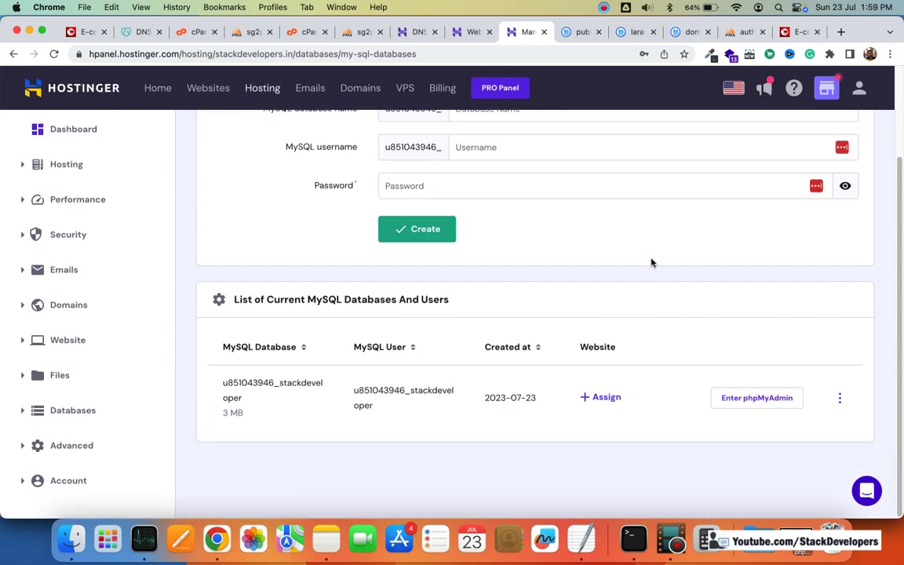
scroll(691, 293, "down", 3)
left_click(605, 398)
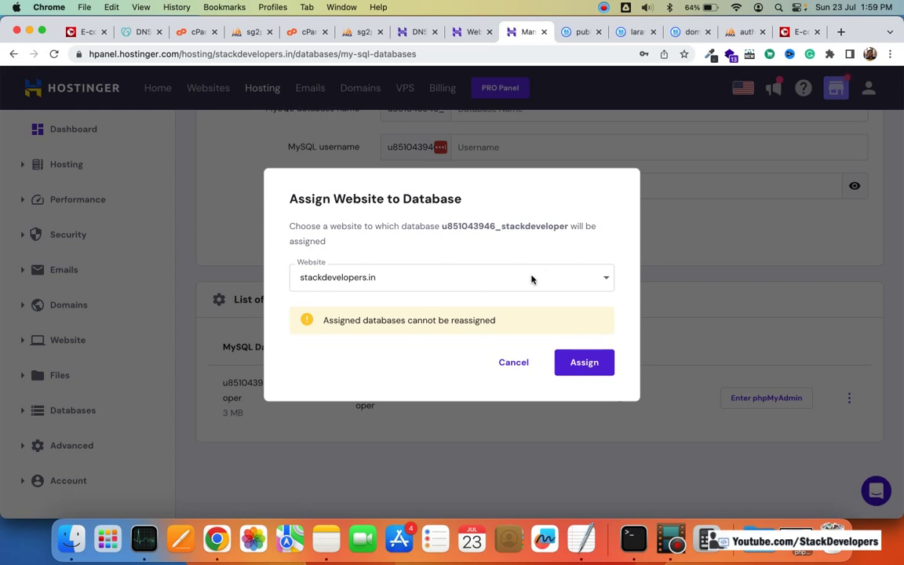
left_click(531, 279)
left_click(584, 333)
left_click(585, 362)
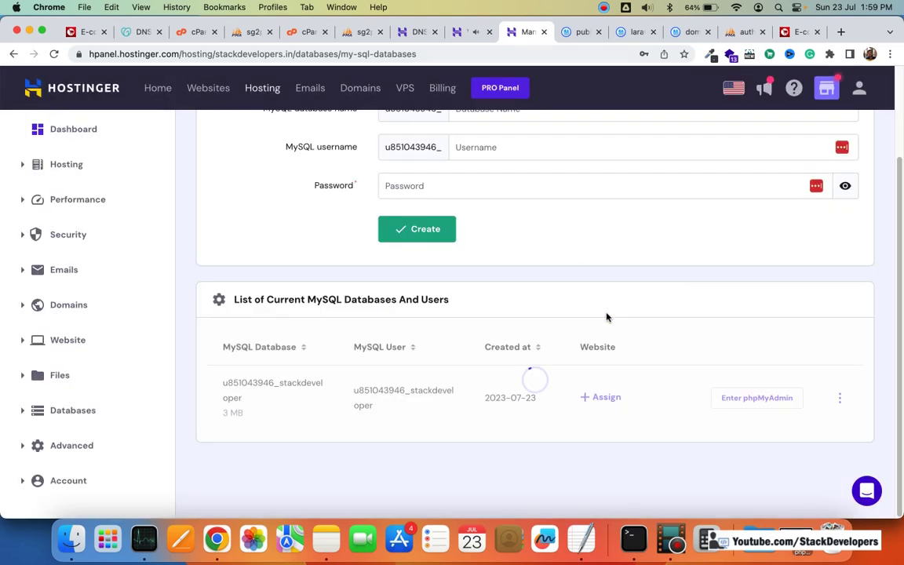
Step: Glance at the public_html listing, return to Databases, and open the help and support page
scroll(604, 314, "up", 3)
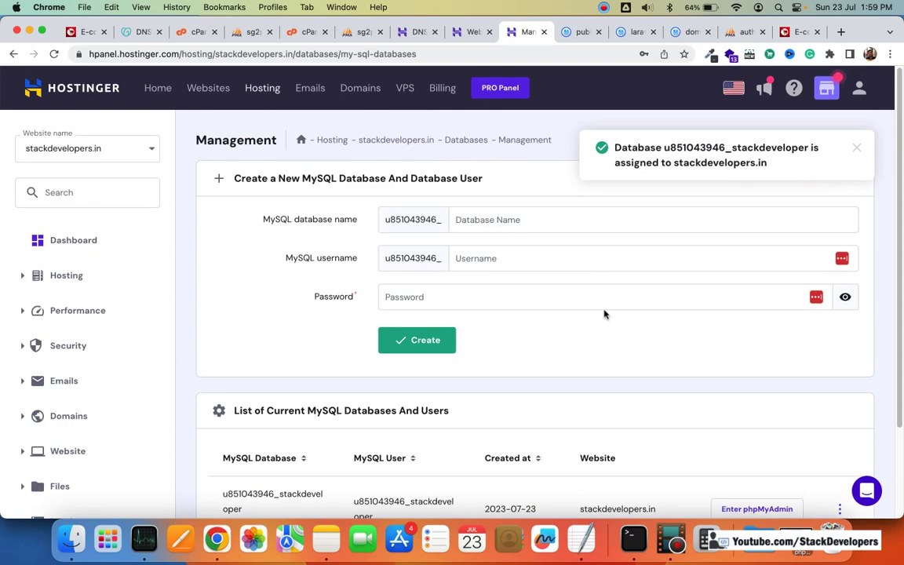
left_click(579, 33)
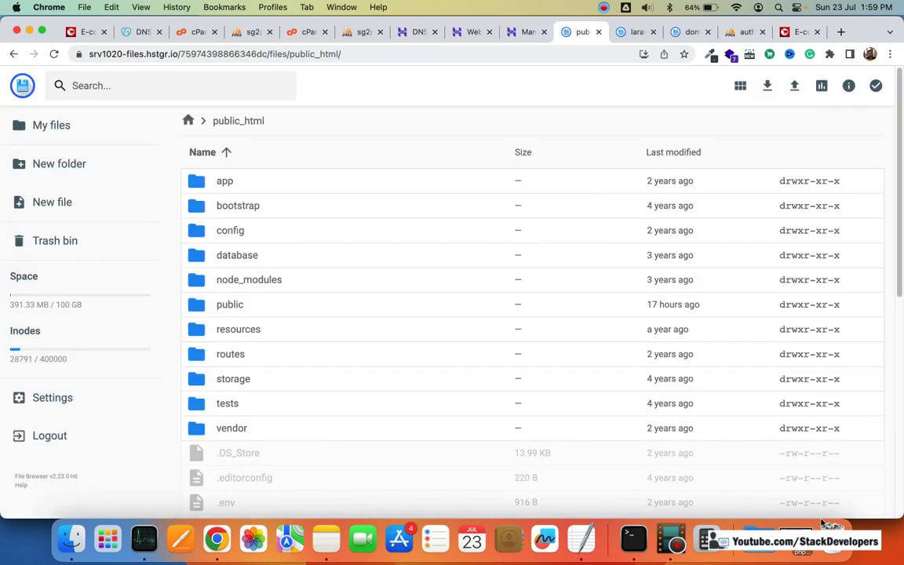
left_click(521, 33)
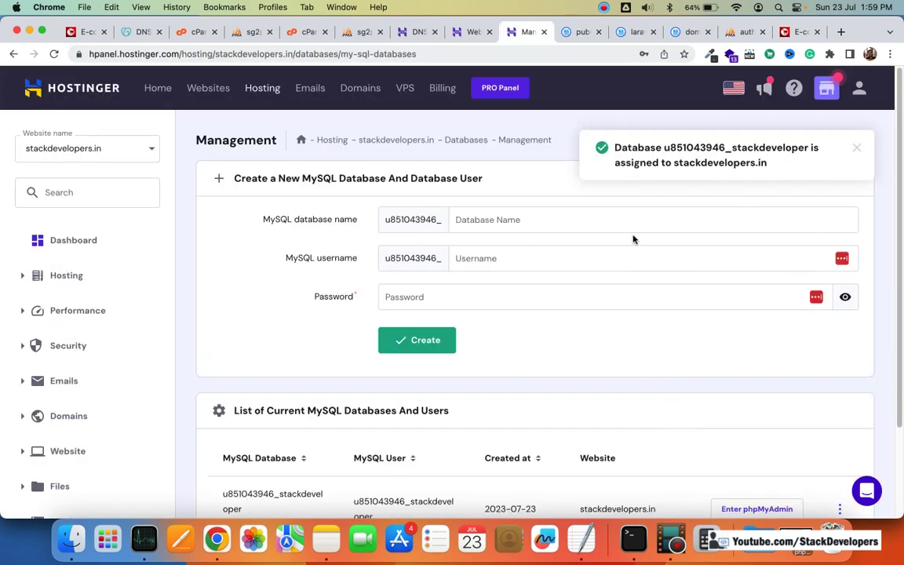
left_click(862, 491)
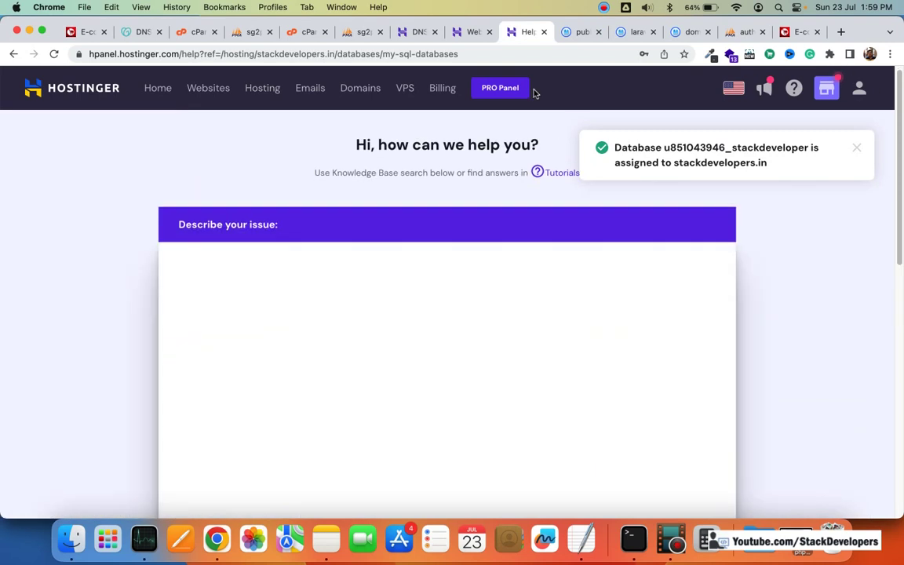
Step: Reply to the support agent with 'Yes fine', 'I am going to make connection' and 'one last thing'
left_click(470, 32)
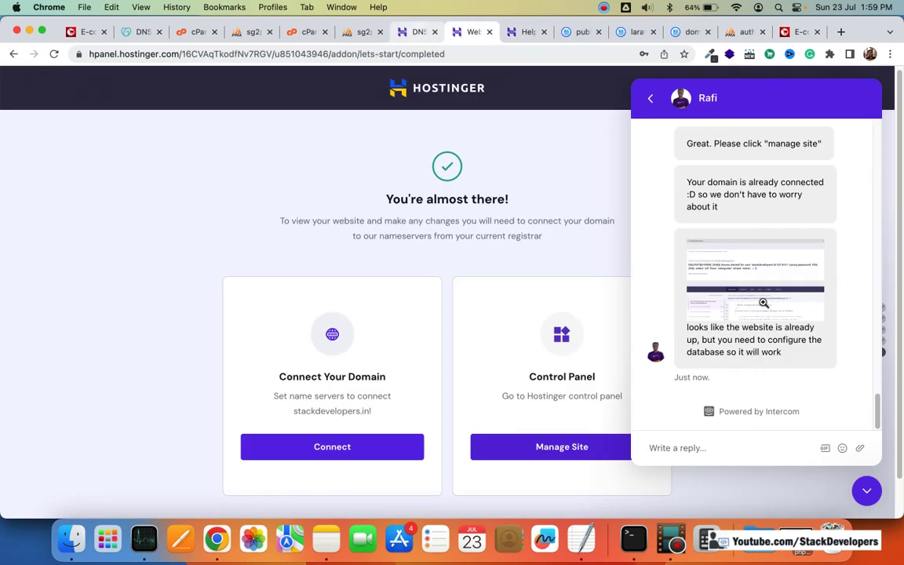
scroll(788, 380, "down", 1)
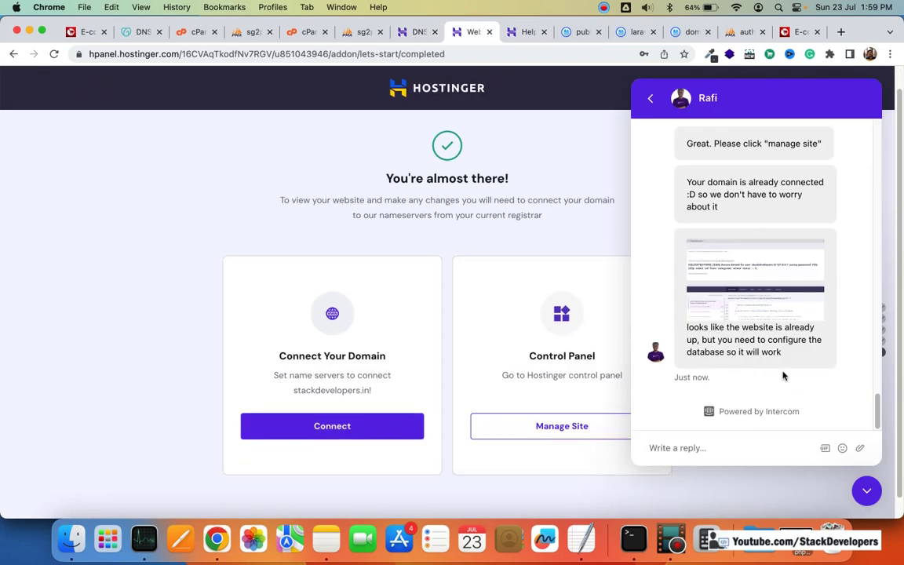
left_click(741, 447)
type("Yes fine")
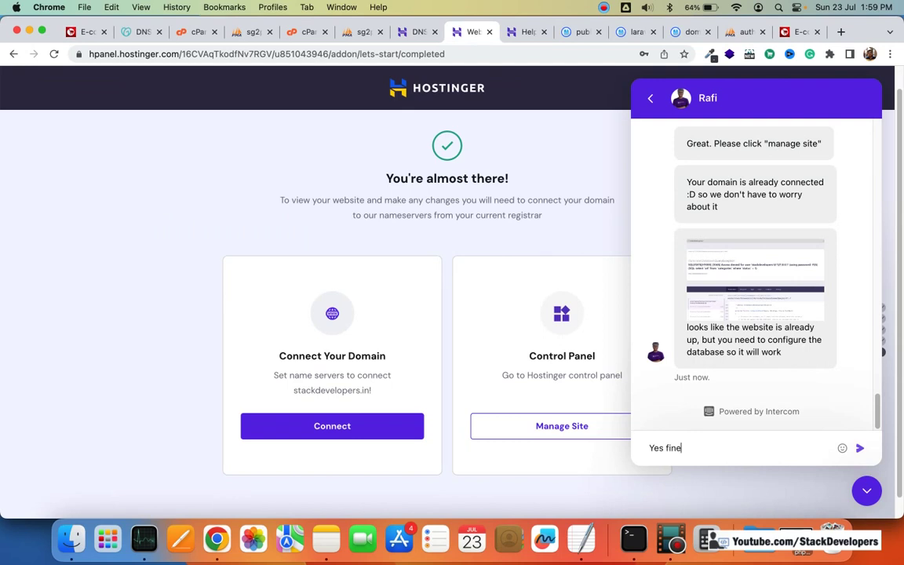
key("Return")
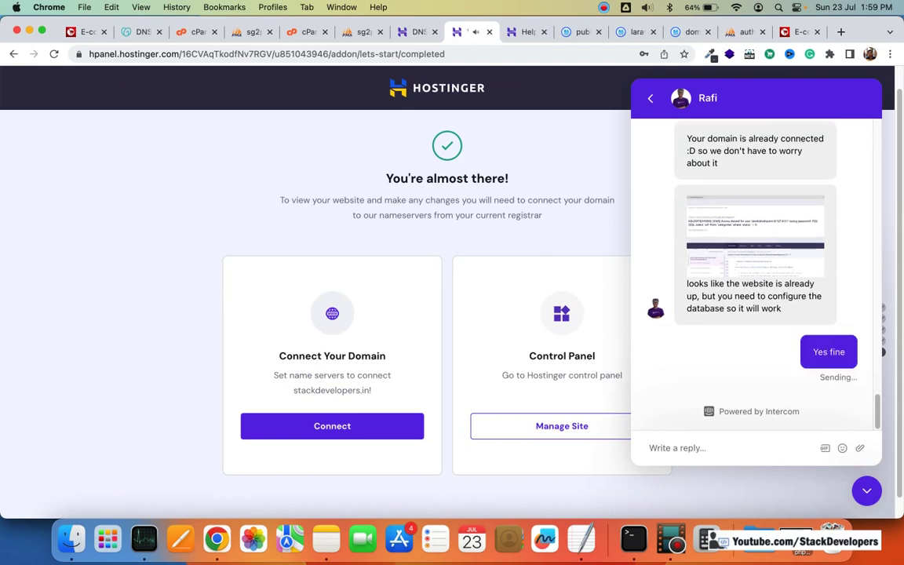
type("I am going t")
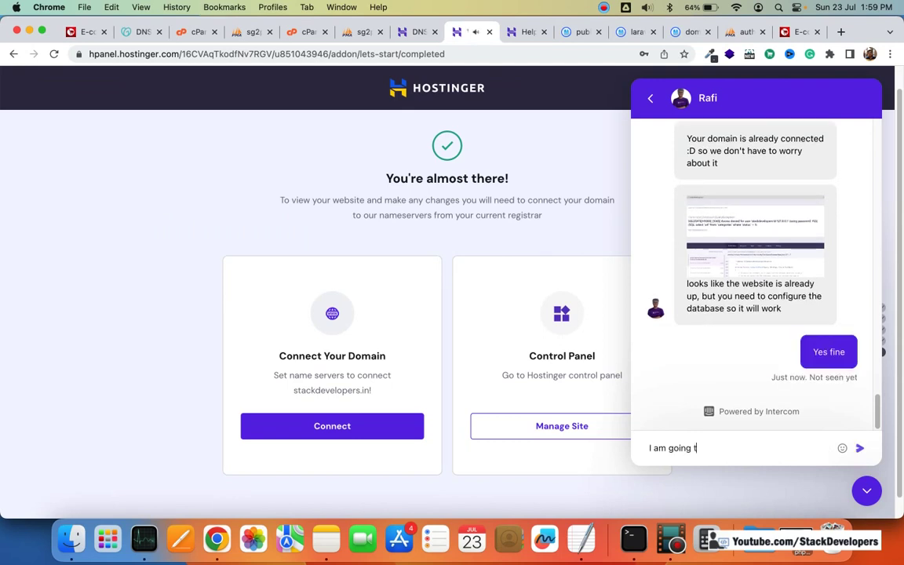
type("o make con")
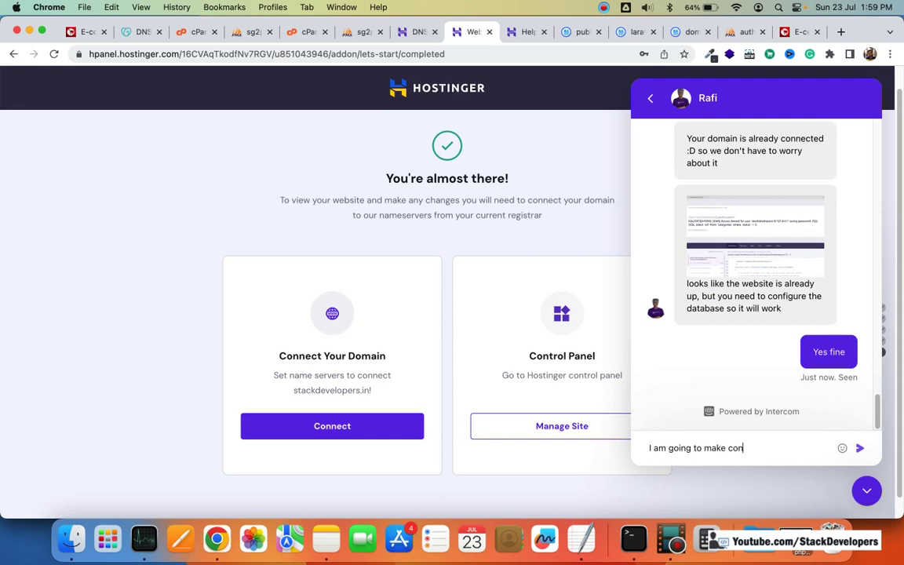
type("nection")
key("Return")
type("o")
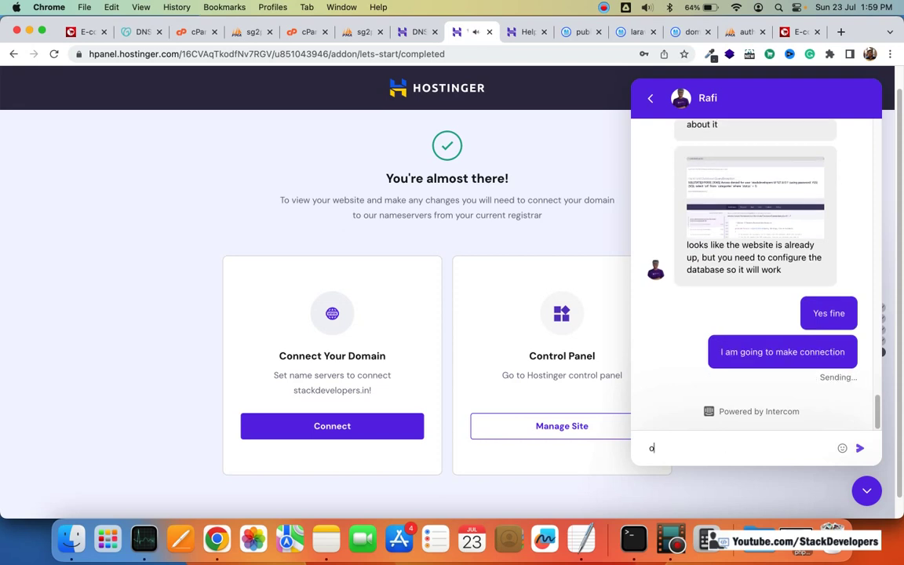
type("ne last thing")
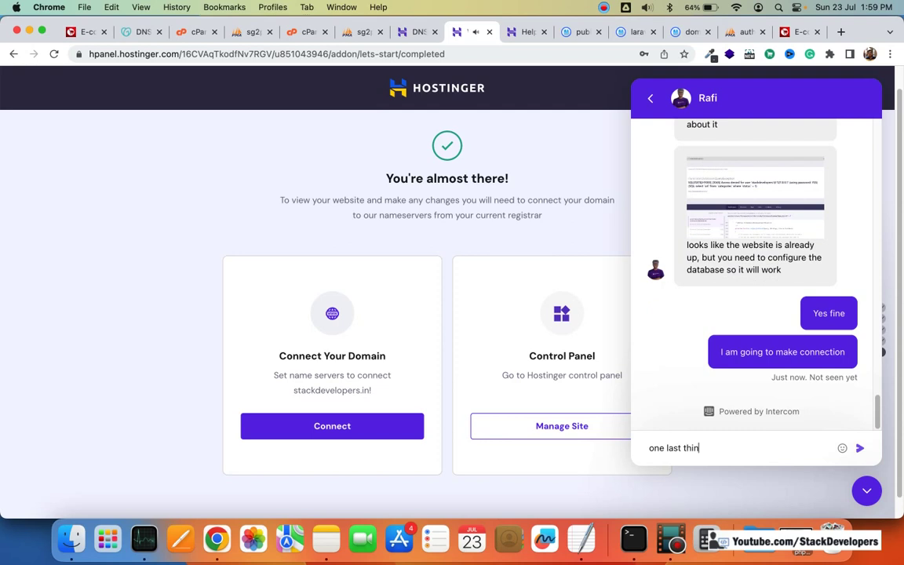
key("Return")
Step: Ask support 'From where to update PHP version if i require to do so'
type("Can I")
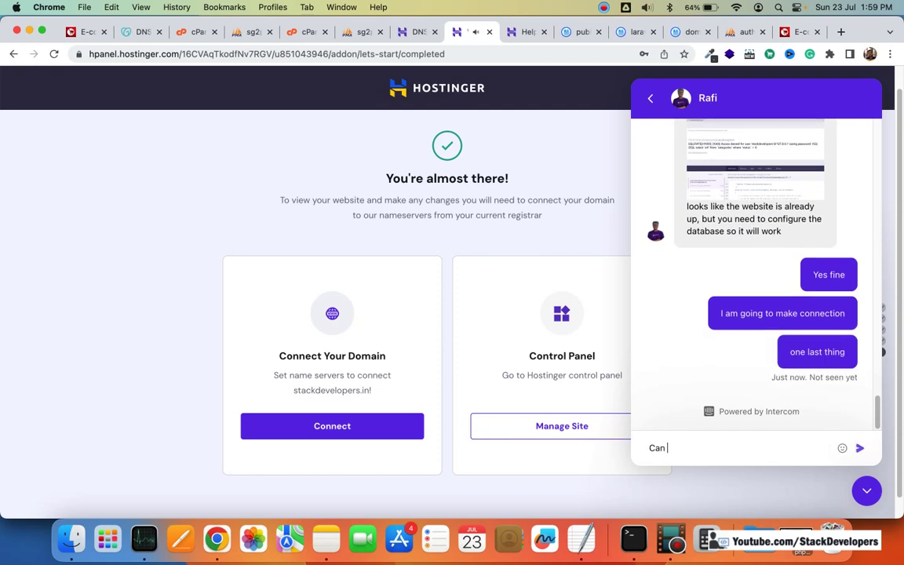
key("BackSpace")
key("BackSpace")
key("BackSpace")
key("BackSpace")
key("BackSpace")
type("From ")
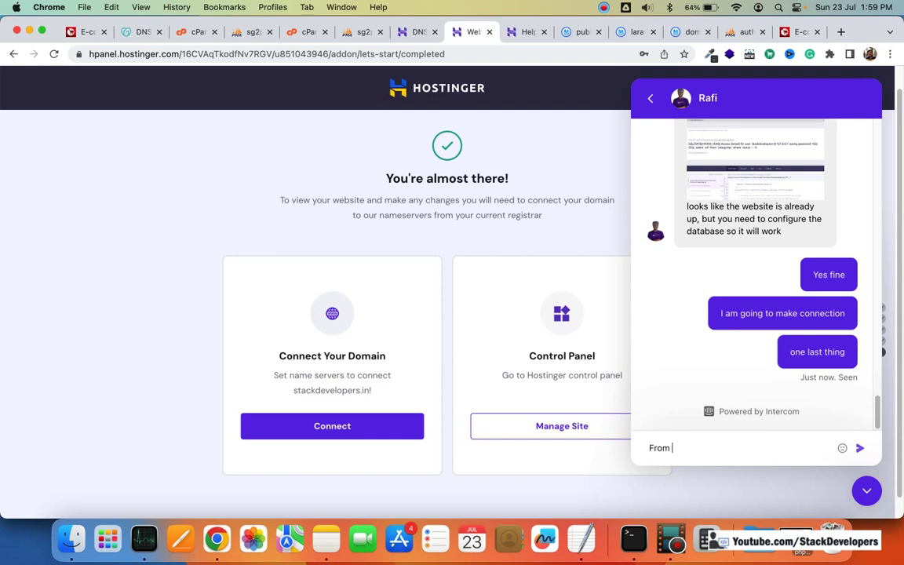
type("where to update PHP")
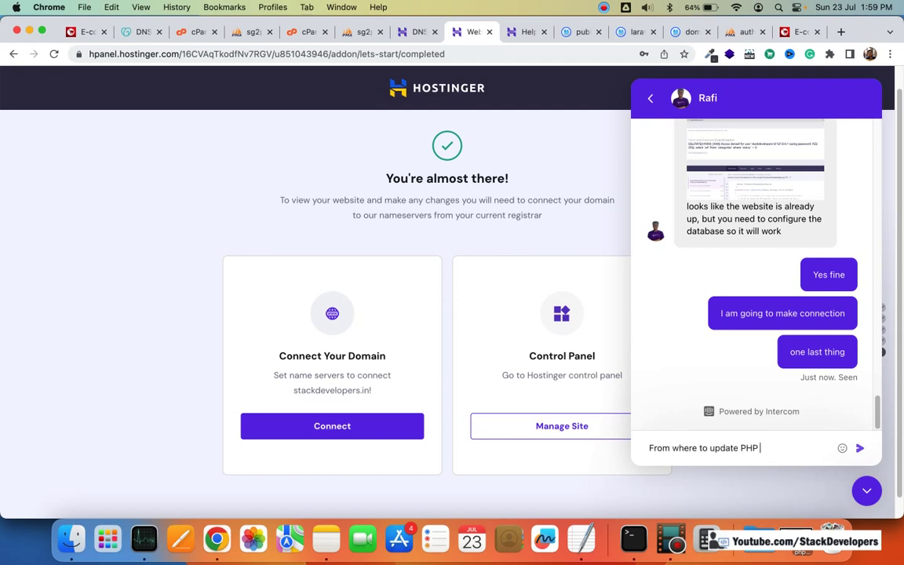
type(" version if i reu")
key("BackSpace")
type("quire to do so")
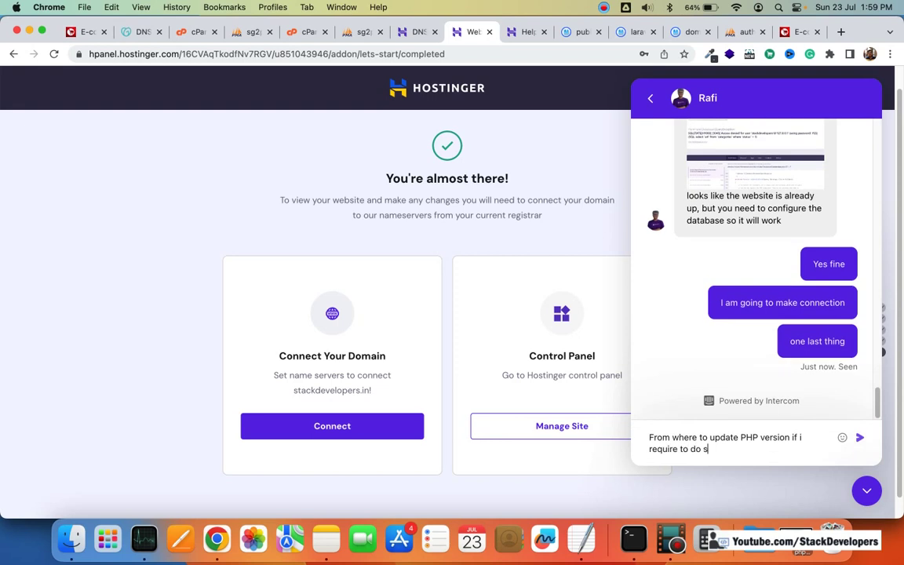
key("Return")
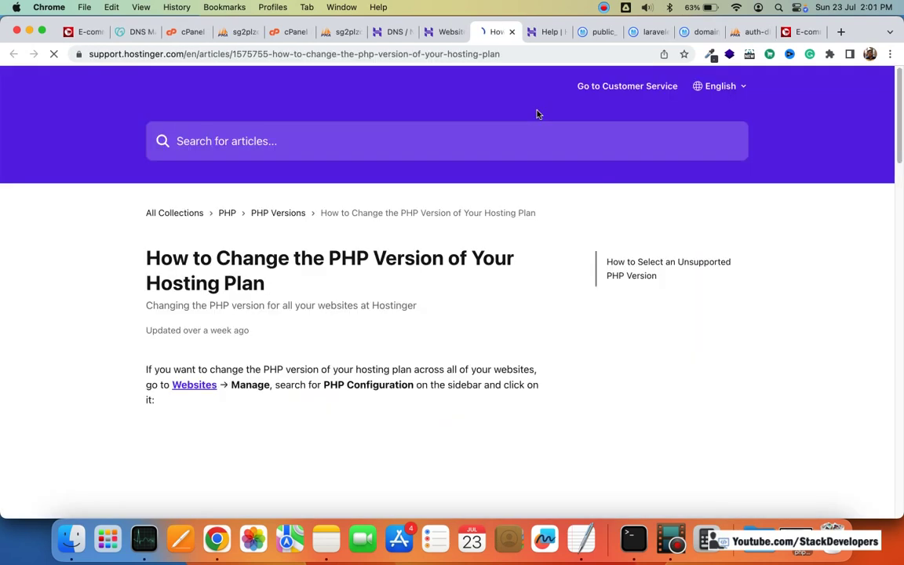
Step: Skim the 'How to Change the PHP Version' article and return to the hPanel chat
scroll(540, 149, "down", 3)
scroll(541, 149, "down", 2)
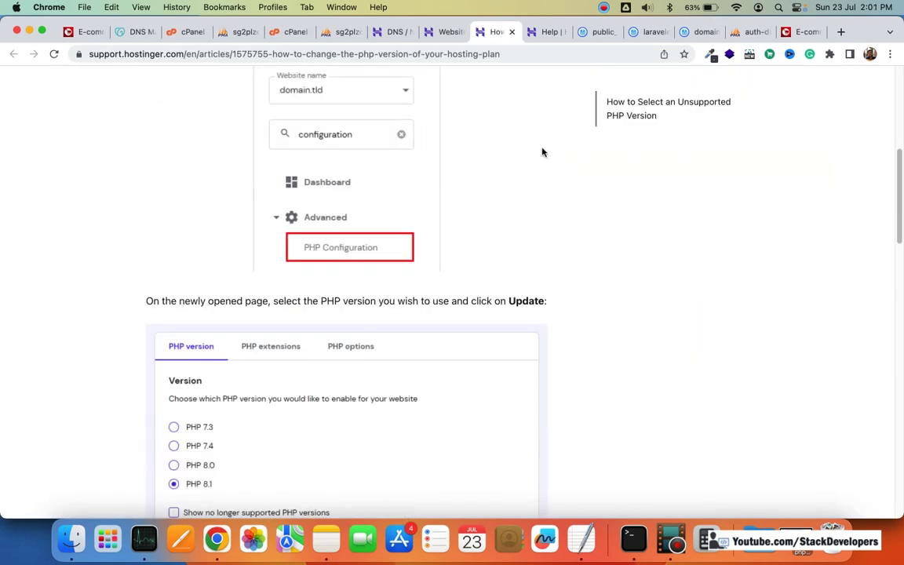
scroll(716, 442, "up", 4)
key("ctrl+shift+Tab")
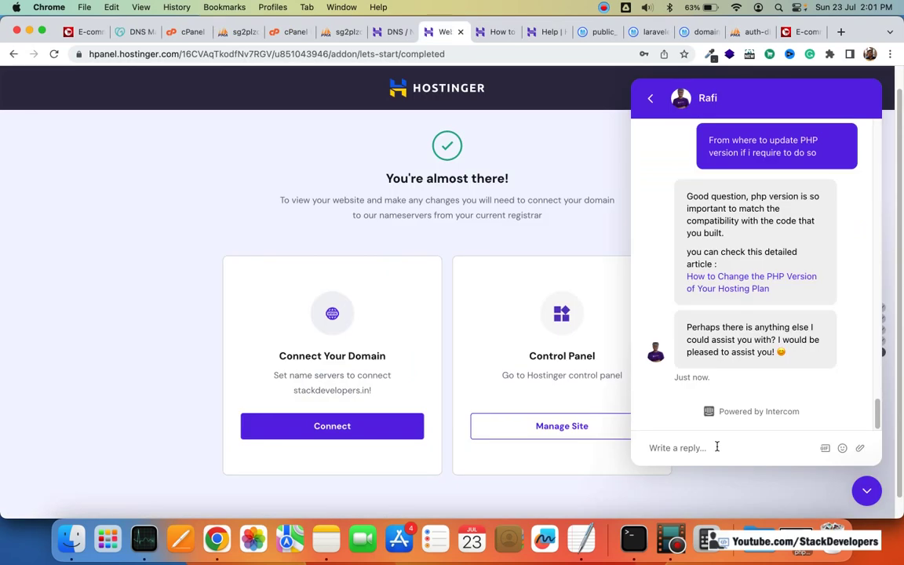
Step: Thank the agent, say Hostinger support beats GoDaddy, and mention sharing on Youtube.com/StackDevelopers
left_click(716, 446)
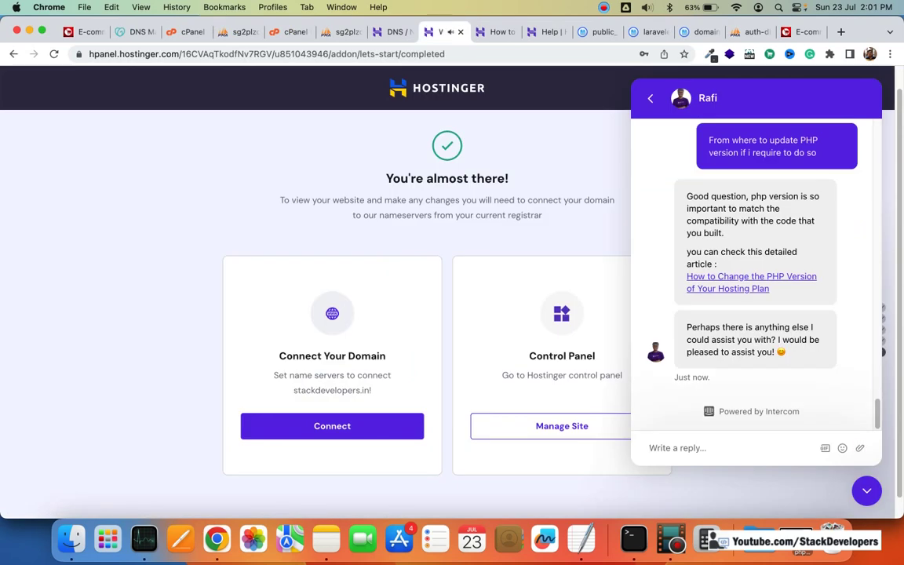
type("Thank you")
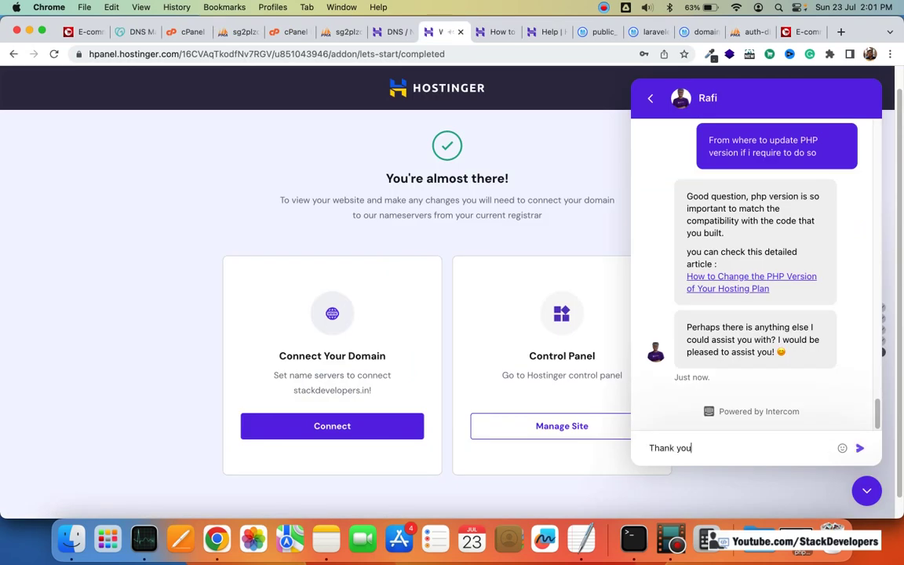
type(" so much Rafi")
key("Return")
type("Customer")
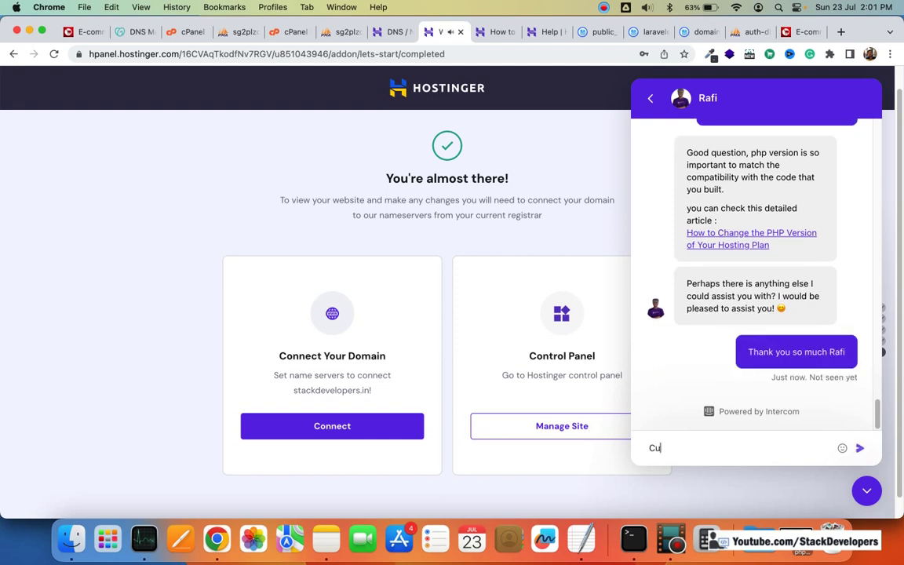
type("pport here ")
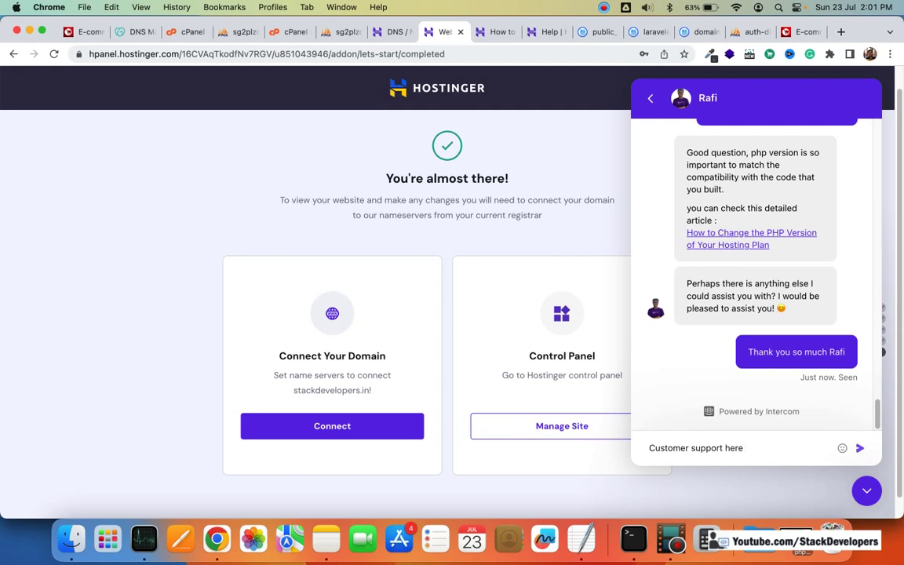
type("in Ho")
key("BackSpace")
type("ostinger is lot better than ")
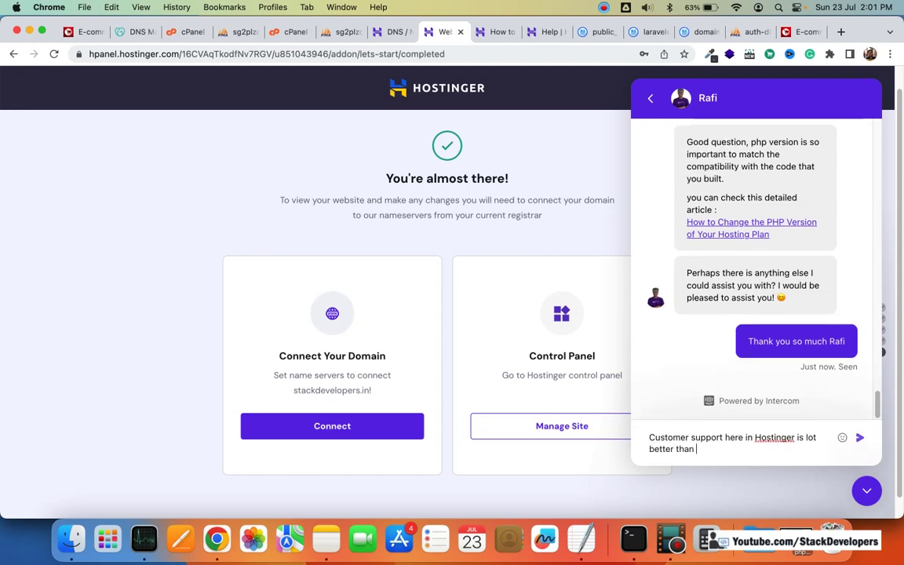
type("Godaddy")
key("Return")
type("I")
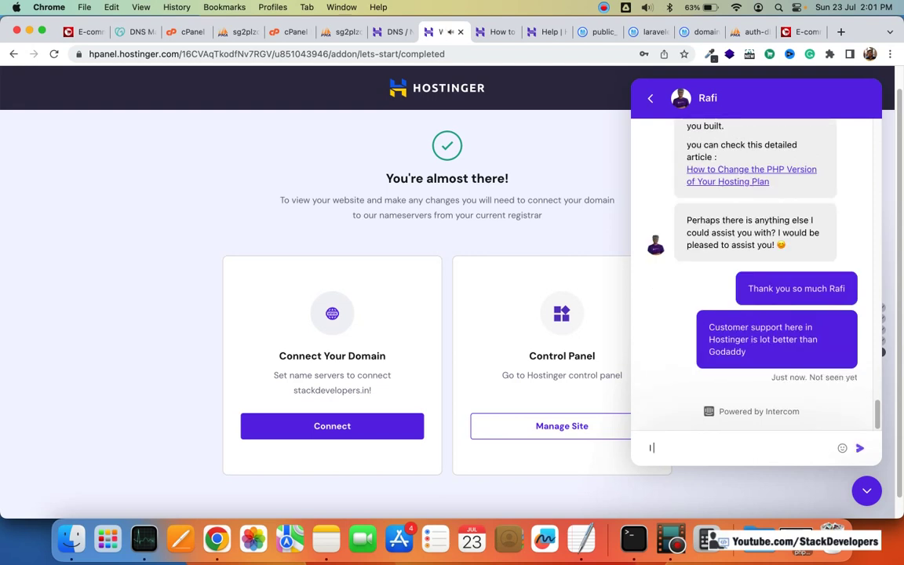
type(" am recording ")
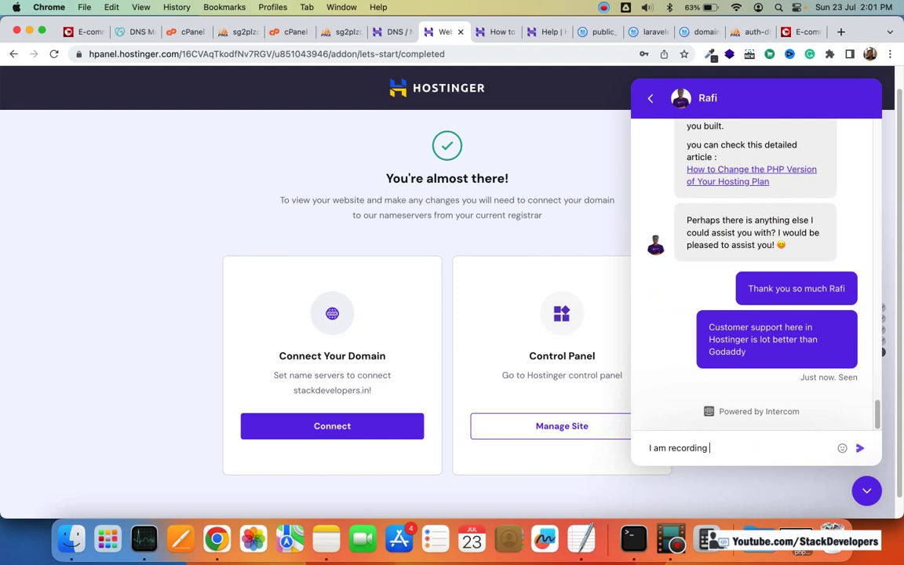
type("all this and wil")
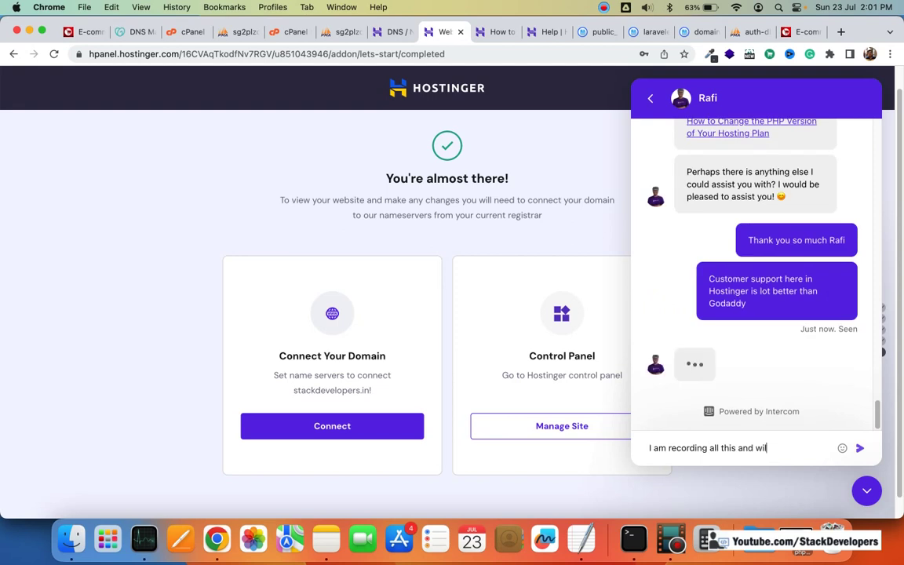
type("l share on my channel Y")
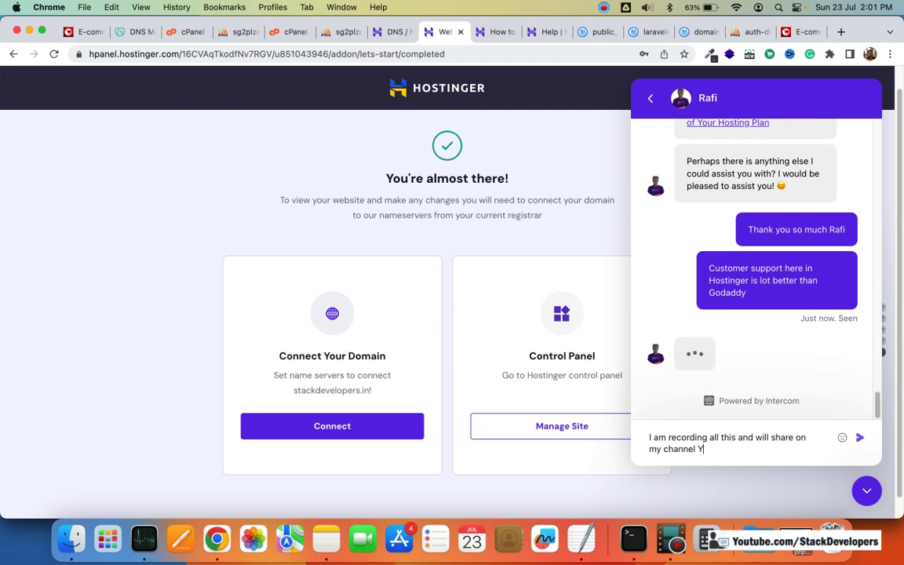
type("outube.com/Stack")
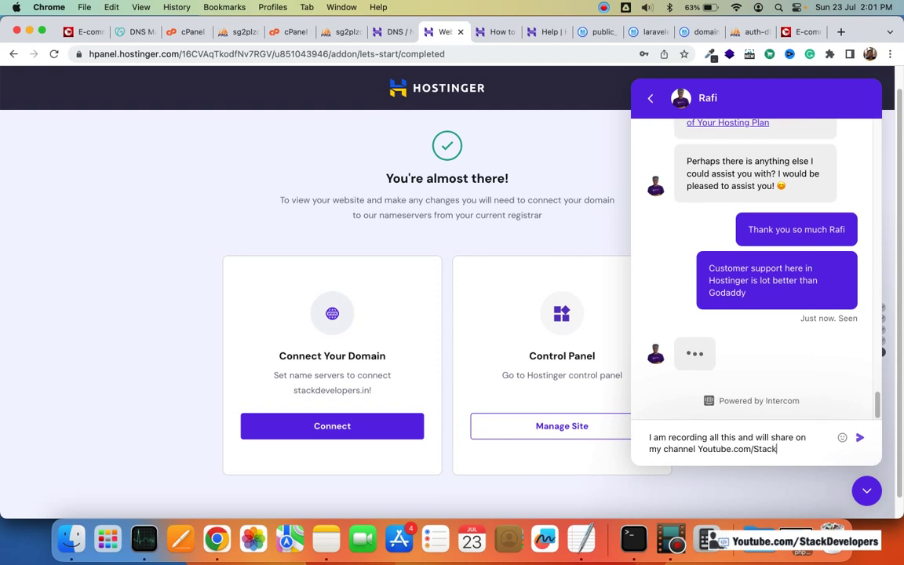
type("Developers")
key("Return")
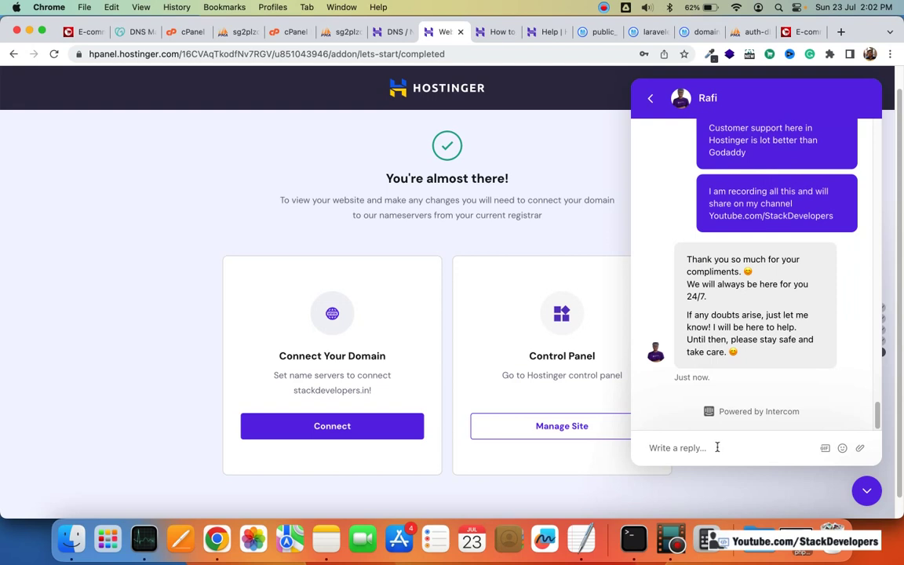
Step: Send the closing replies: an acknowledgement to the agent and 'Thank you so much once again'
type("Sure Rafi")
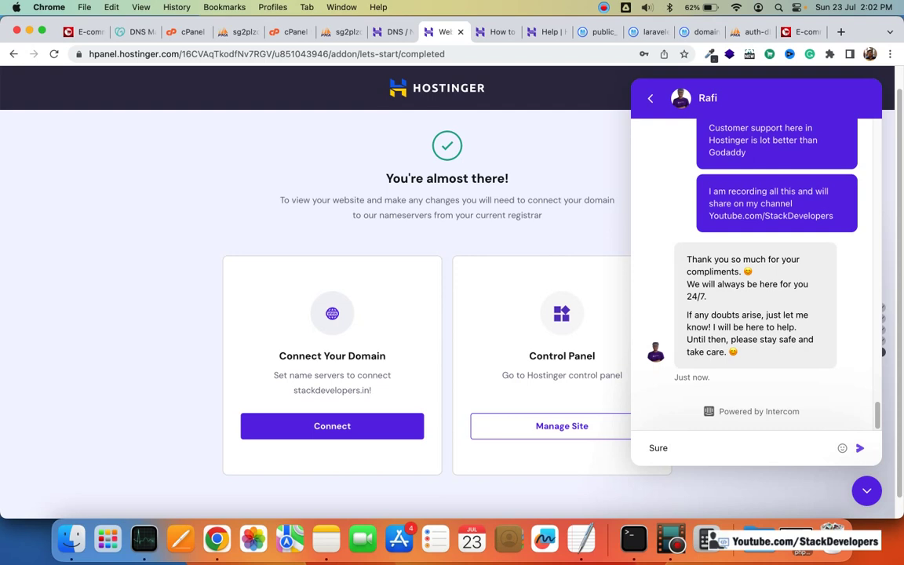
key("Return")
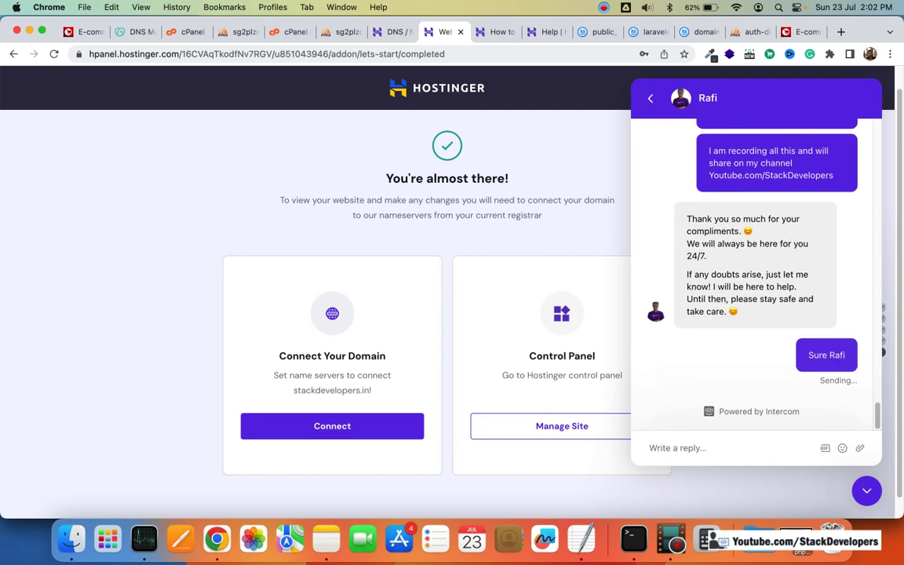
type("Thank ")
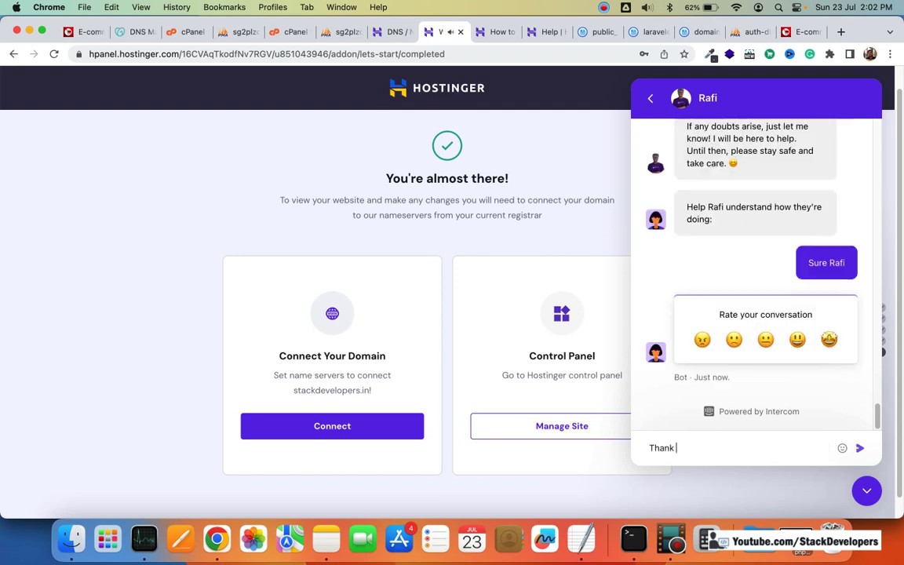
type("you so much once aa")
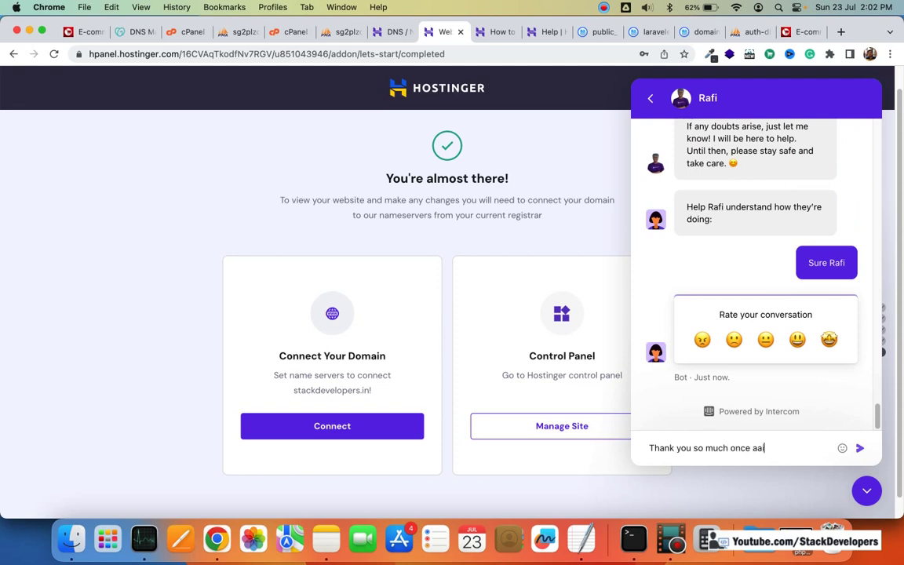
key("BackSpace")
type("a")
key("BackSpace")
type("gain")
key("Return")
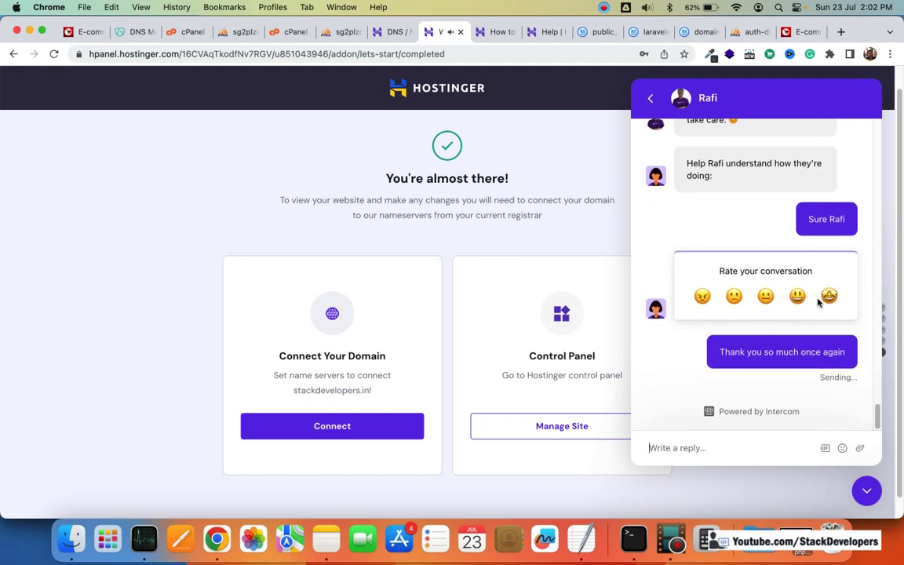
Step: Give the conversation the top rating with 'Fully Satisfied' feedback and close the chat
left_click(828, 296)
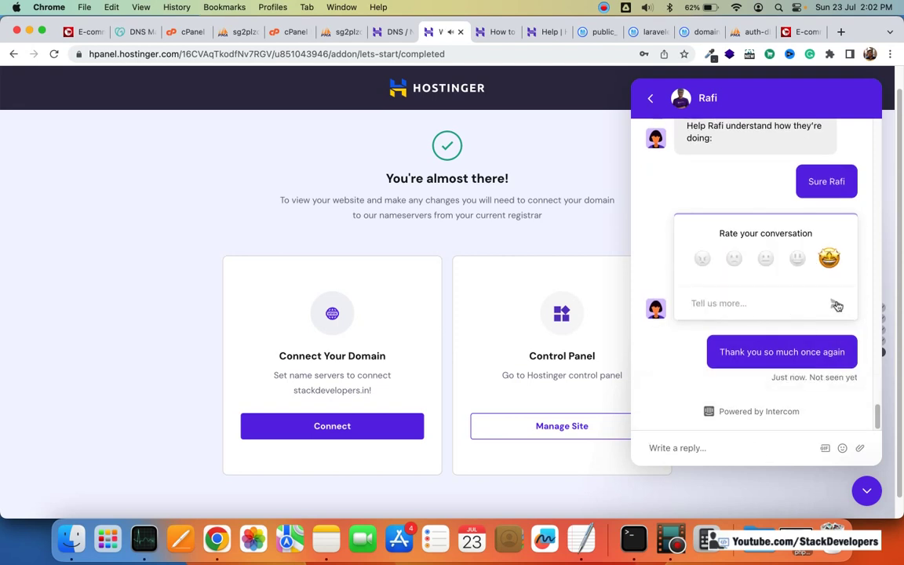
left_click(789, 303)
type("f")
key("BackSpace")
type("fULL")
key("BackSpace")
key("BackSpace")
key("BackSpace")
key("BackSpace")
type("Fully Satisfied")
left_click(833, 304)
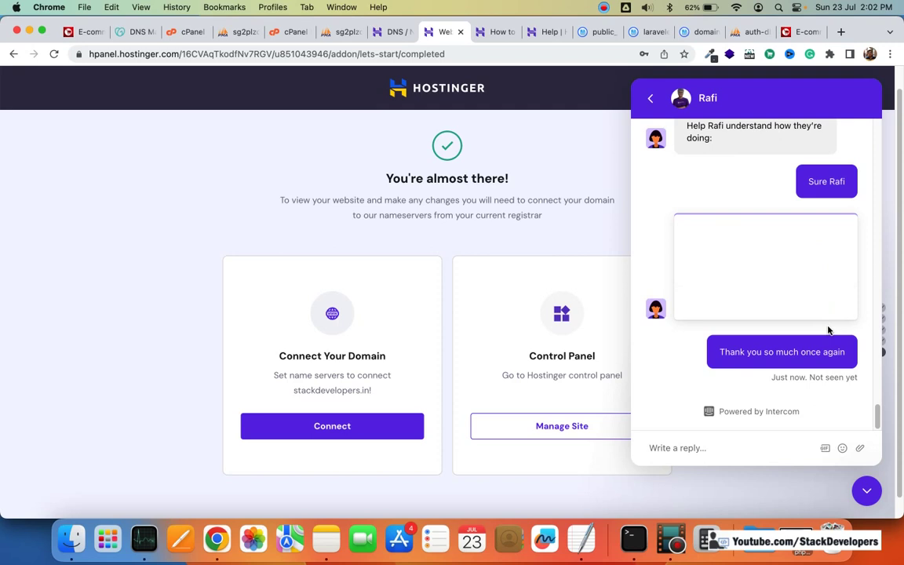
scroll(782, 439, "down", 1)
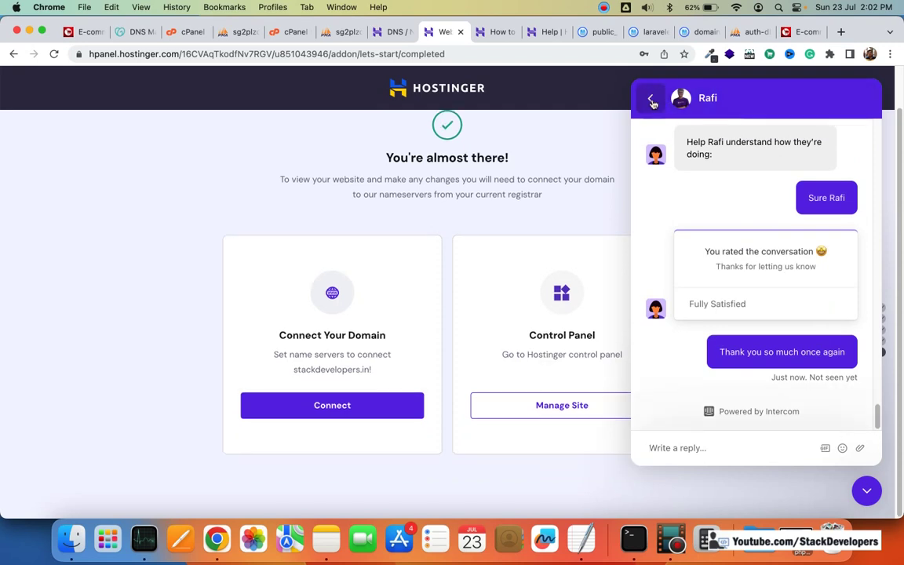
key("Escape")
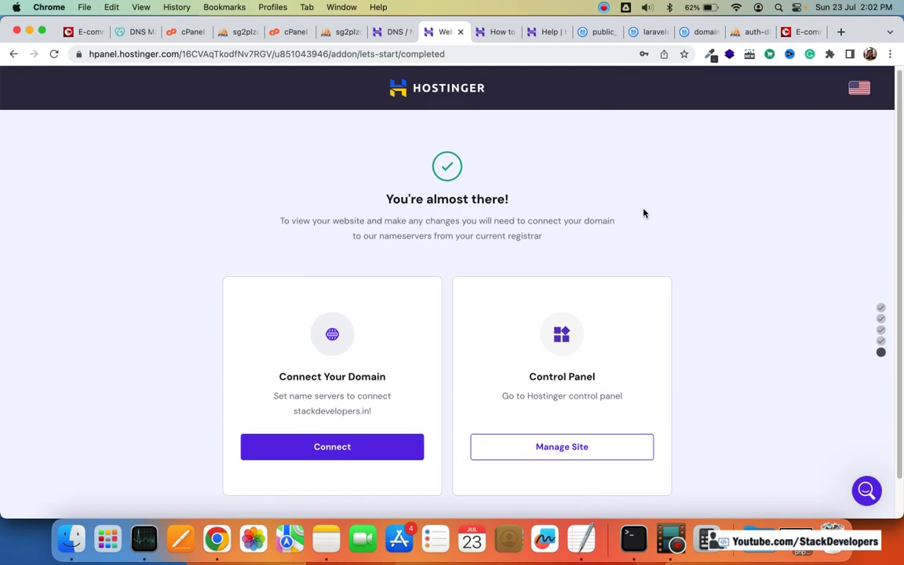
Step: Reload the live stackdevelopers.in tab and dismiss its course promotion pop-up
left_click(499, 31)
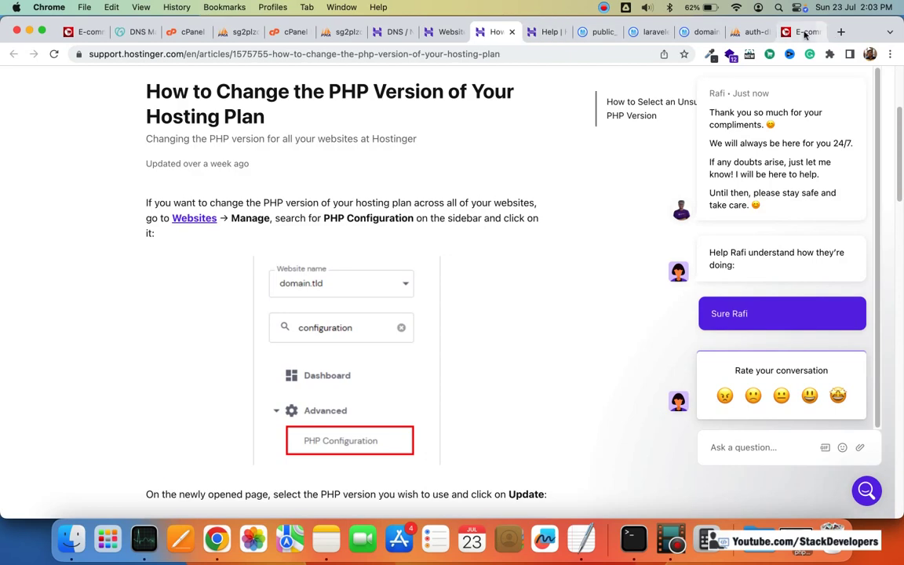
key("super+9")
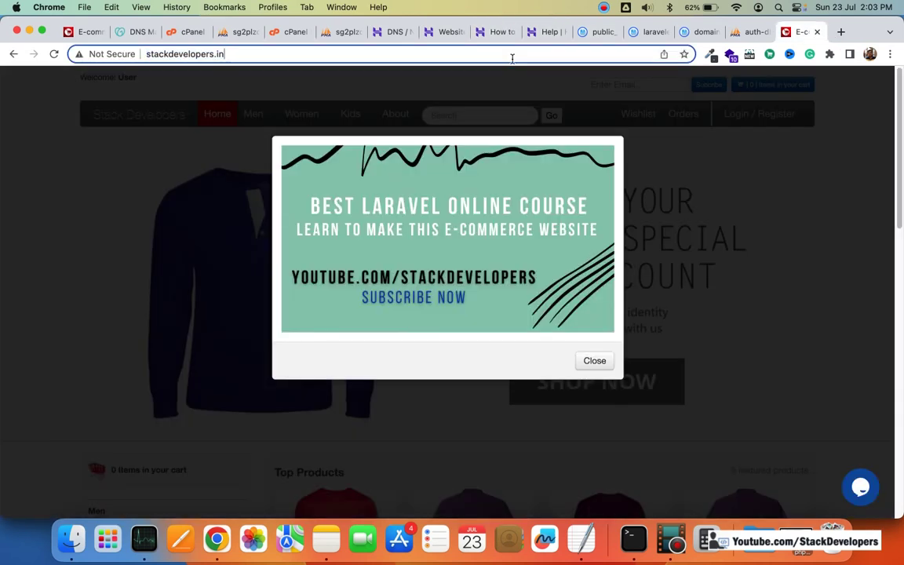
key("super+r")
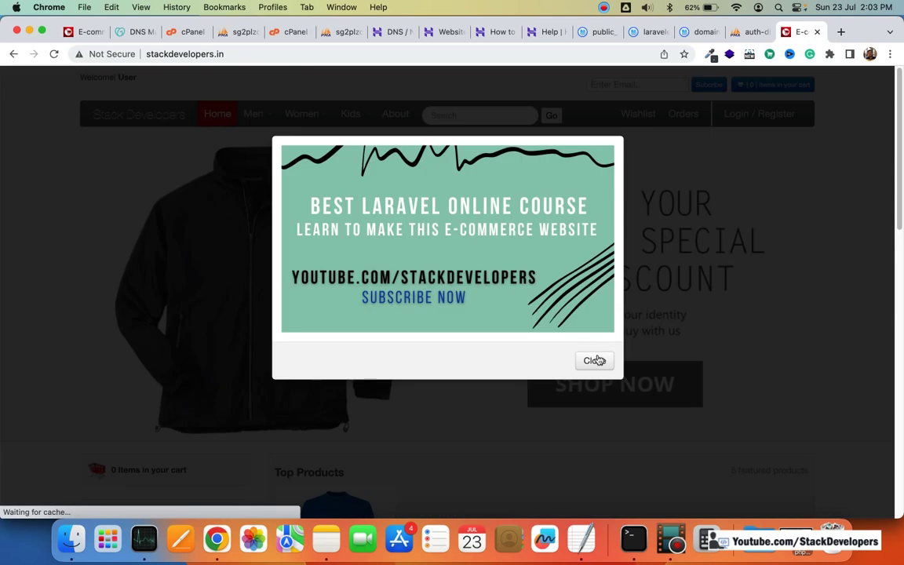
left_click(589, 362)
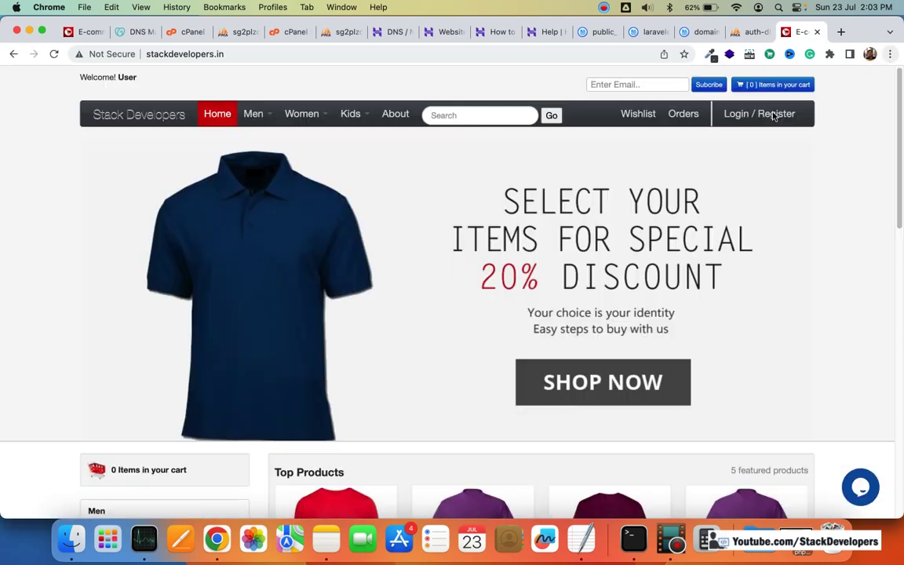
Step: Load stackdevelopers.in in a new incognito window
left_click(890, 53)
left_click(771, 115)
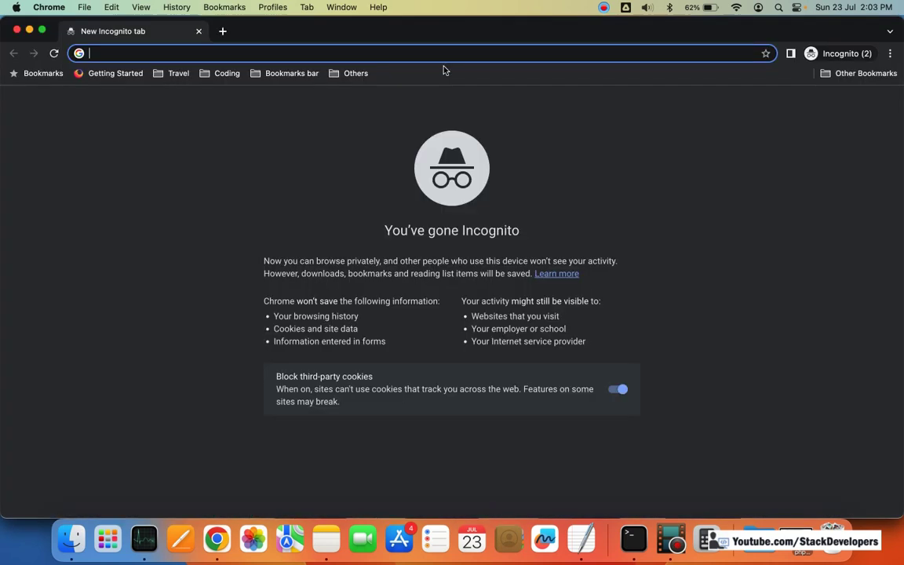
type("stackdevelopers.in")
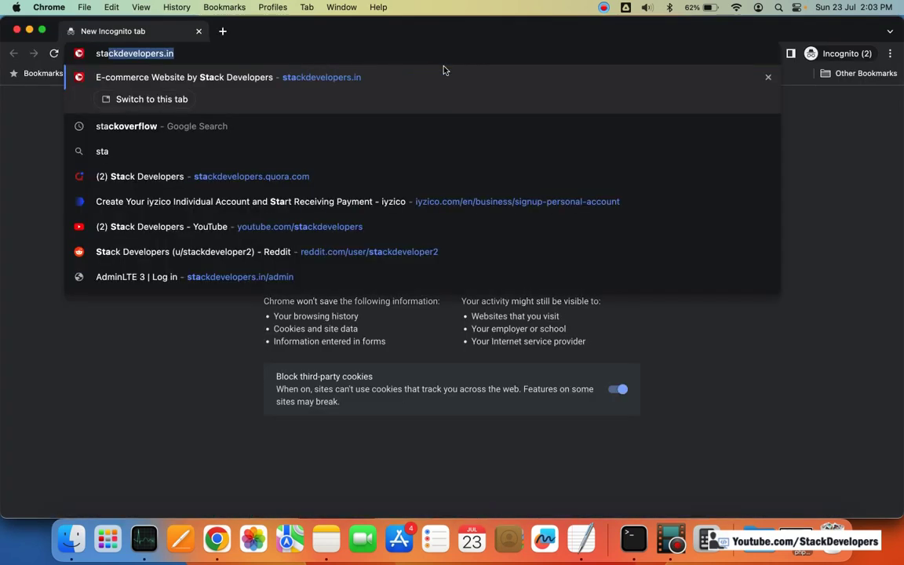
key("Return")
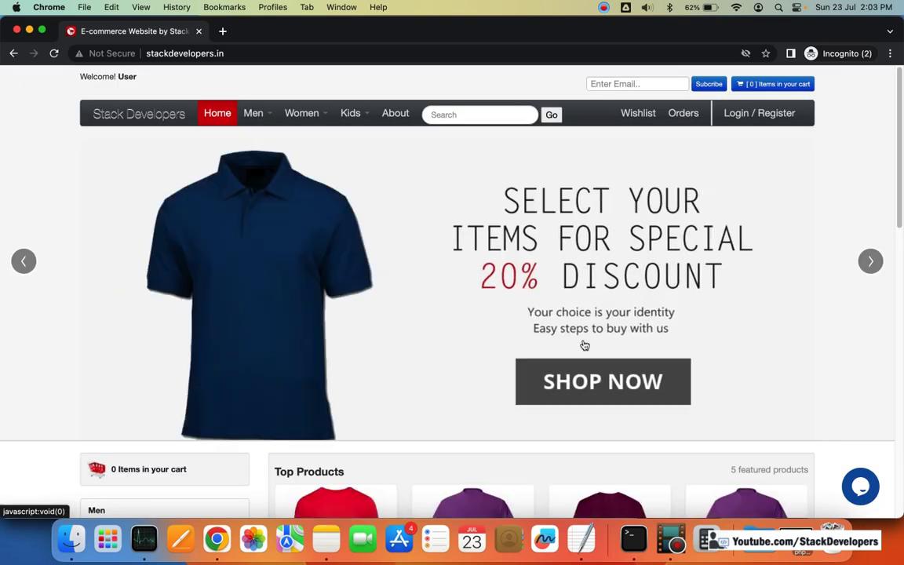
key("super+space")
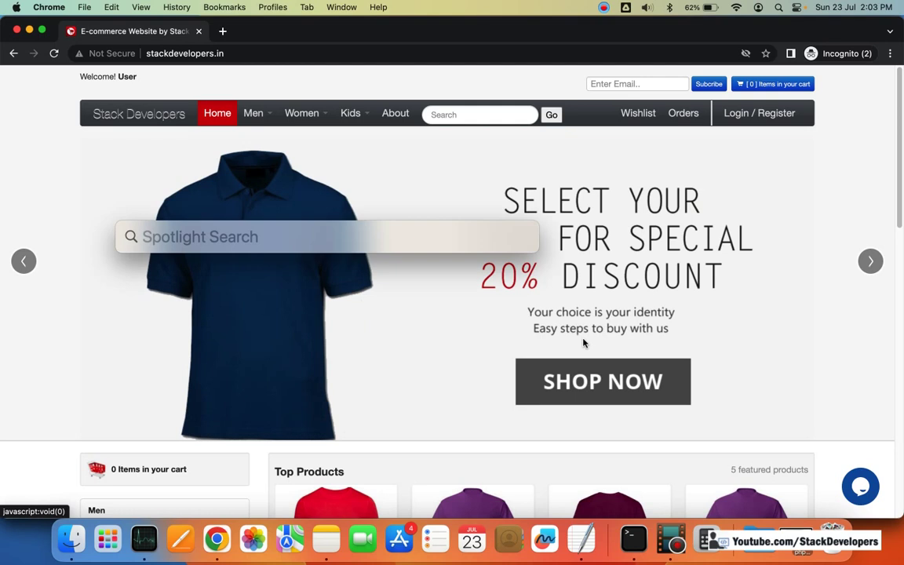
Step: Launch Safari to load stackdevelopers.in, which shows a database access-denied error, then switch to Notes
type("safari")
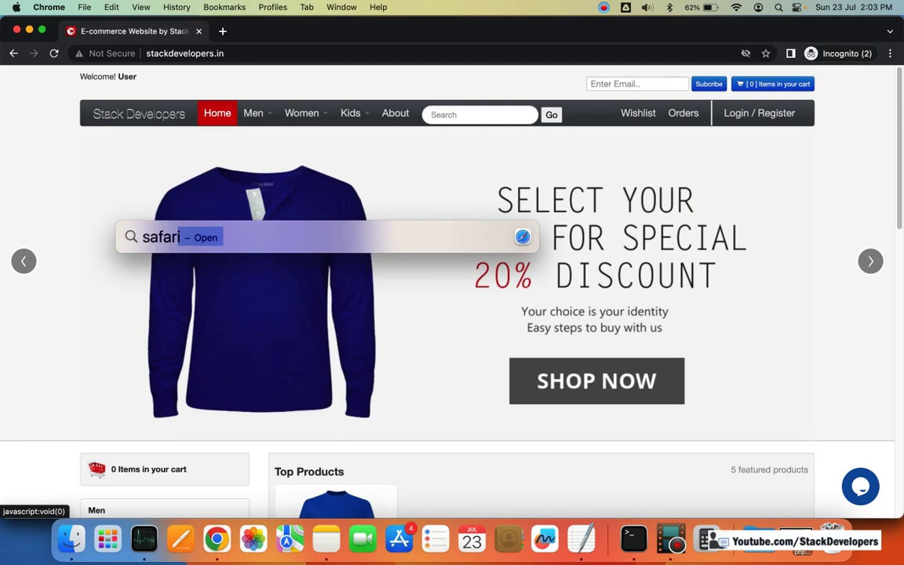
key("Return")
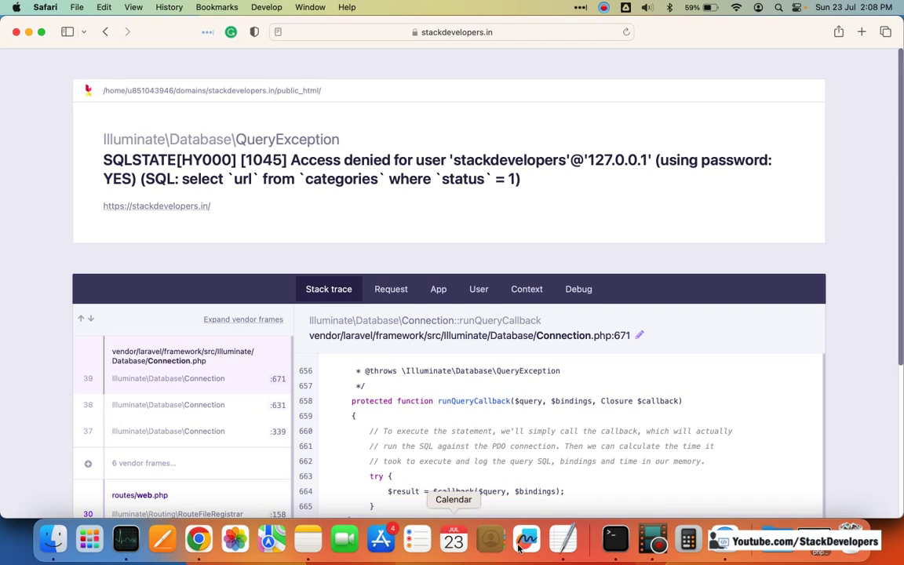
left_click(308, 538)
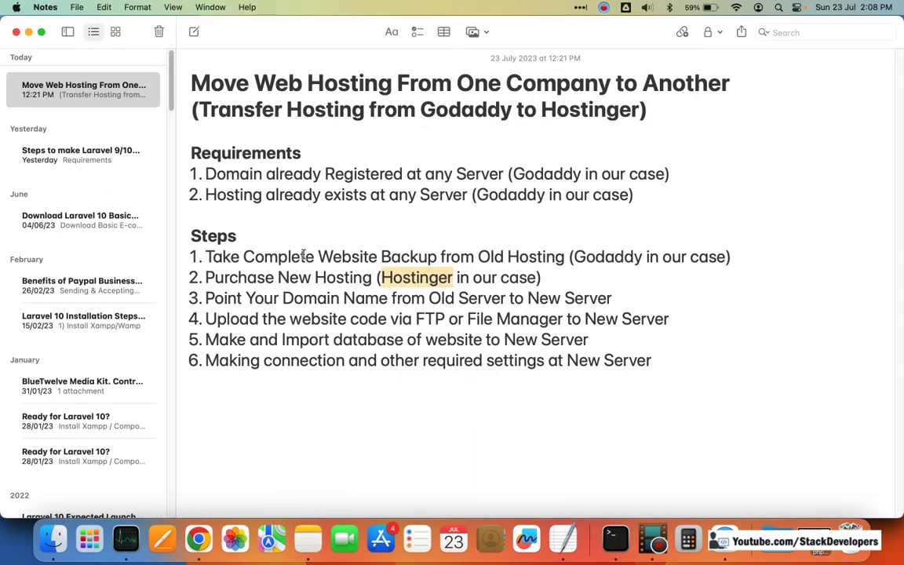
Step: Highlight step 6 about connection settings at the new server, then return to Chrome
left_click(305, 257)
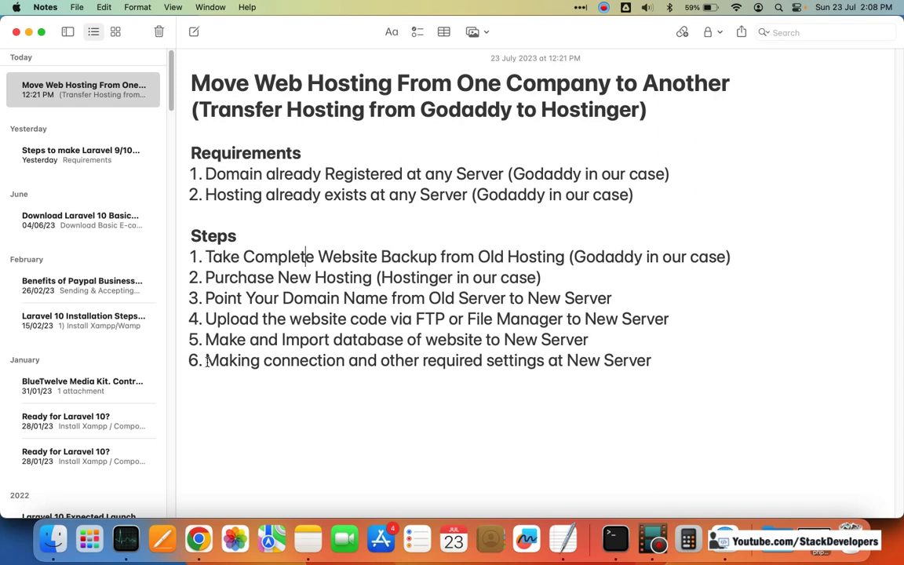
left_click_drag(207, 362, 619, 384)
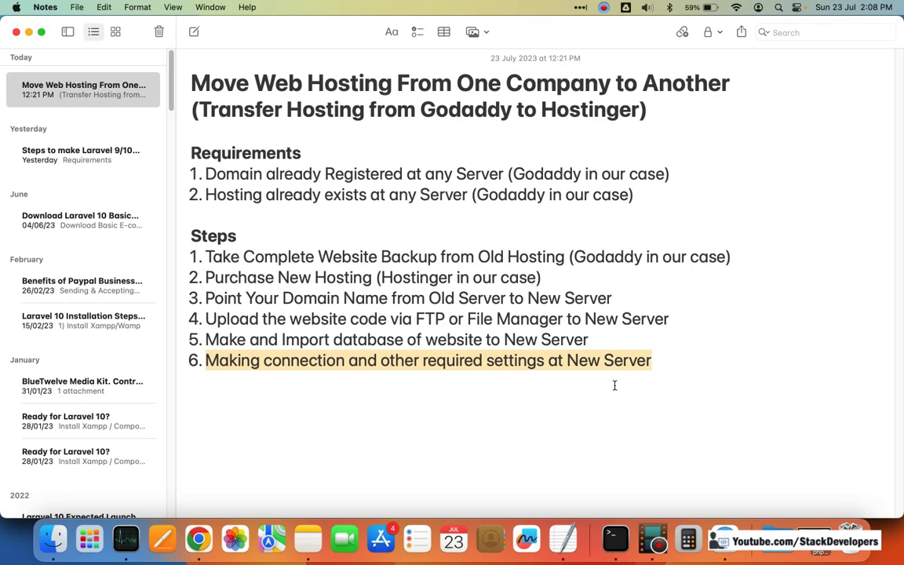
left_click(199, 538)
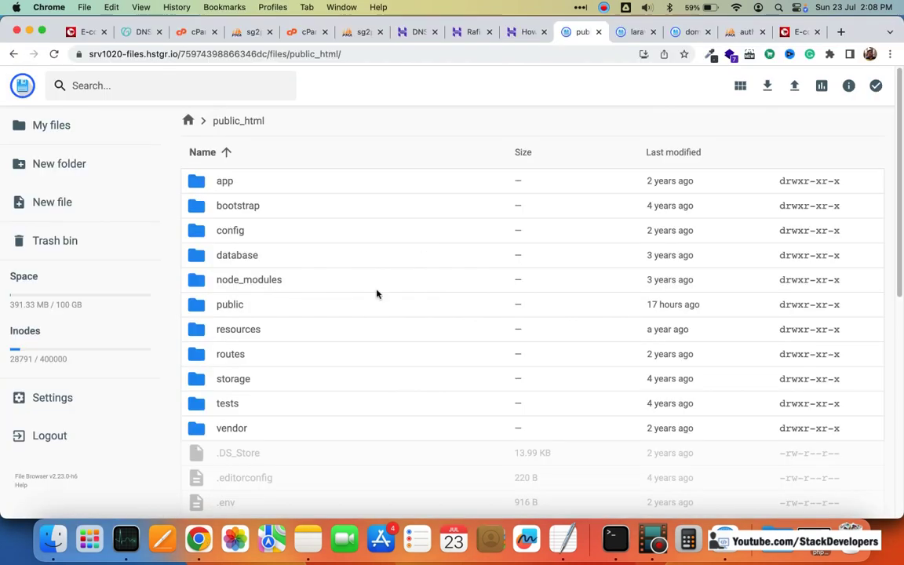
Step: Close the leftover public_html and laravelecommerce.shop file-browser tabs
scroll(376, 295, "down", 3)
scroll(375, 290, "up", 3)
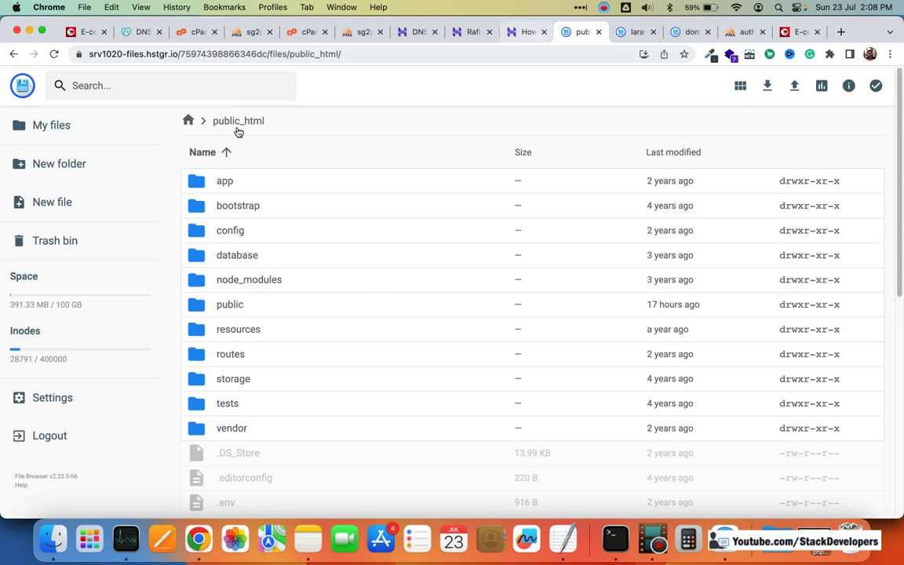
left_click(638, 32)
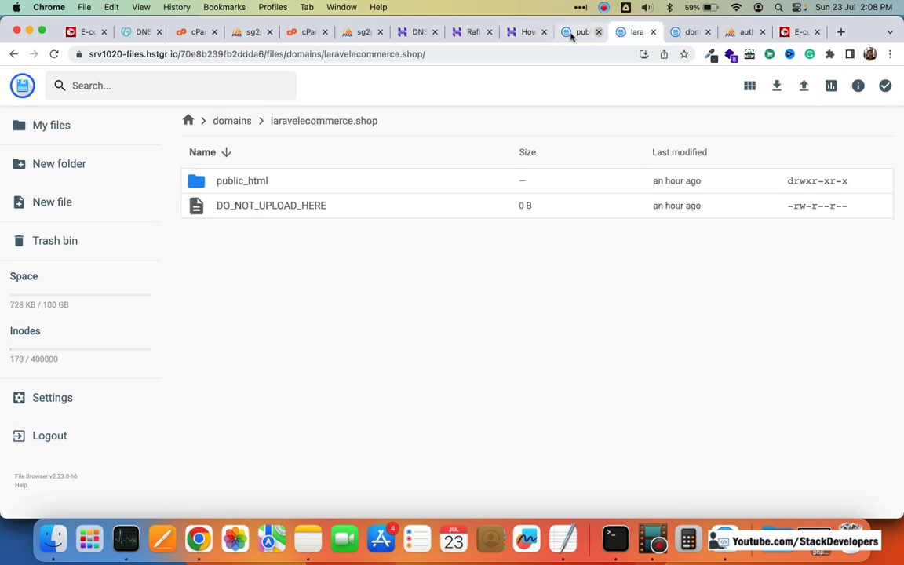
left_click(595, 34)
left_click(598, 32)
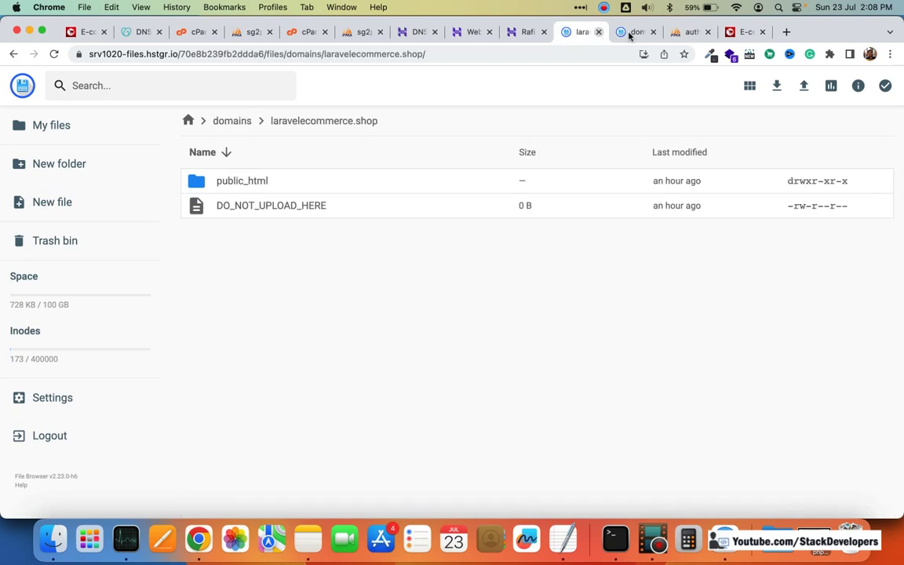
left_click(630, 35)
left_click(595, 35)
left_click(598, 32)
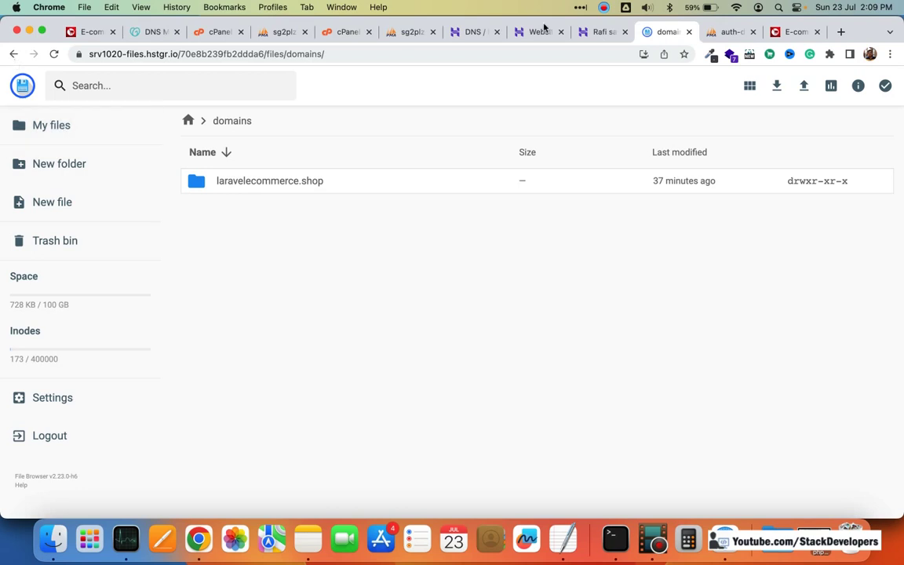
Step: Close the remaining root file-listing tab and bring up Hostinger's setup completion page
left_click(14, 54)
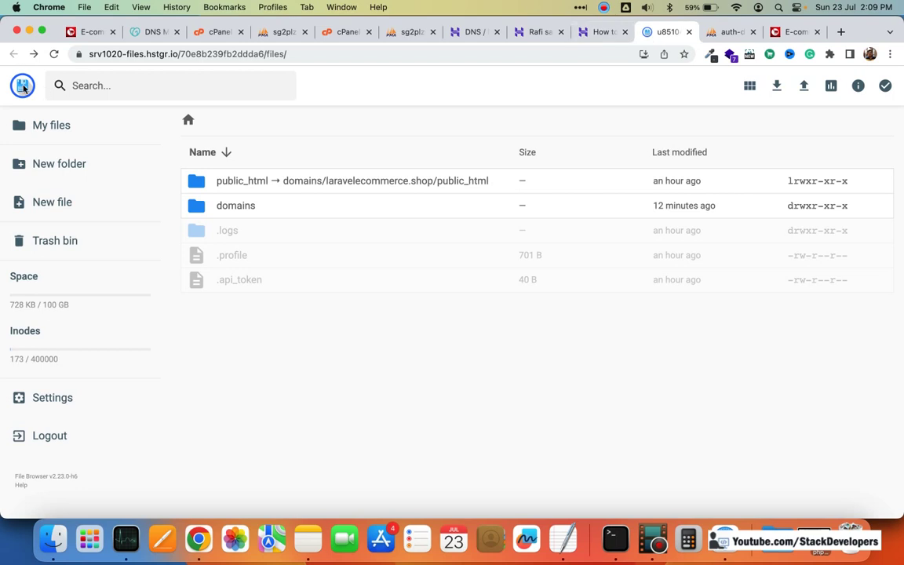
left_click(313, 53)
left_click(616, 35)
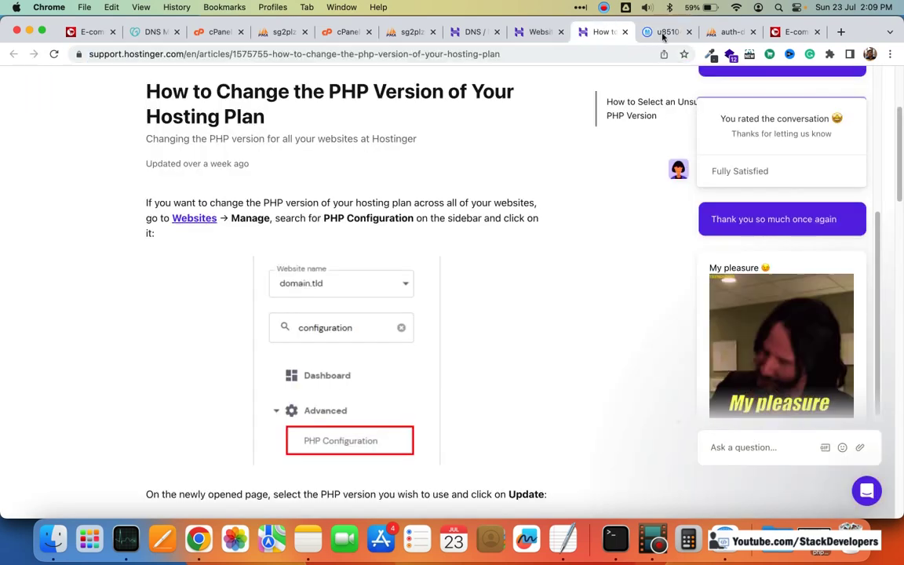
left_click(664, 33)
left_click(689, 33)
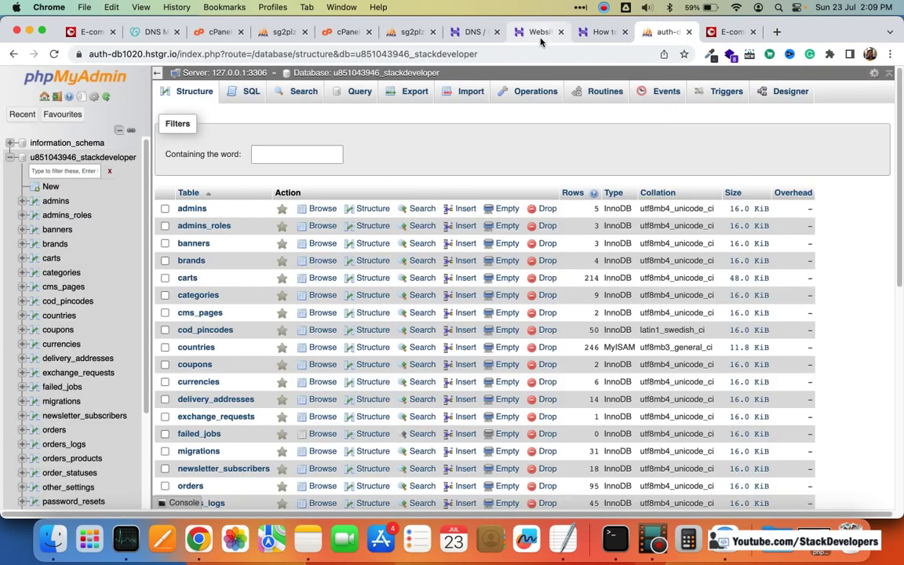
left_click(540, 39)
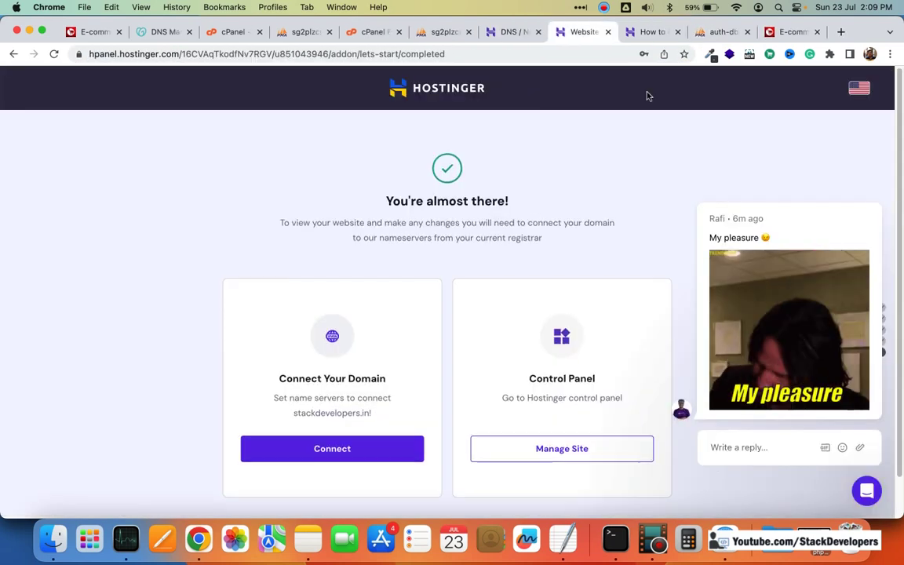
Step: Close the DNS records tab and open File Manager from the stackdevelopers.in dashboard
left_click(539, 34)
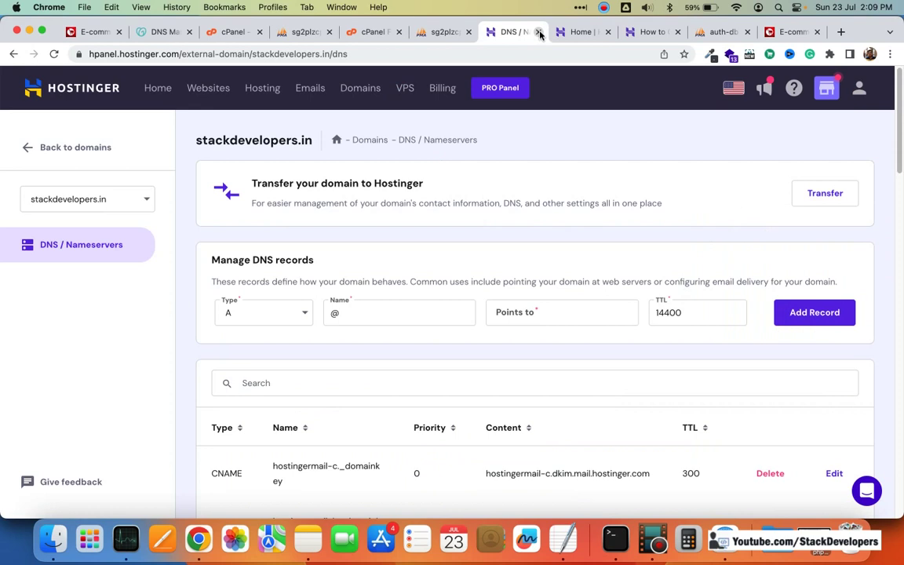
key("super+w")
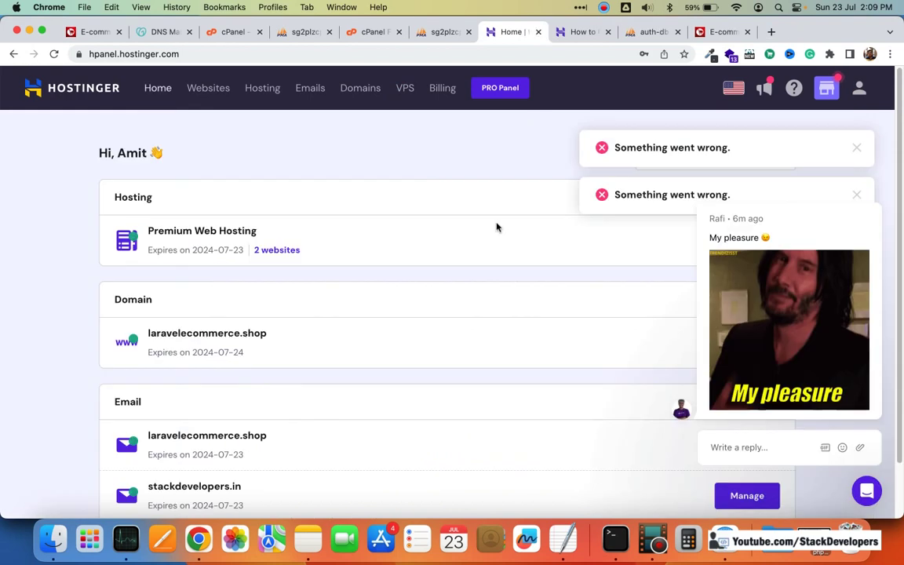
scroll(292, 423, "down", 2)
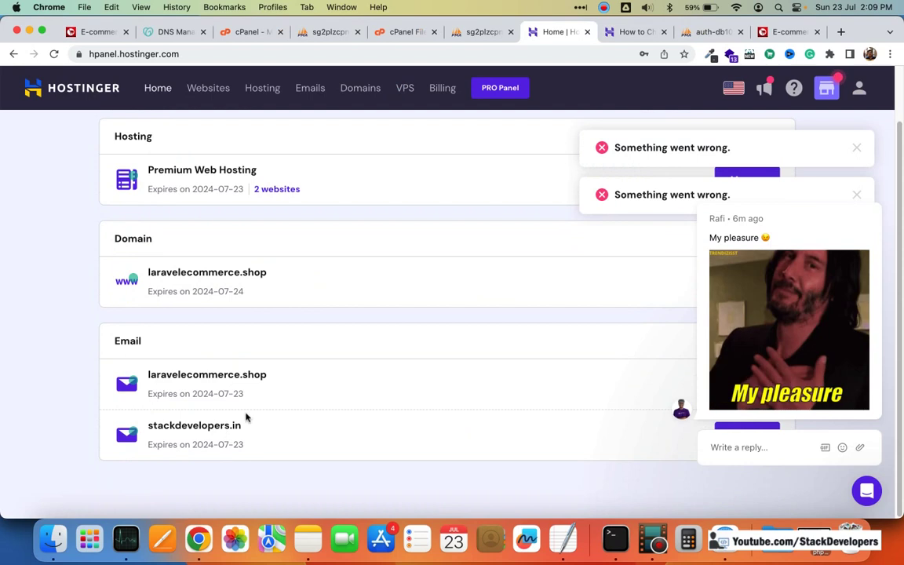
scroll(247, 418, "up", 2)
left_click(272, 250)
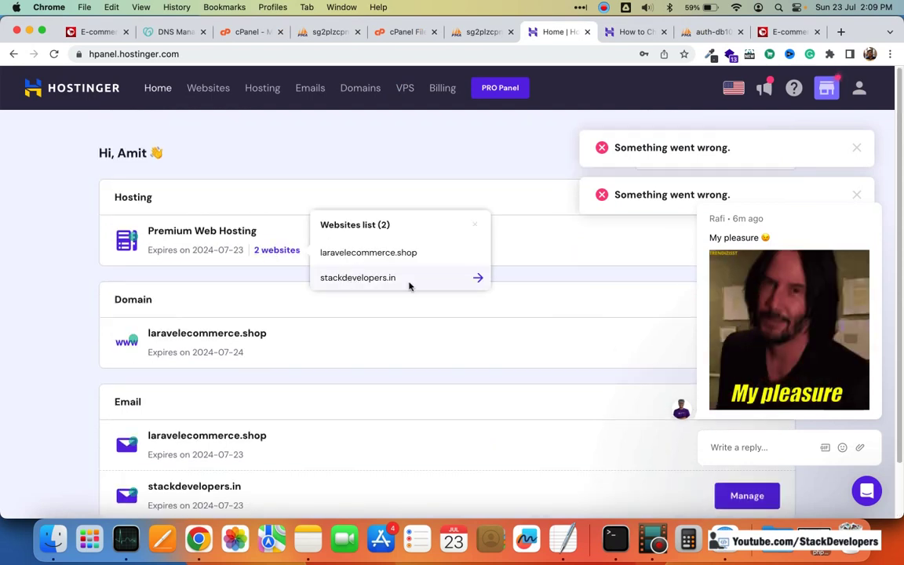
left_click(409, 284)
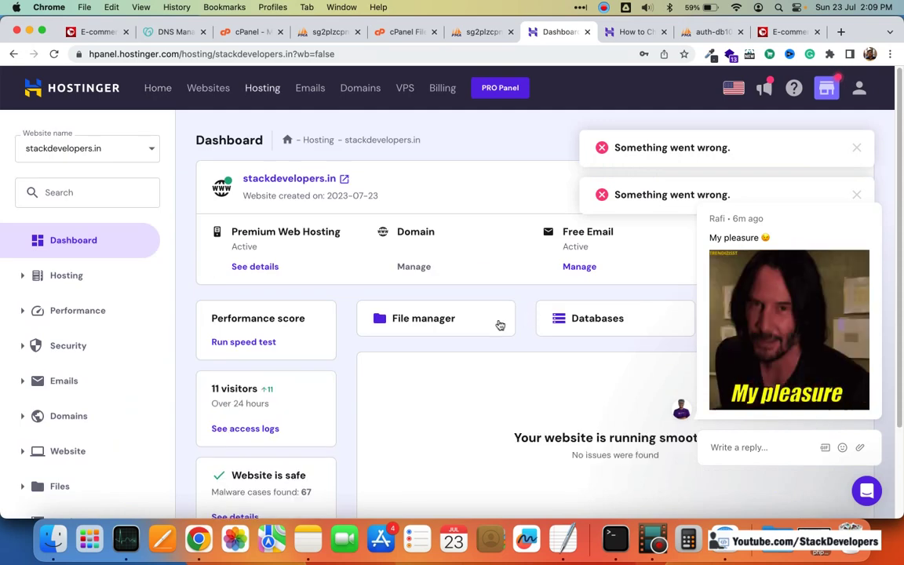
left_click(440, 322)
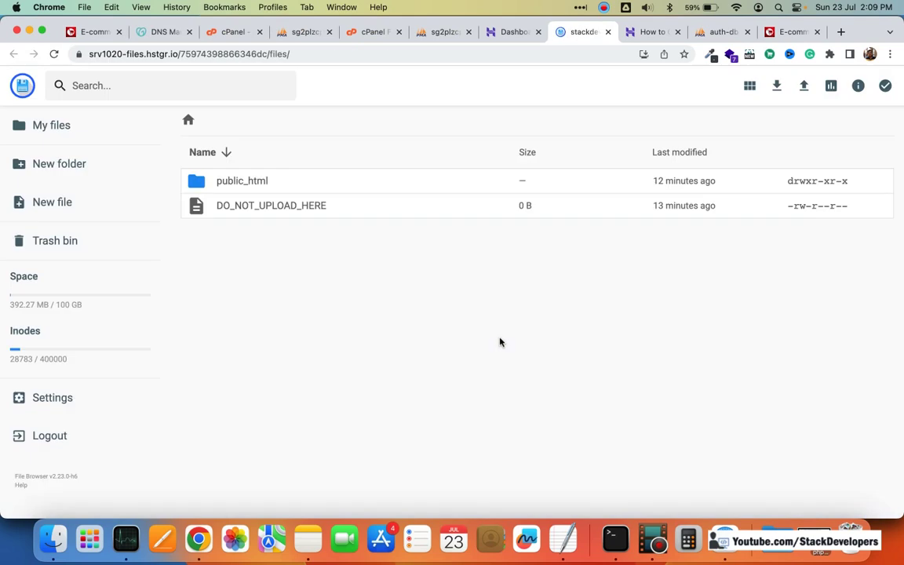
Step: Open the .env file in public_html for editing, then go back to the hPanel dashboard
double_click(217, 182)
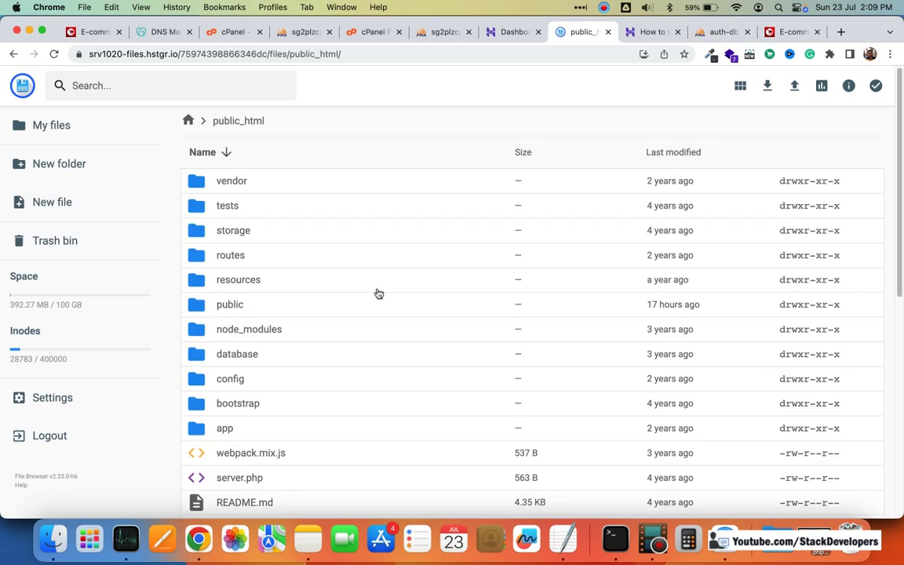
scroll(298, 330, "down", 10)
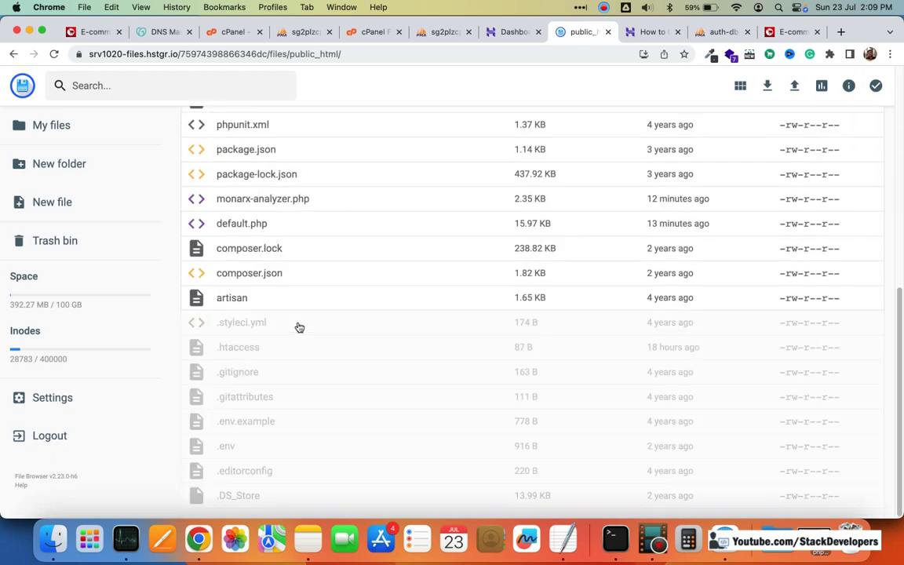
scroll(311, 327, "up", 5)
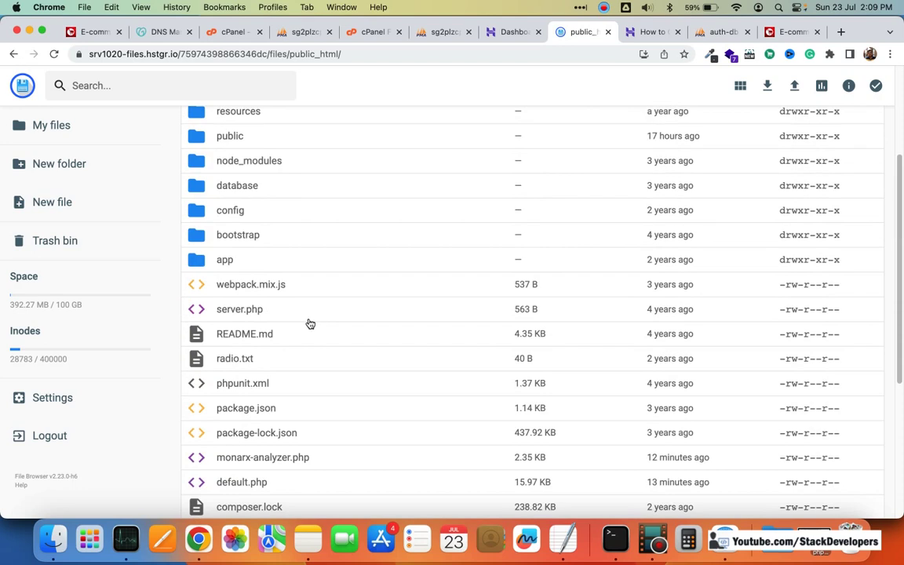
scroll(314, 326, "down", 5)
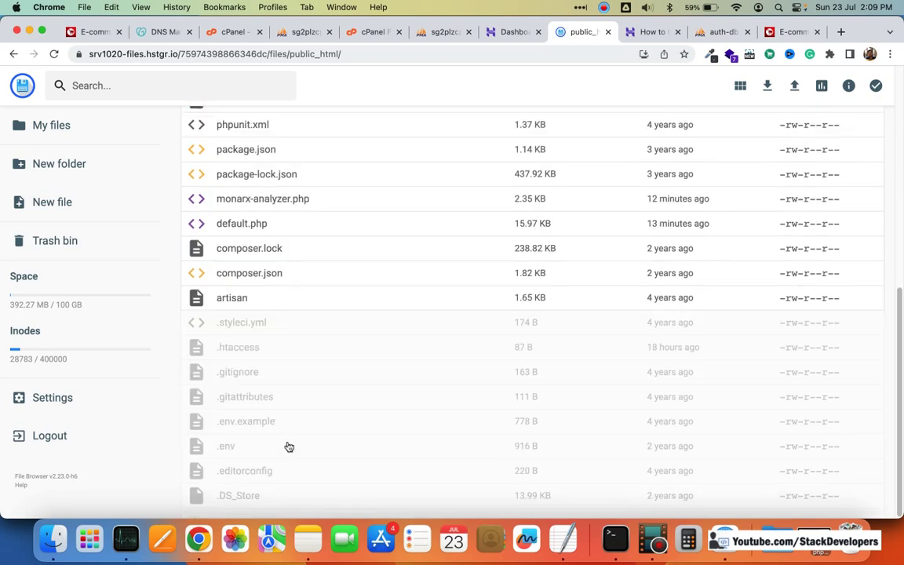
left_click(286, 446)
right_click(287, 445)
left_click(332, 476)
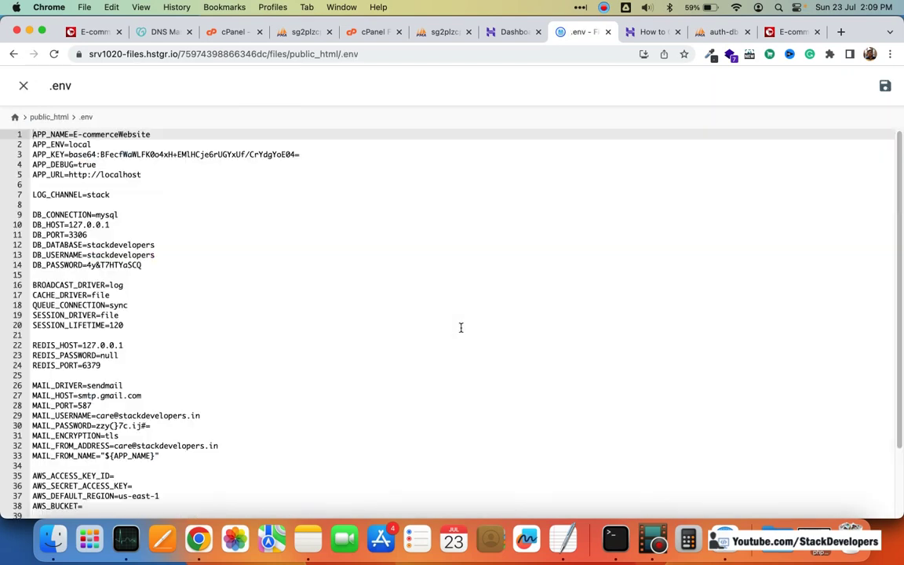
left_click(510, 32)
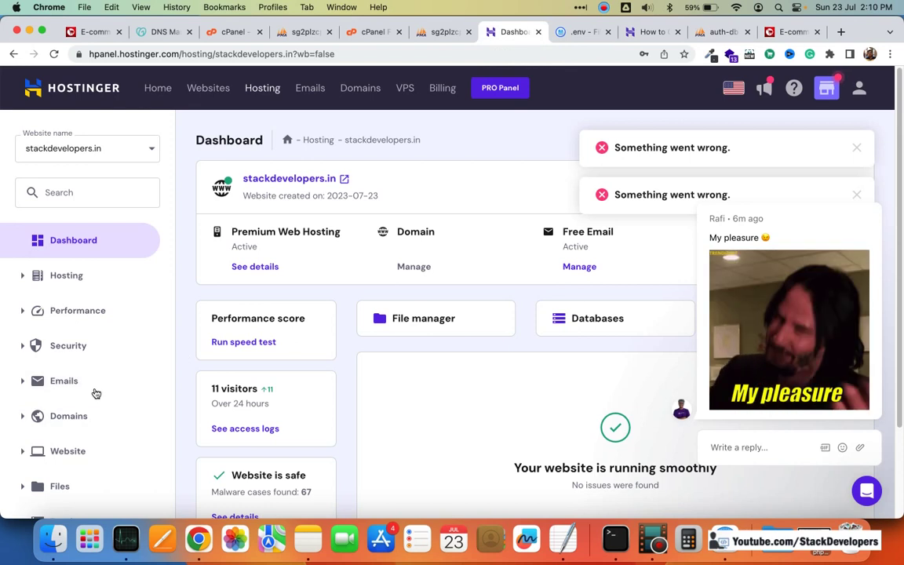
Step: Copy the account-prefixed database name from the MySQL Databases list, then return to the .env editor
scroll(100, 397, "down", 3)
left_click(148, 405)
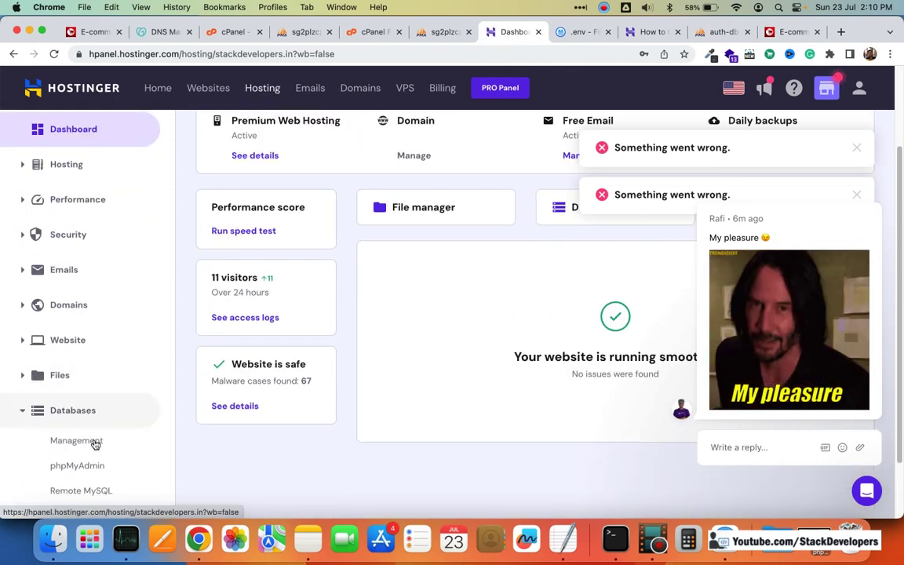
left_click(93, 441)
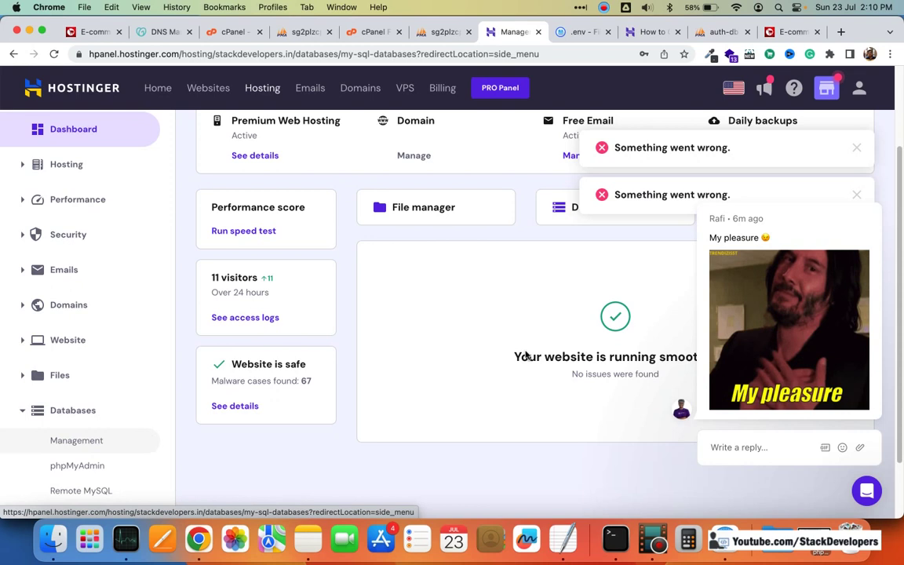
scroll(226, 308, "down", 5)
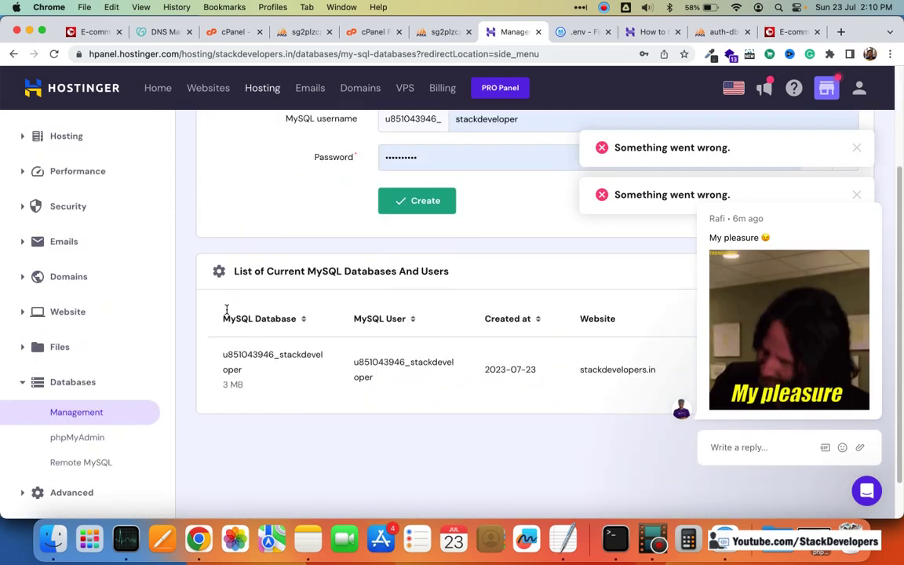
double_click(225, 307)
key("super+c")
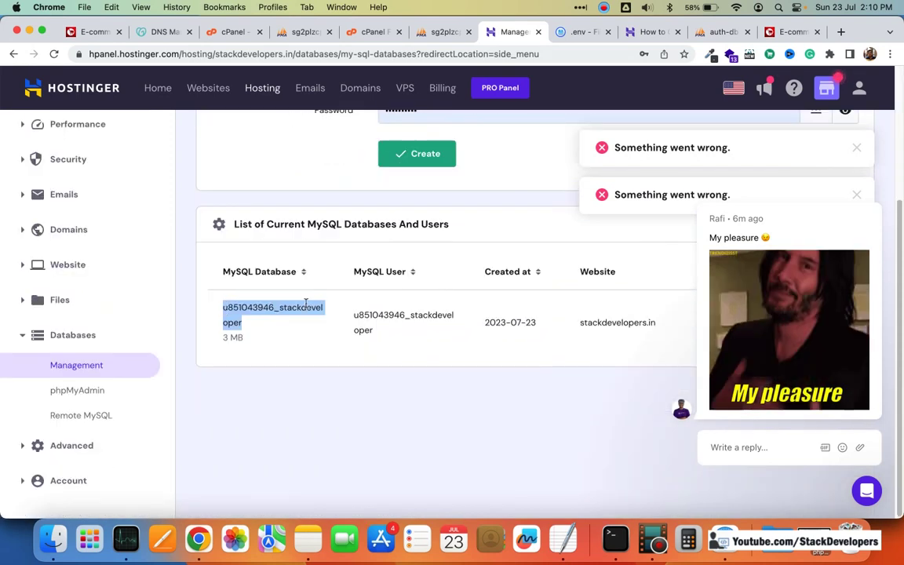
key("ctrl+Tab")
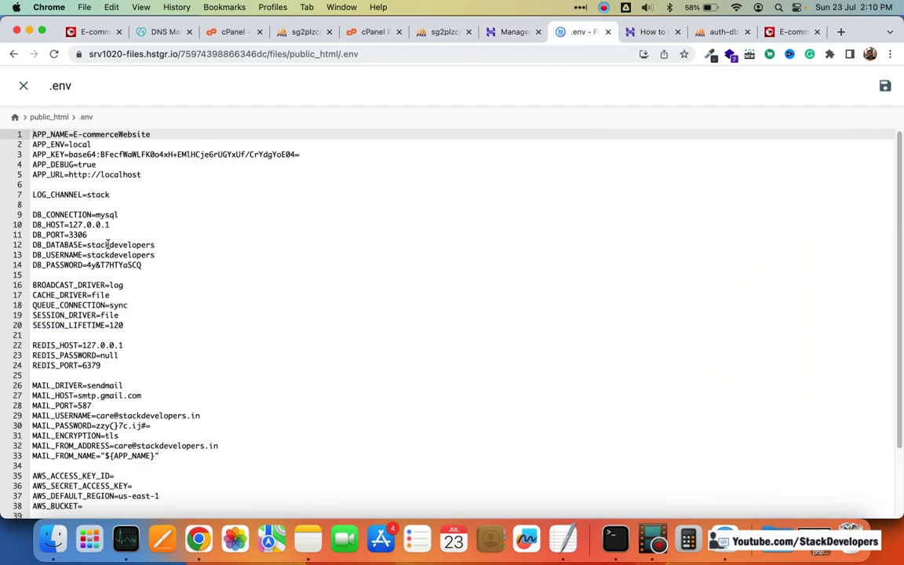
Step: Replace the DB_DATABASE and DB_USERNAME values with the hosted database name
double_click(110, 244)
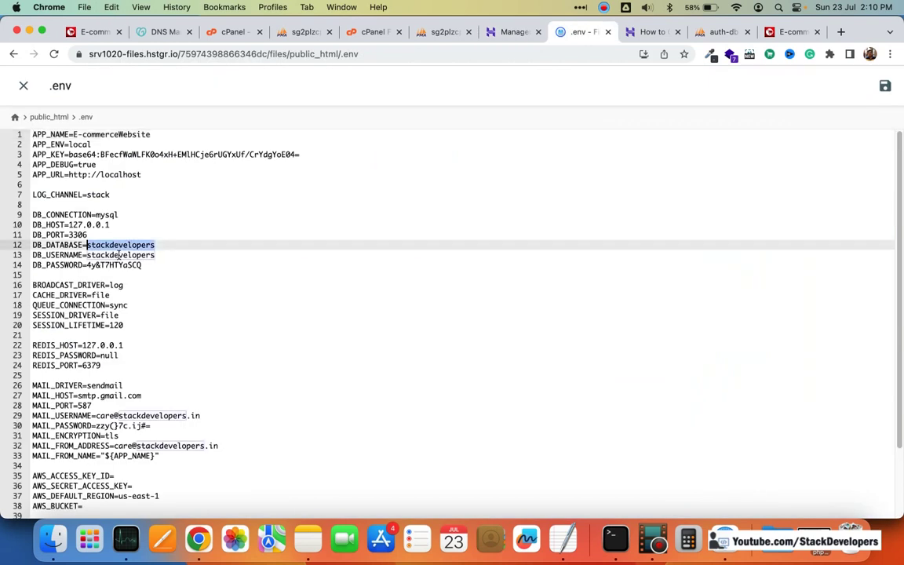
key("super+v")
double_click(119, 255)
key("super+v")
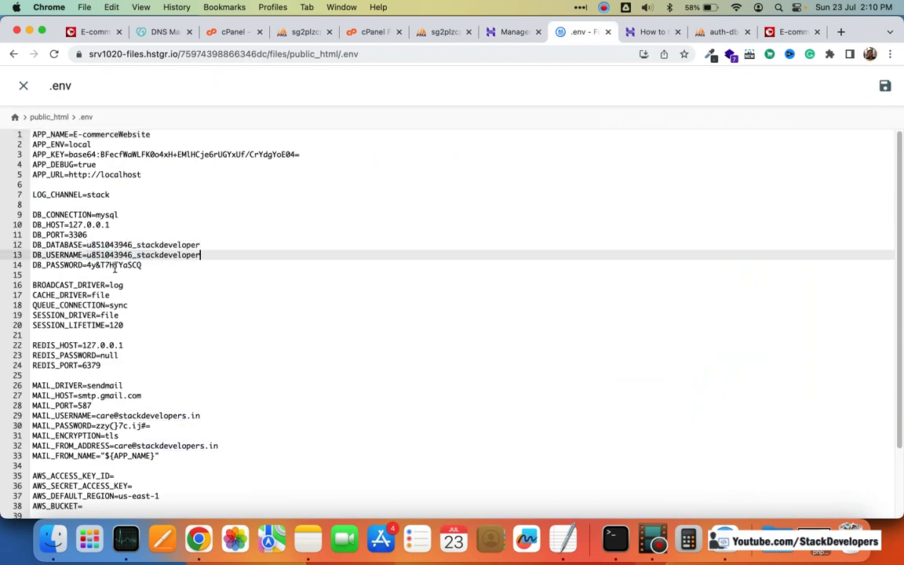
Step: Delete the old DB_PASSWORD value, then save and close the .env file
left_click(113, 265)
double_click(113, 265)
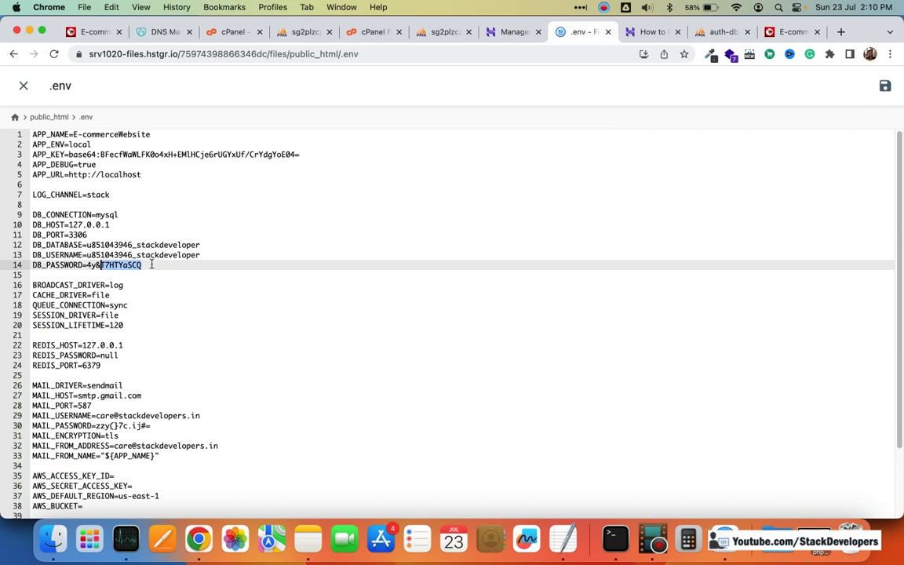
key("Right")
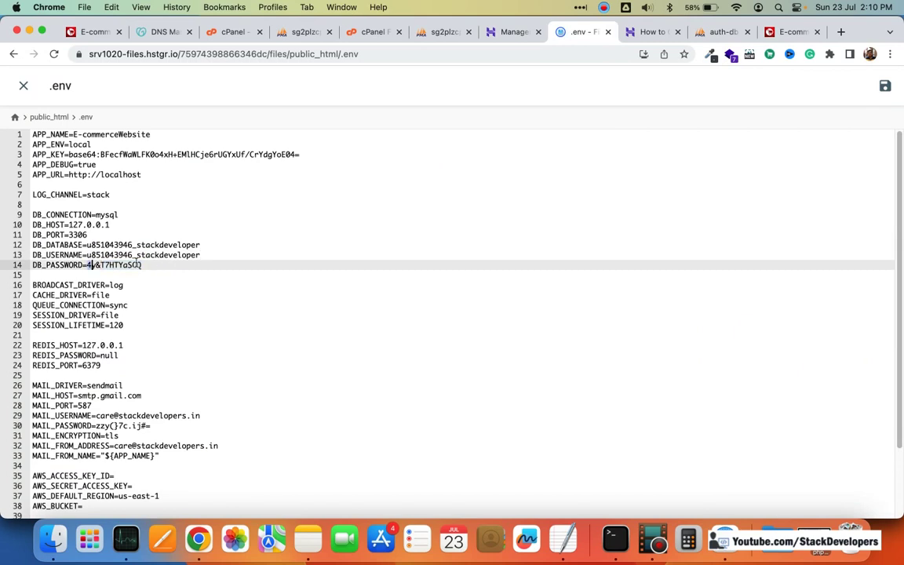
left_click_drag(86, 265, 142, 265)
key("BackSpace")
left_click(884, 87)
key("Escape")
scroll(389, 343, "down", 3)
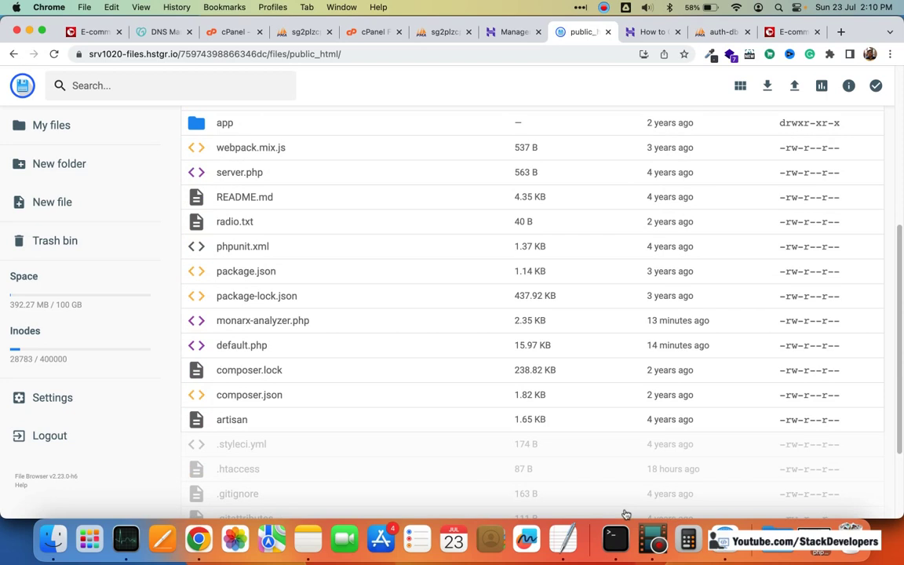
Step: Bring Safari with the live site forward and show the error page in reader view
left_click(725, 537)
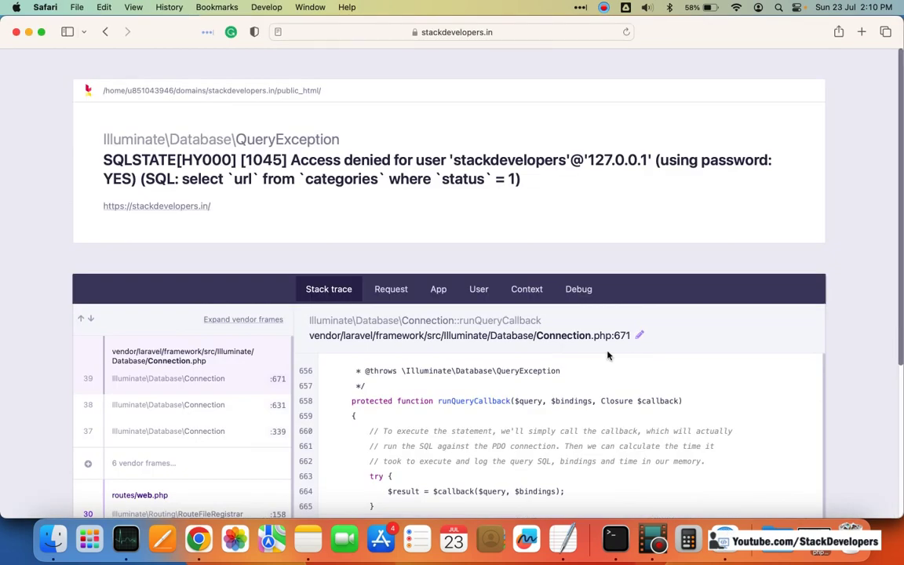
key("super+shift+r")
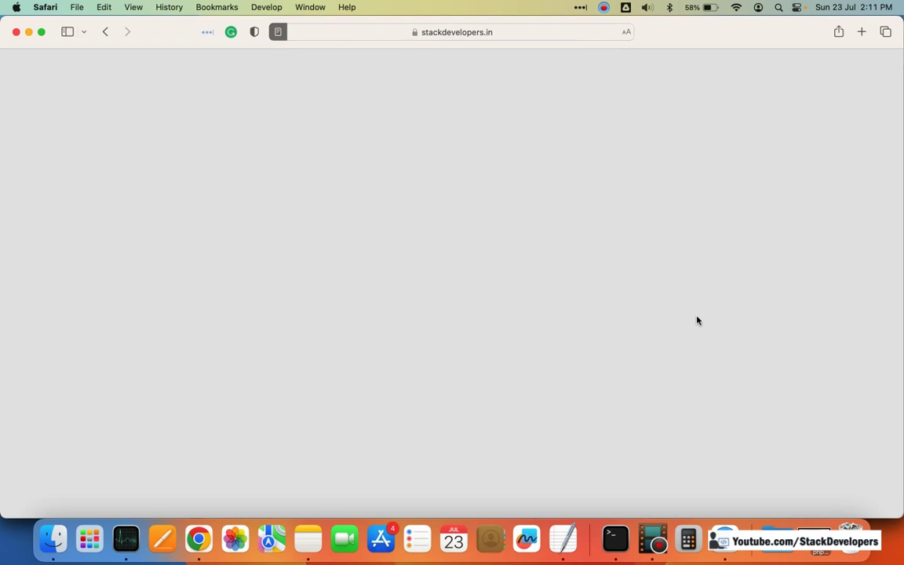
left_click(558, 30)
left_click(746, 107)
Step: Load stackdevelopers.in/dada, then remove /dada and reload the storefront homepage
left_click(550, 31)
left_click(550, 31)
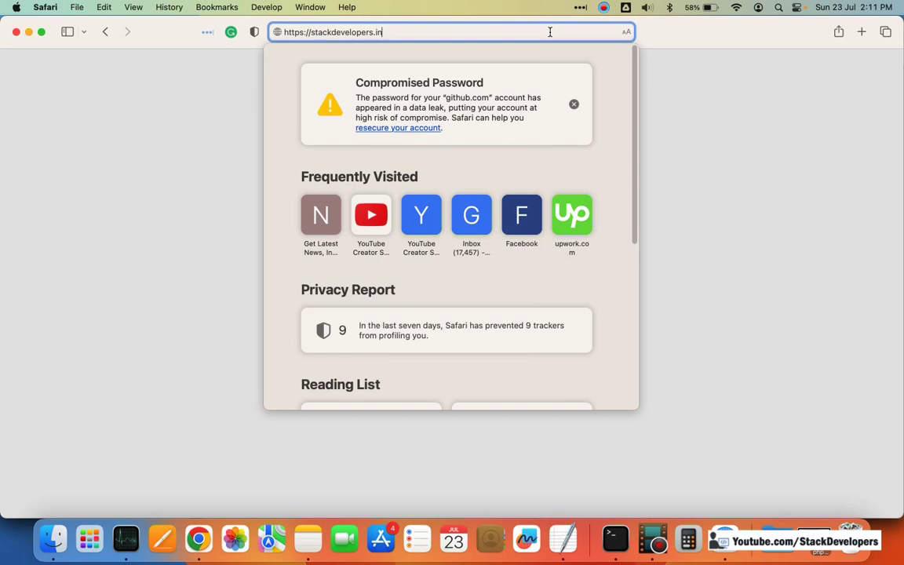
type("/dada")
key("Return")
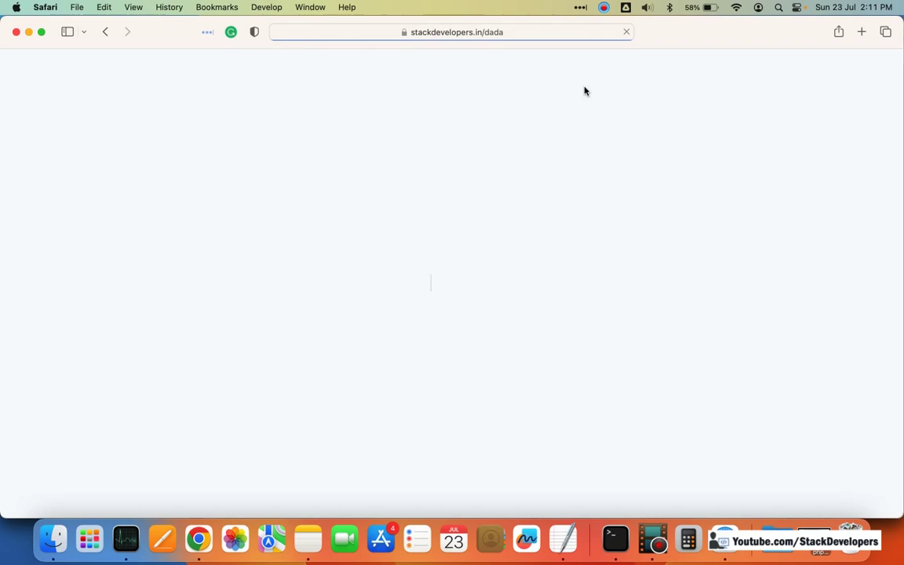
left_click(484, 32)
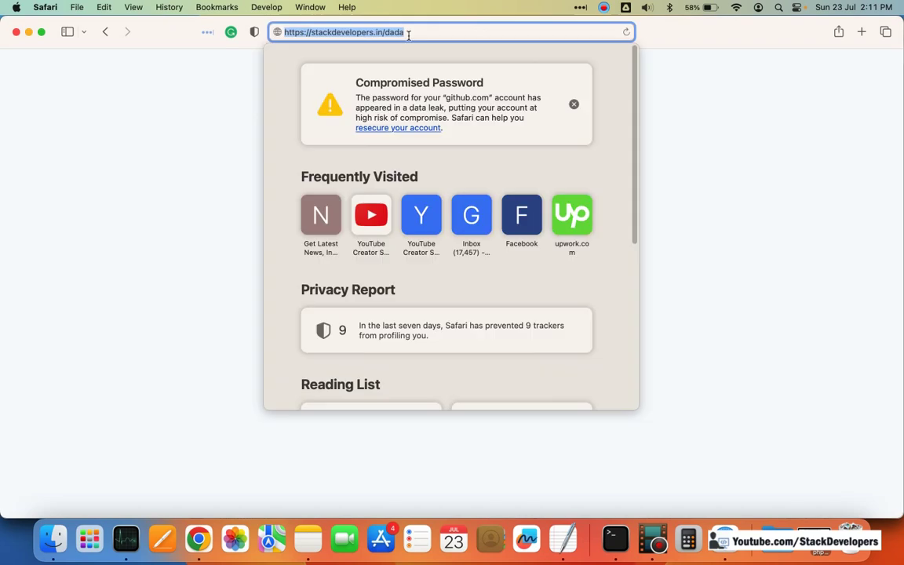
double_click(396, 33)
key("BackSpace")
key("Return")
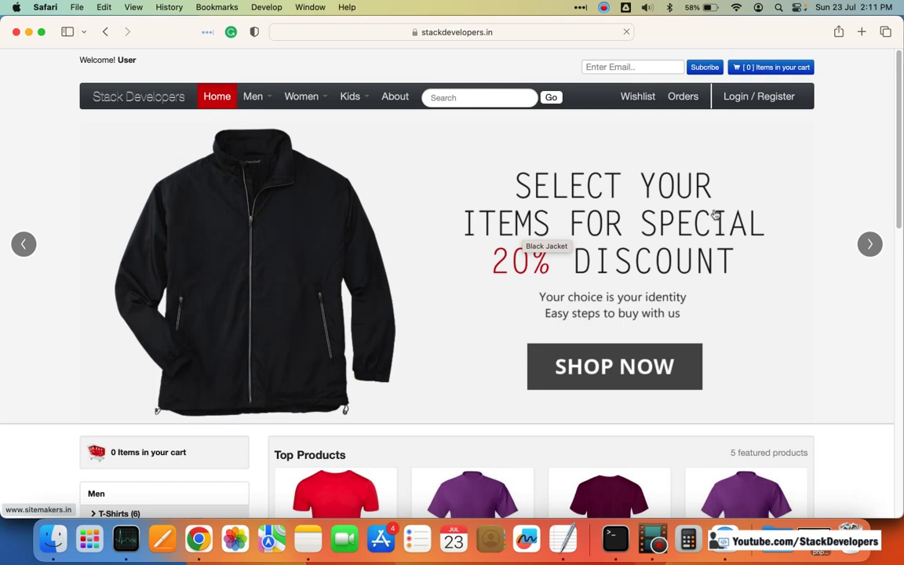
scroll(719, 232, "down", 5)
scroll(720, 245, "down", 5)
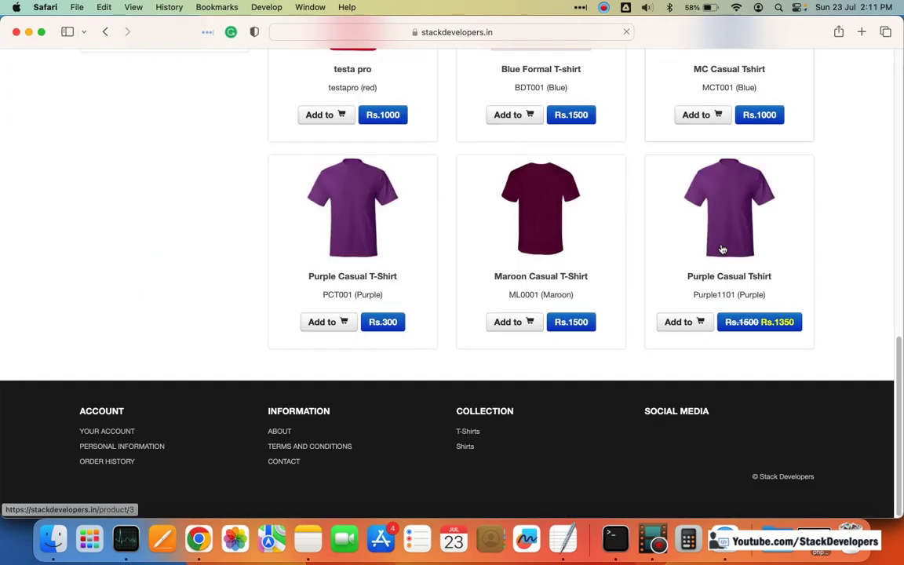
scroll(720, 251, "up", 10)
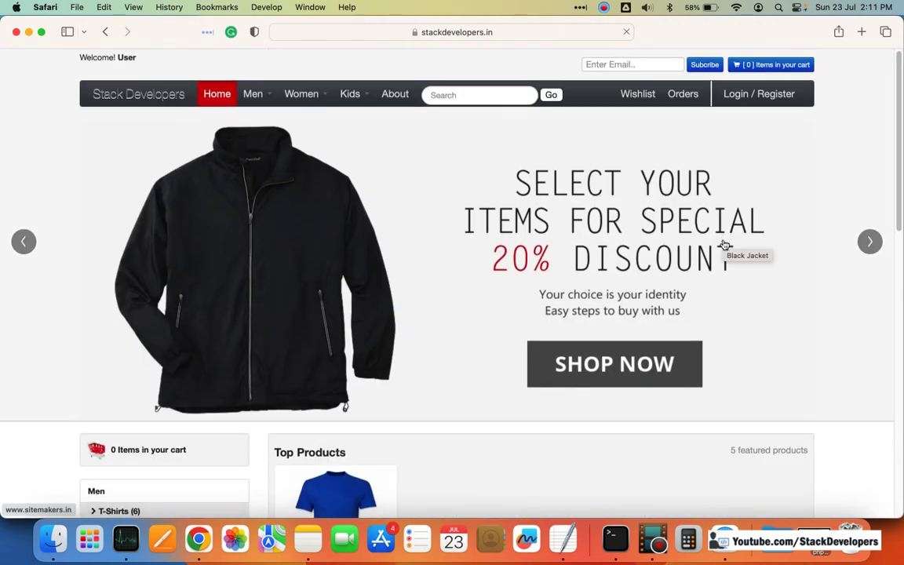
scroll(723, 248, "down", 10)
scroll(725, 244, "up", 7)
scroll(724, 244, "up", 6)
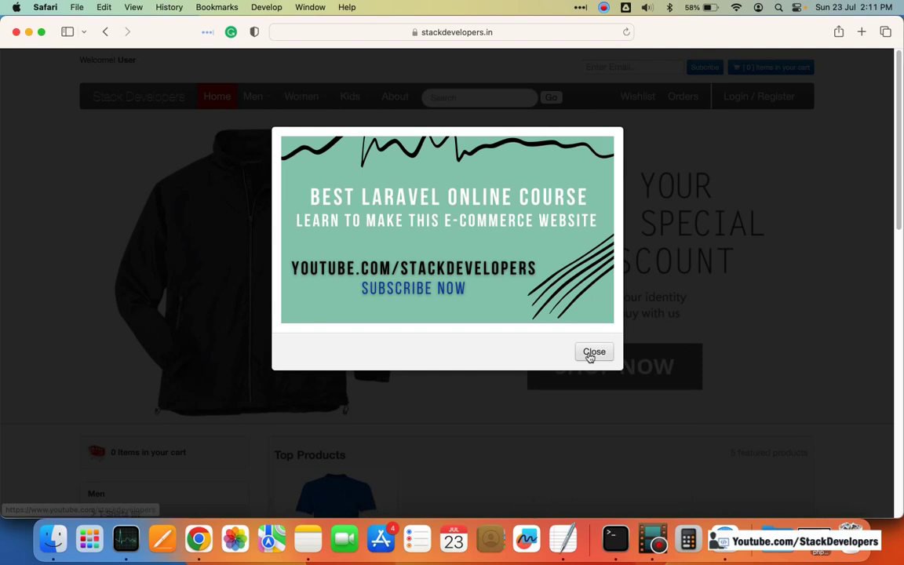
left_click(590, 353)
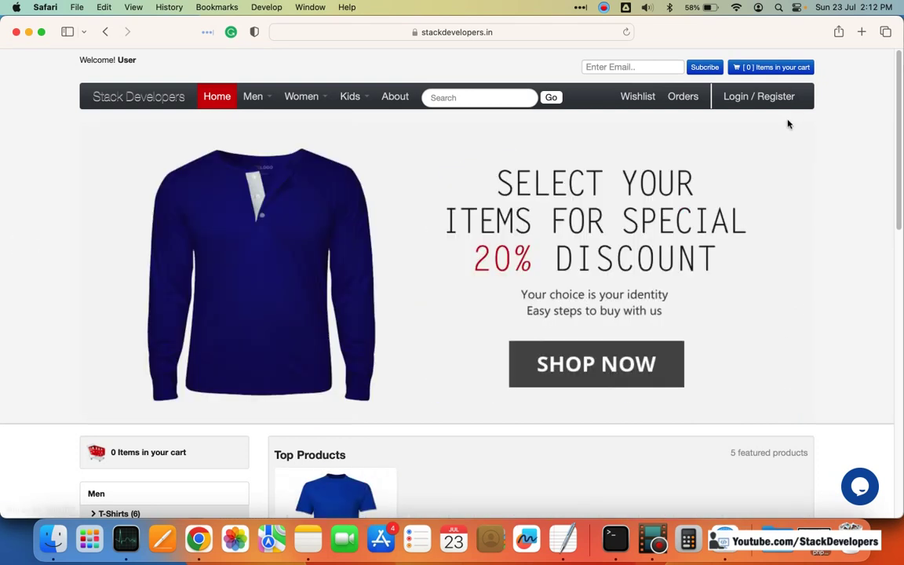
scroll(732, 228, "down", 5)
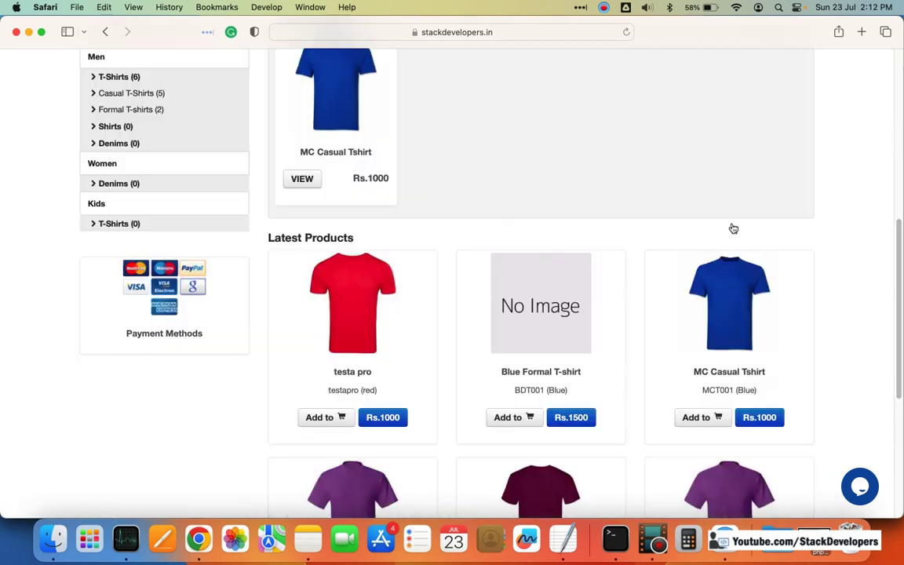
scroll(732, 228, "up", 5)
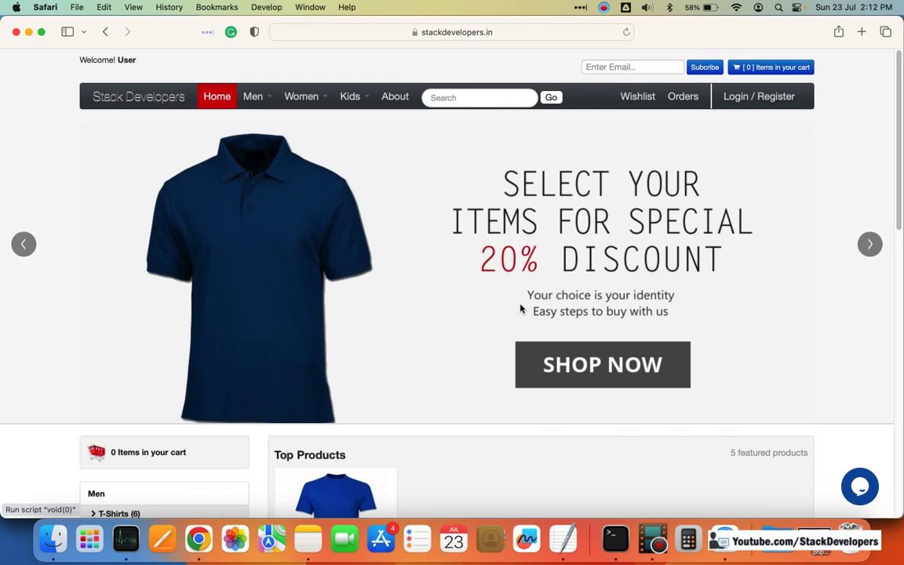
scroll(518, 310, "down", 4)
scroll(197, 467, "up", 4)
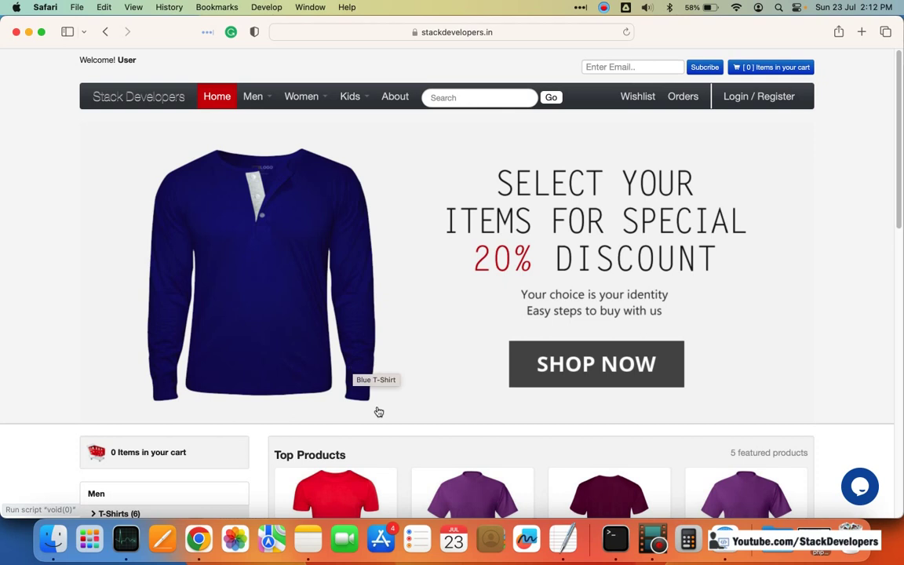
scroll(387, 422, "down", 5)
scroll(389, 419, "up", 5)
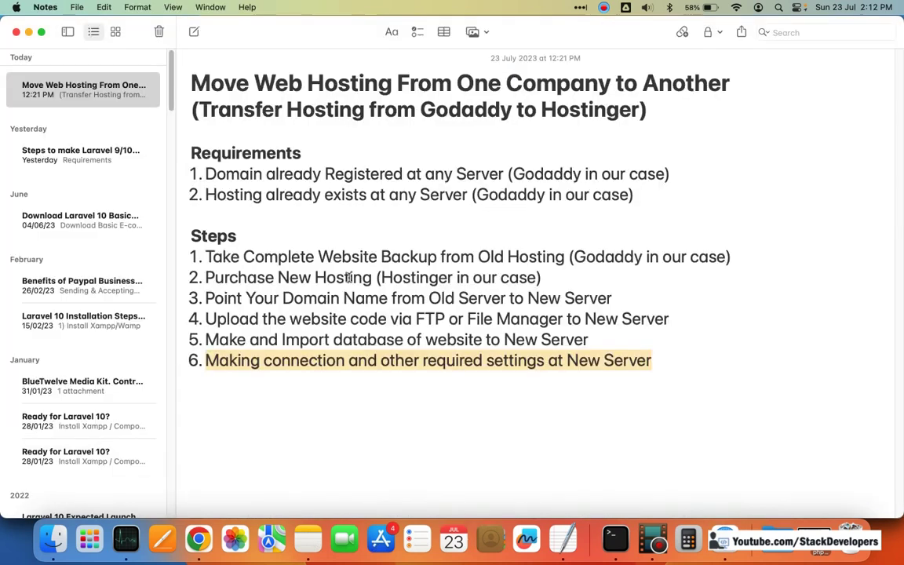
Step: Highlight step 6, then all six steps of the Move Web Hosting checklist, clearing each highlight
left_click(339, 345)
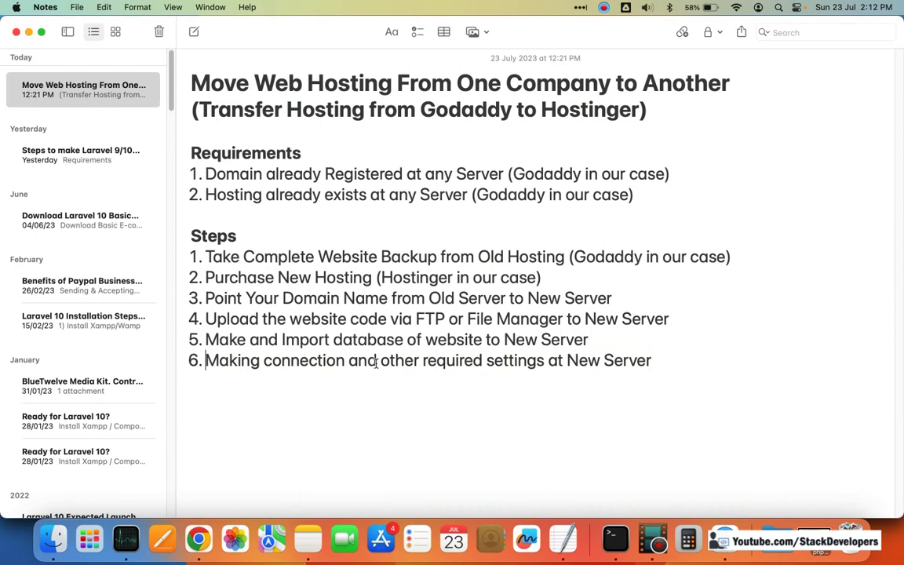
left_click_drag(206, 360, 545, 361)
left_click(366, 361)
left_click_drag(666, 363, 189, 256)
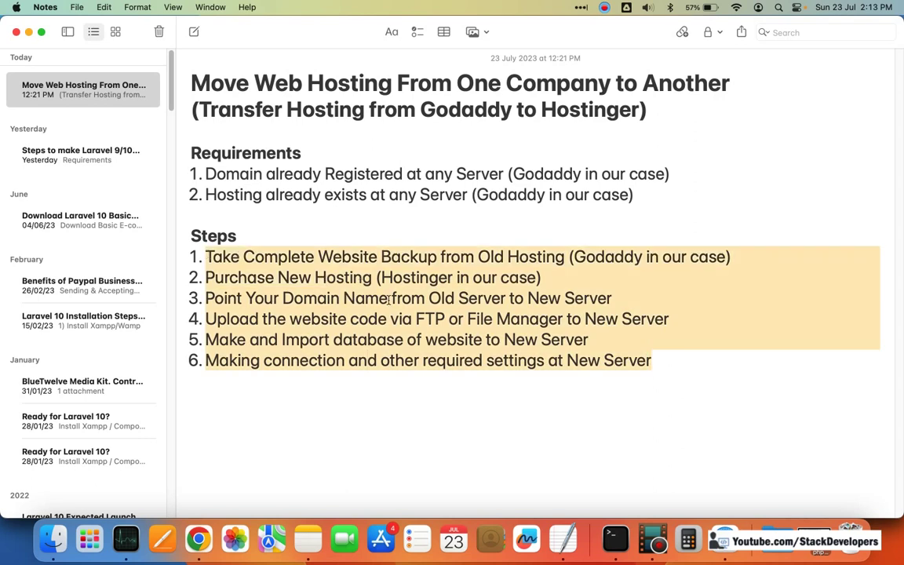
left_click(353, 298)
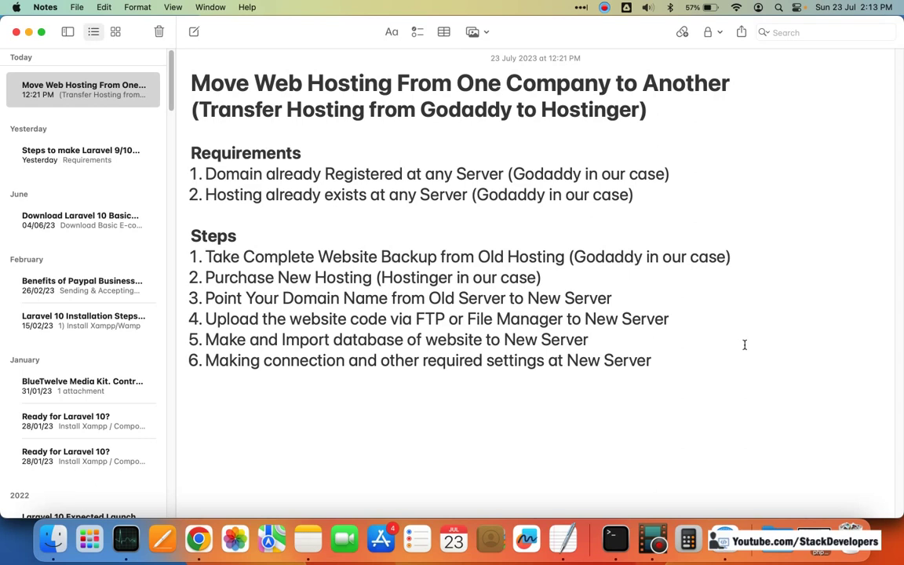
left_click(199, 538)
Step: Open youtube.com/stackdevelopers in a new incognito window and mute the system sound
left_click(890, 53)
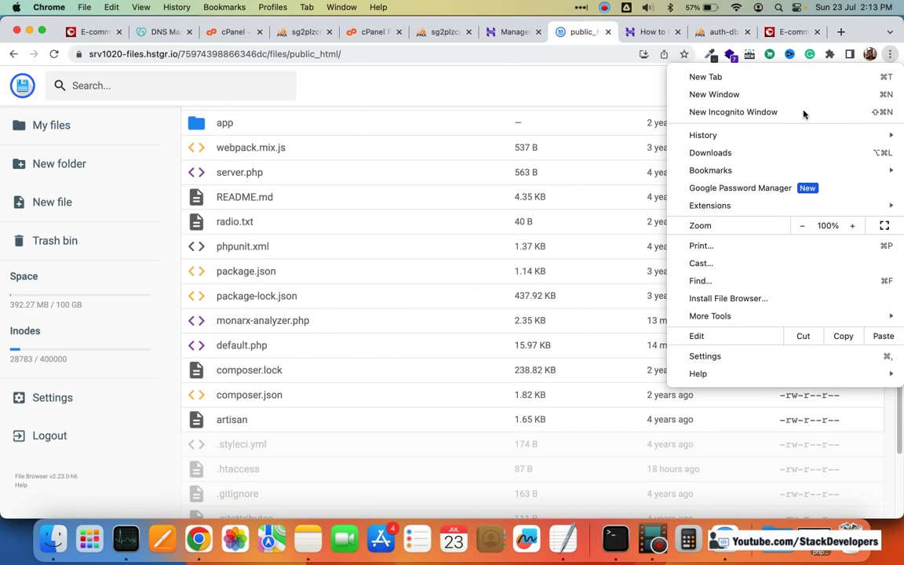
left_click(802, 115)
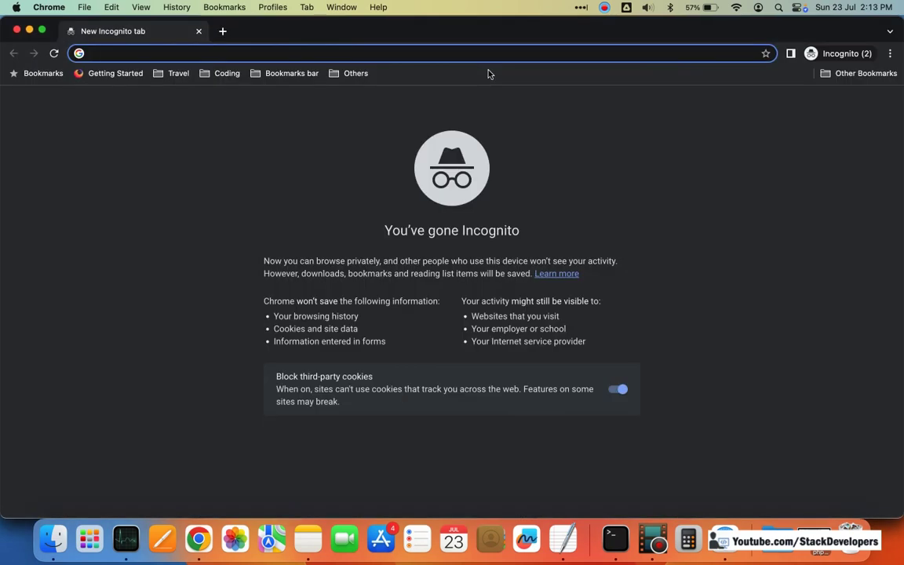
type("youtube.com/s")
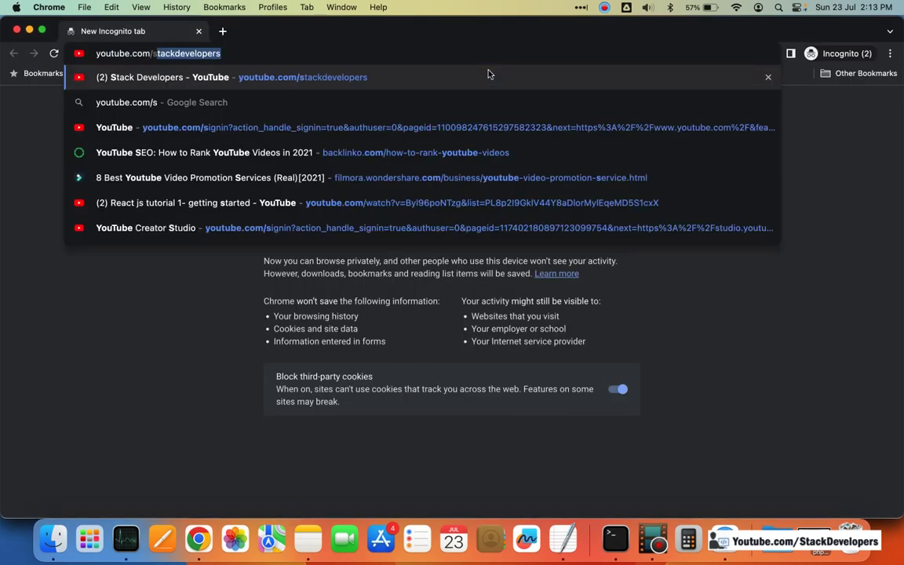
key("Return")
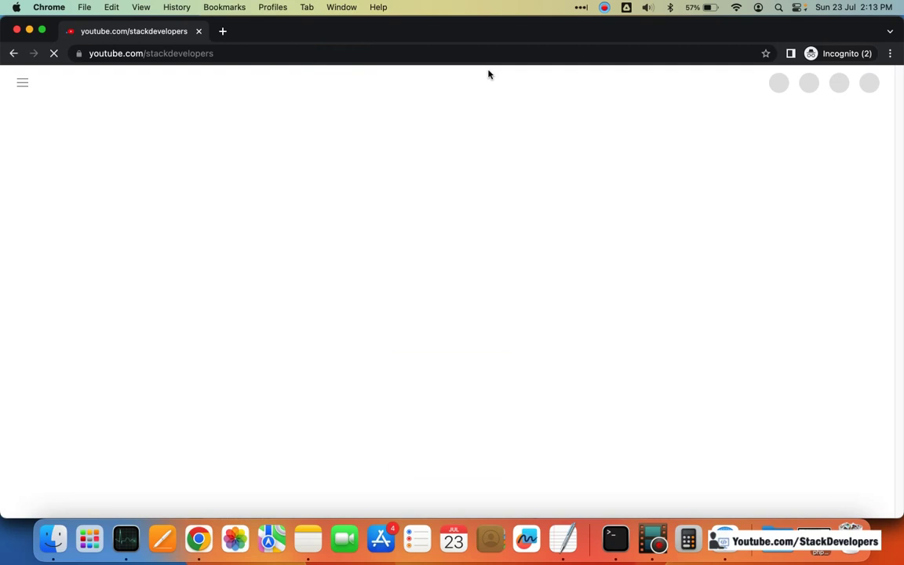
key("XF86AudioRaiseVolume")
key("XF86AudioLowerVolume")
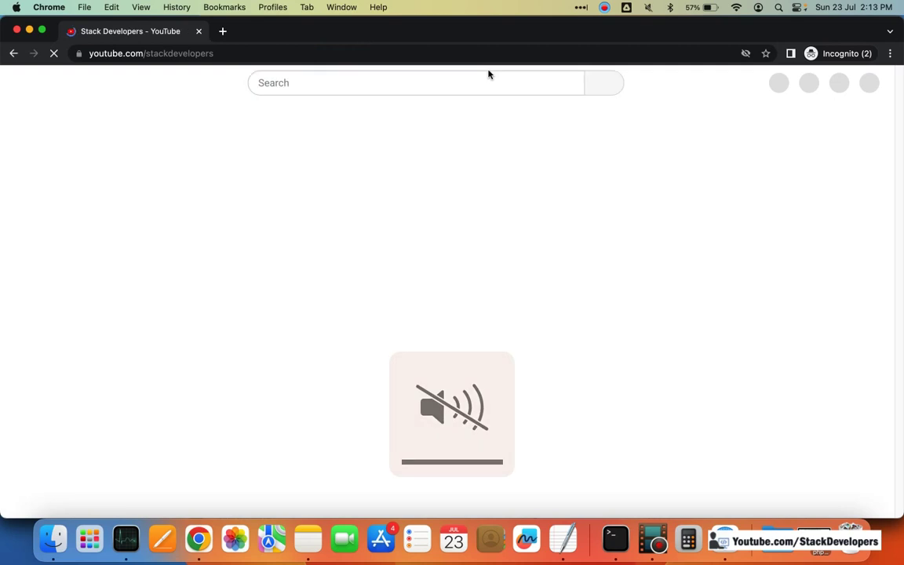